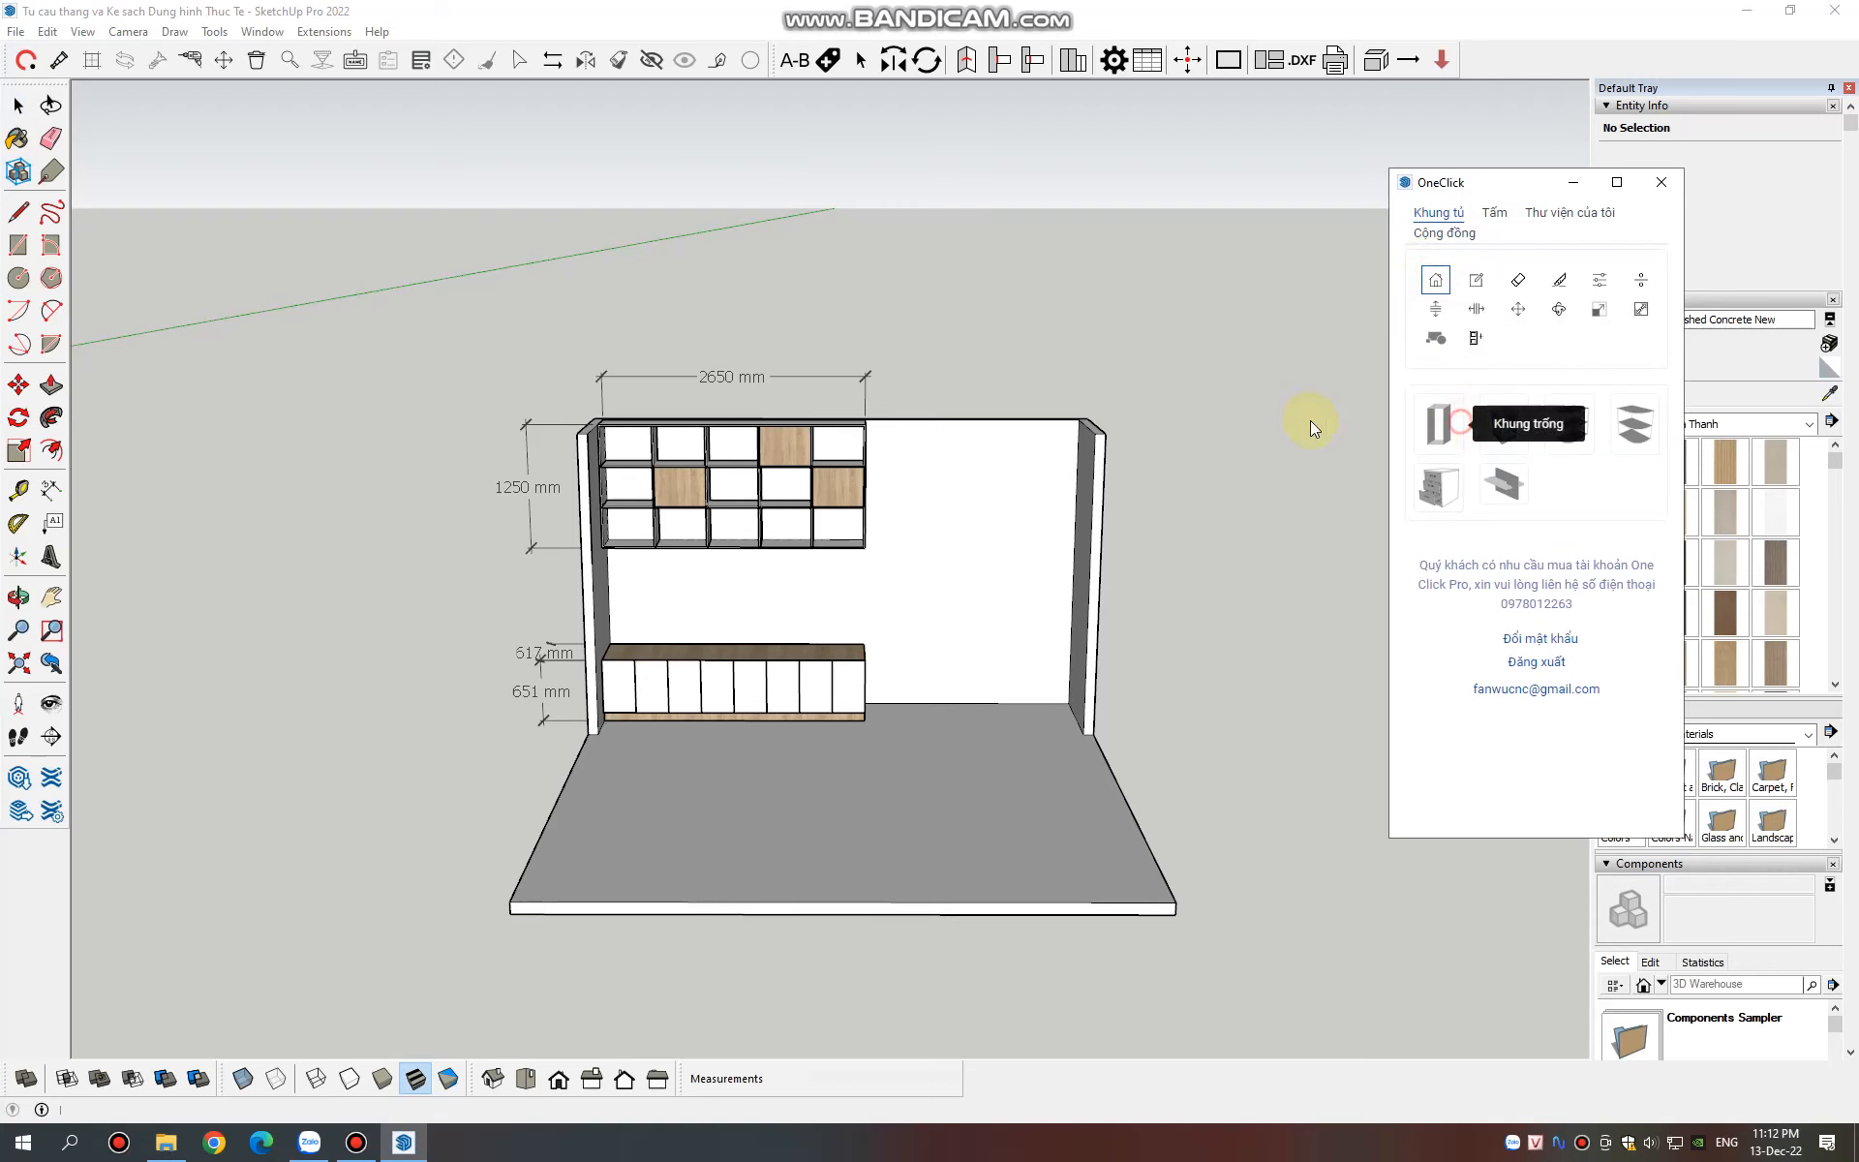
Place an empty cabinet frame (Khung trống) at the top outer corner of the room's right side wall
click(1107, 439)
scroll(594, 416, down, 2)
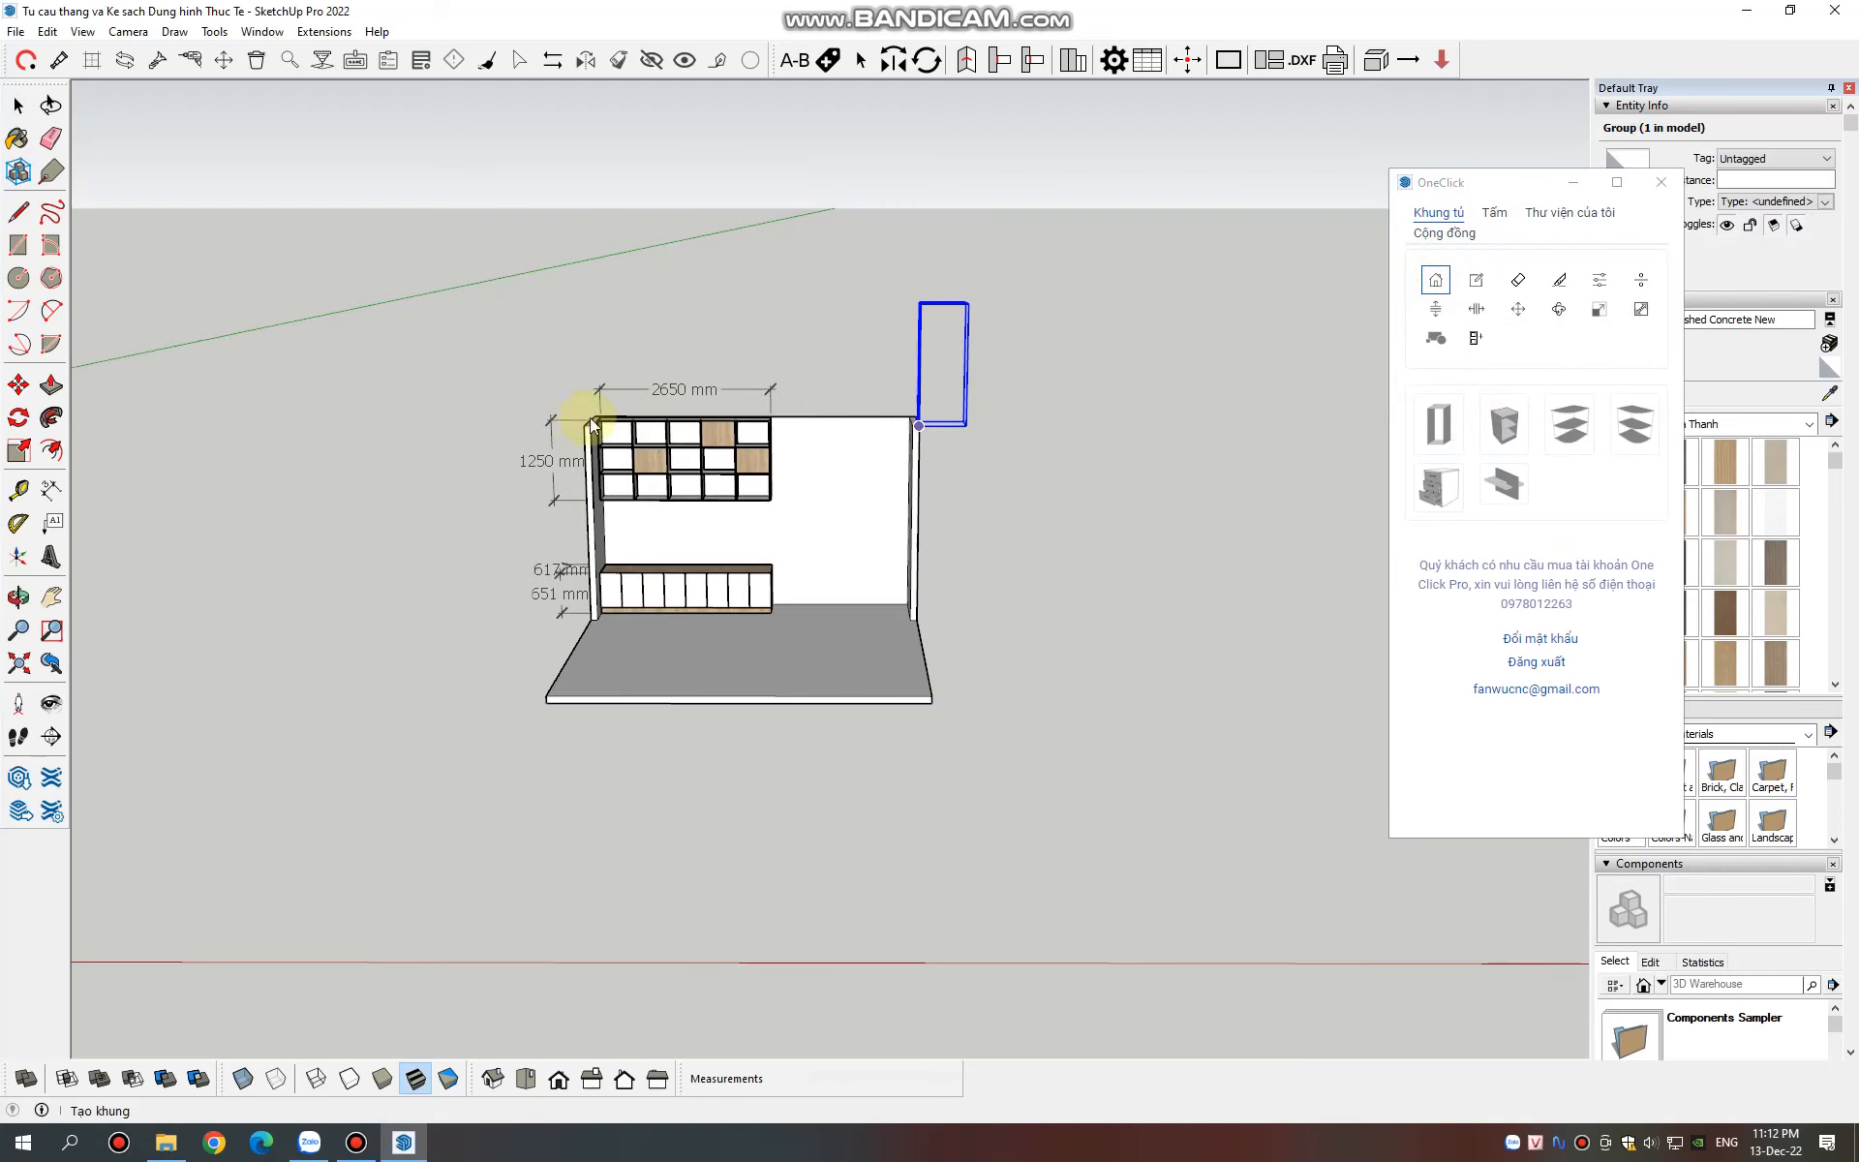
scroll(928, 402, up, 4)
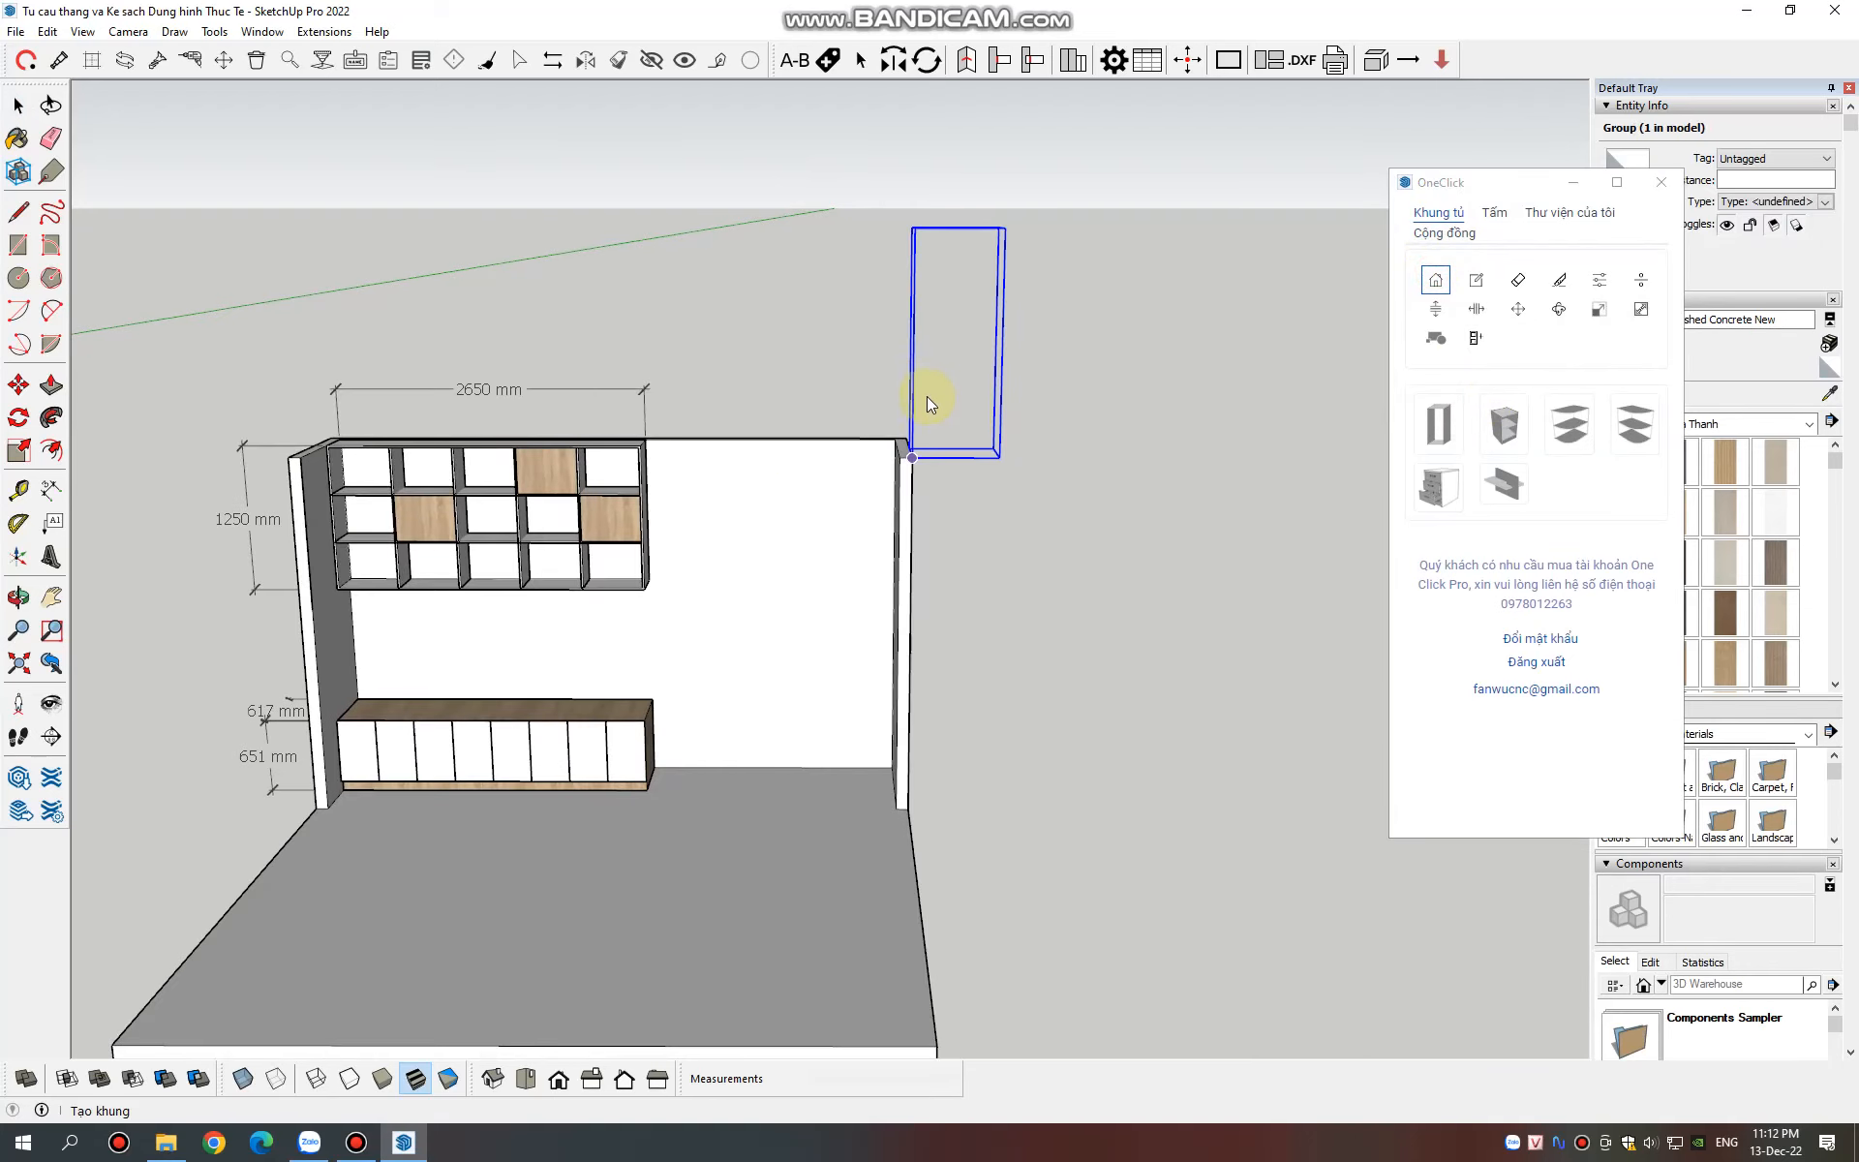
Set the new empty frame's width to 2650 and its height to 1250
click(1480, 283)
click(987, 232)
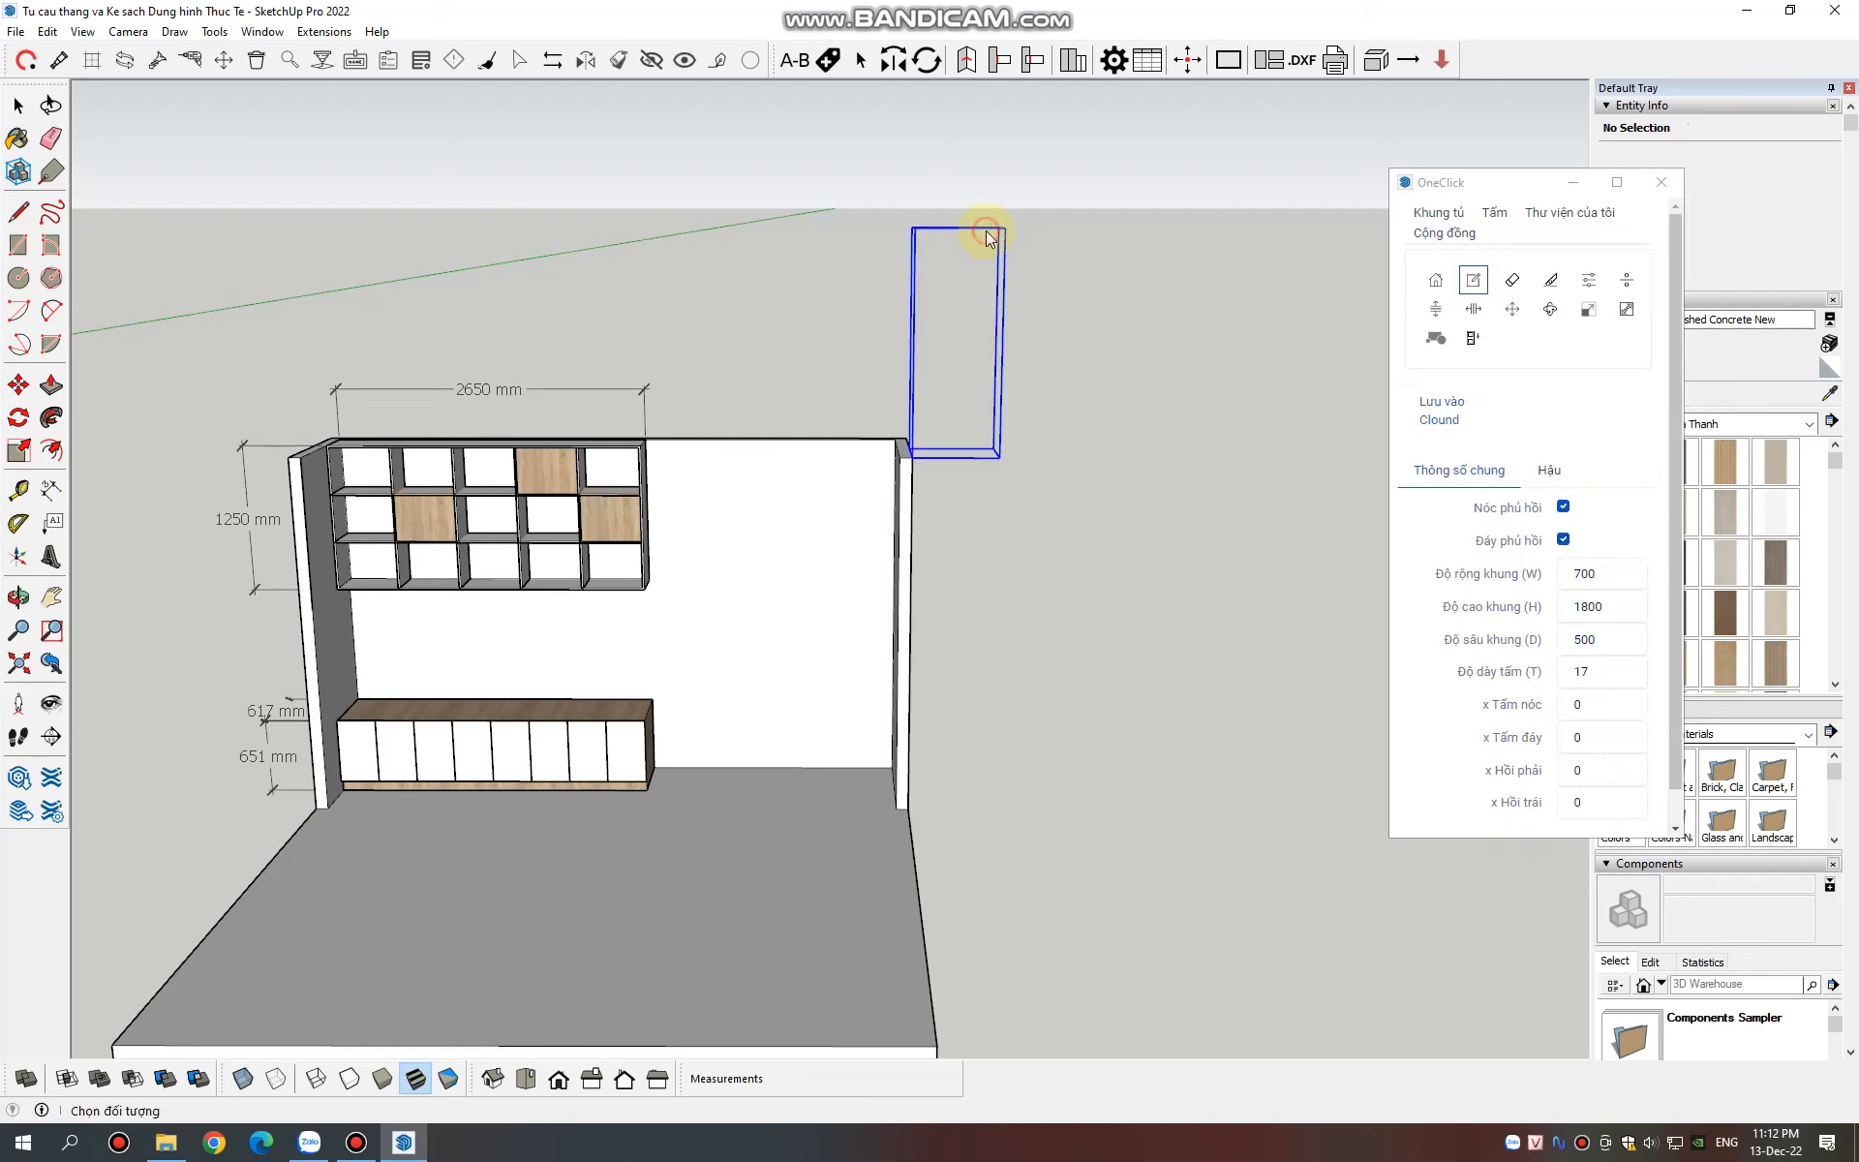
double_click(1585, 578)
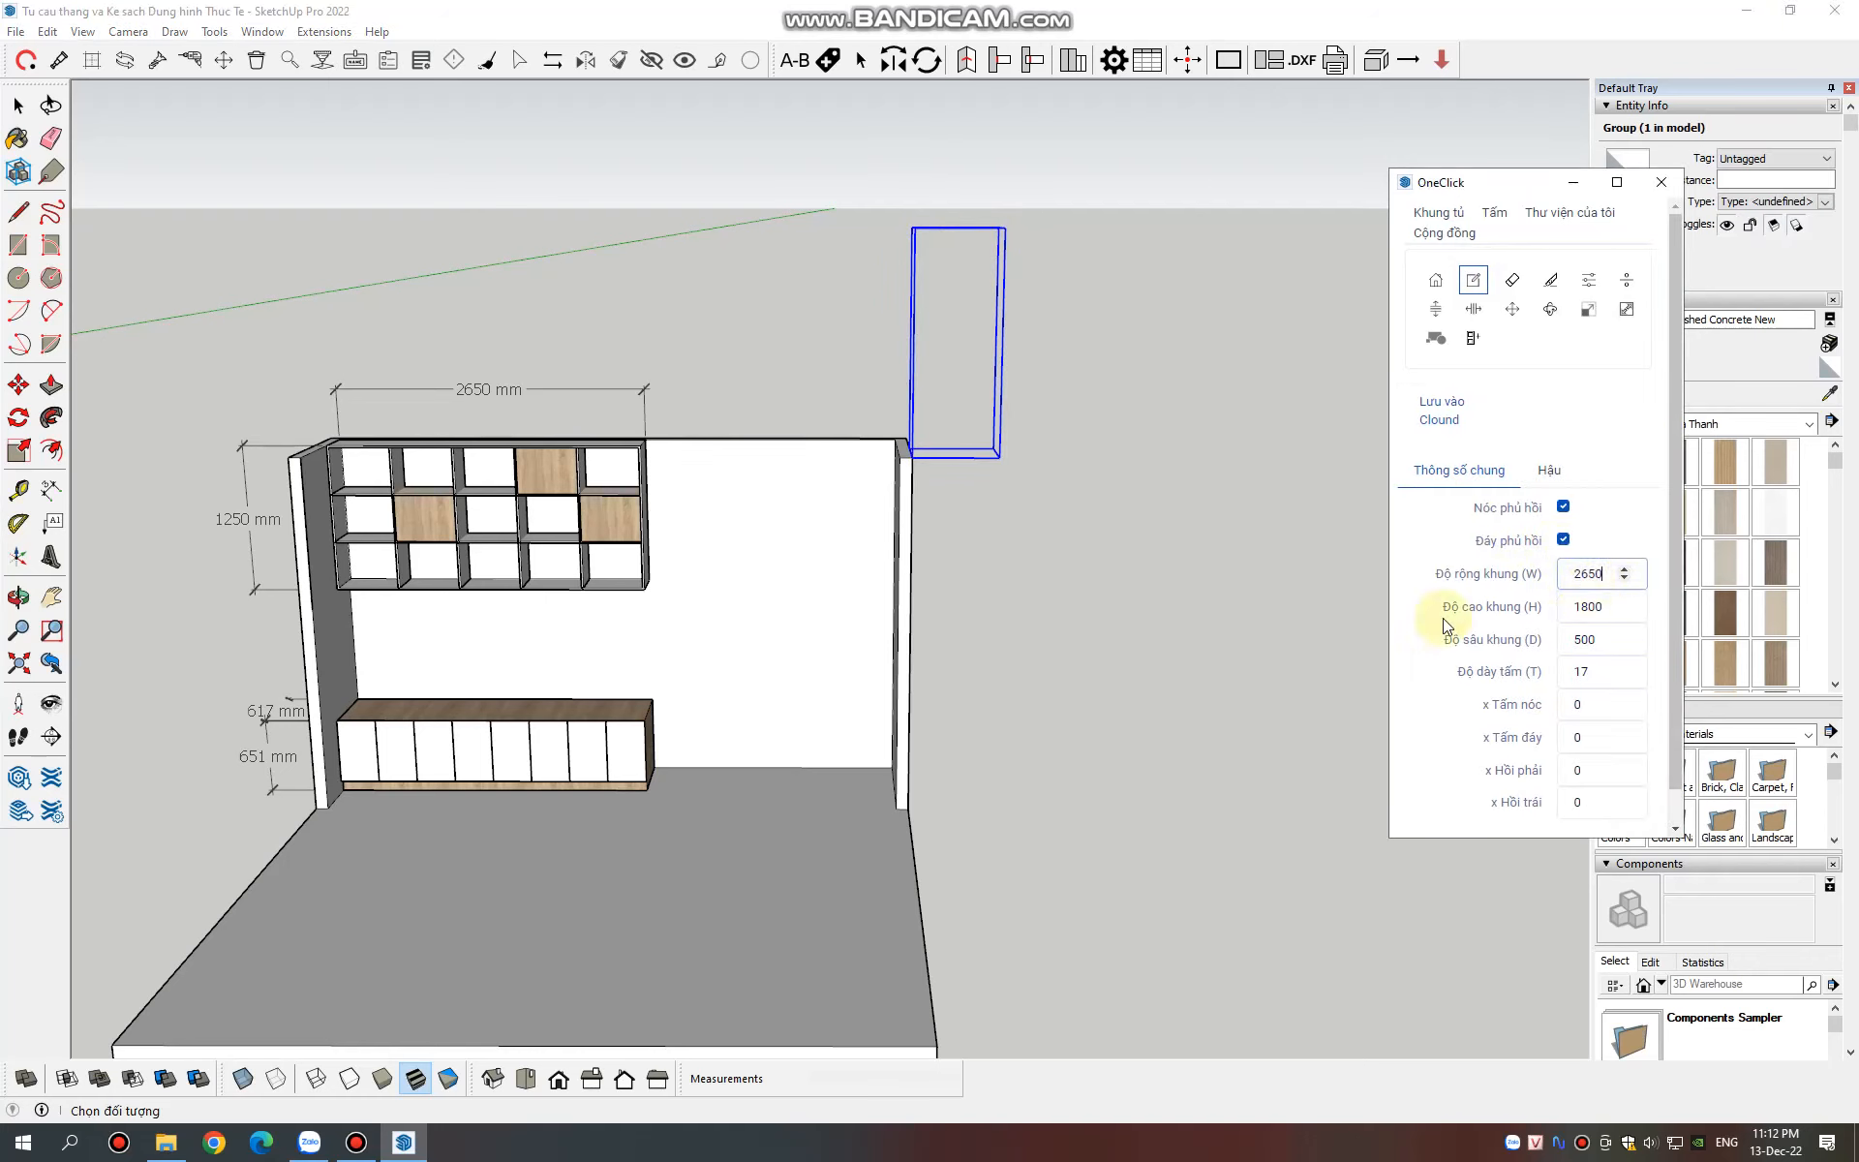
double_click(1587, 606)
text(125)
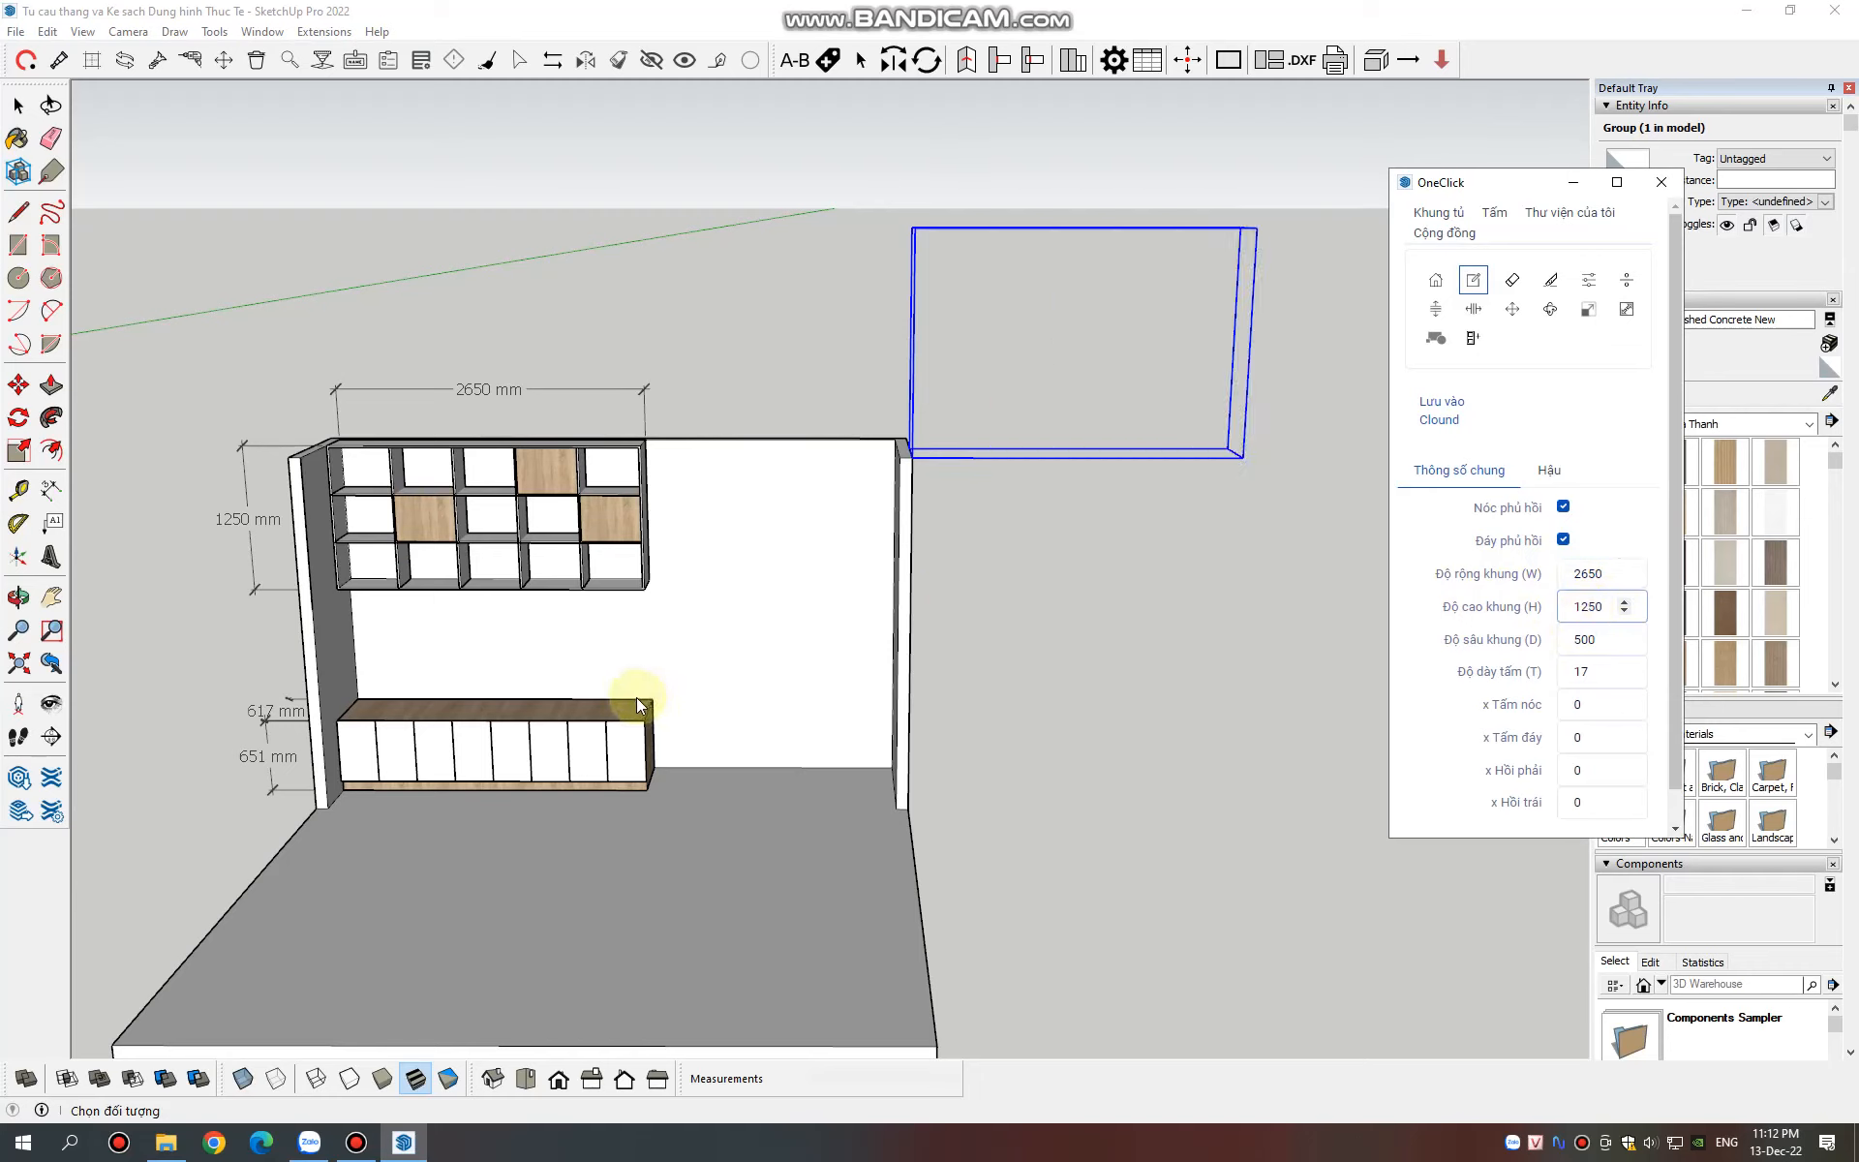
click(776, 581)
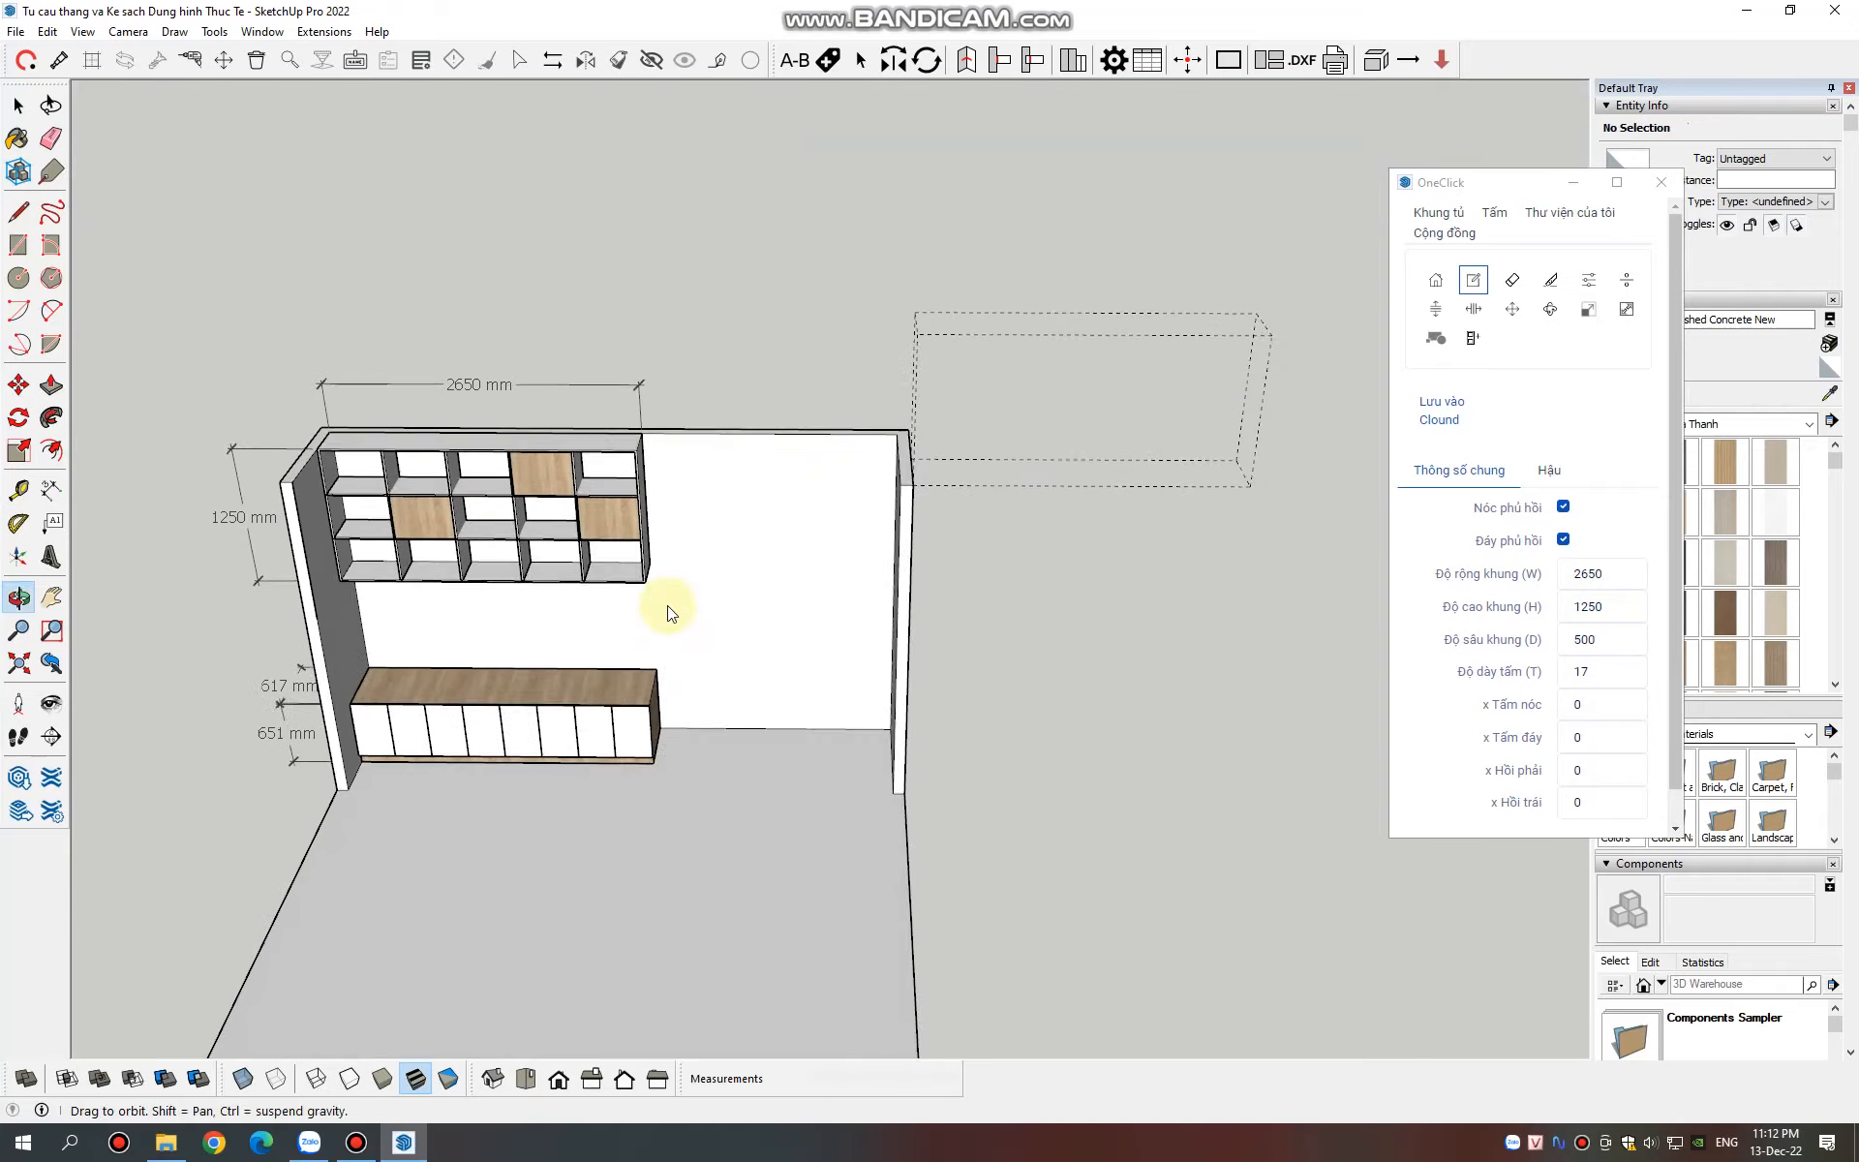
Dimension the depth of the reference wall shelf along the right end of its top panel
scroll(523, 465, up, 5)
click(52, 489)
scroll(779, 402, up, 4)
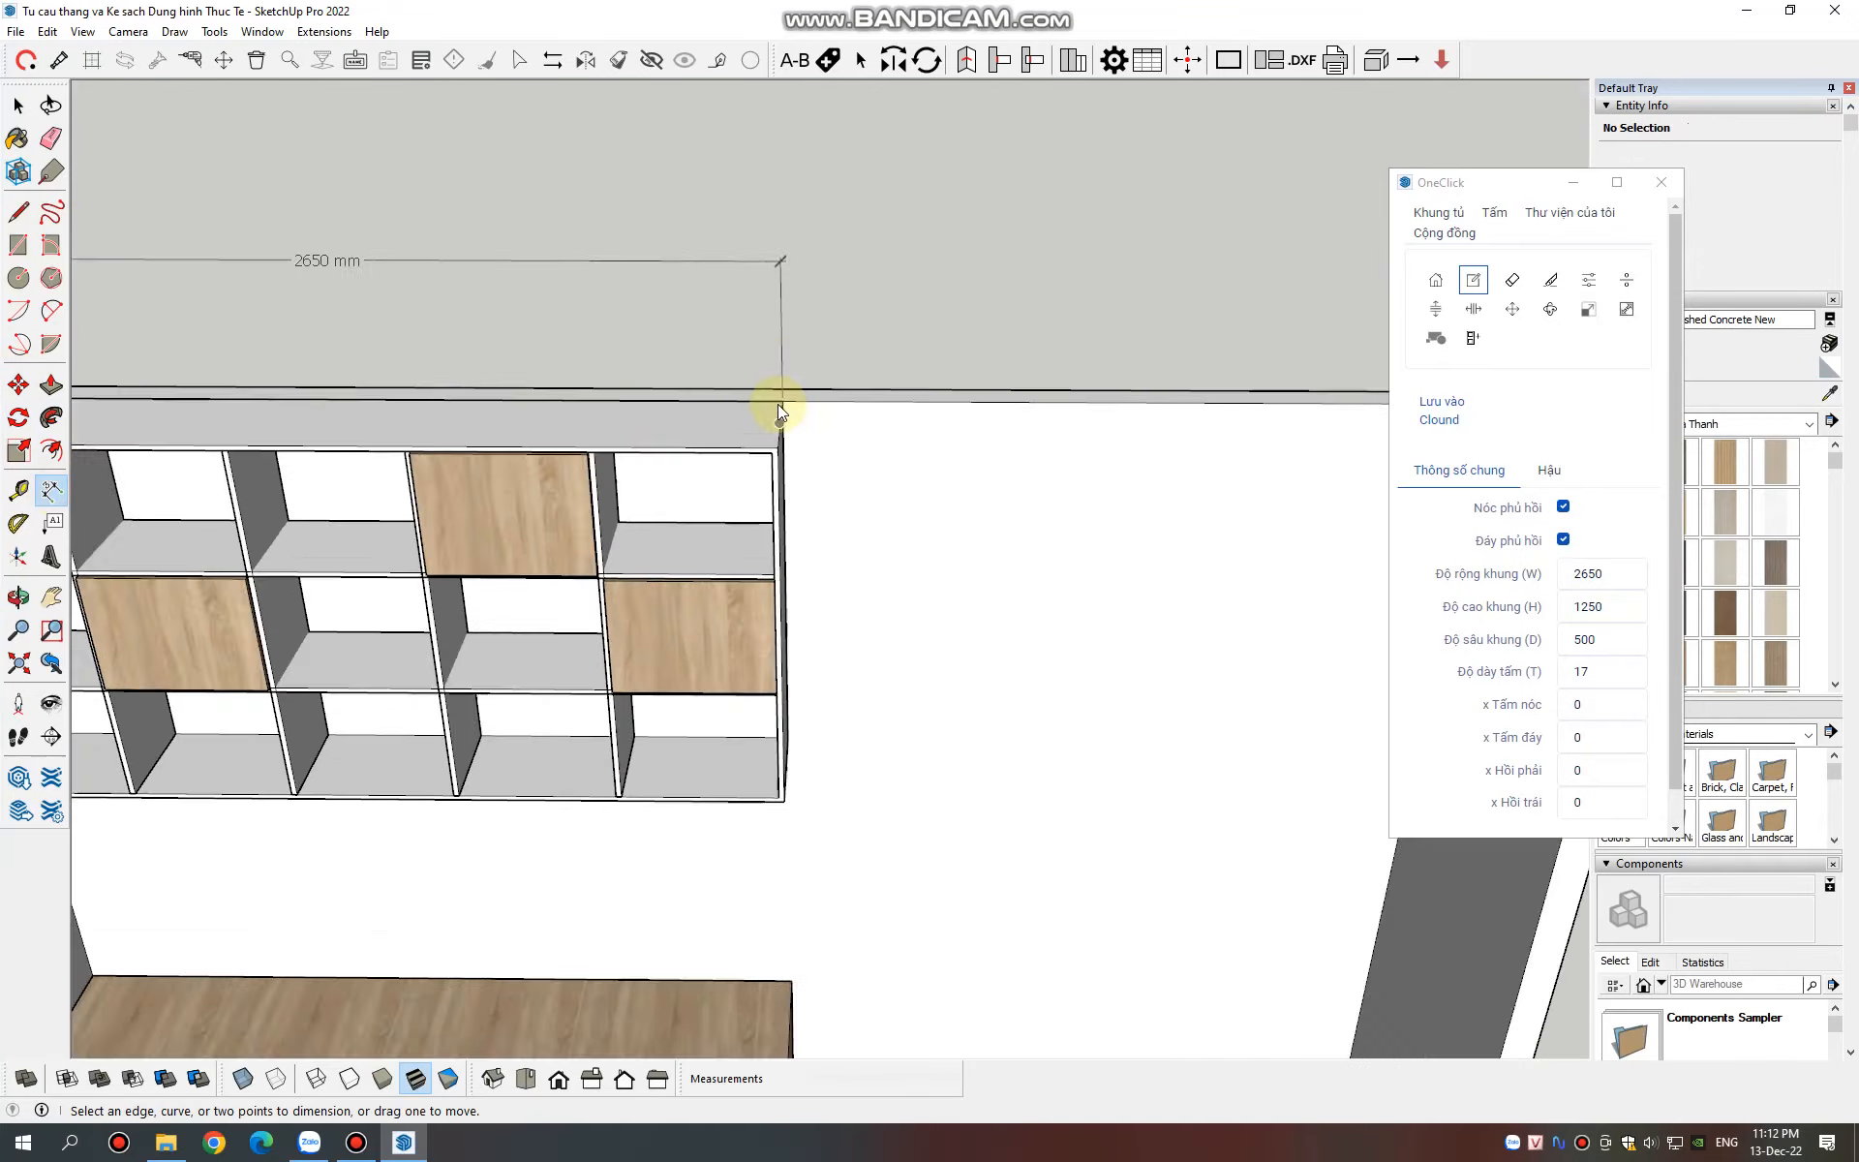
click(784, 397)
click(777, 467)
click(823, 426)
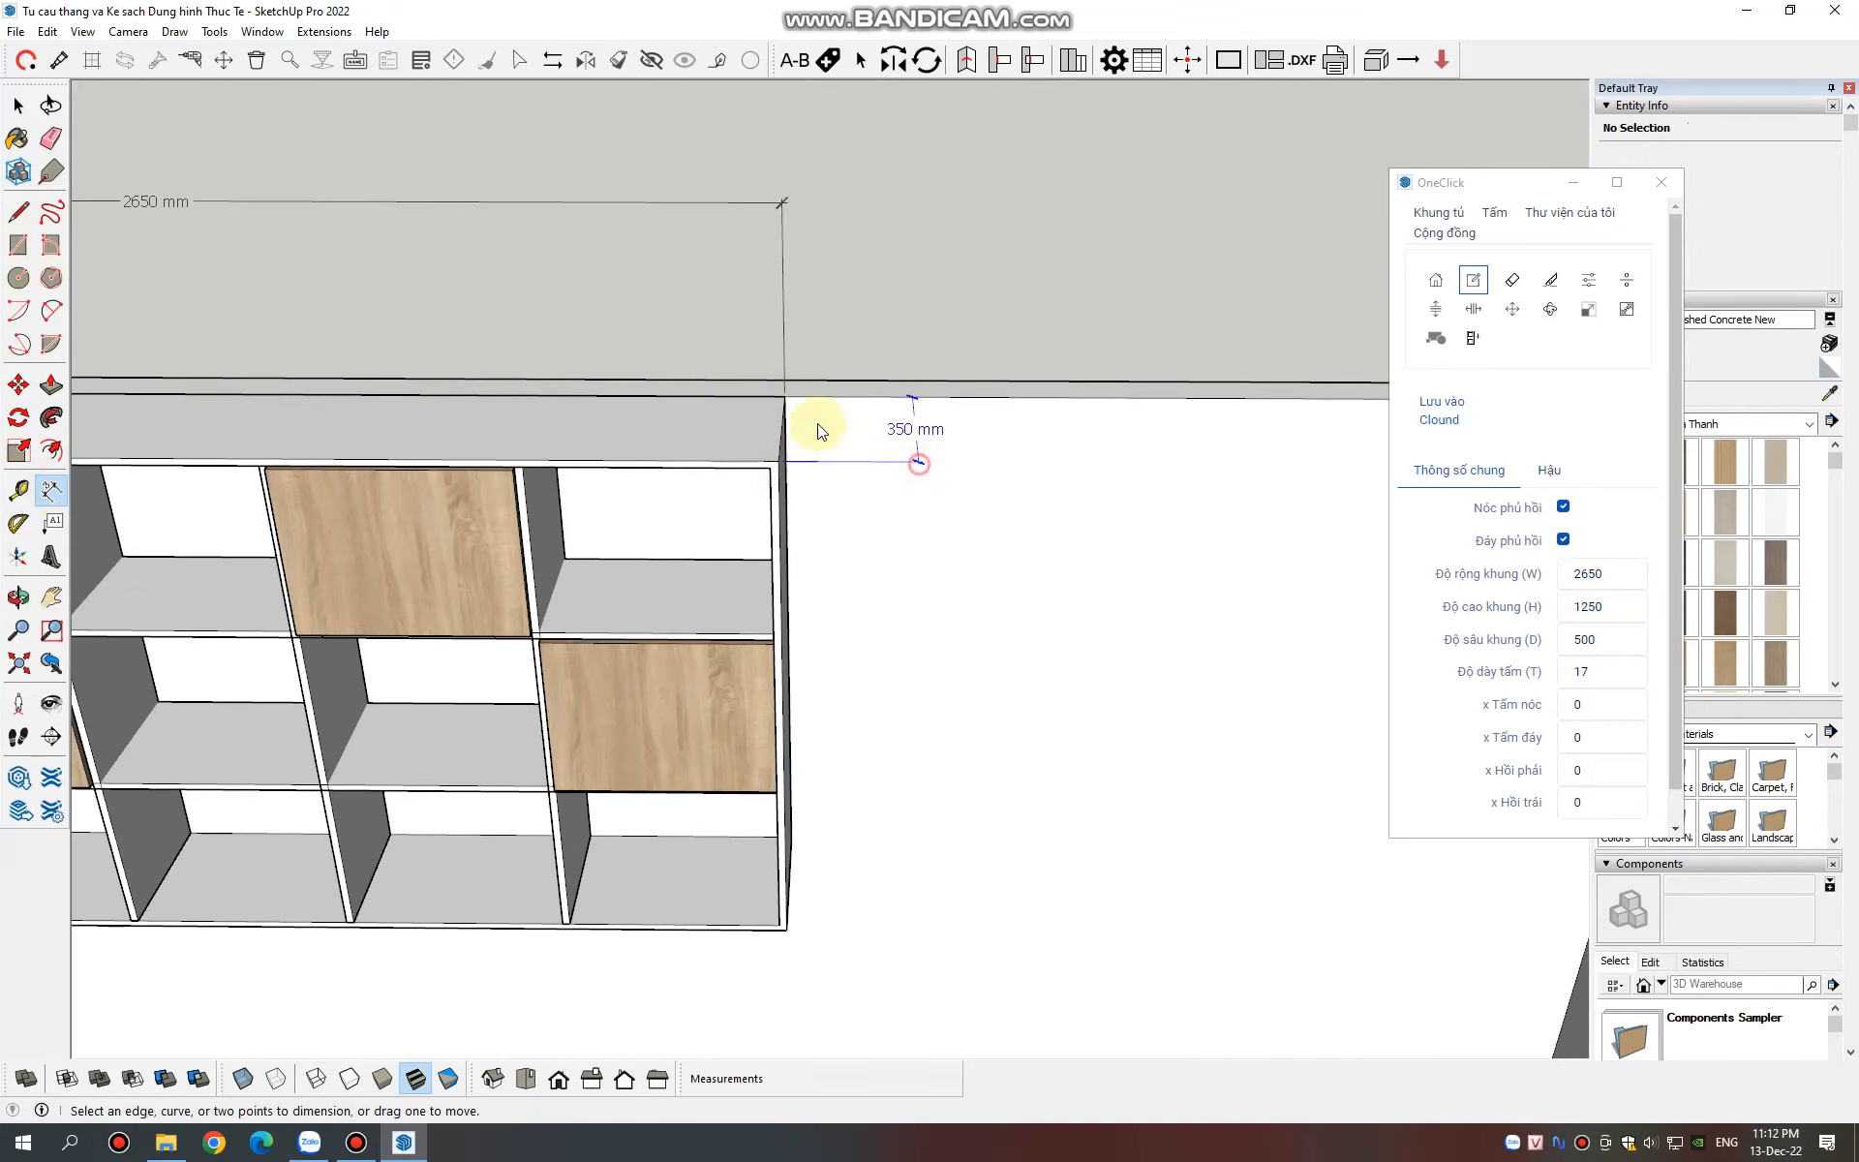
Set the frame's depth to 350, panel thickness to 17.5, and the top, bottom, right and left panel multipliers to 1
scroll(995, 375, down, 6)
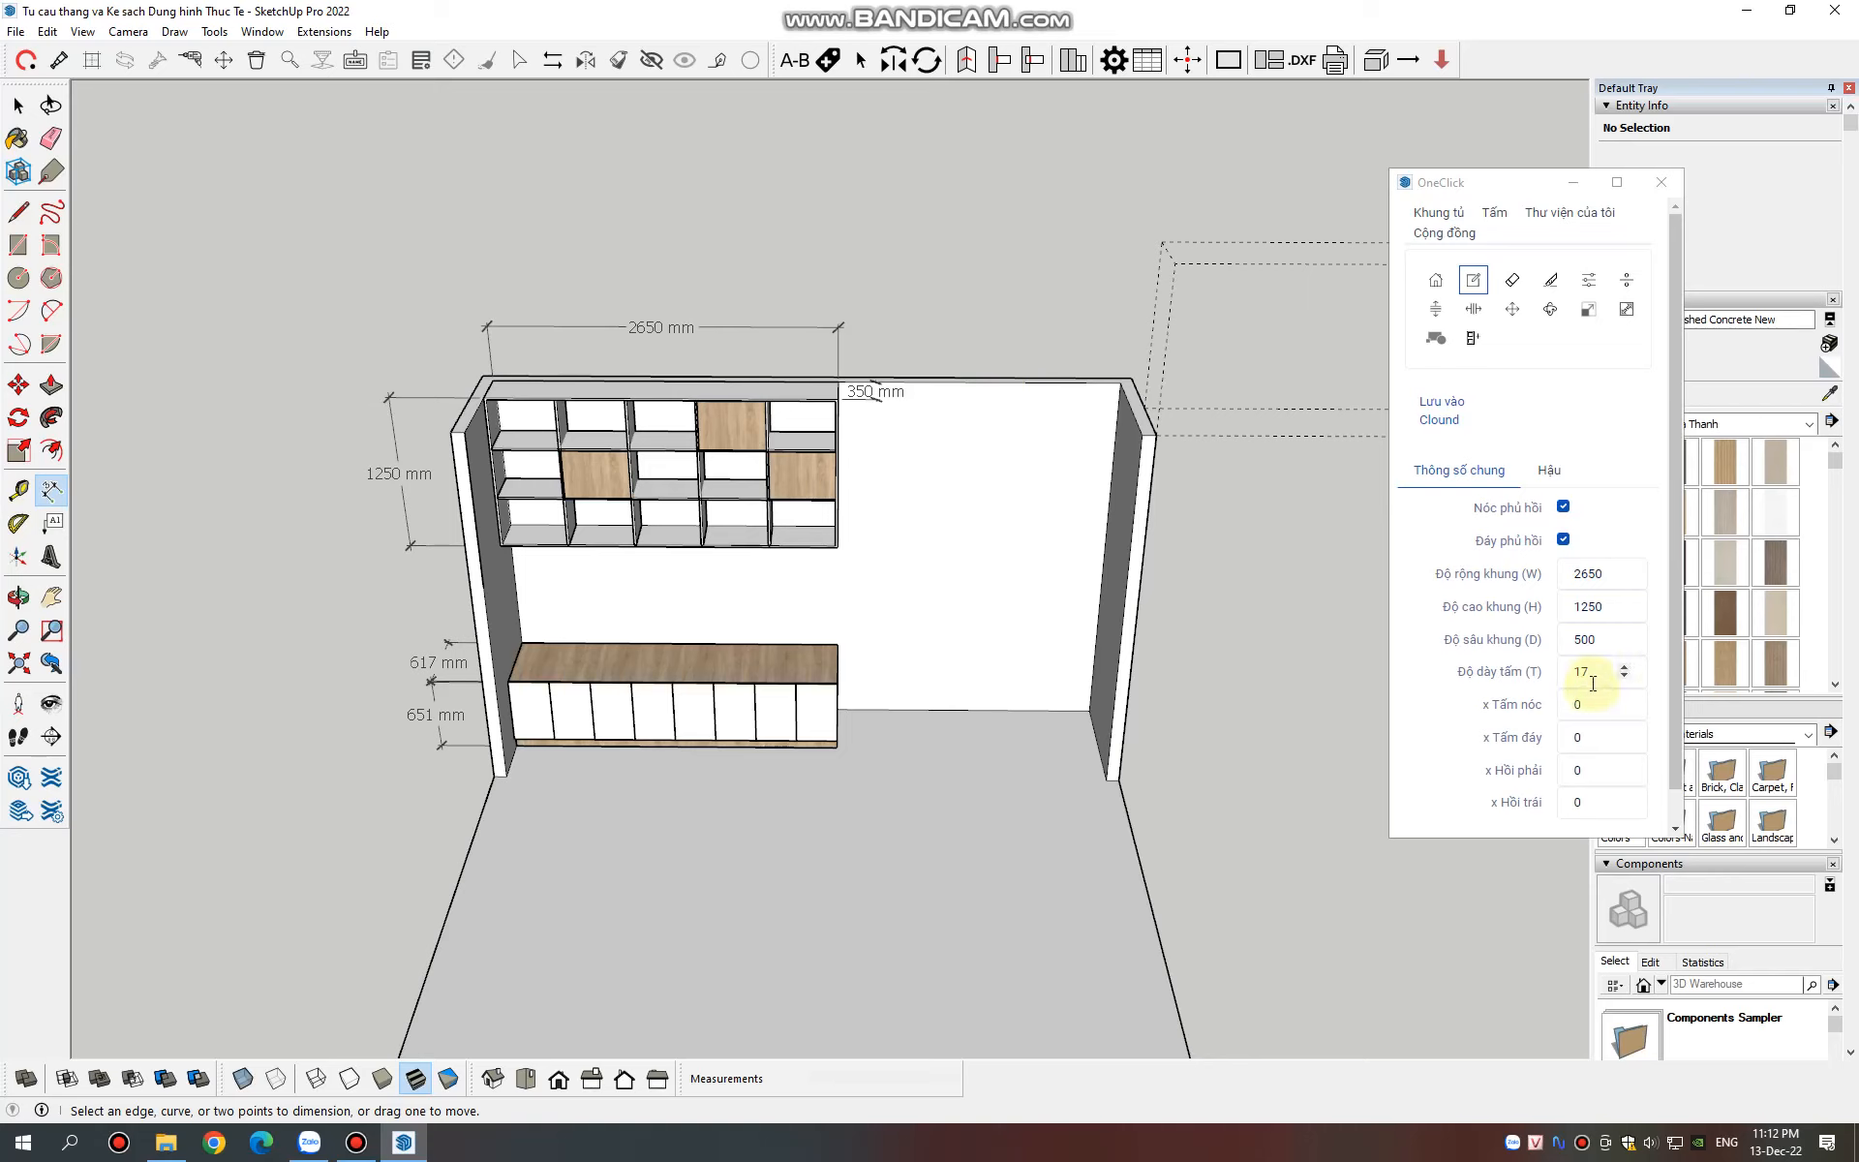
double_click(1593, 640)
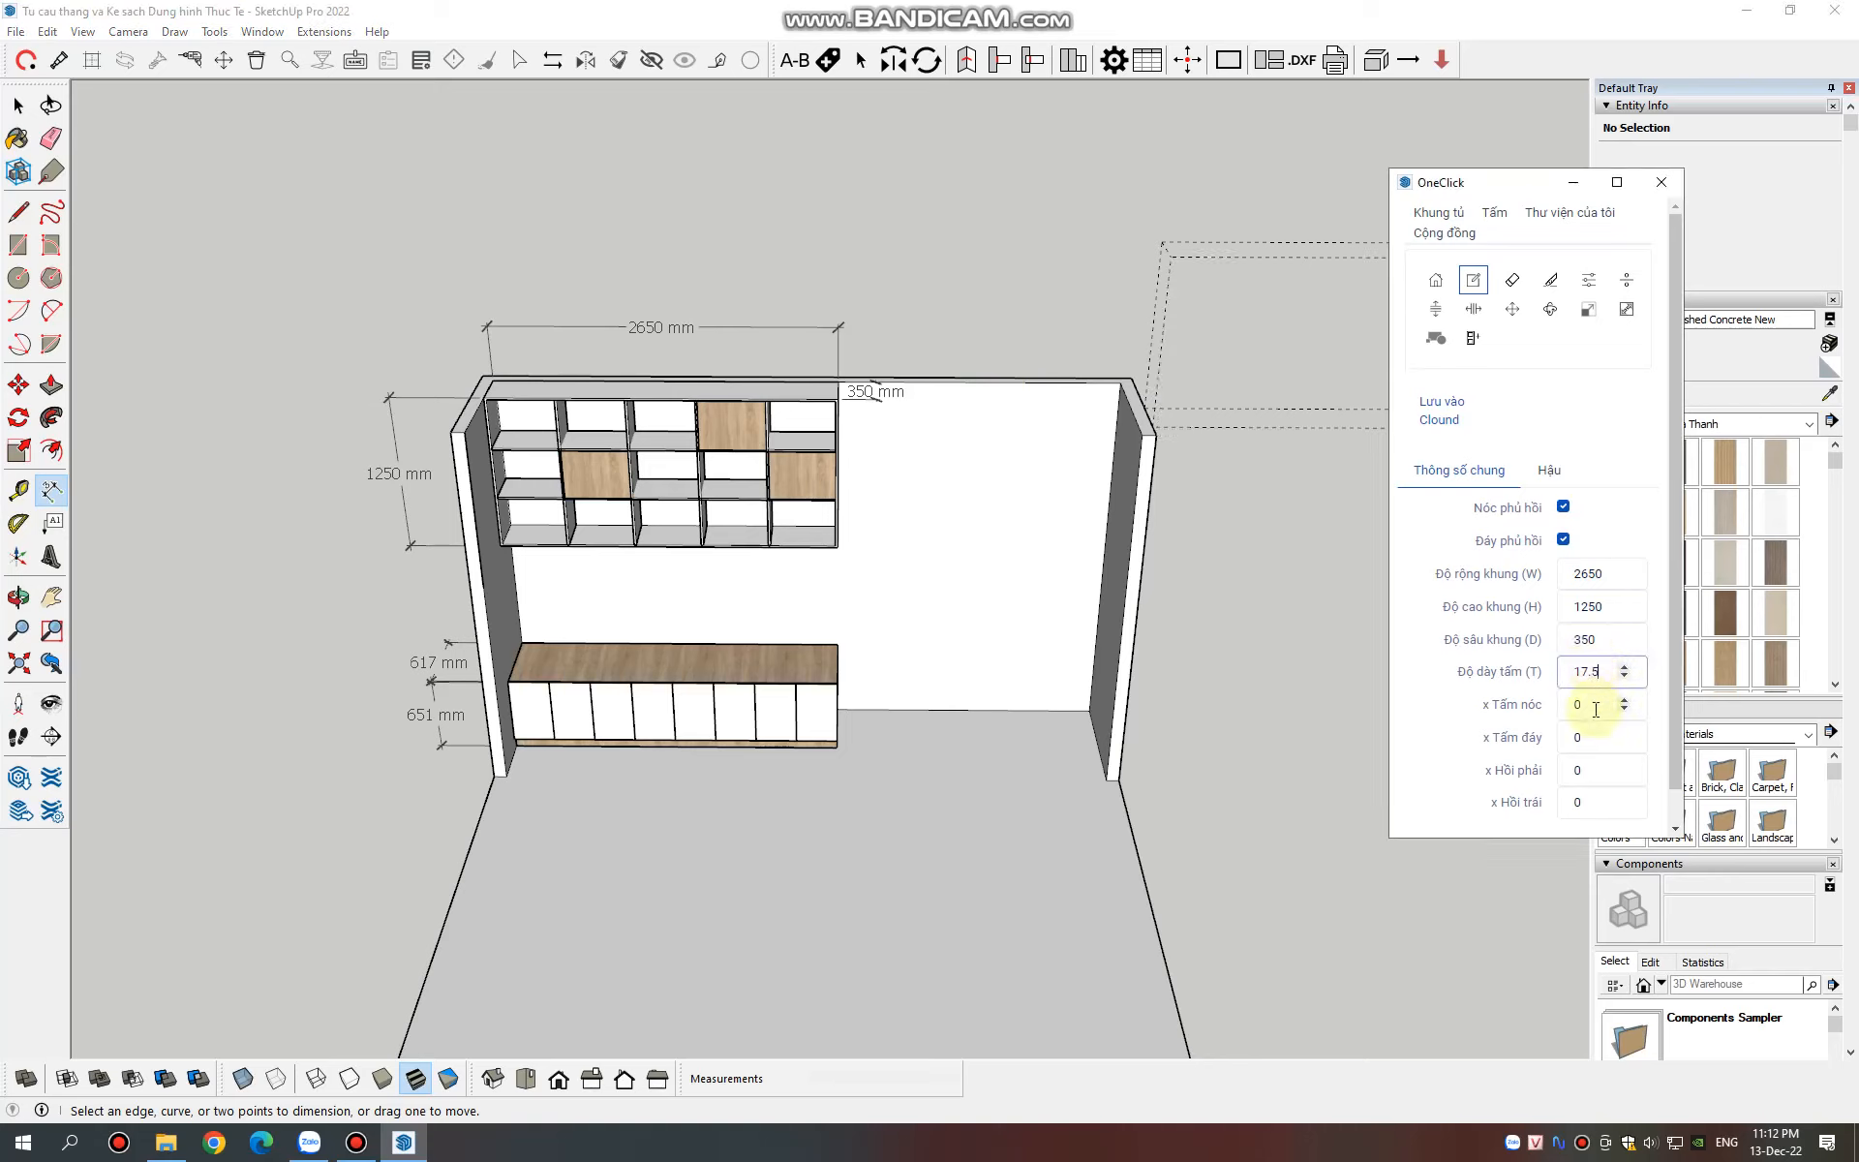
double_click(1588, 706)
text(1)
double_click(1588, 738)
text(1)
double_click(1588, 771)
text(1)
double_click(1588, 802)
text(1)
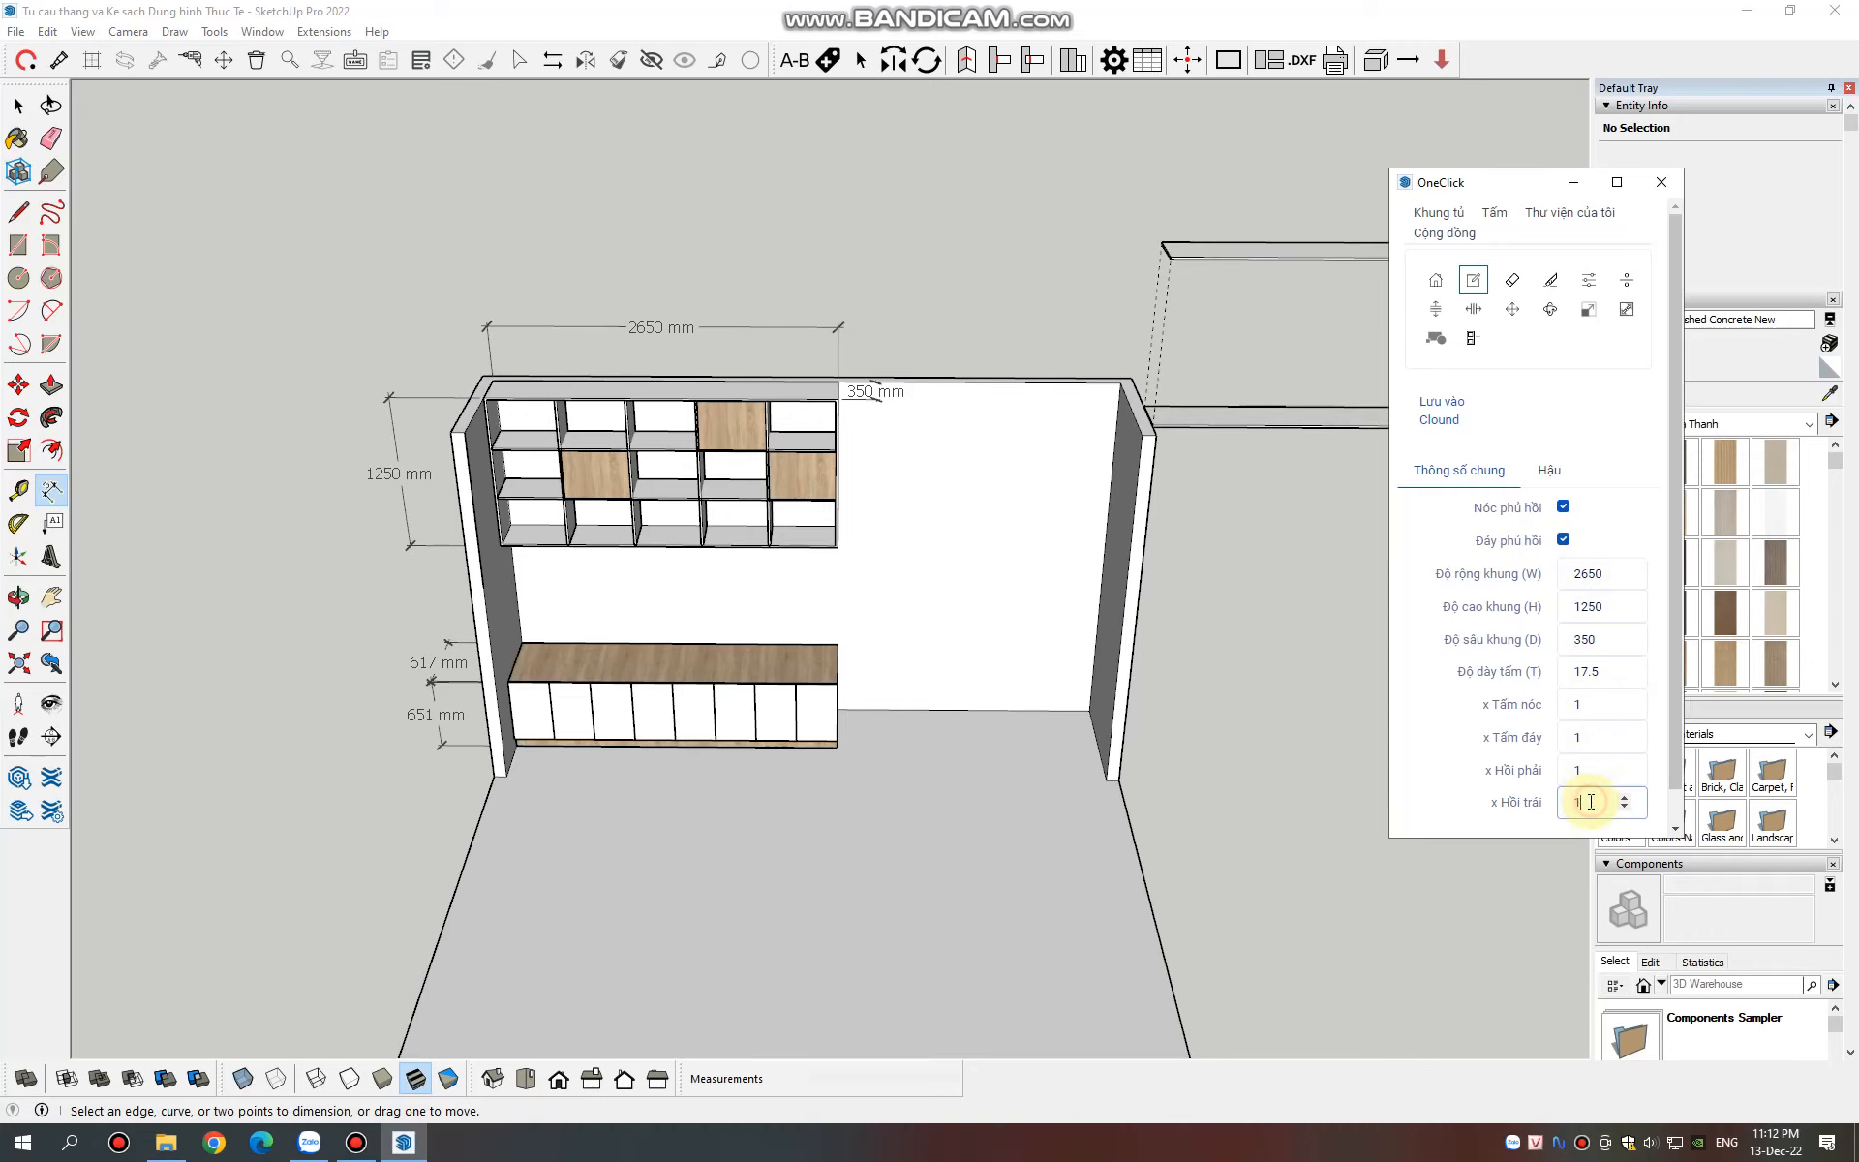
click(1203, 558)
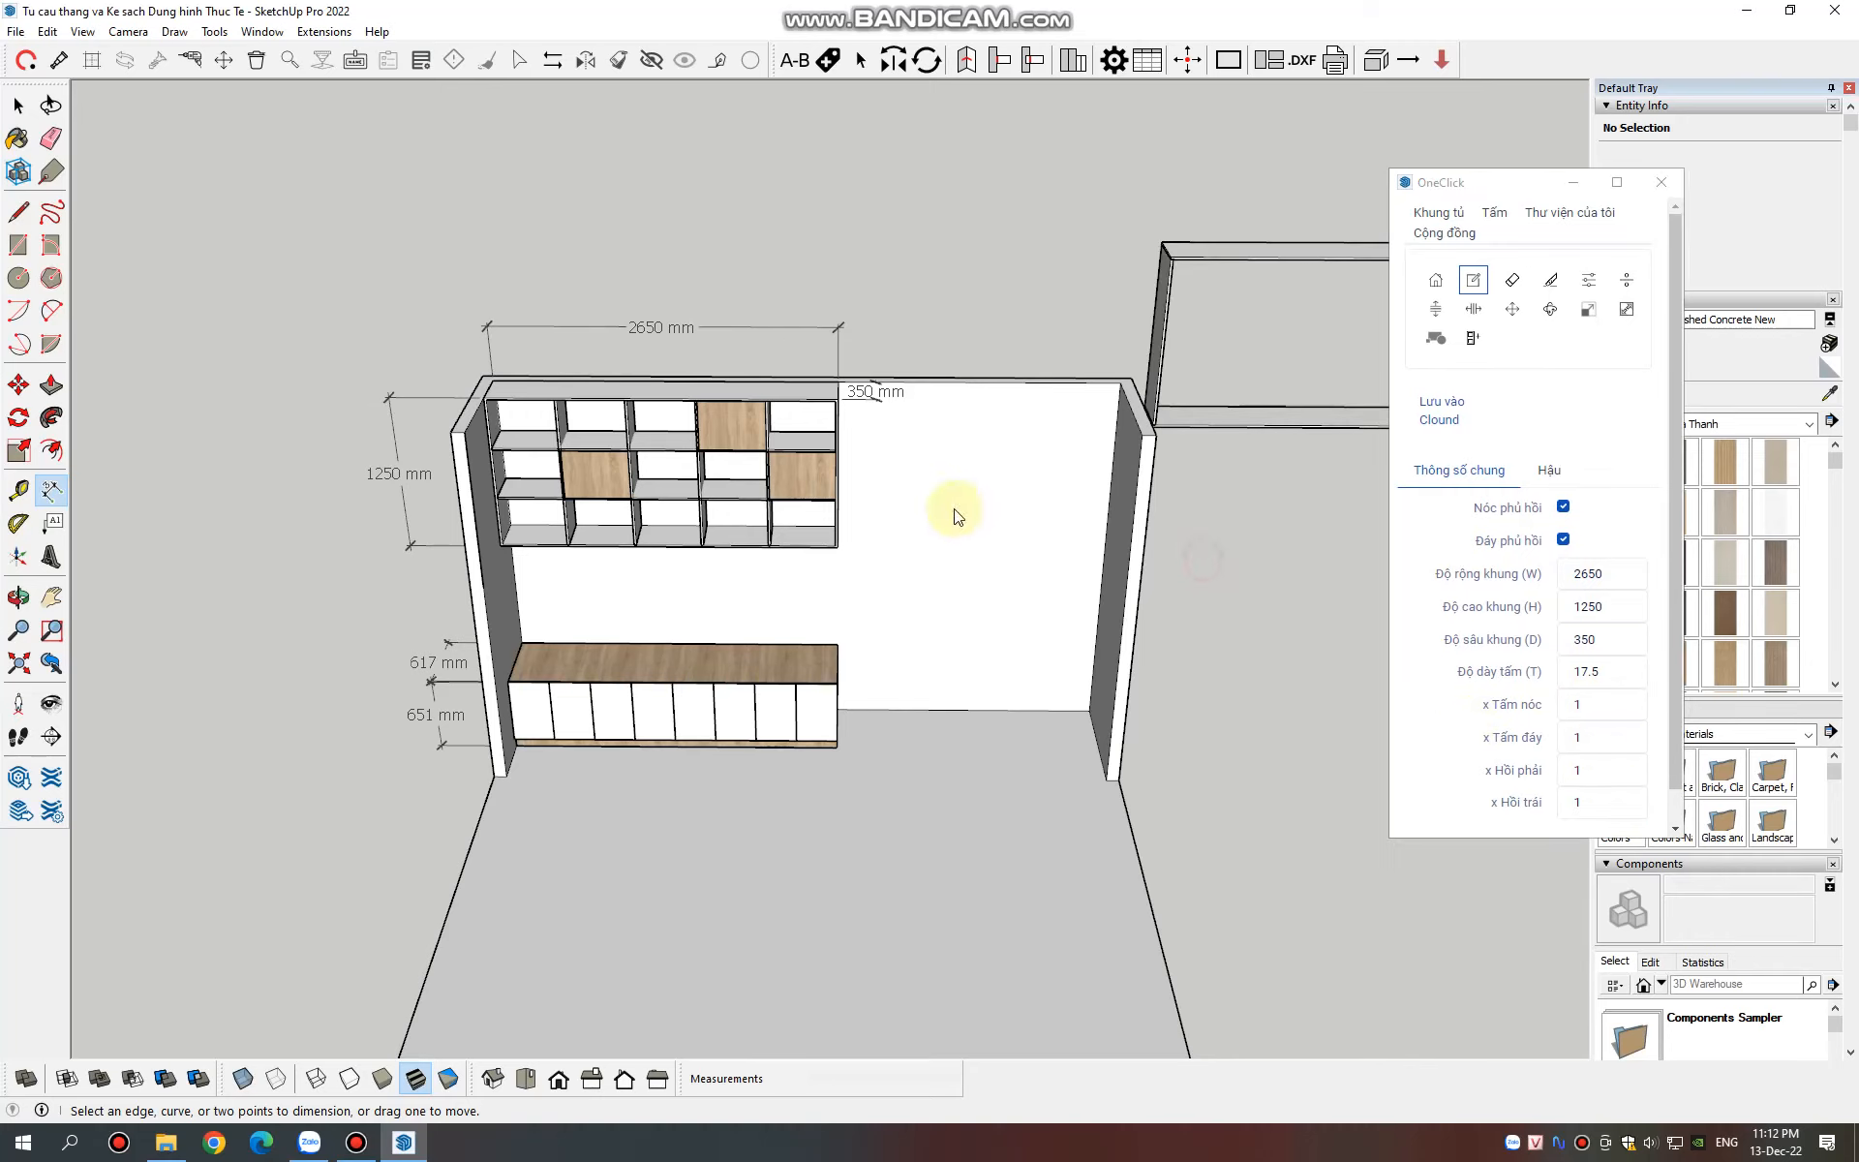
Insert a crossed vertical and horizontal divider module into the opening of the new frame
scroll(627, 548, down, 5)
scroll(1016, 433, up, 5)
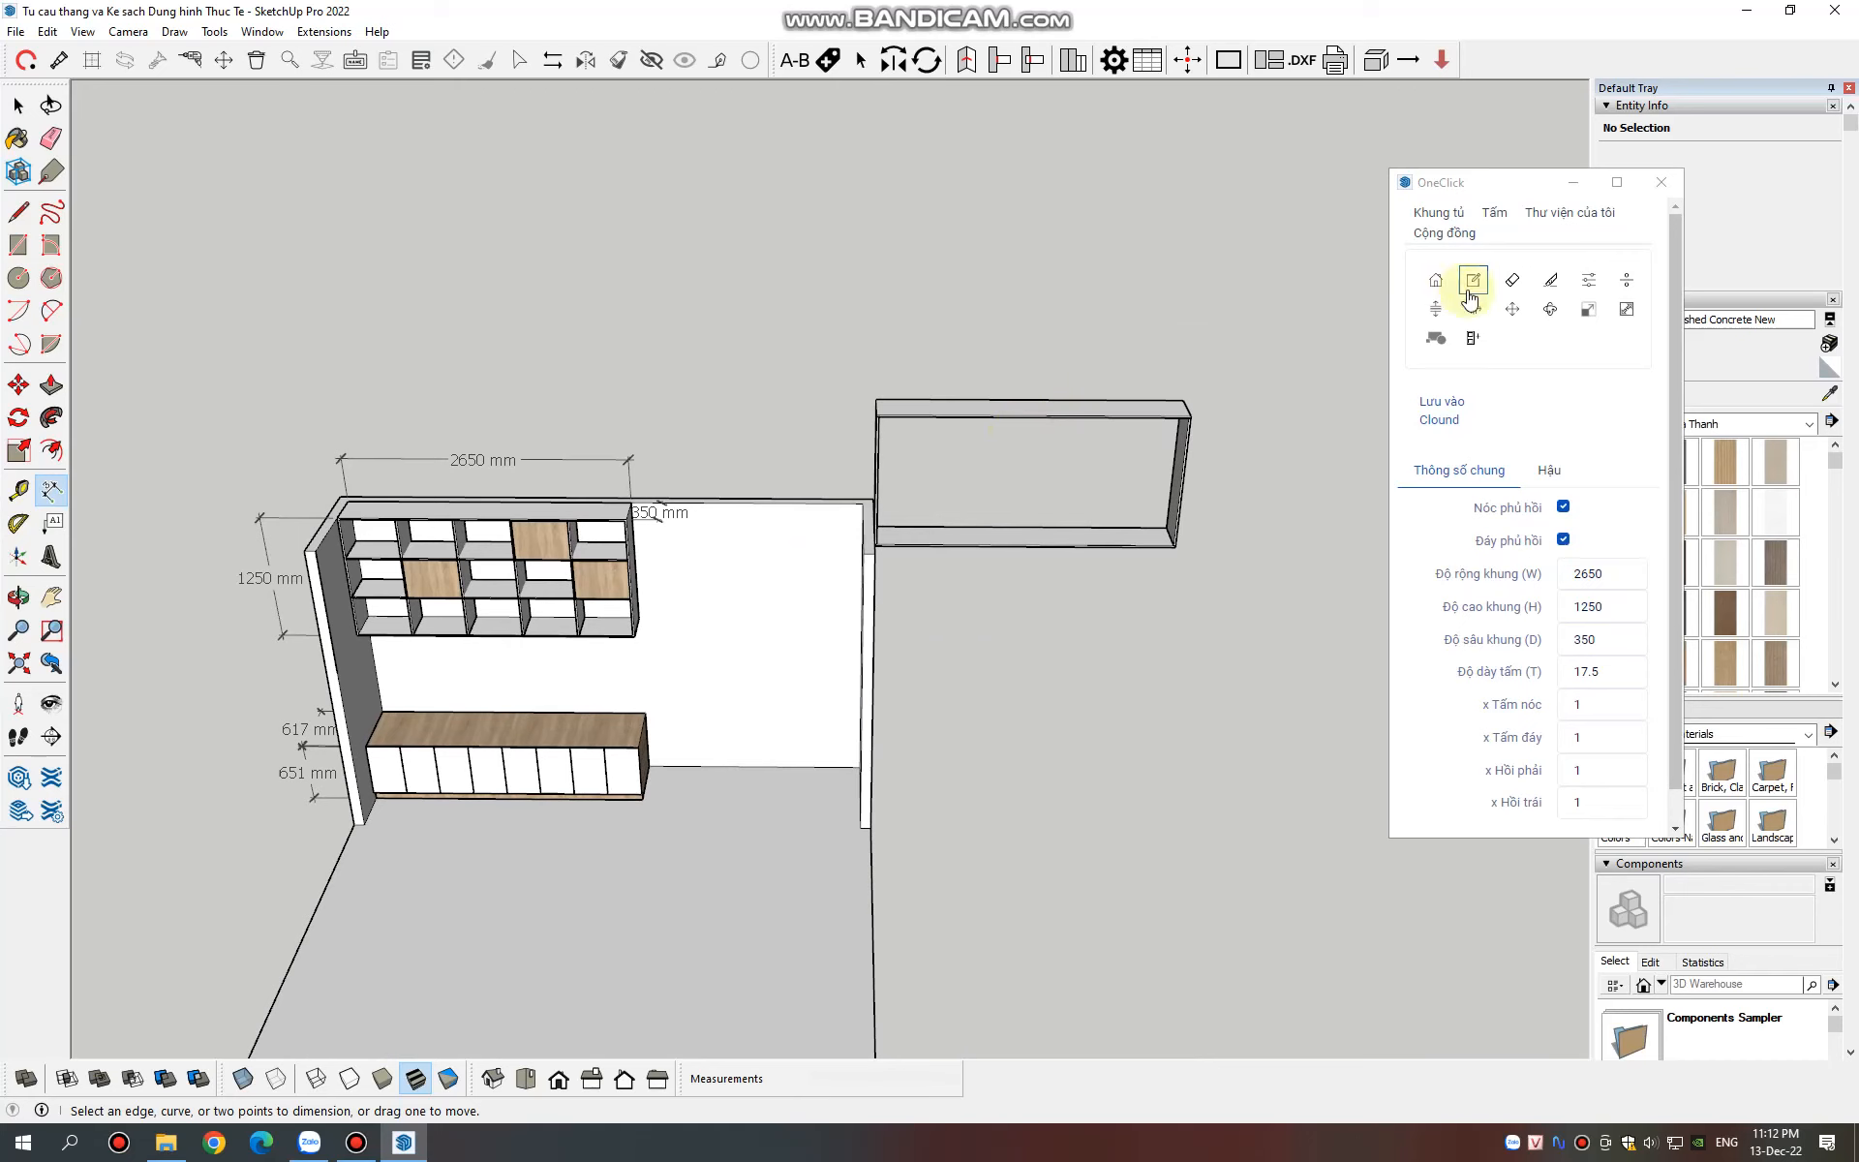
click(1439, 212)
click(1504, 486)
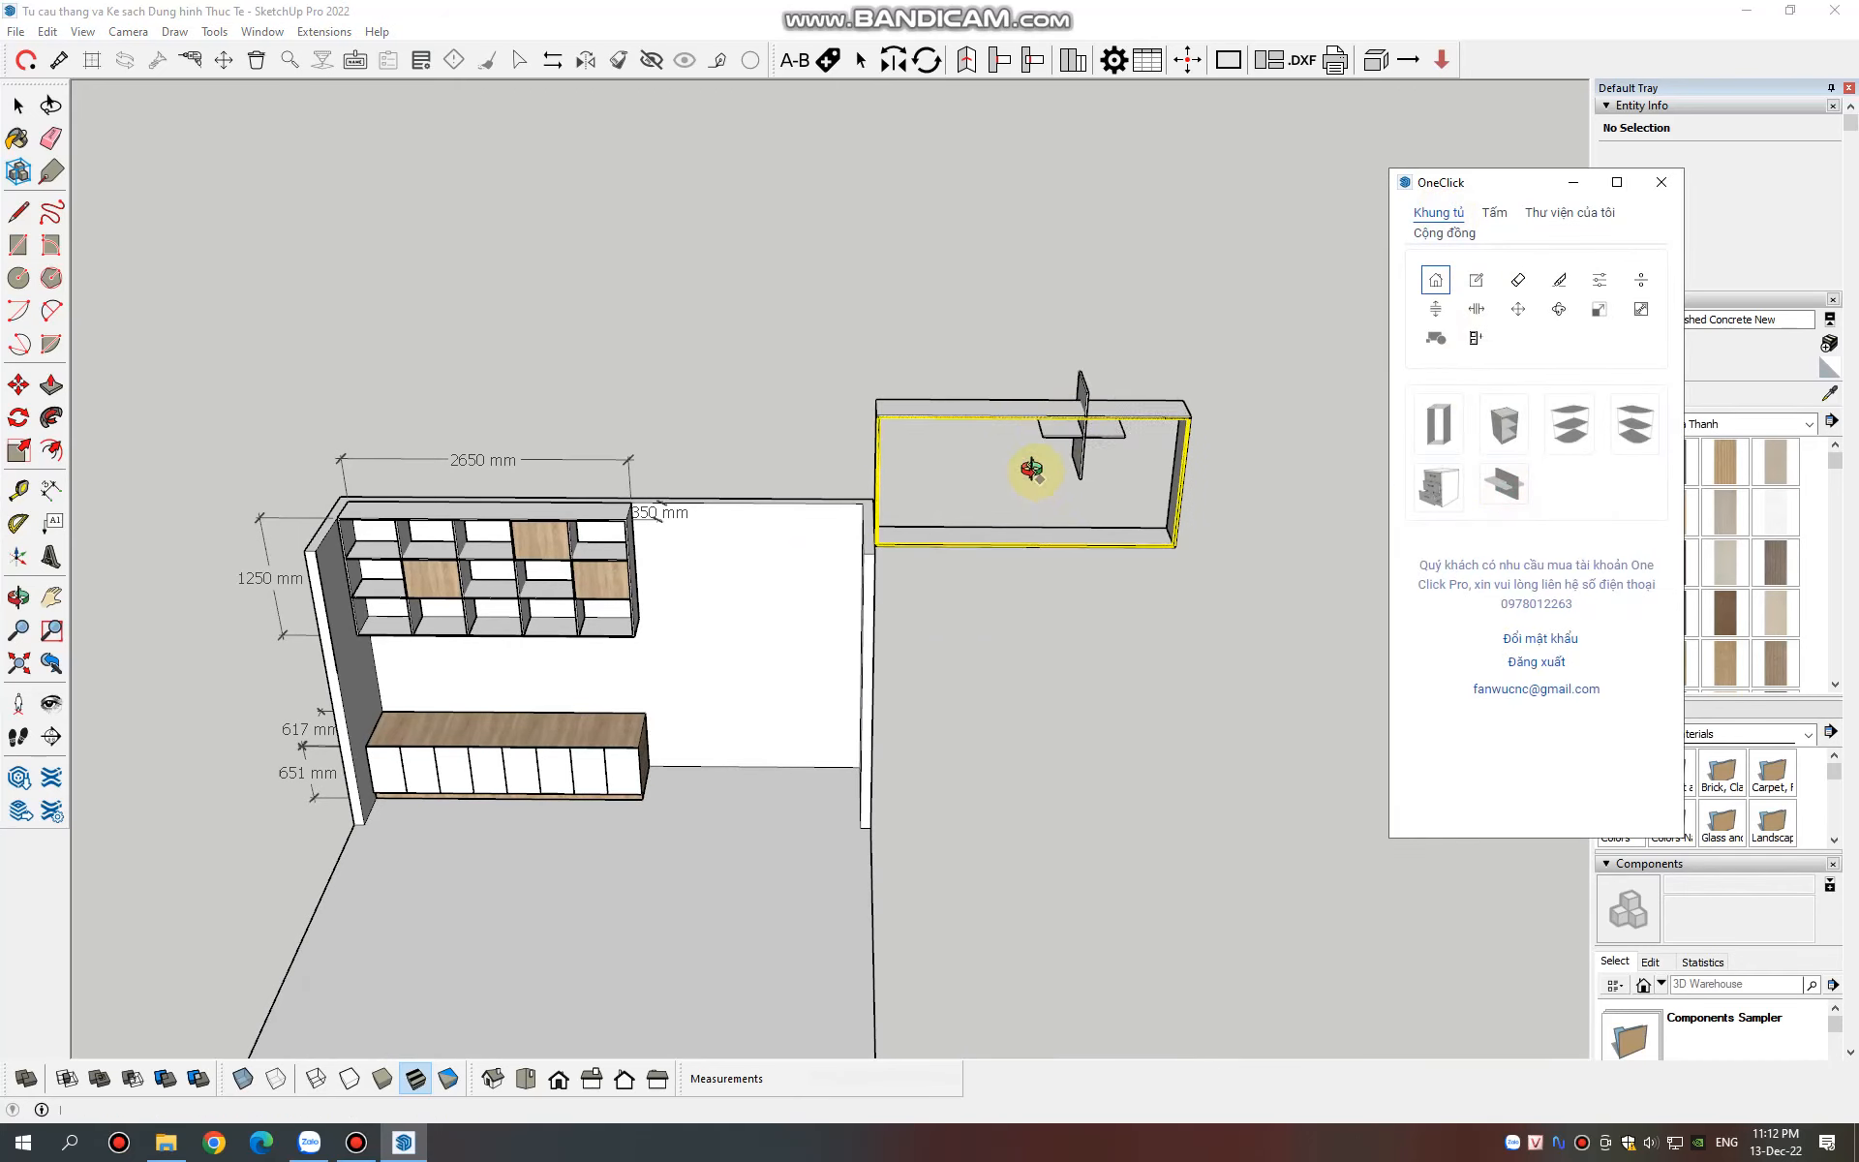
click(984, 489)
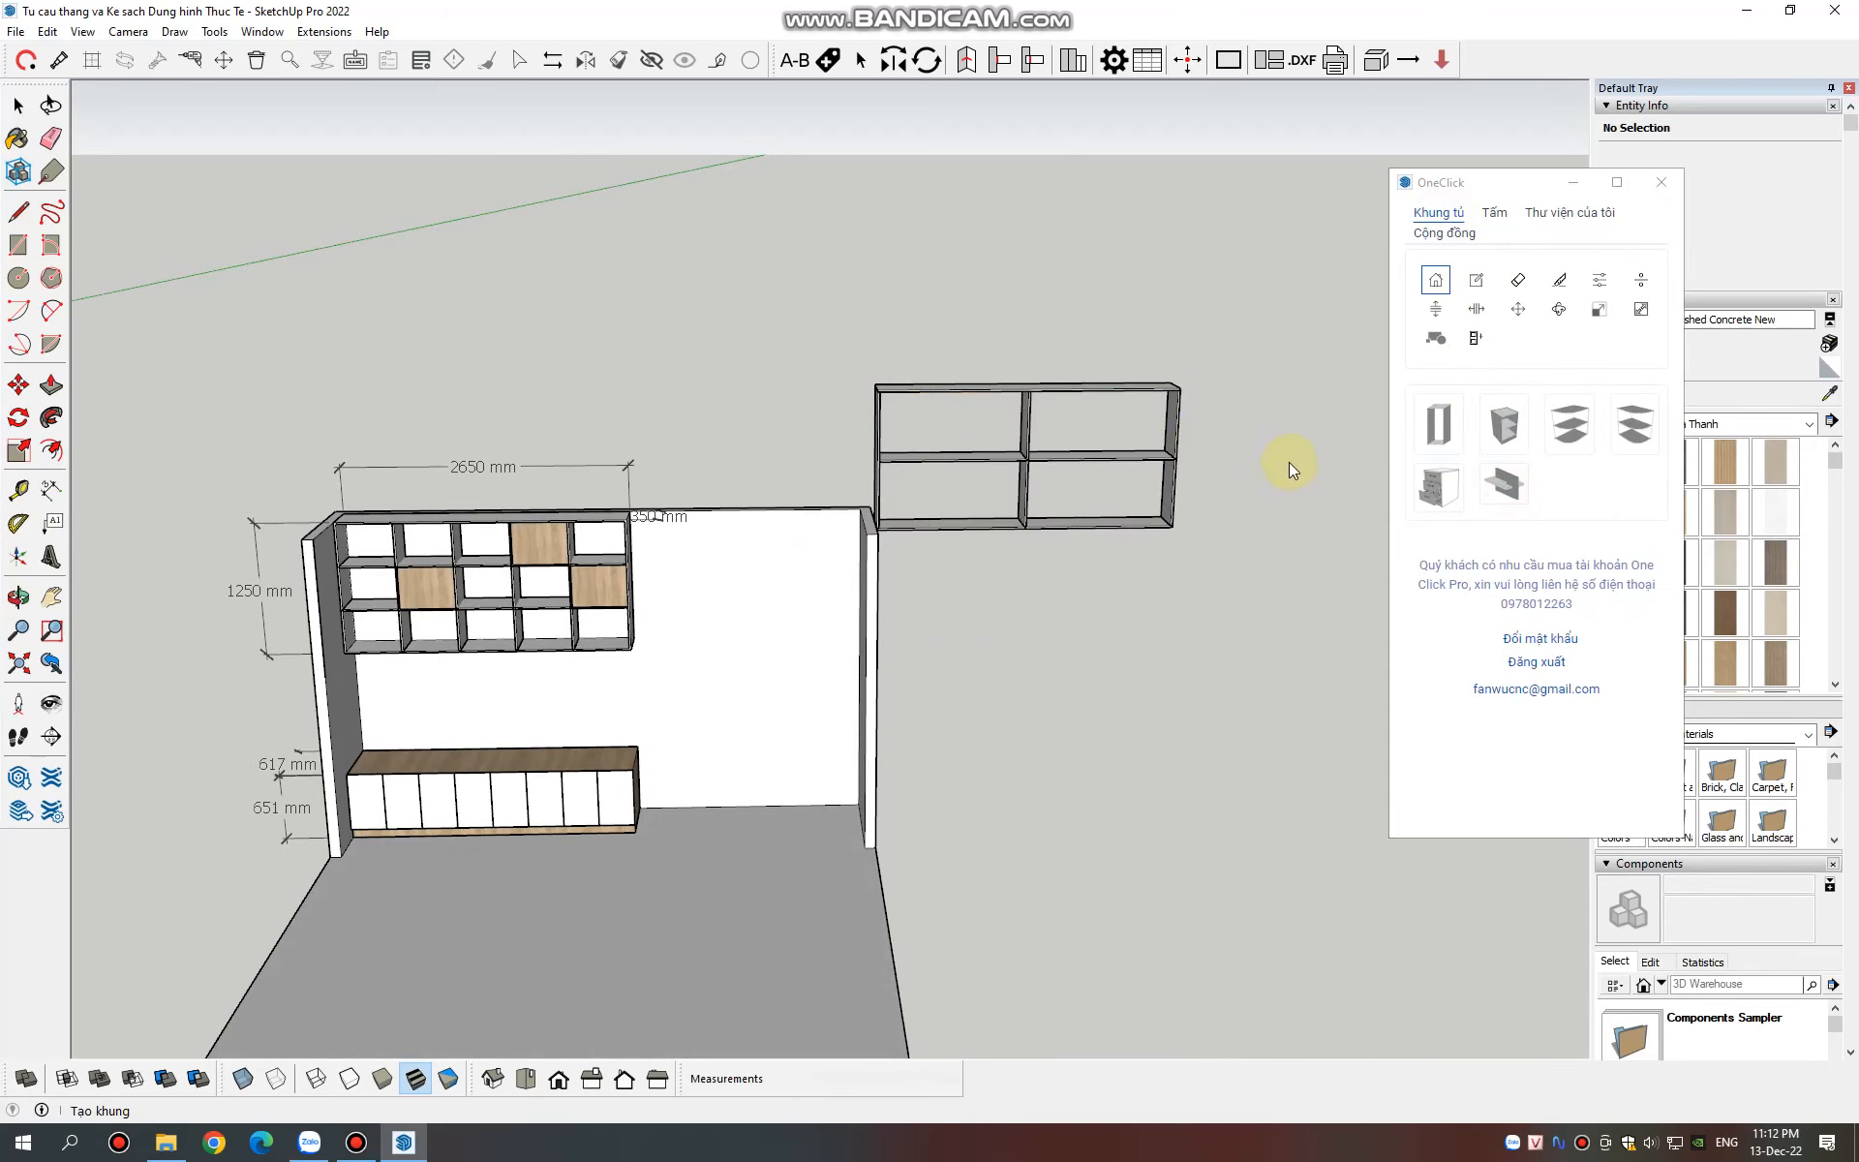
Set the dividers' thickness to 17.5, both gaps to 0.2, vertical division to /5 and horizontal division to /3
click(1475, 284)
click(1032, 461)
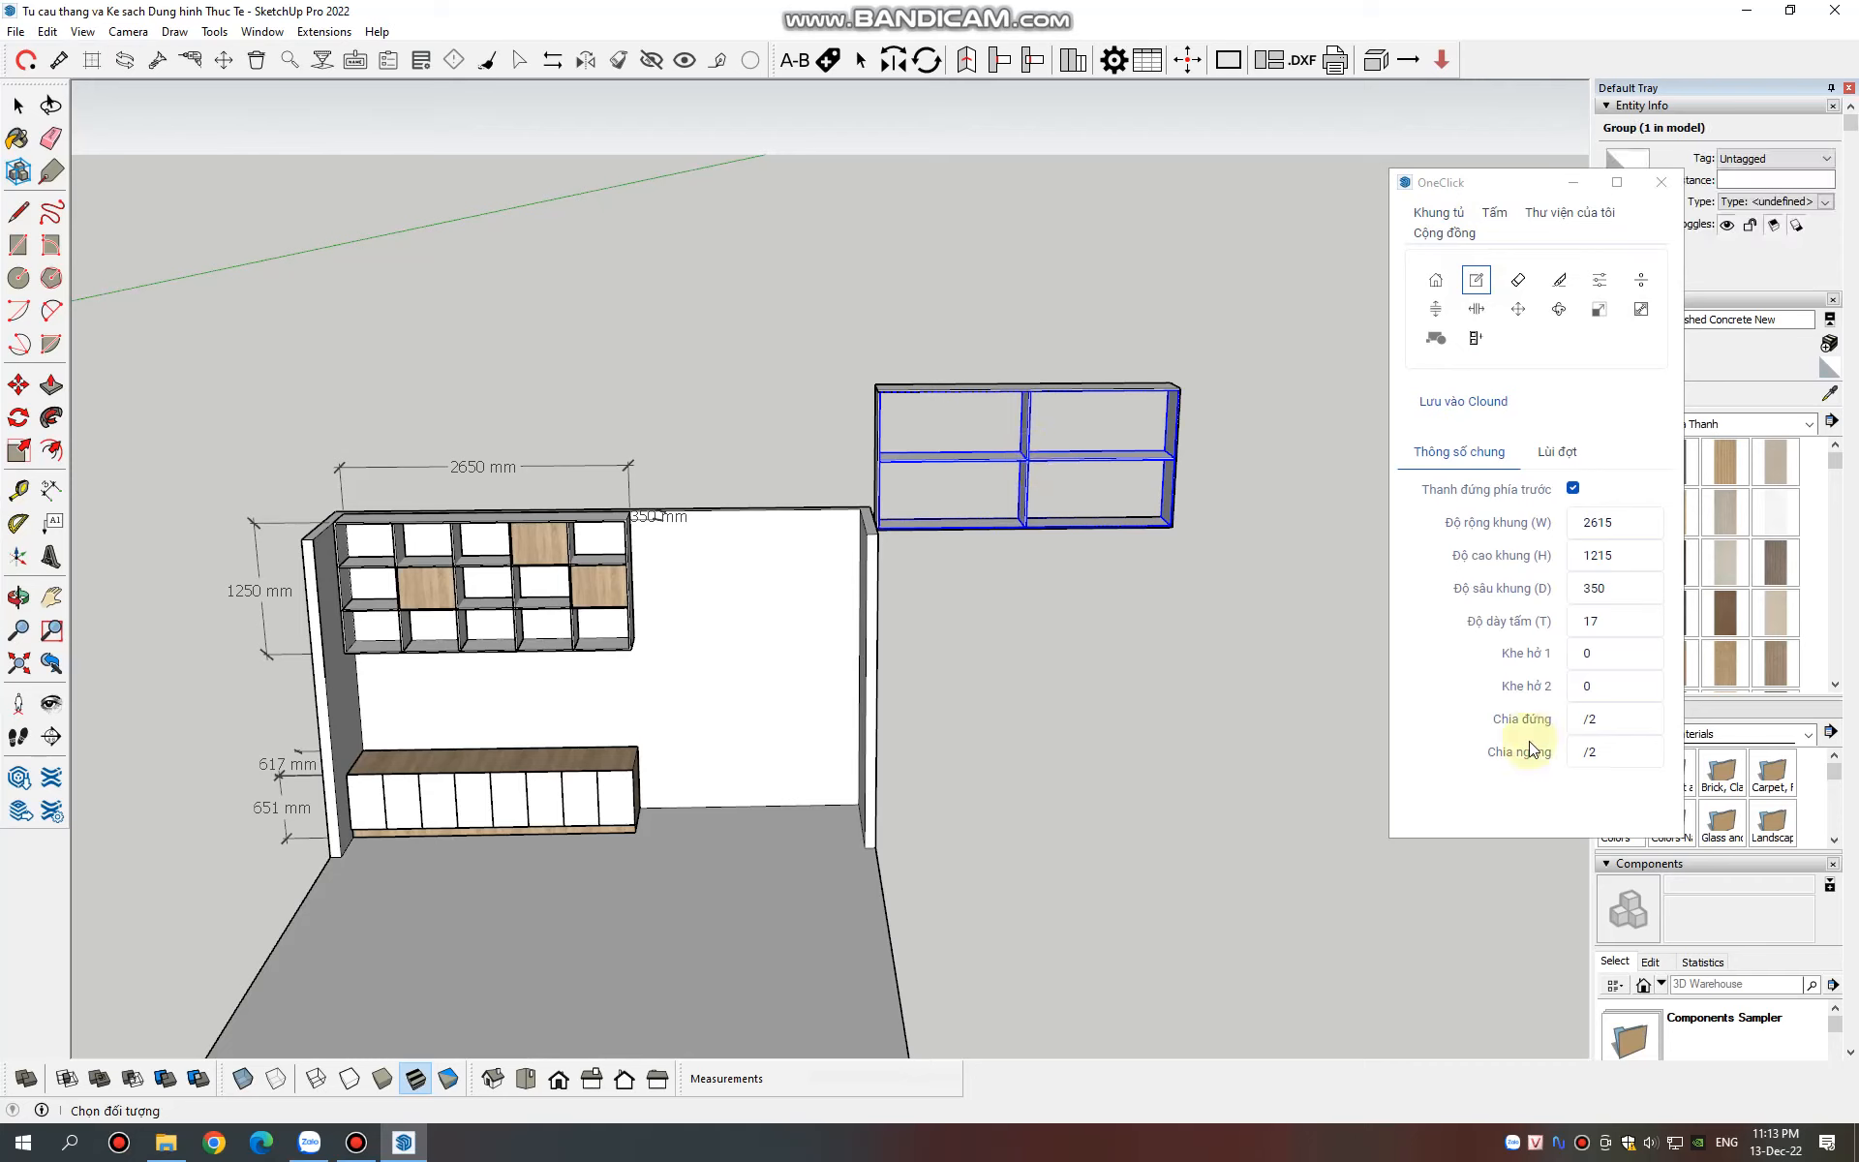
double_click(1604, 658)
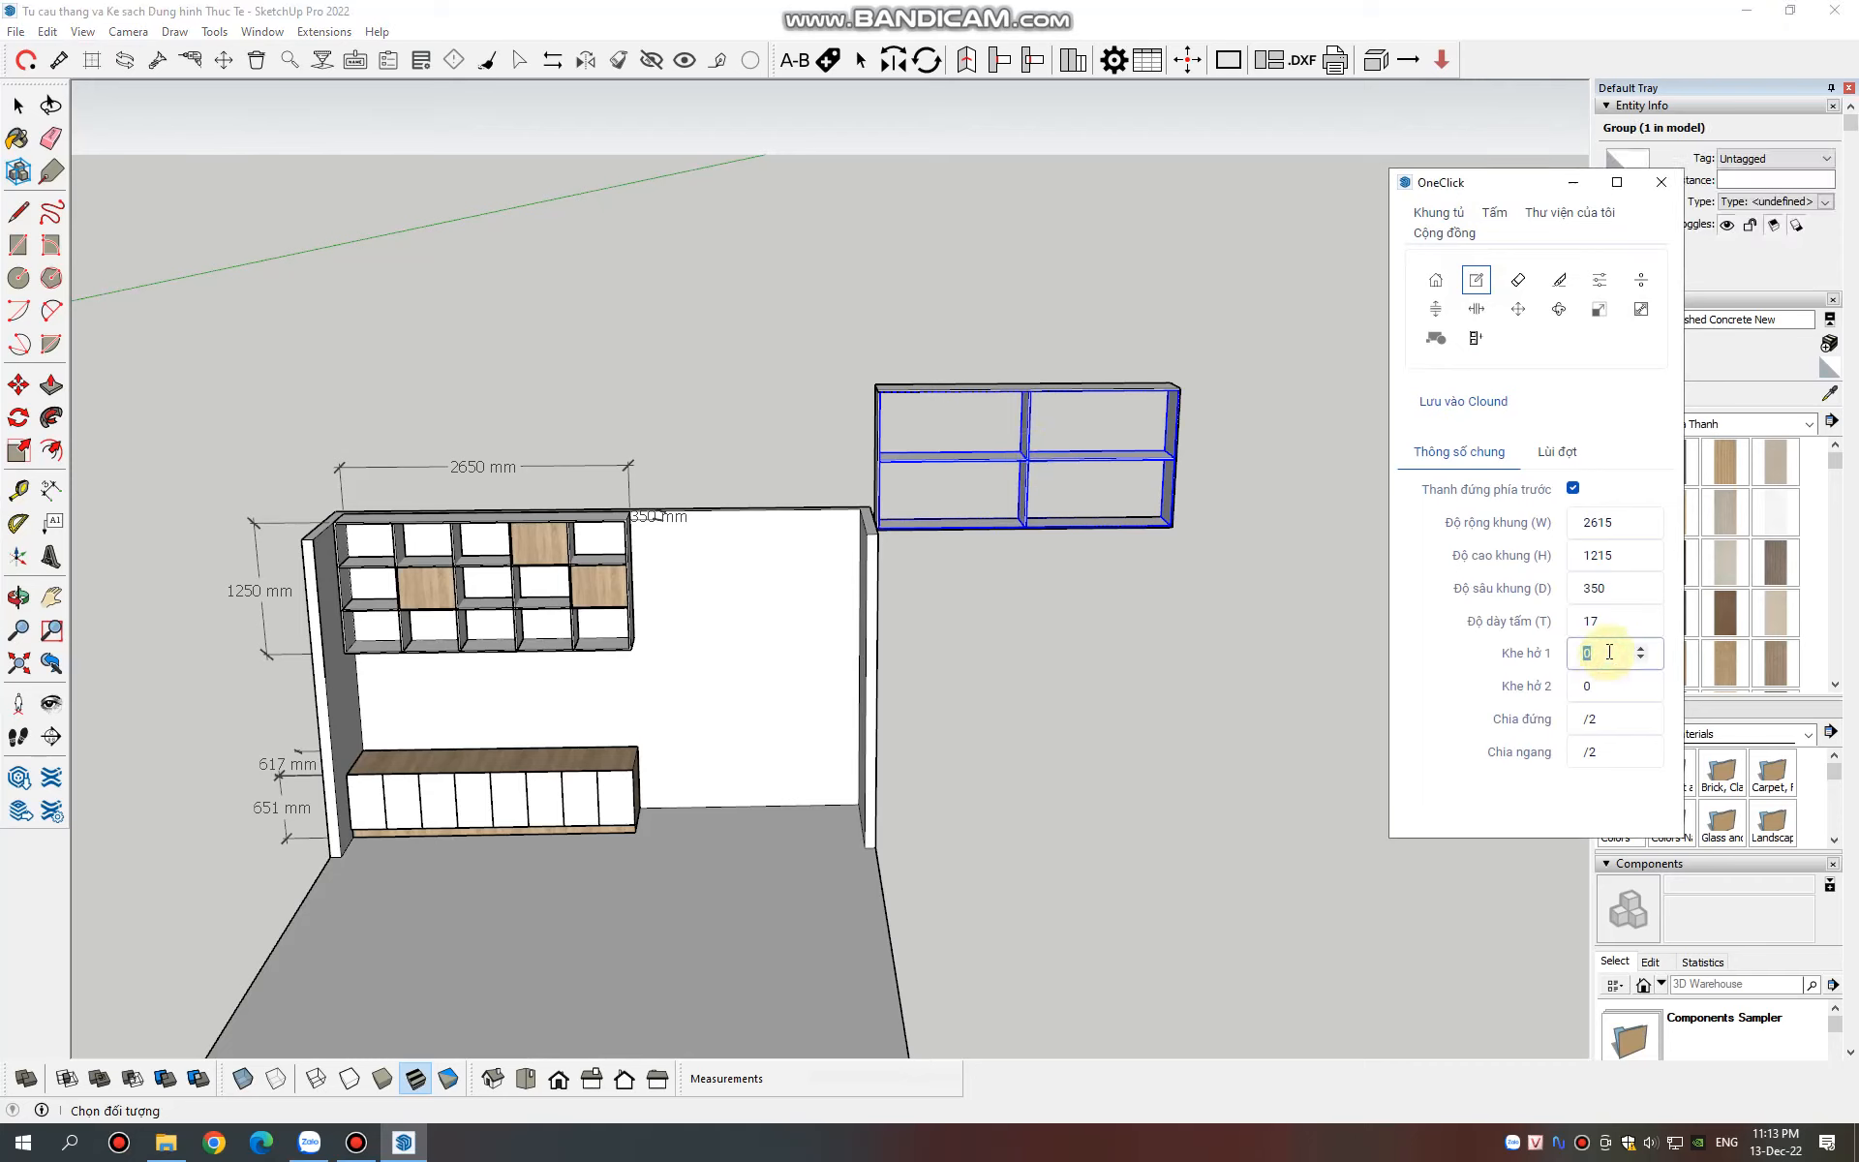
text(17)
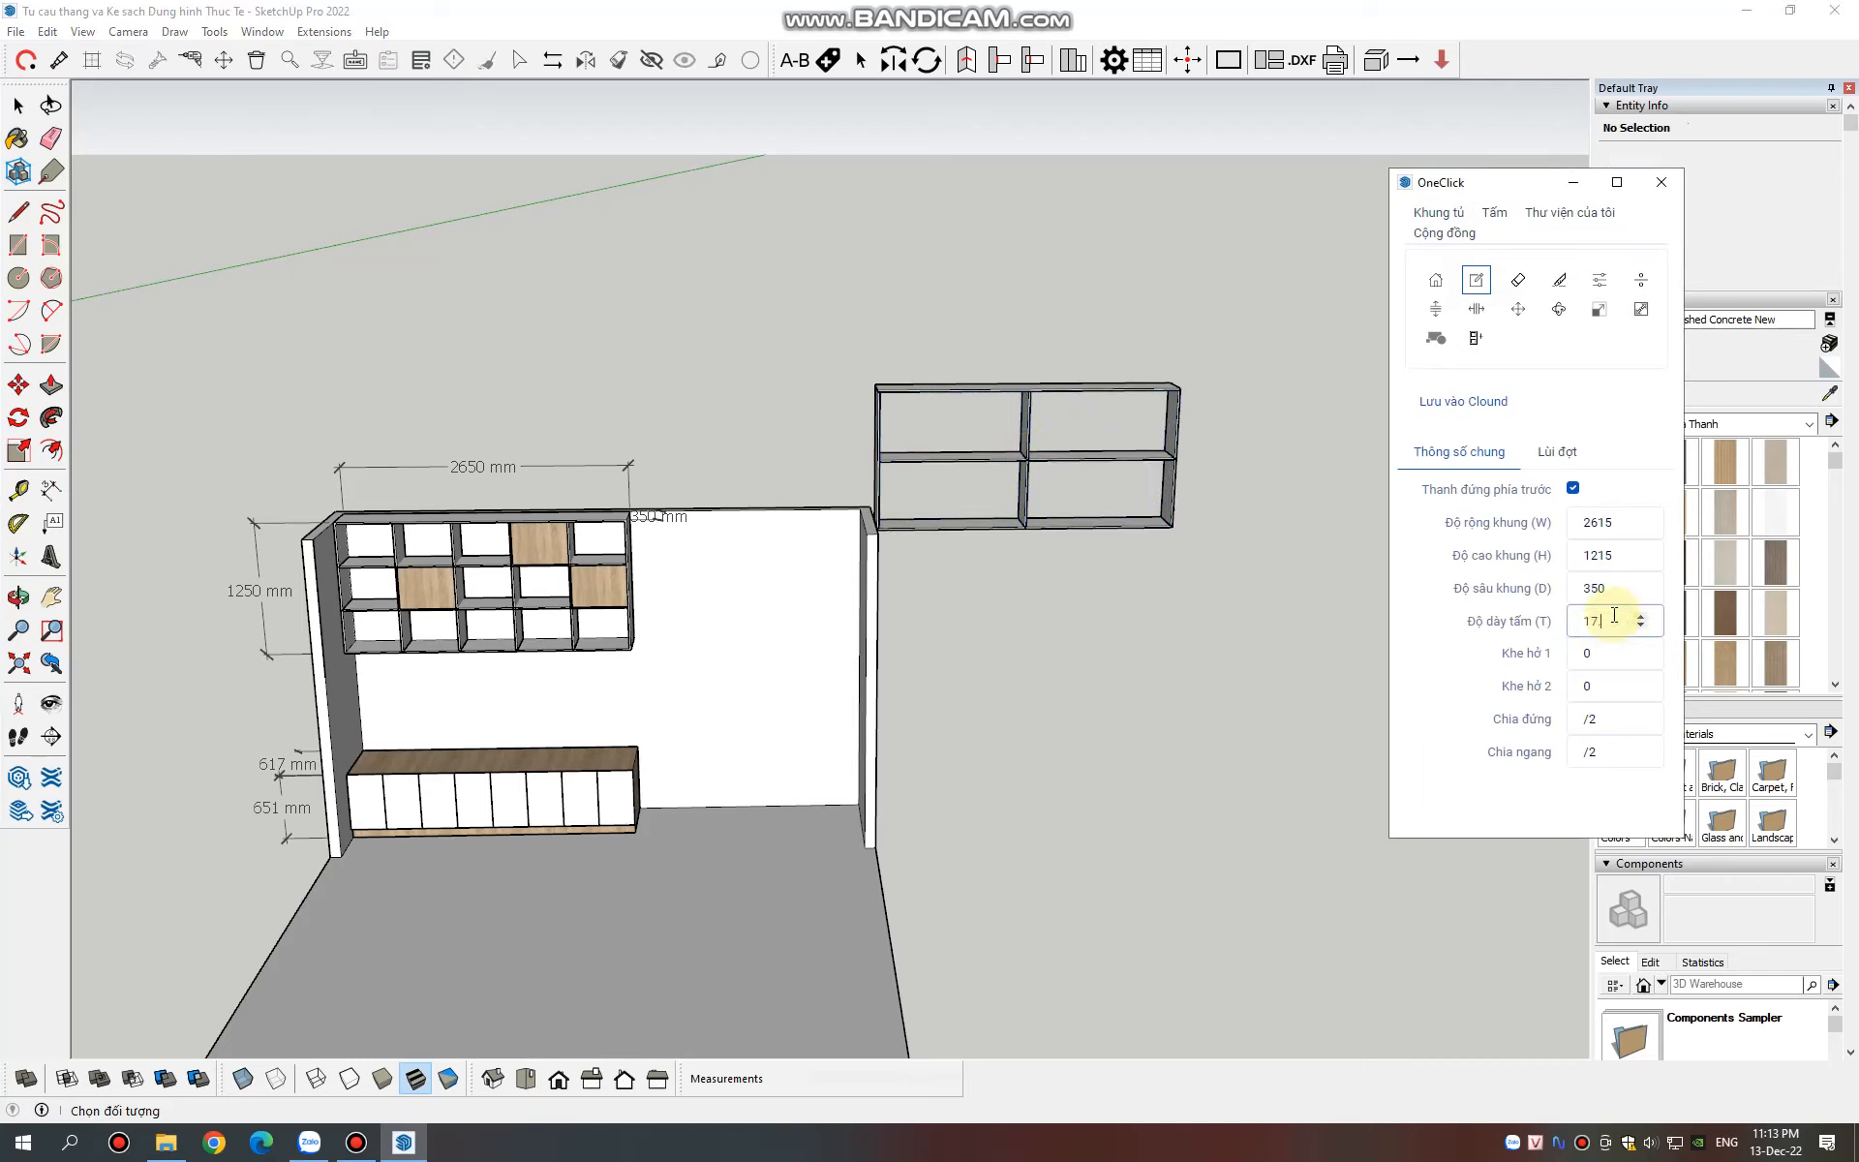
text(.5)
double_click(1601, 662)
text(1)
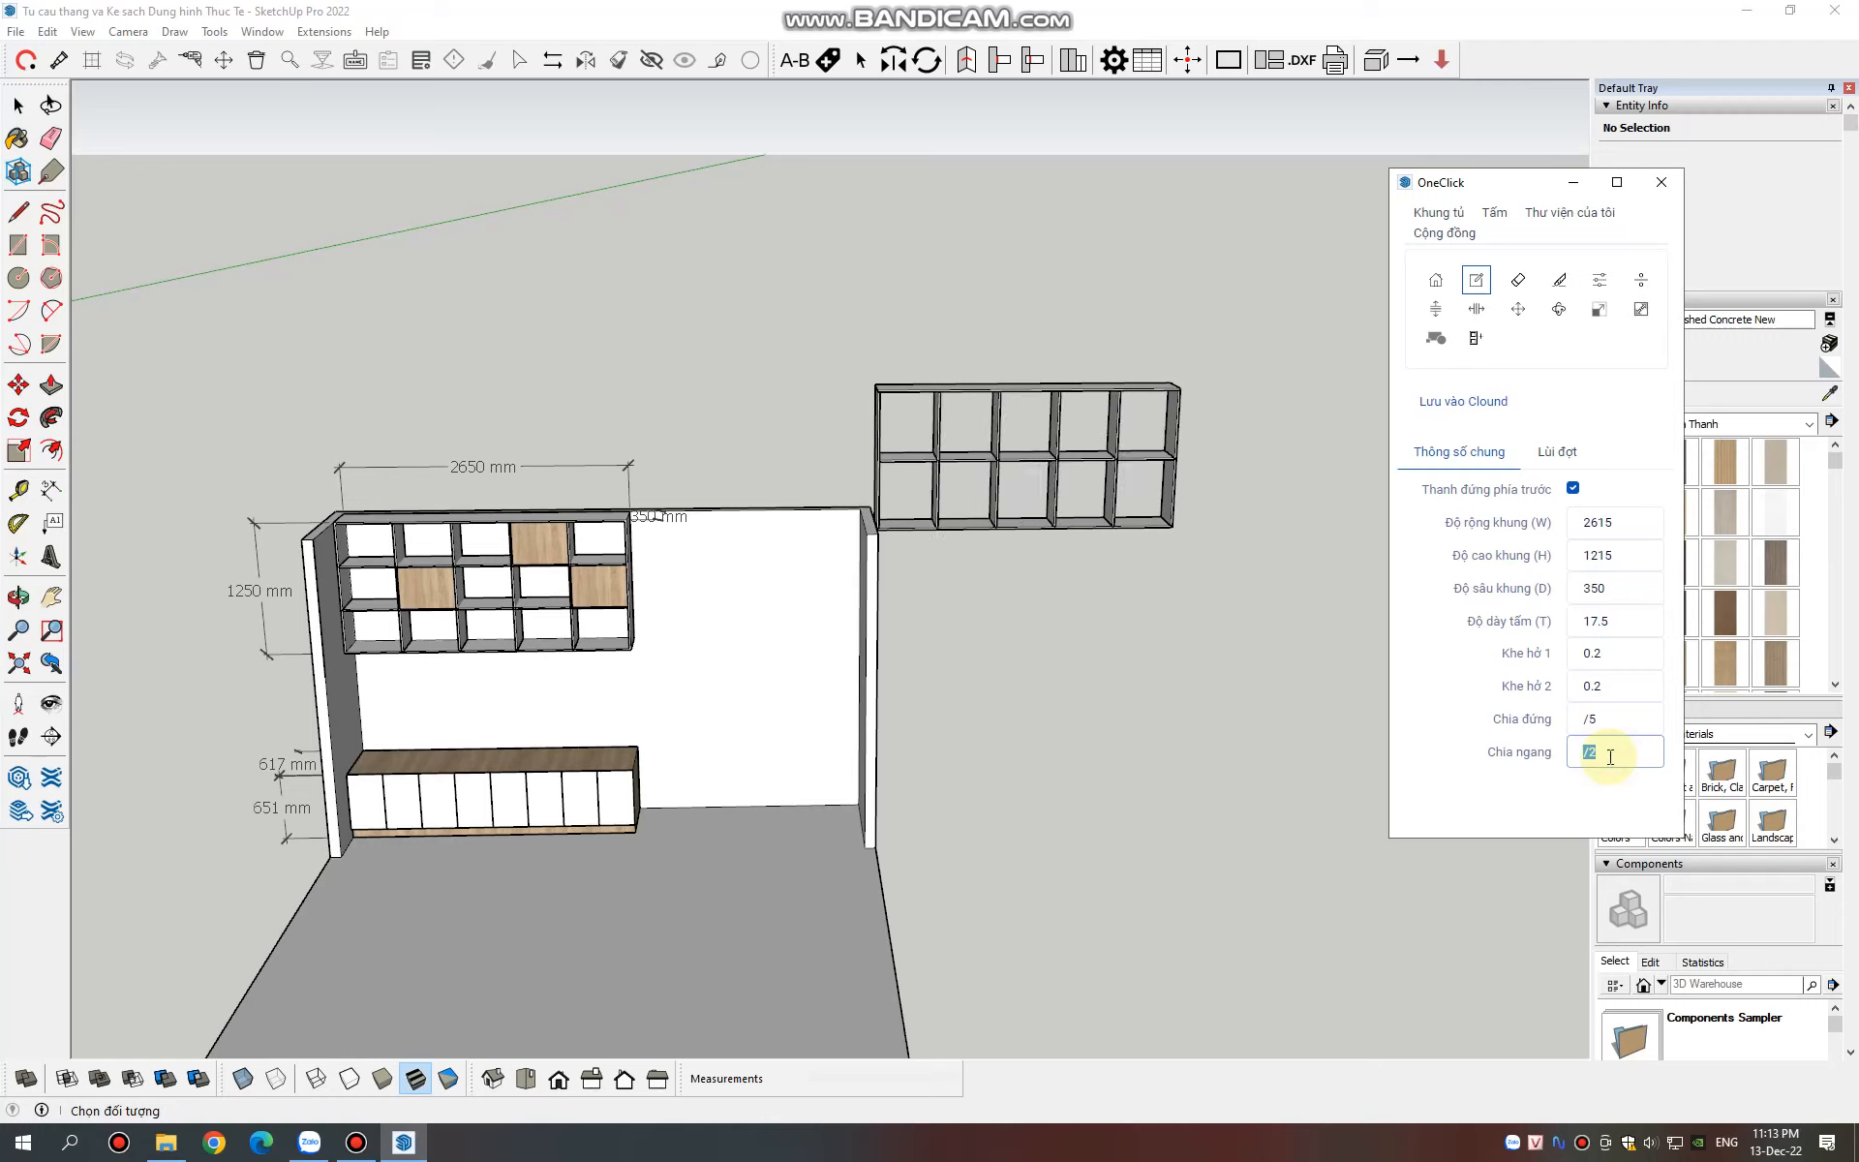
click(1492, 782)
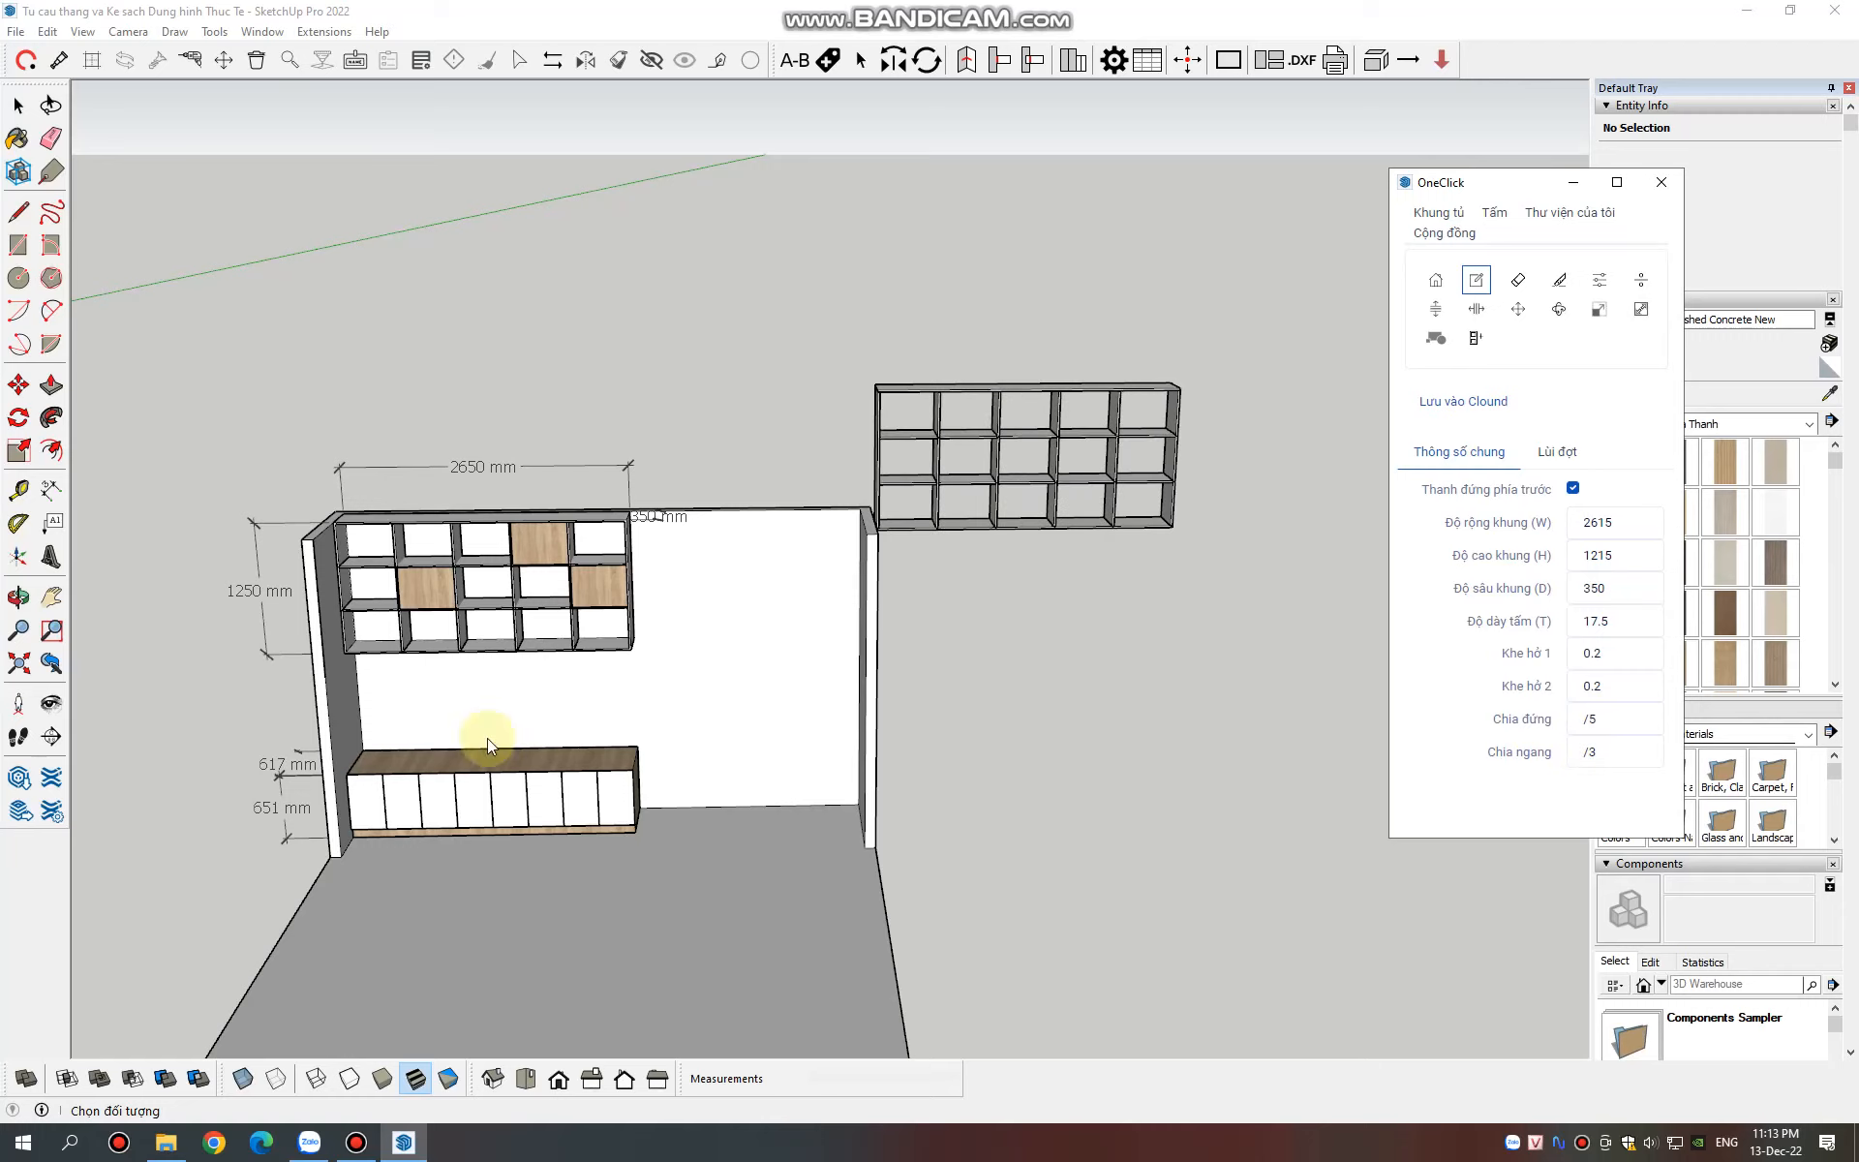
Place a base cabinet frame with a plinth on the floor, to the right of the reference lower cabinet
click(1436, 280)
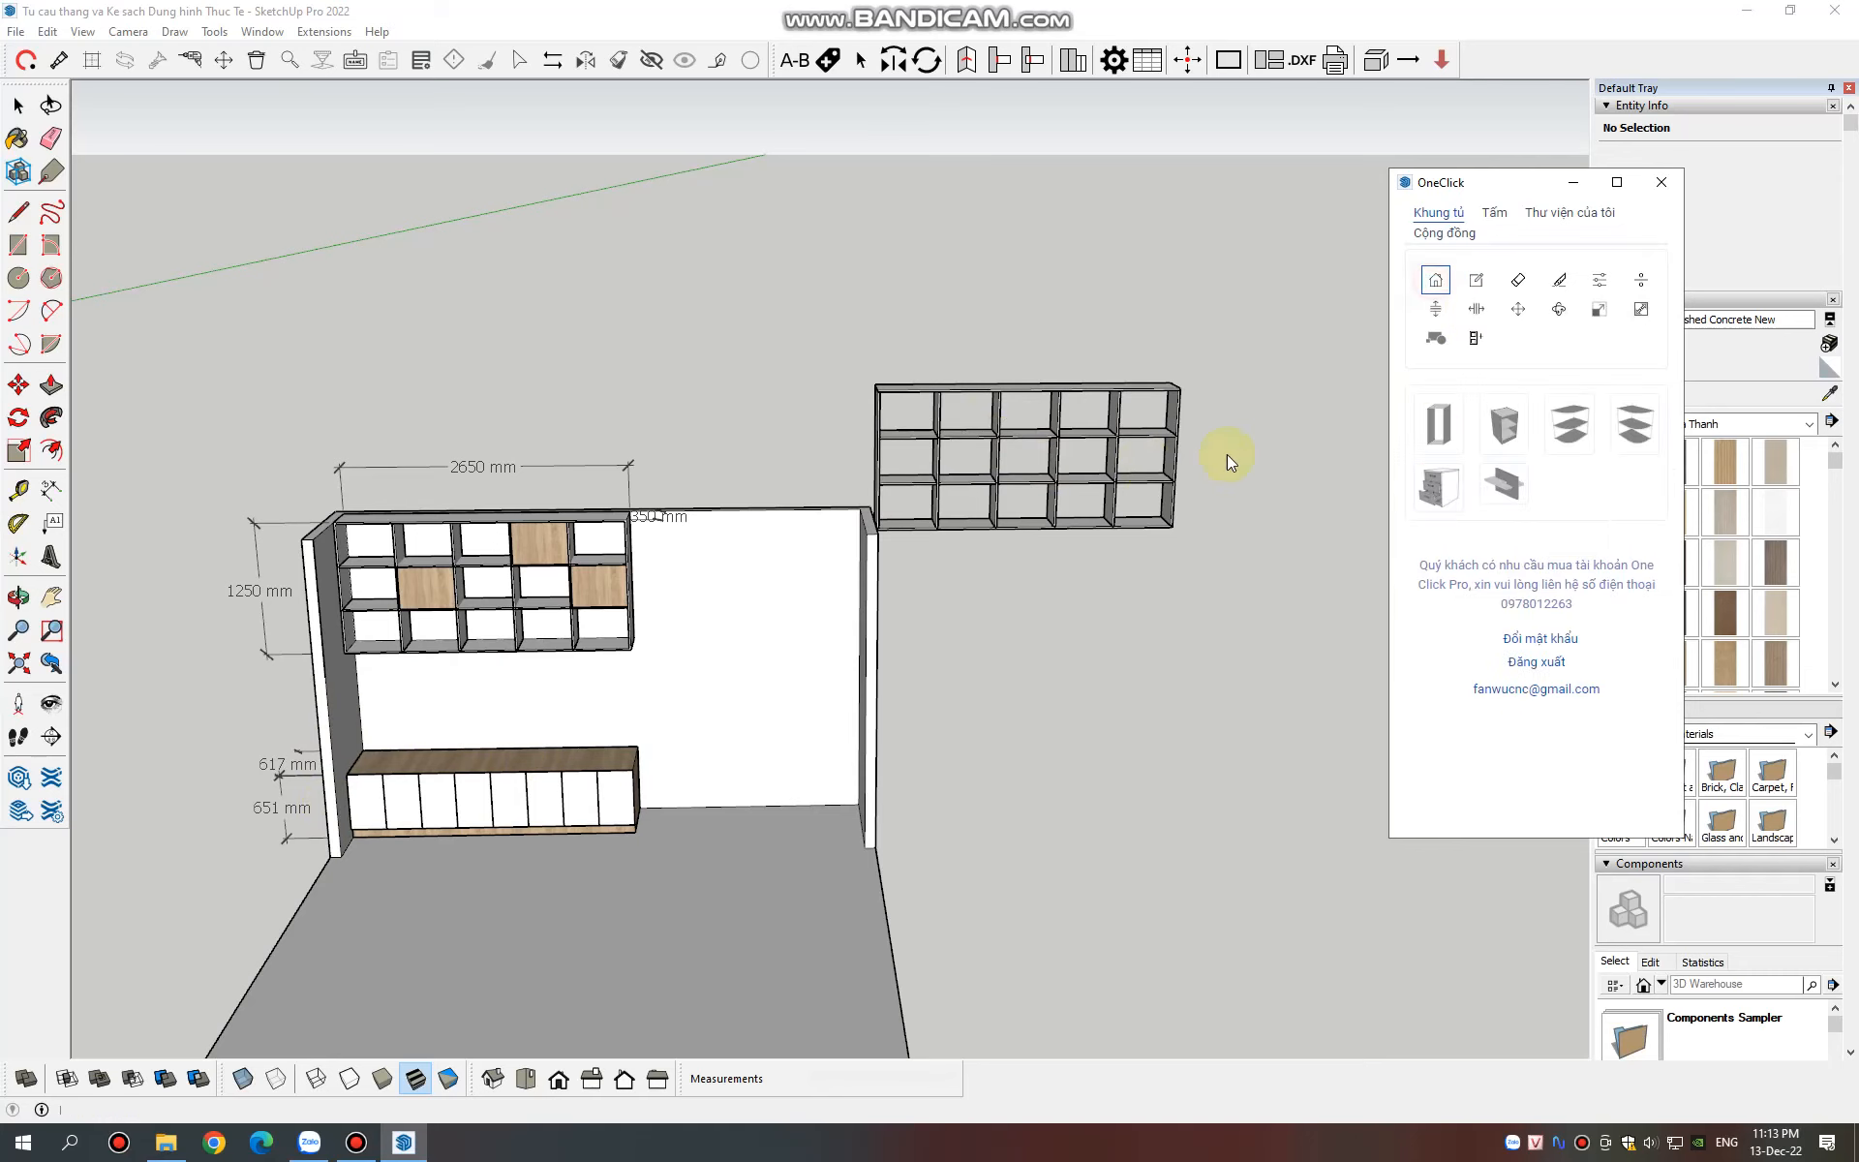
scroll(726, 485, down, 5)
scroll(572, 685, up, 3)
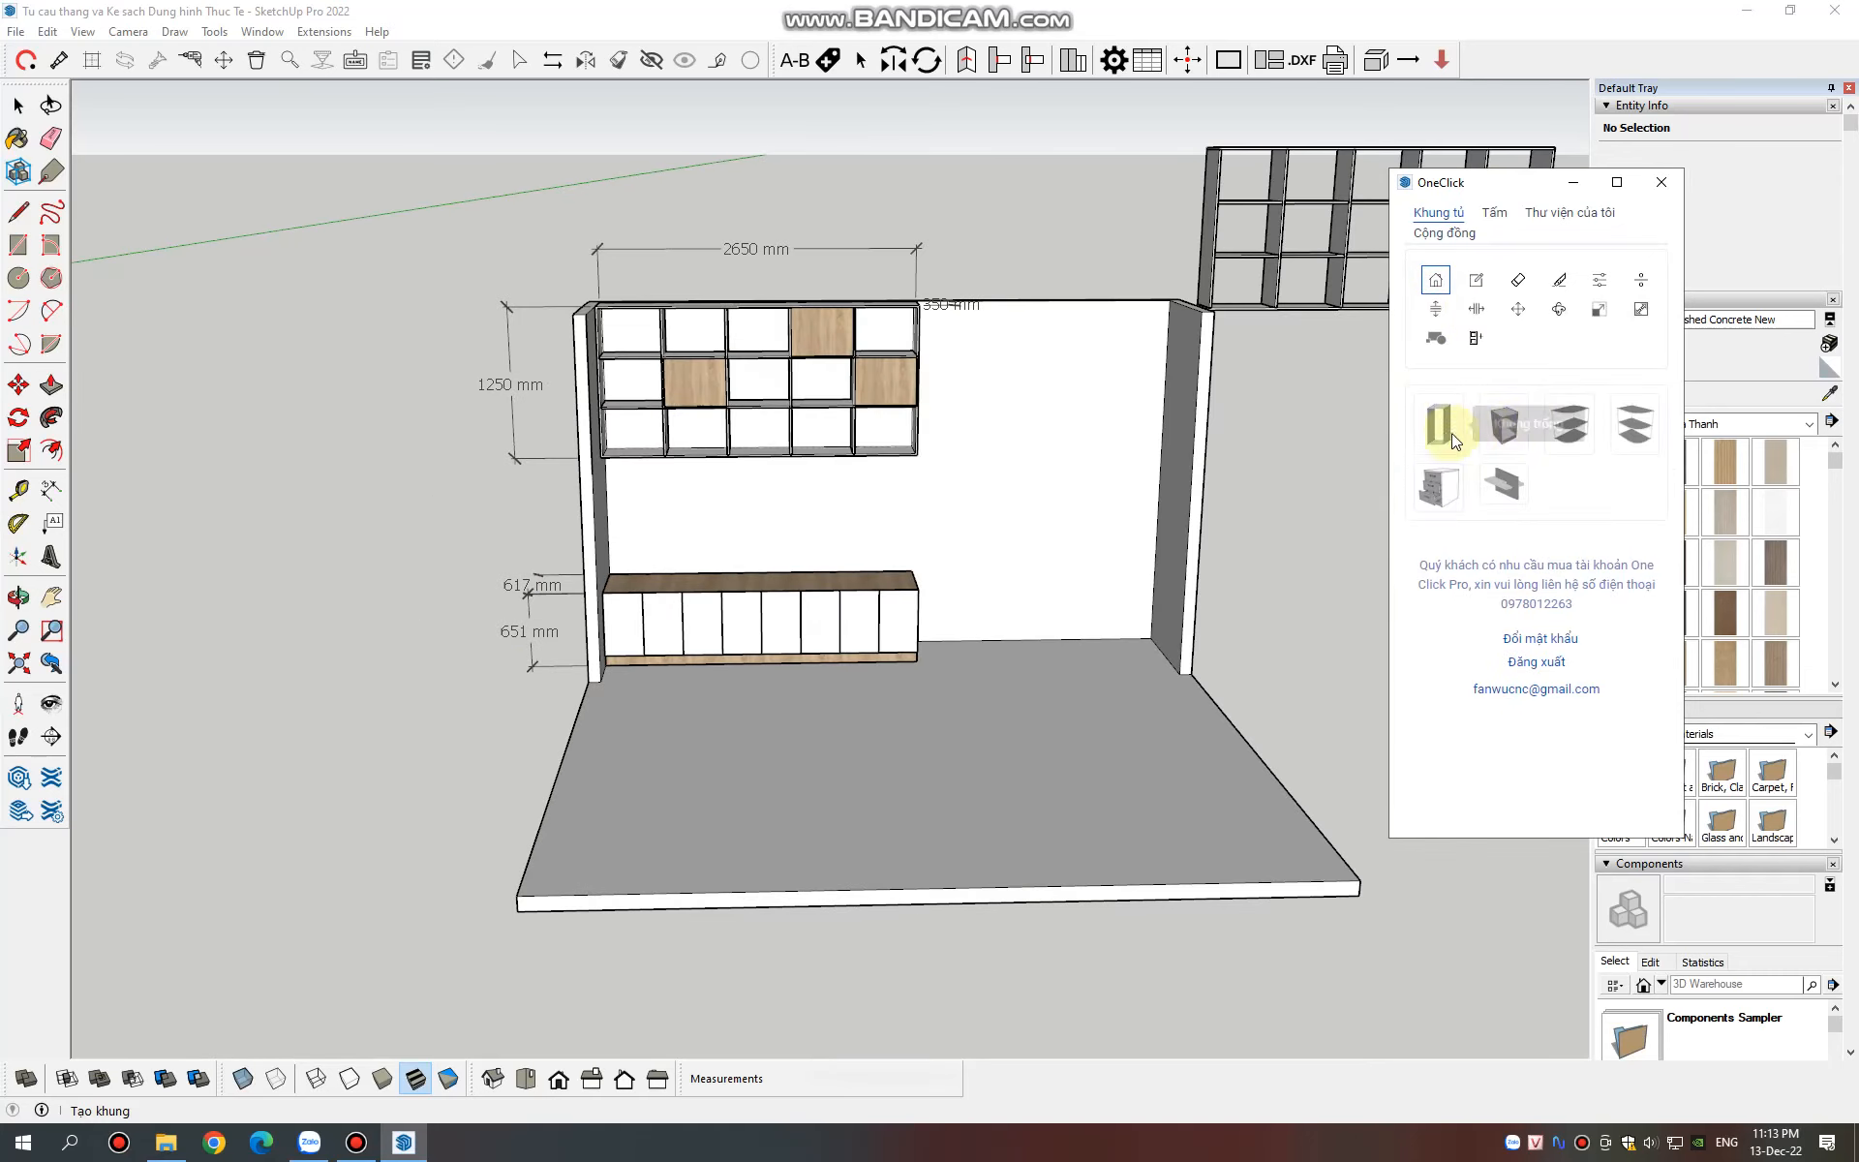
click(1497, 434)
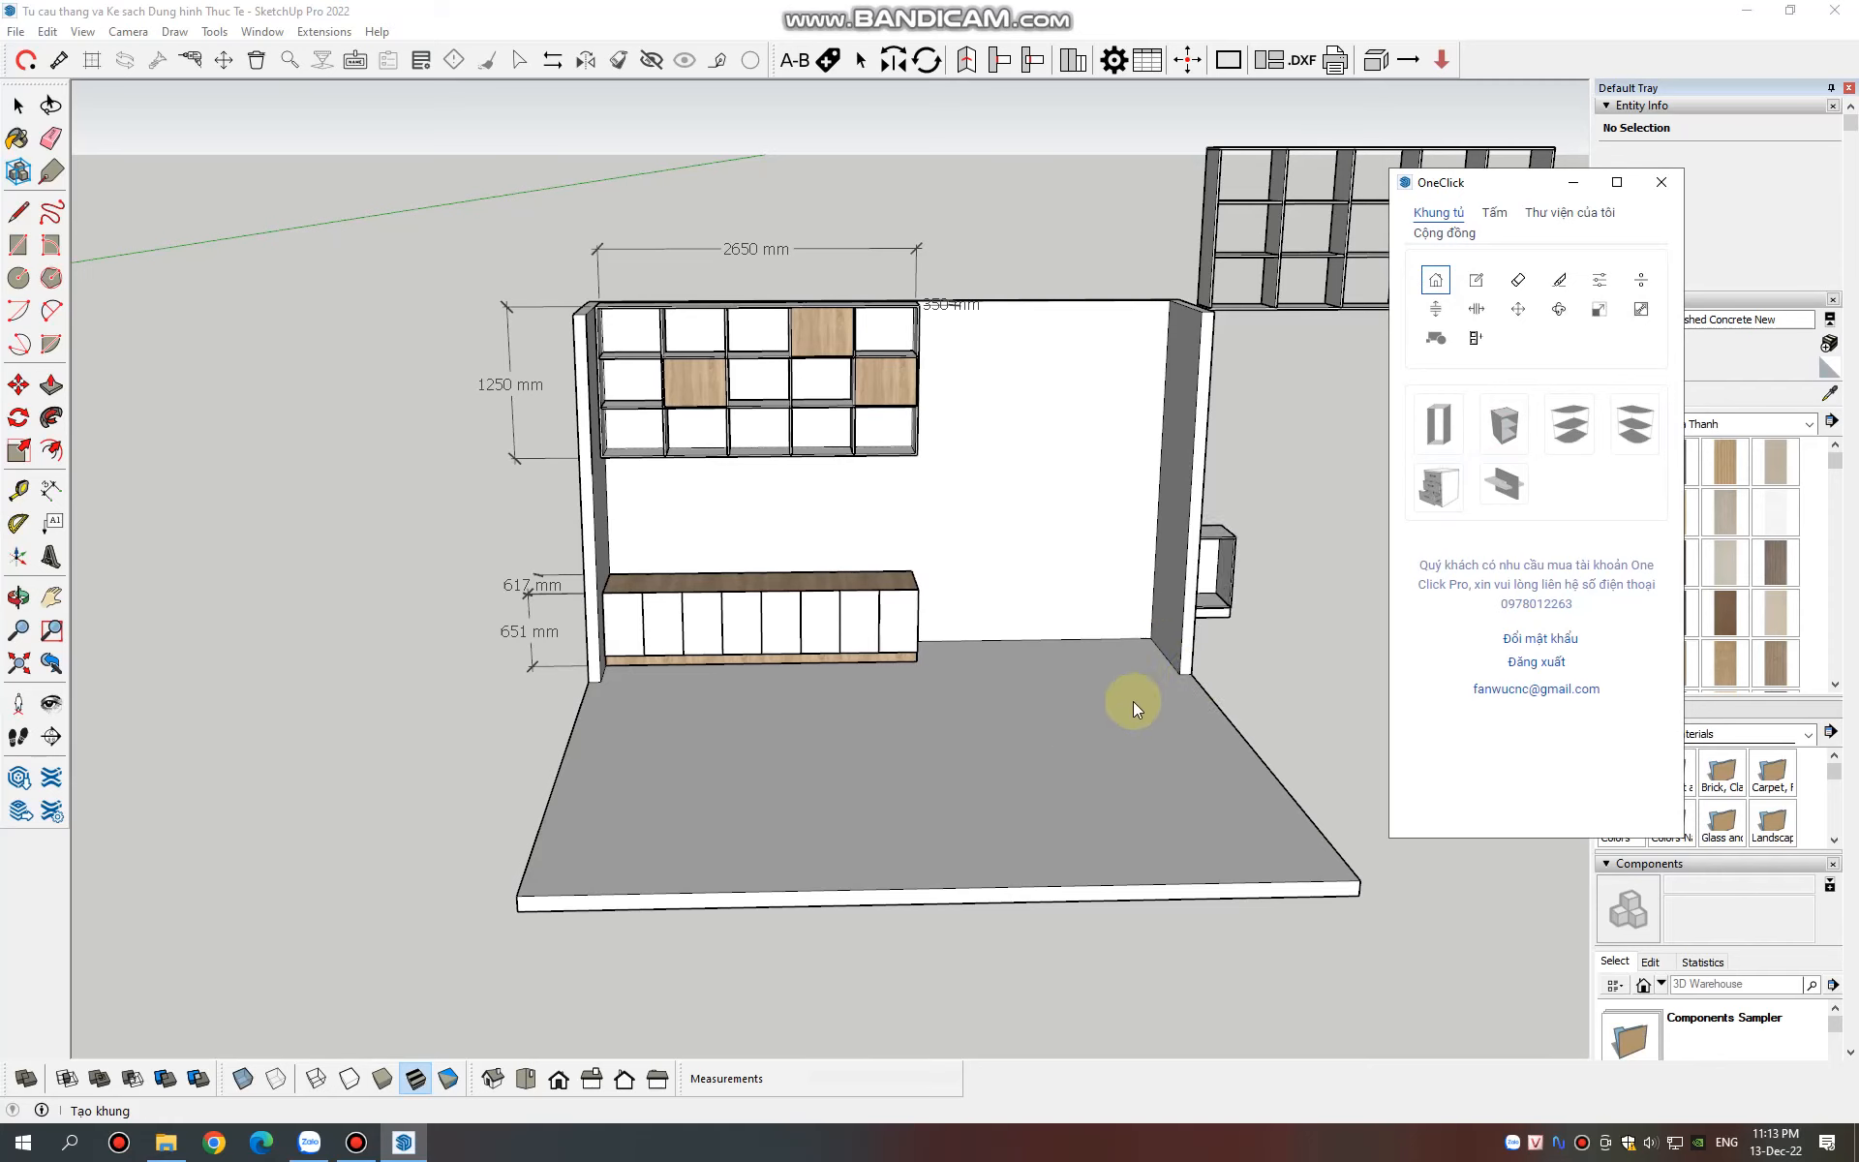
click(985, 775)
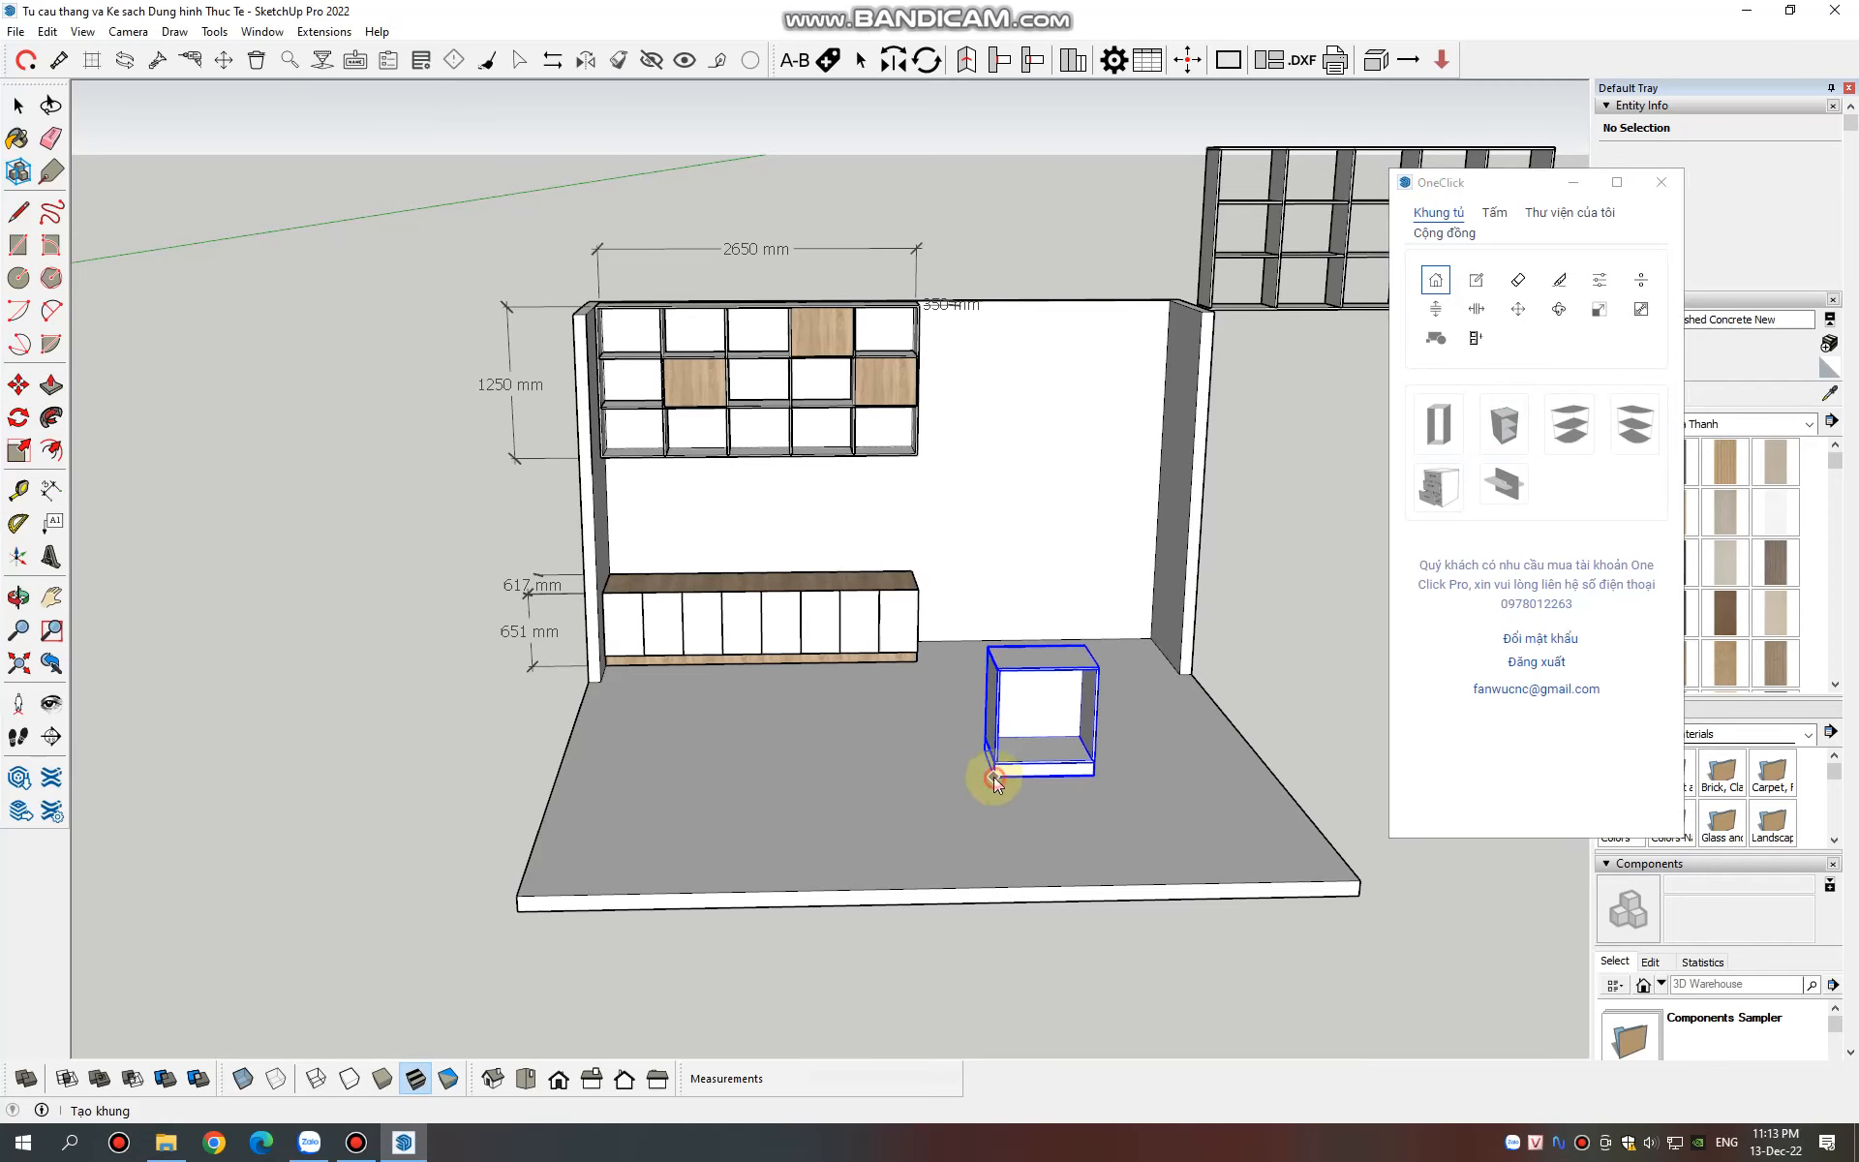
Set the base cabinet frame's width to 2650, height to 650 and depth to 600
scroll(774, 591, down, 3)
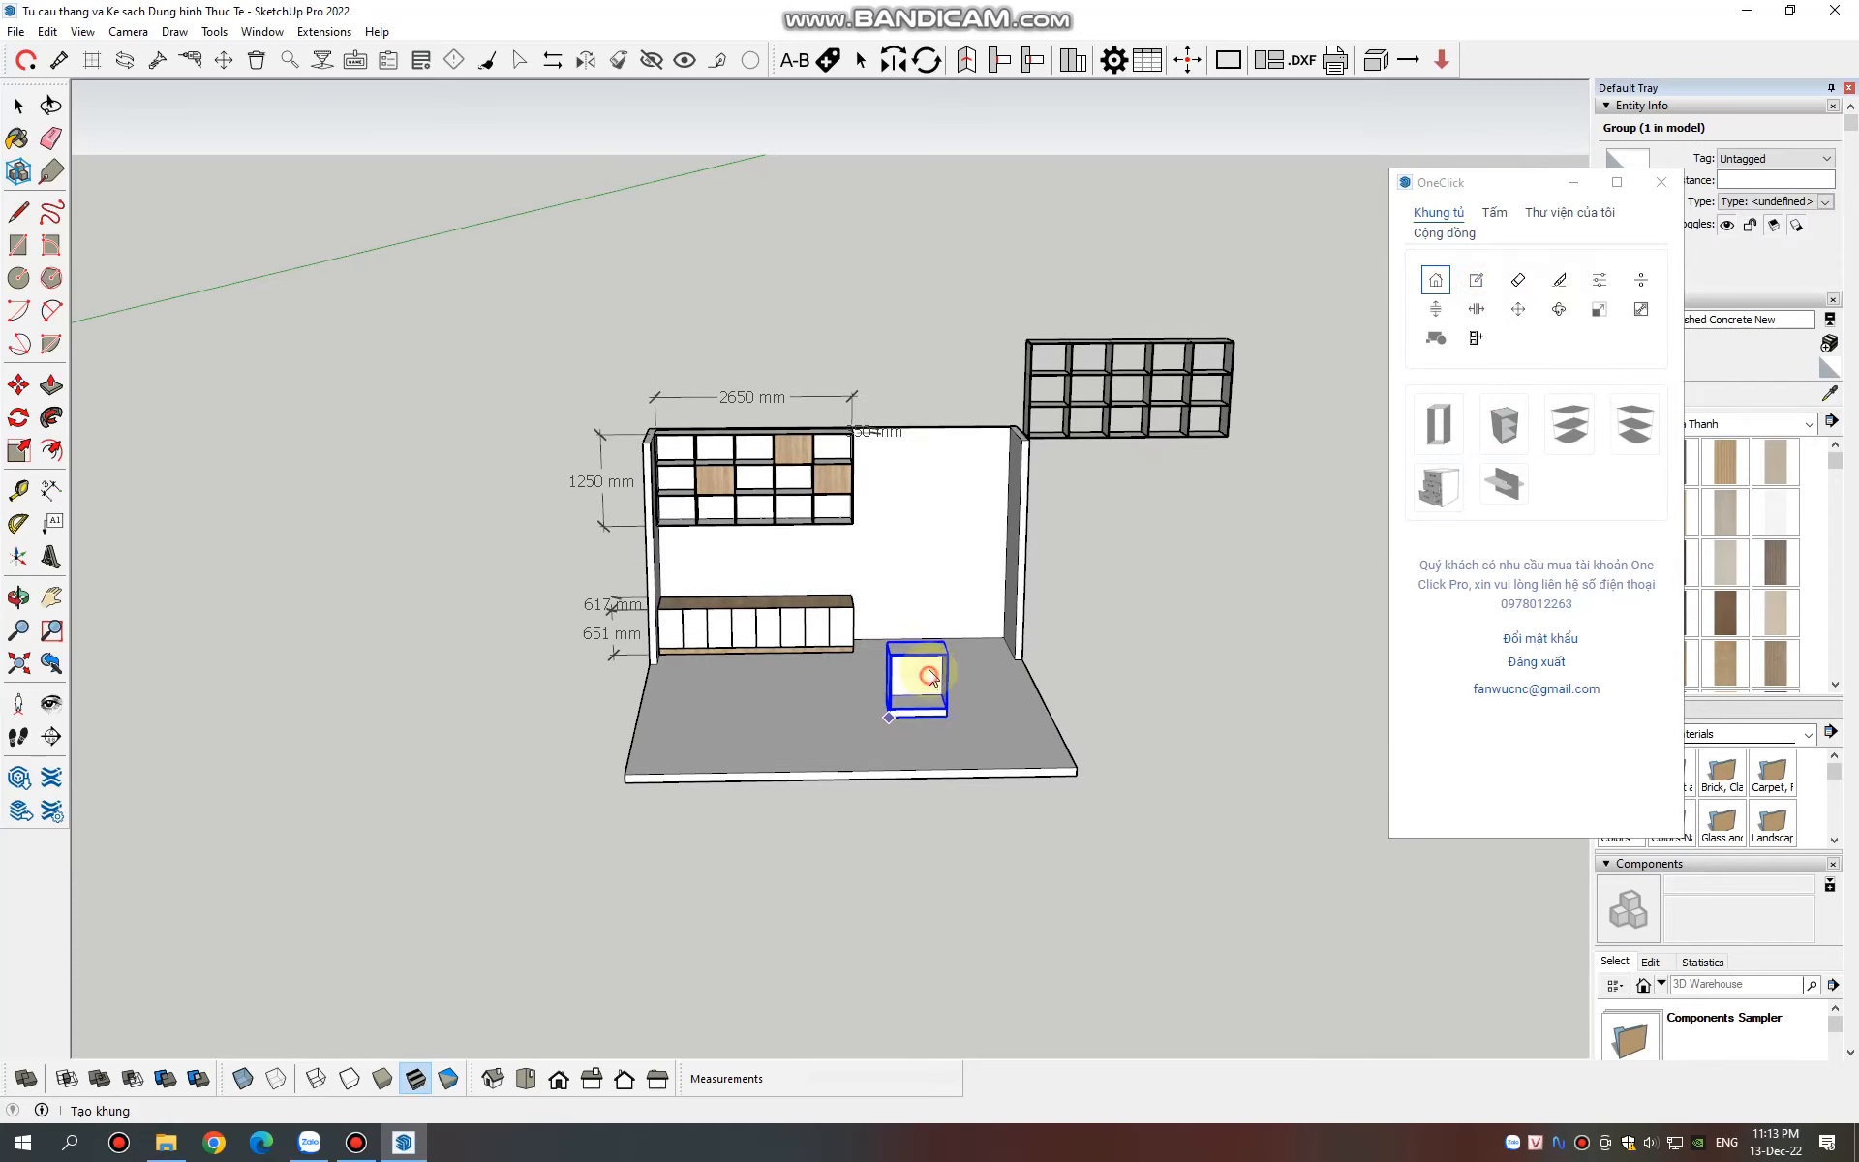
scroll(868, 648, up, 3)
click(1476, 280)
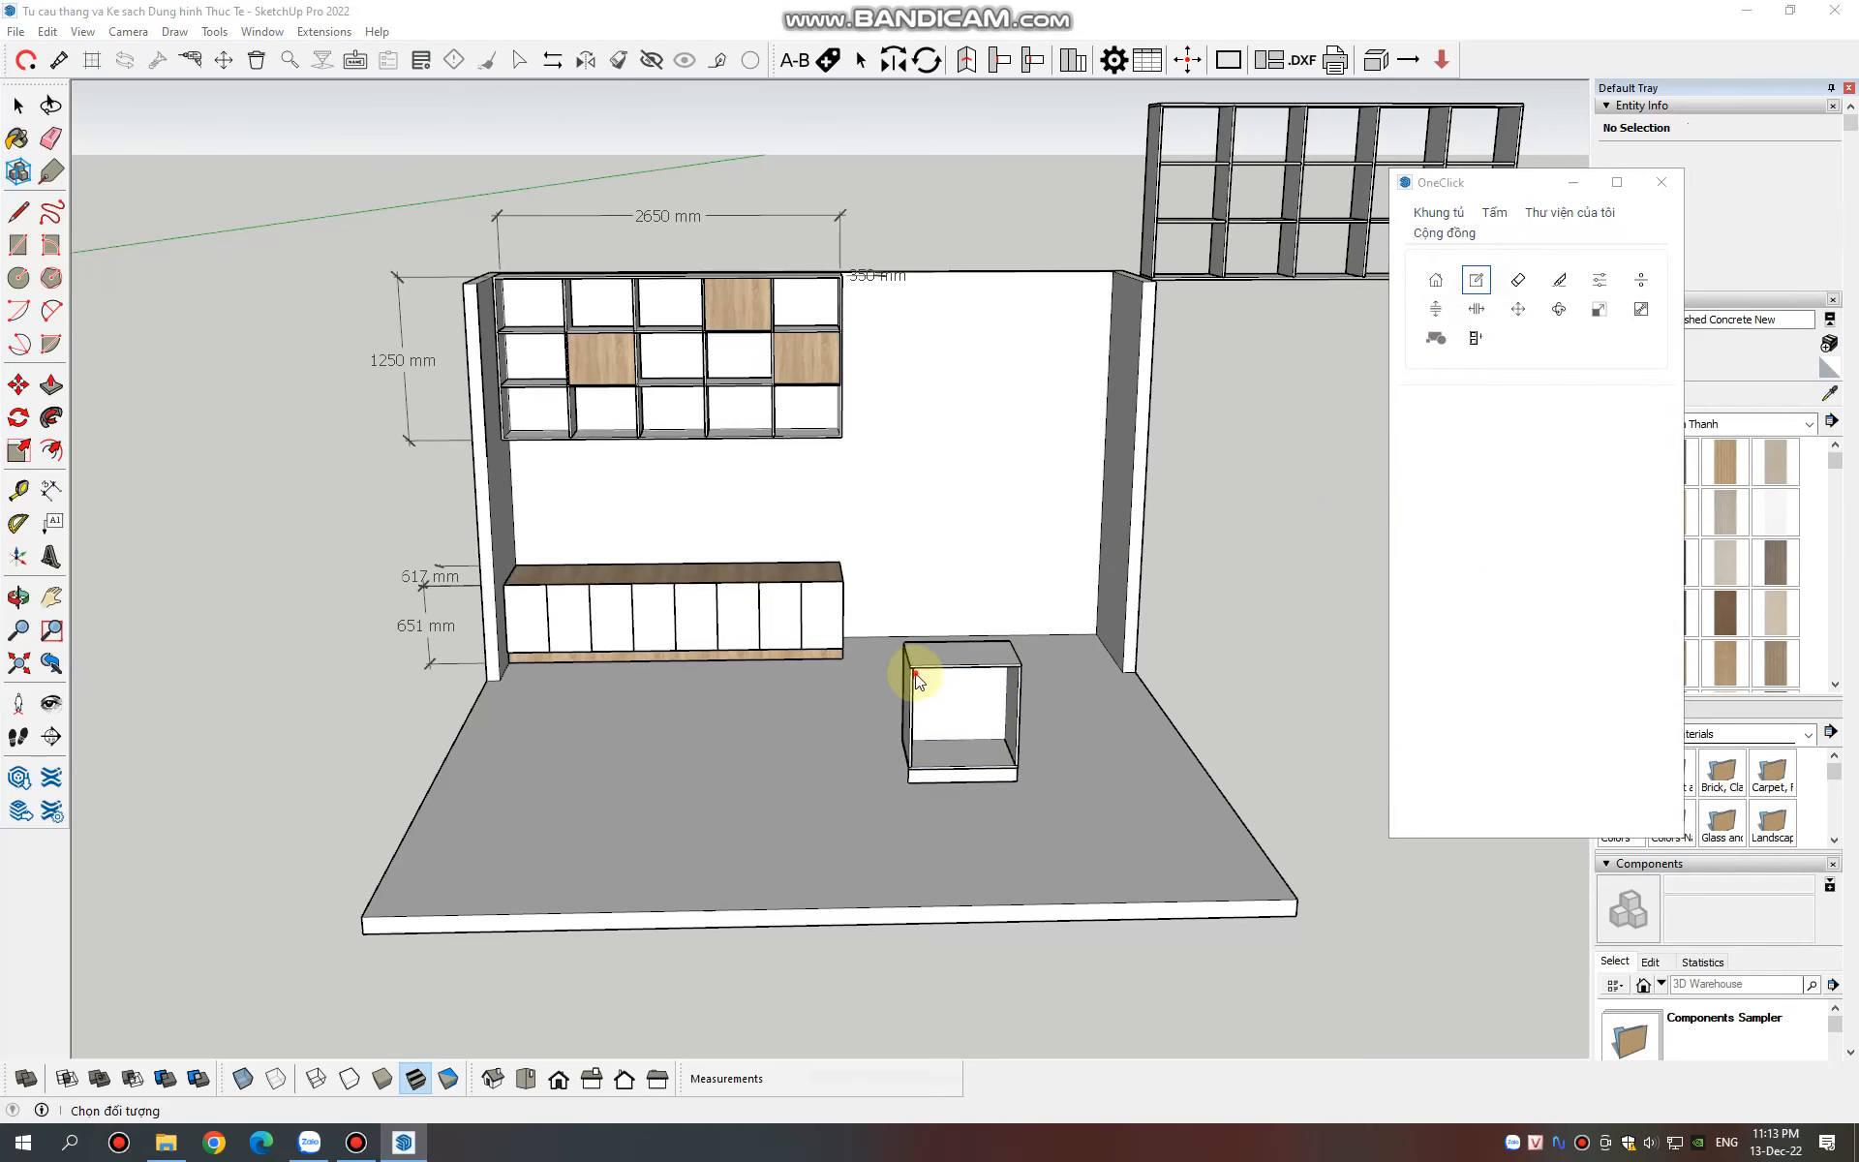
scroll(579, 560, up, 2)
scroll(435, 498, down, 2)
scroll(1573, 616, down, 5)
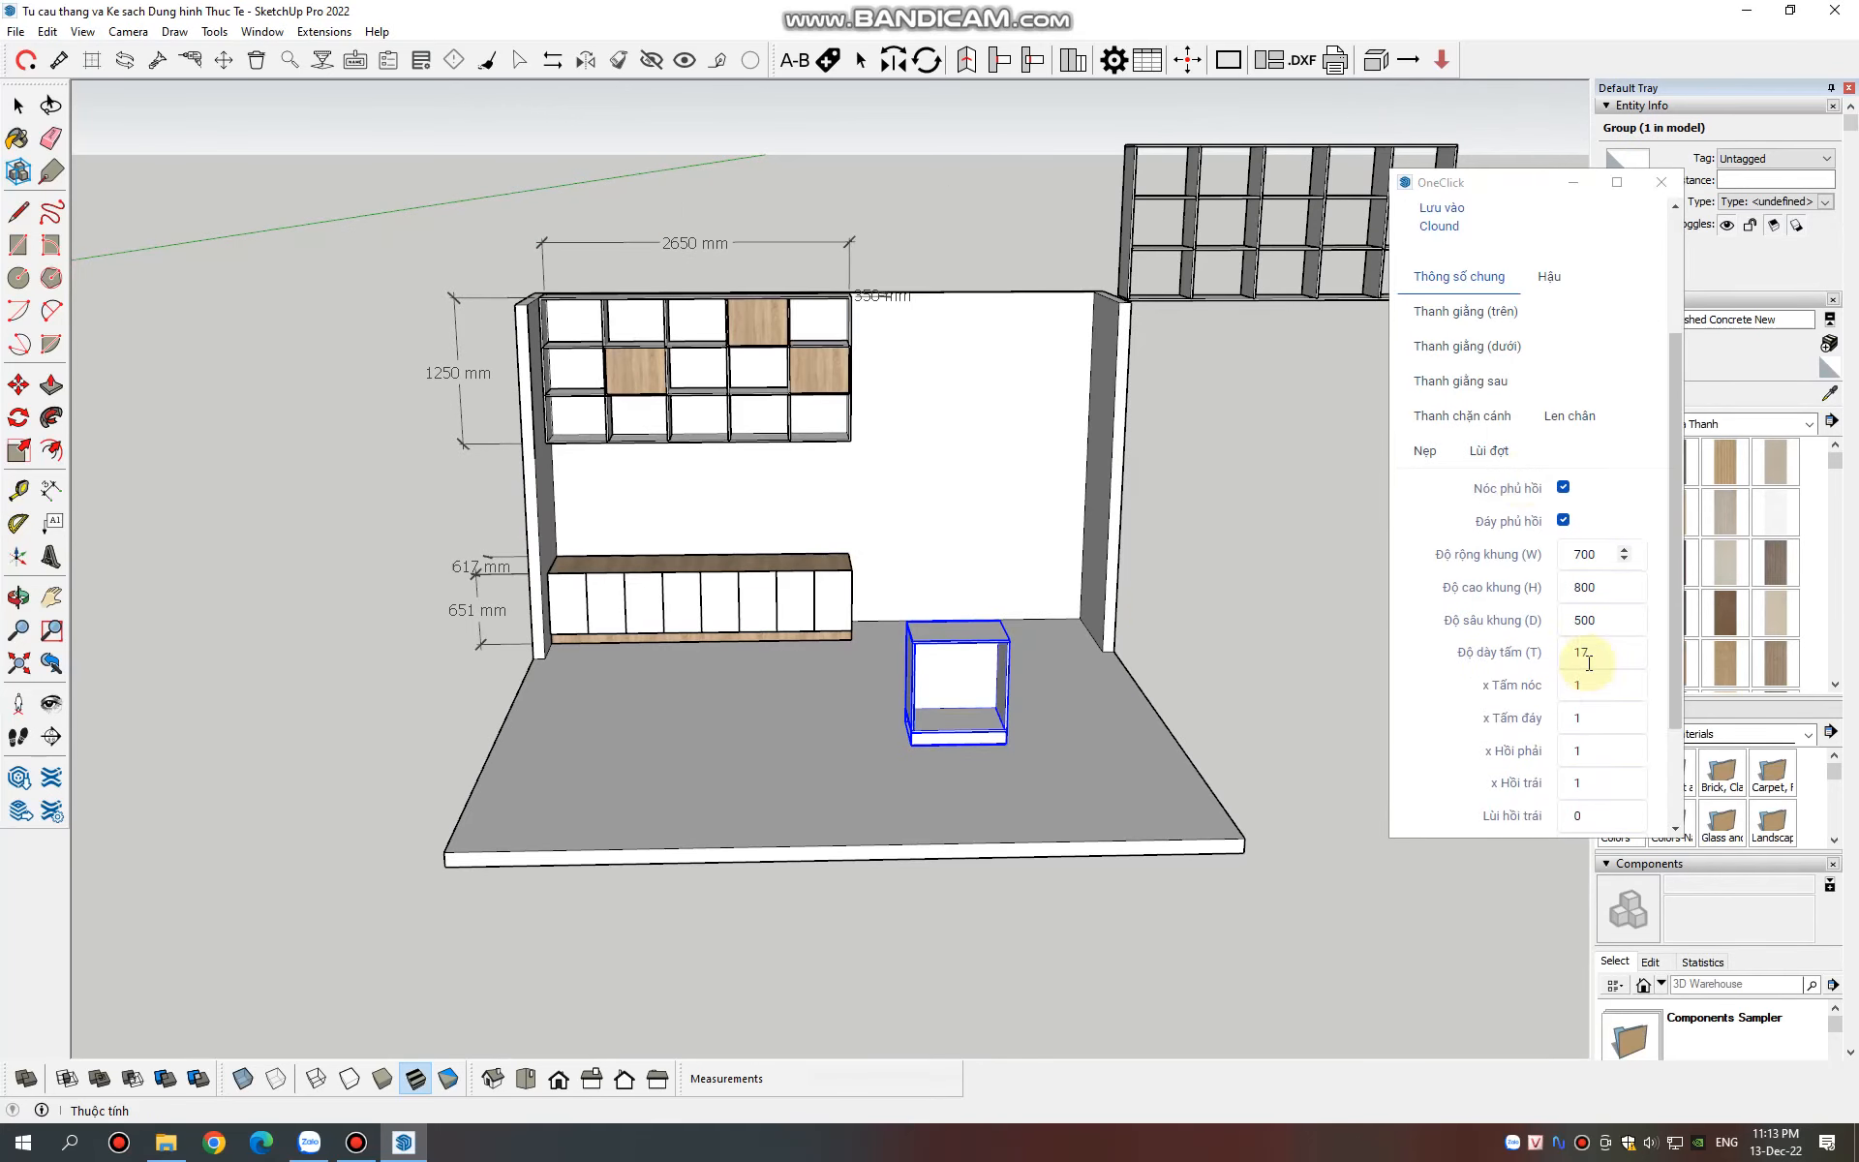
double_click(1588, 411)
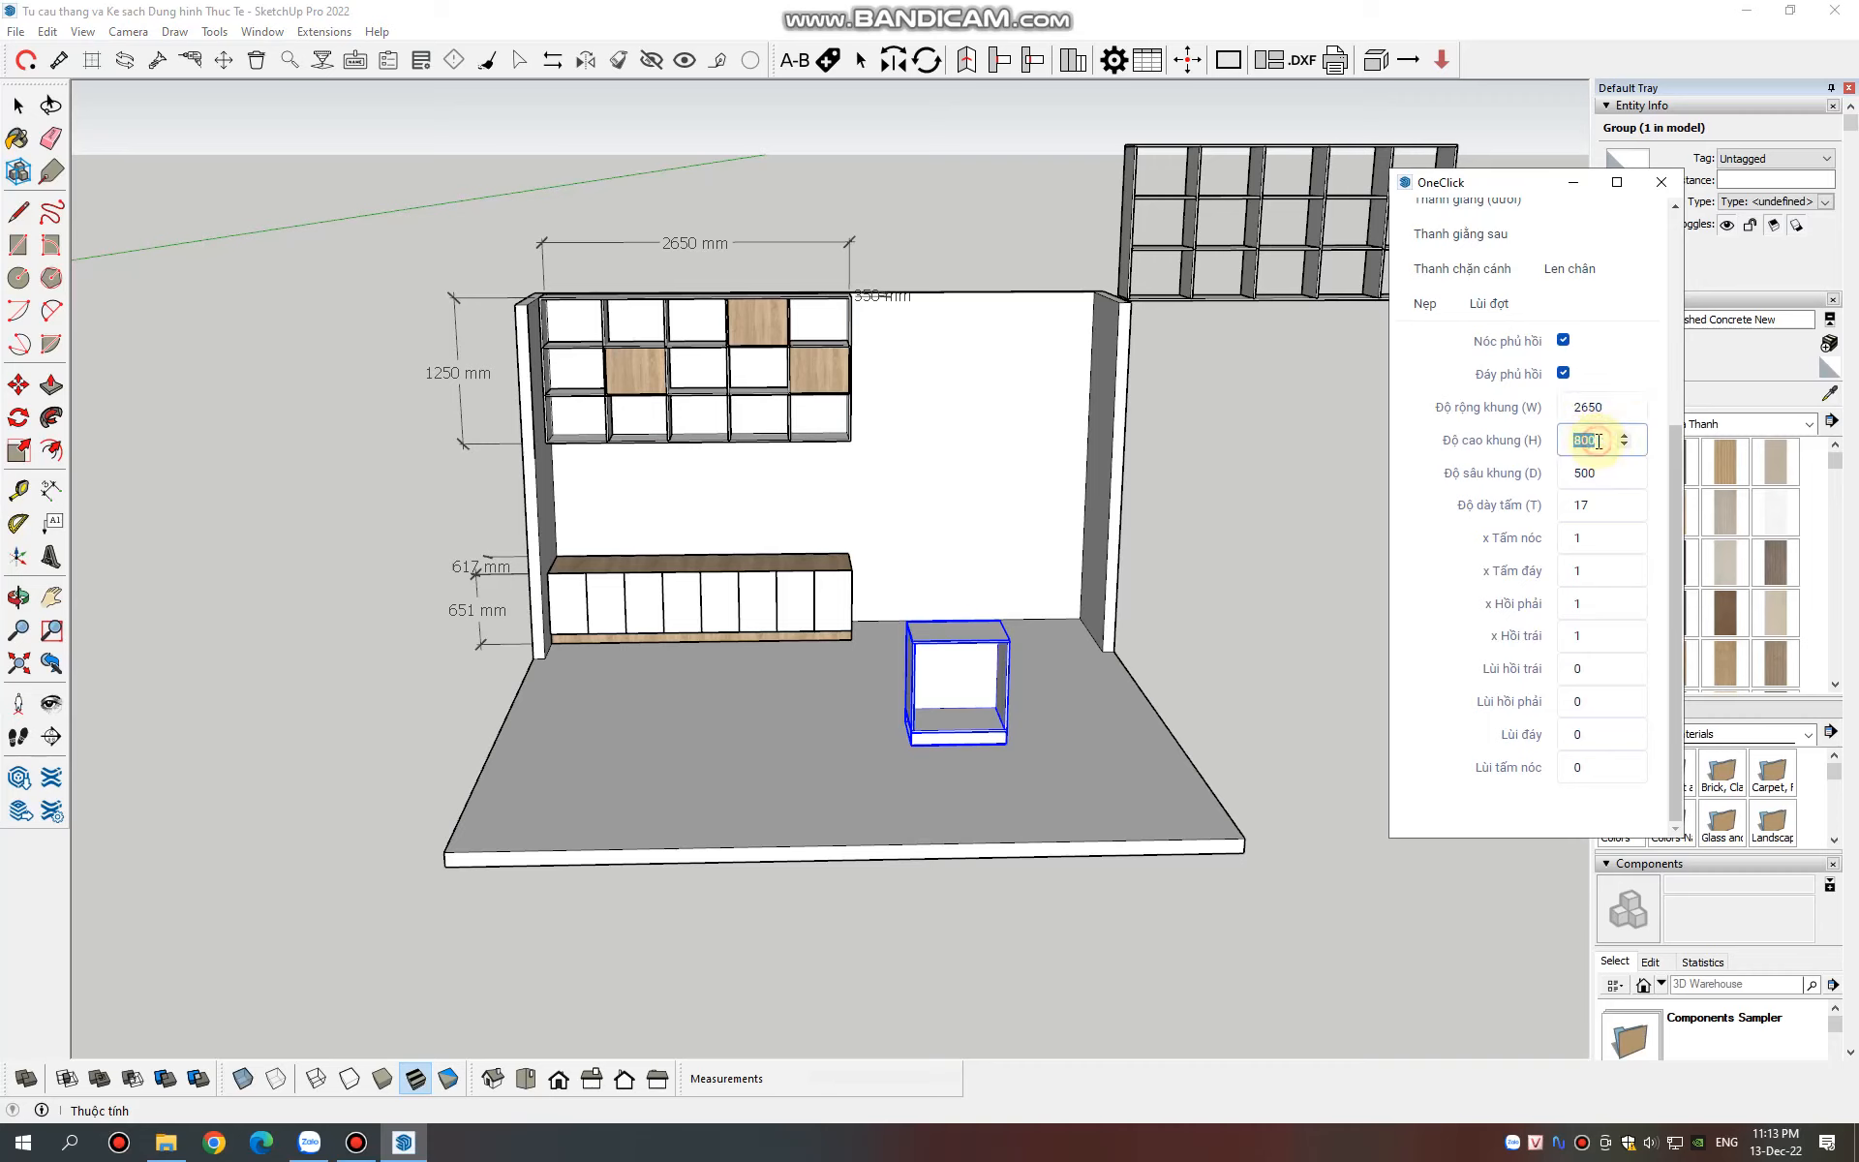
click(1598, 438)
text(65)
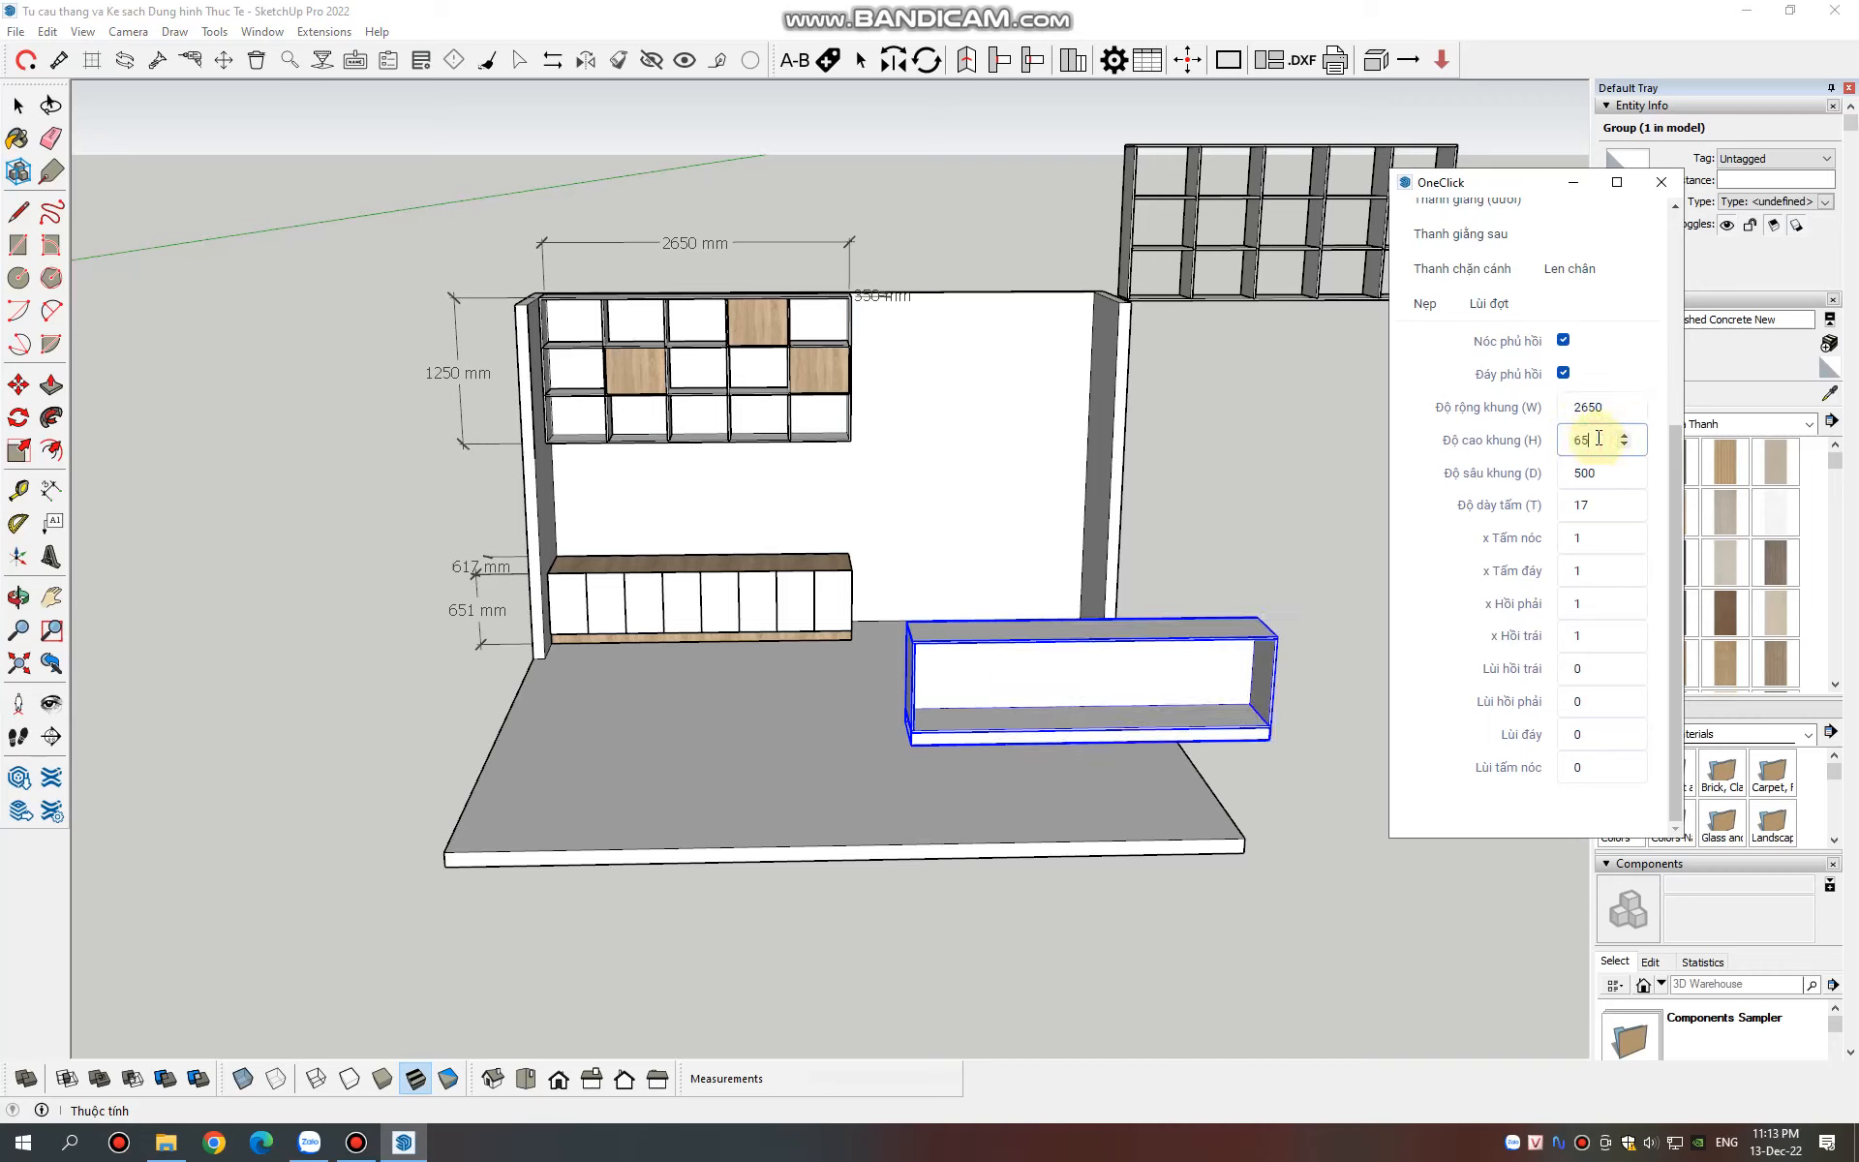
text(0)
double_click(1589, 471)
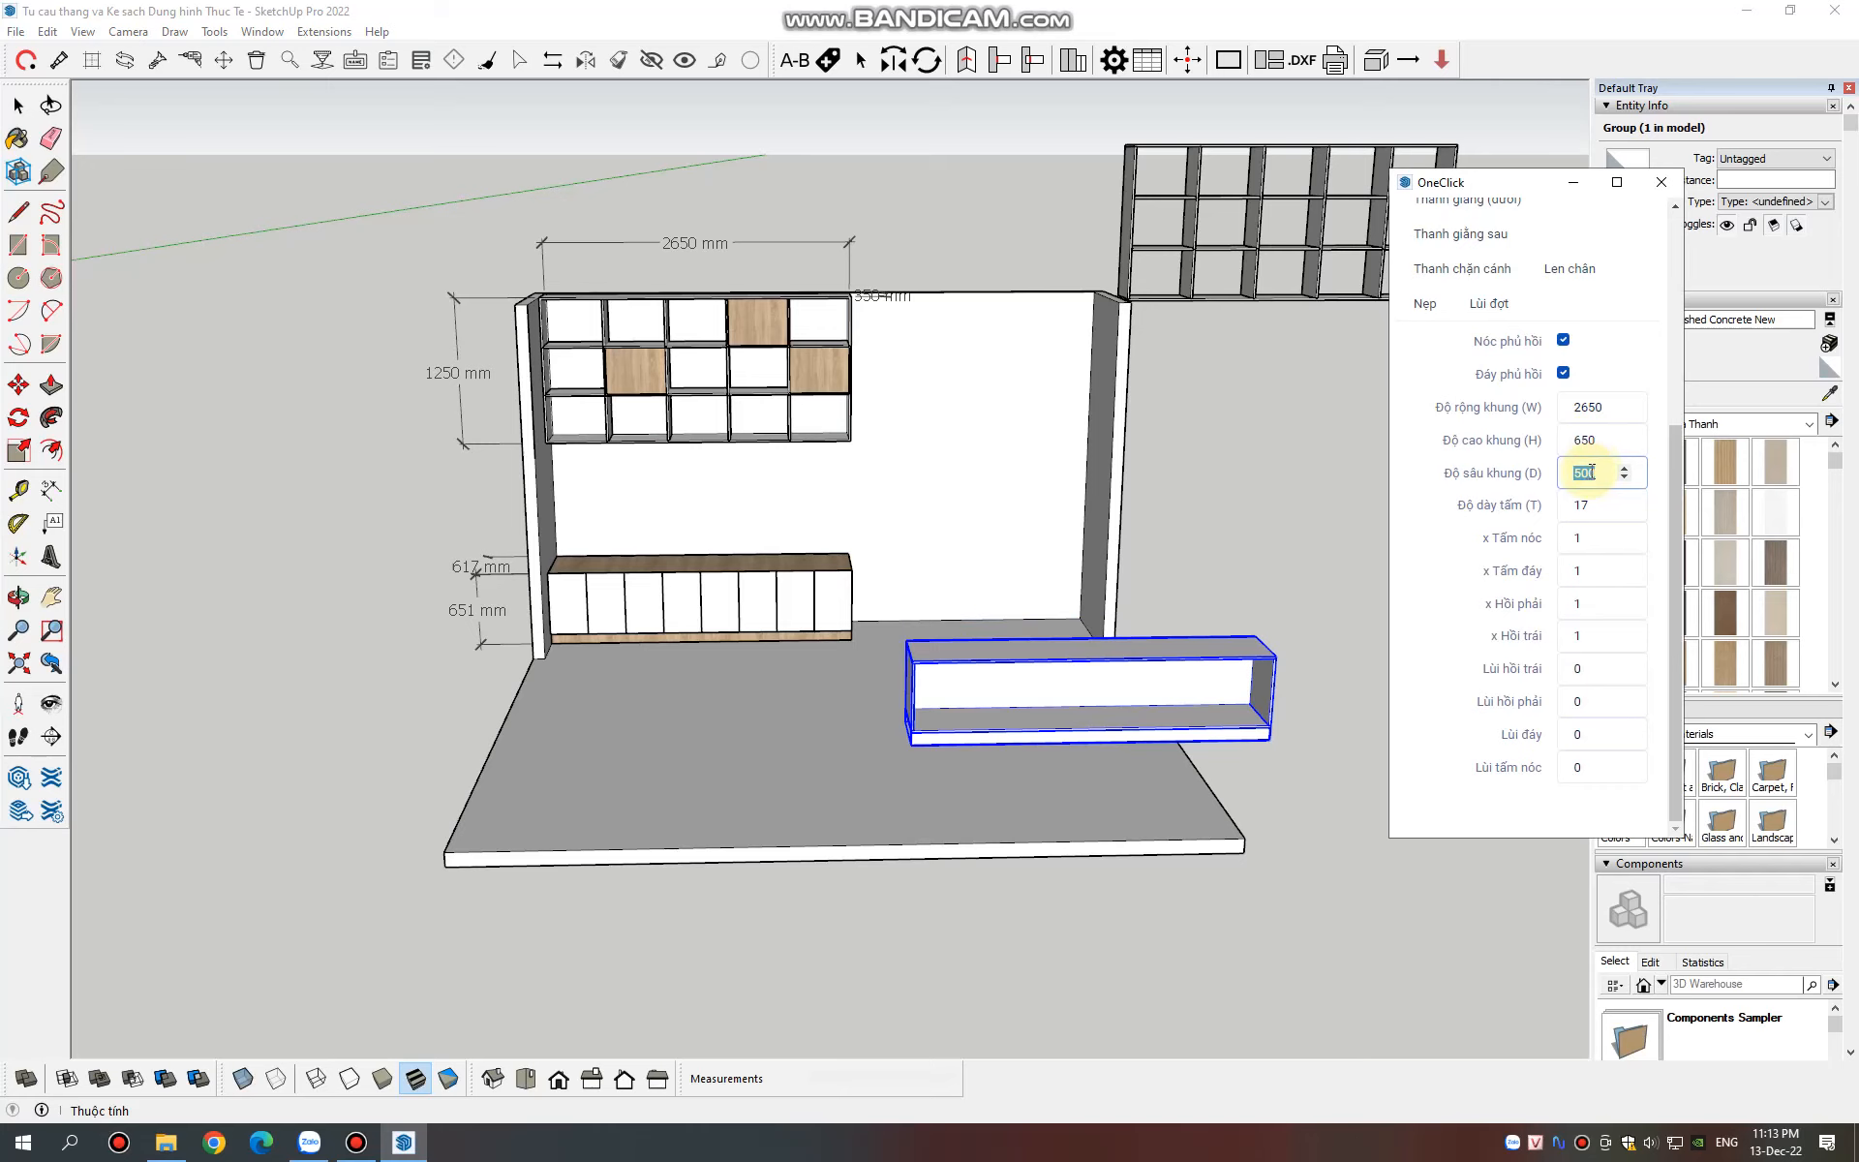
click(1448, 551)
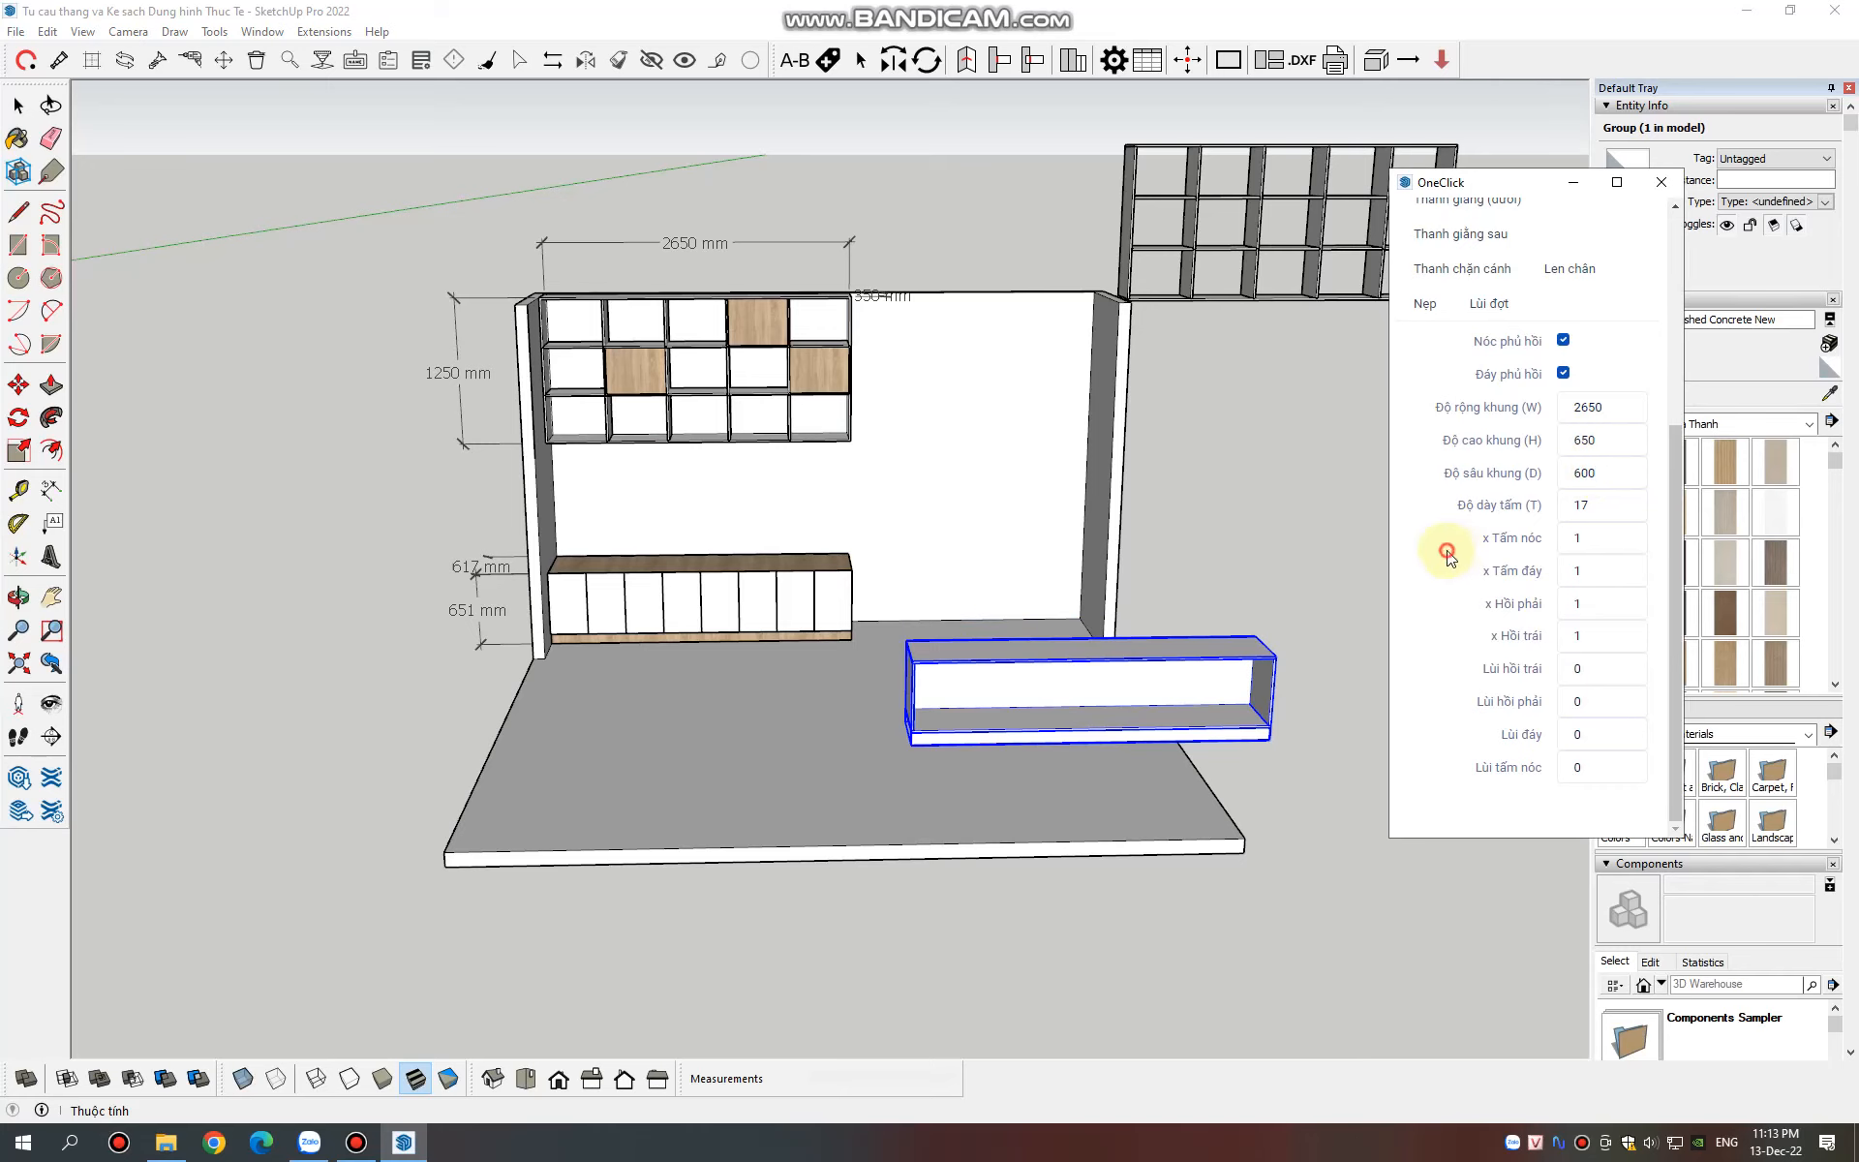
Add a pair of door panels across the front opening of the base cabinet
scroll(547, 581, down, 3)
scroll(871, 662, up, 4)
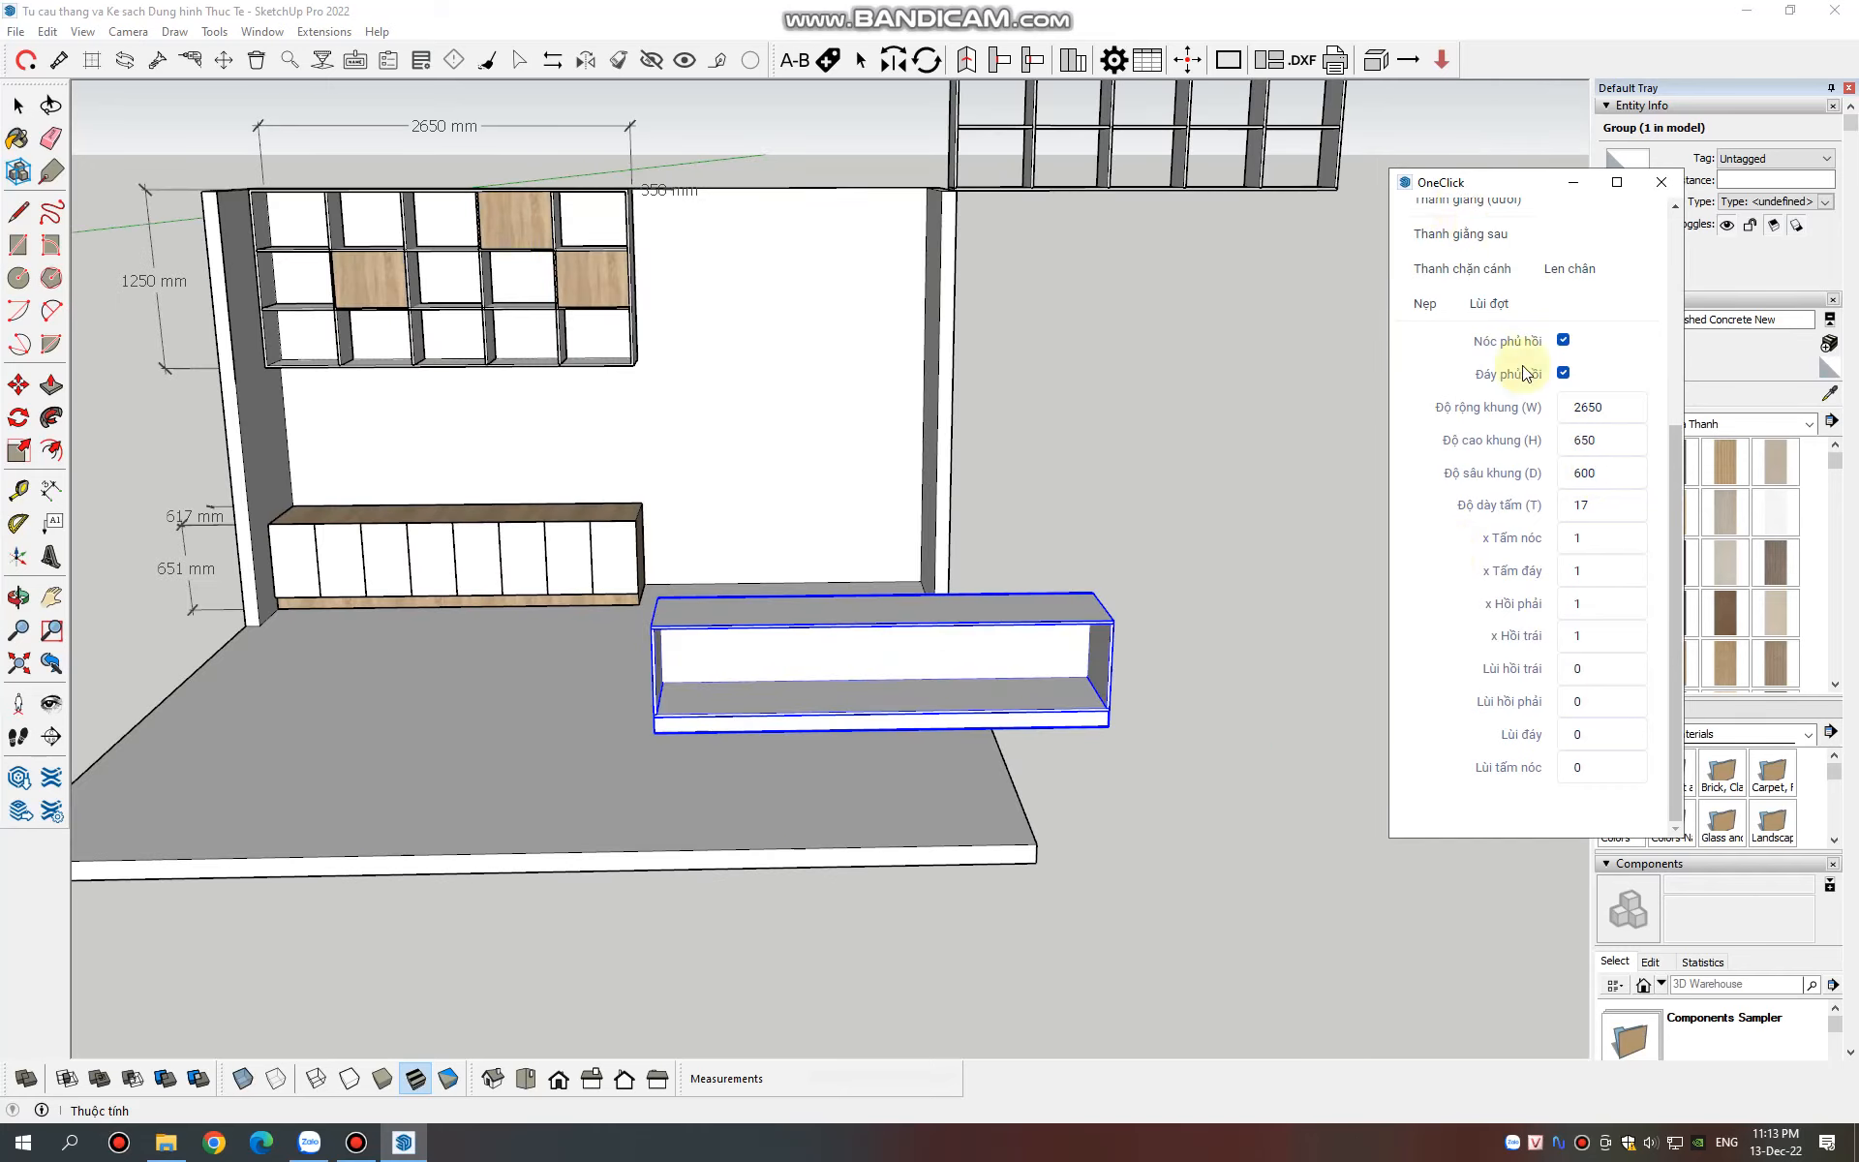
scroll(1527, 369, up, 5)
click(1493, 211)
click(1417, 477)
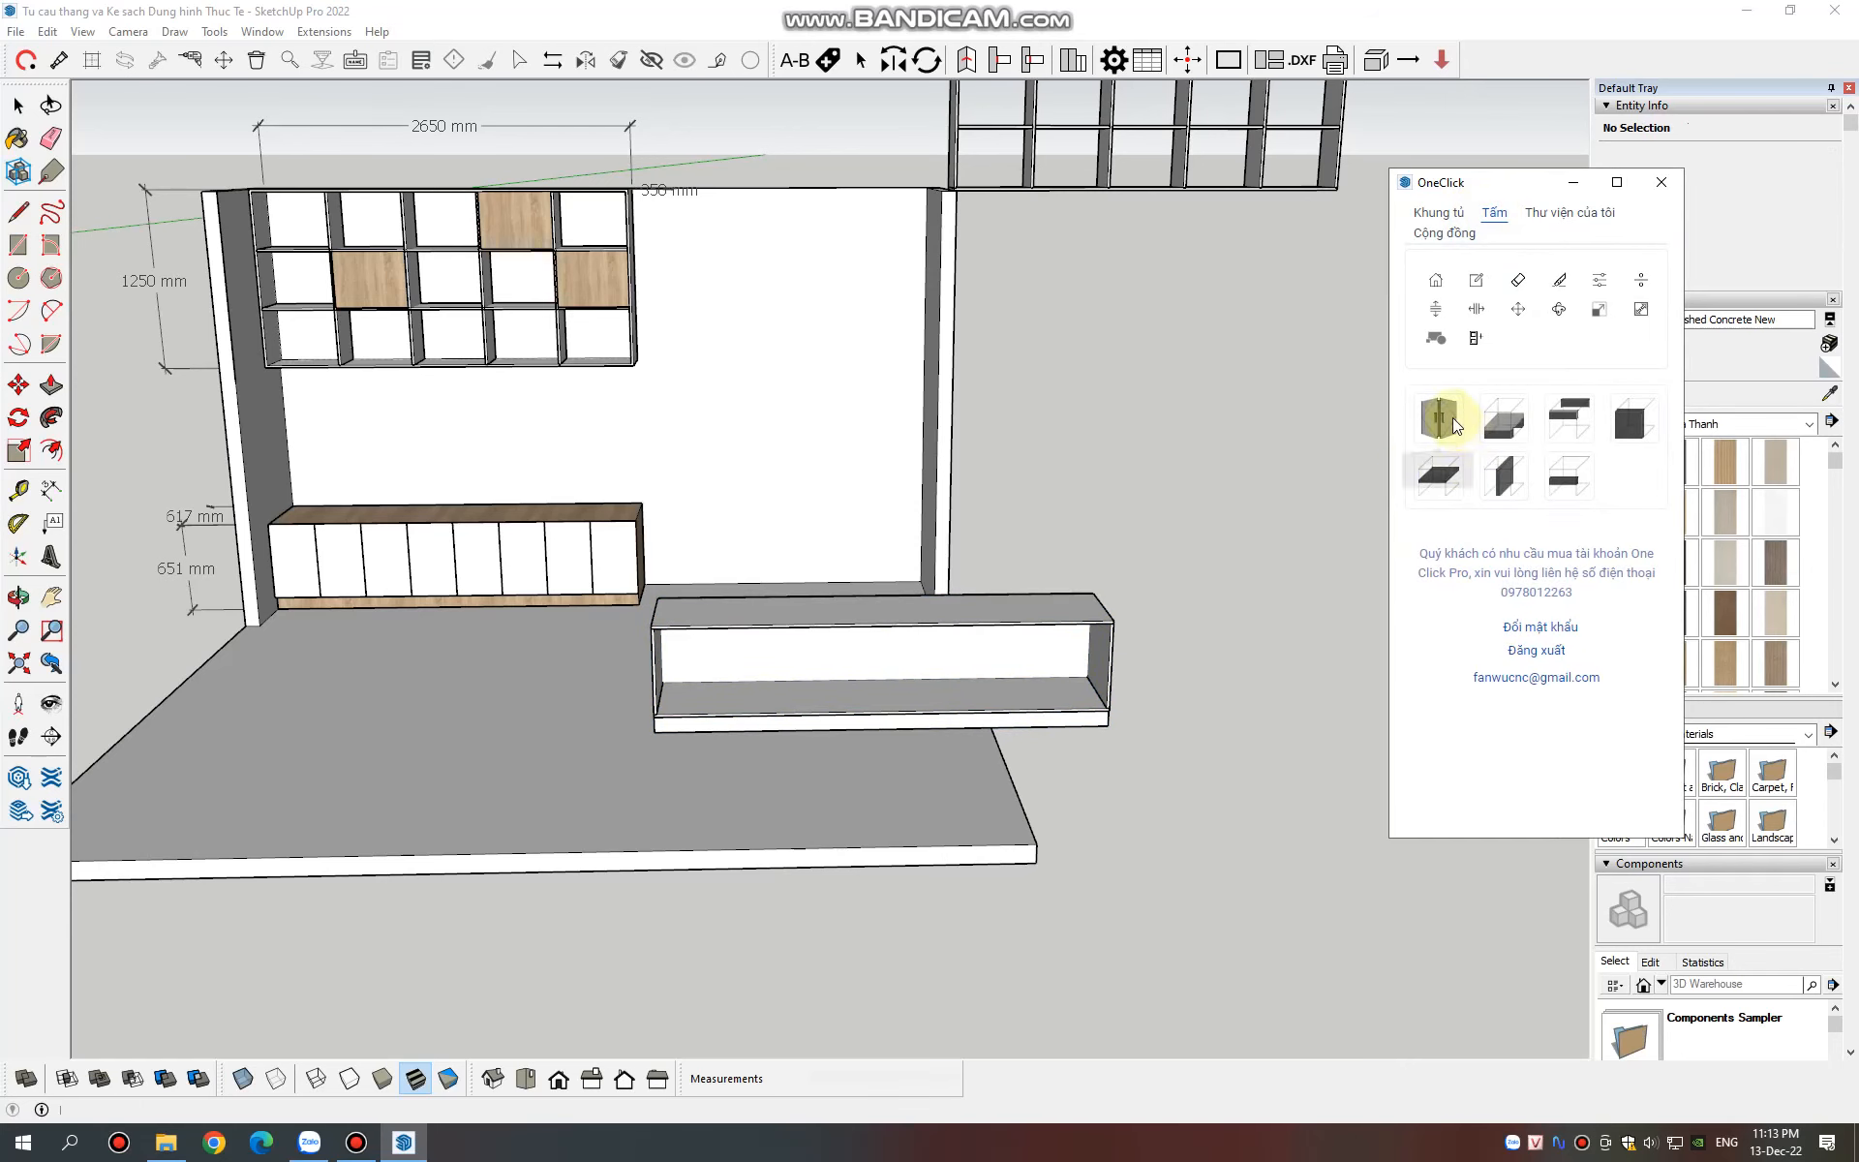
middle_drag(806, 672, 851, 603)
click(817, 660)
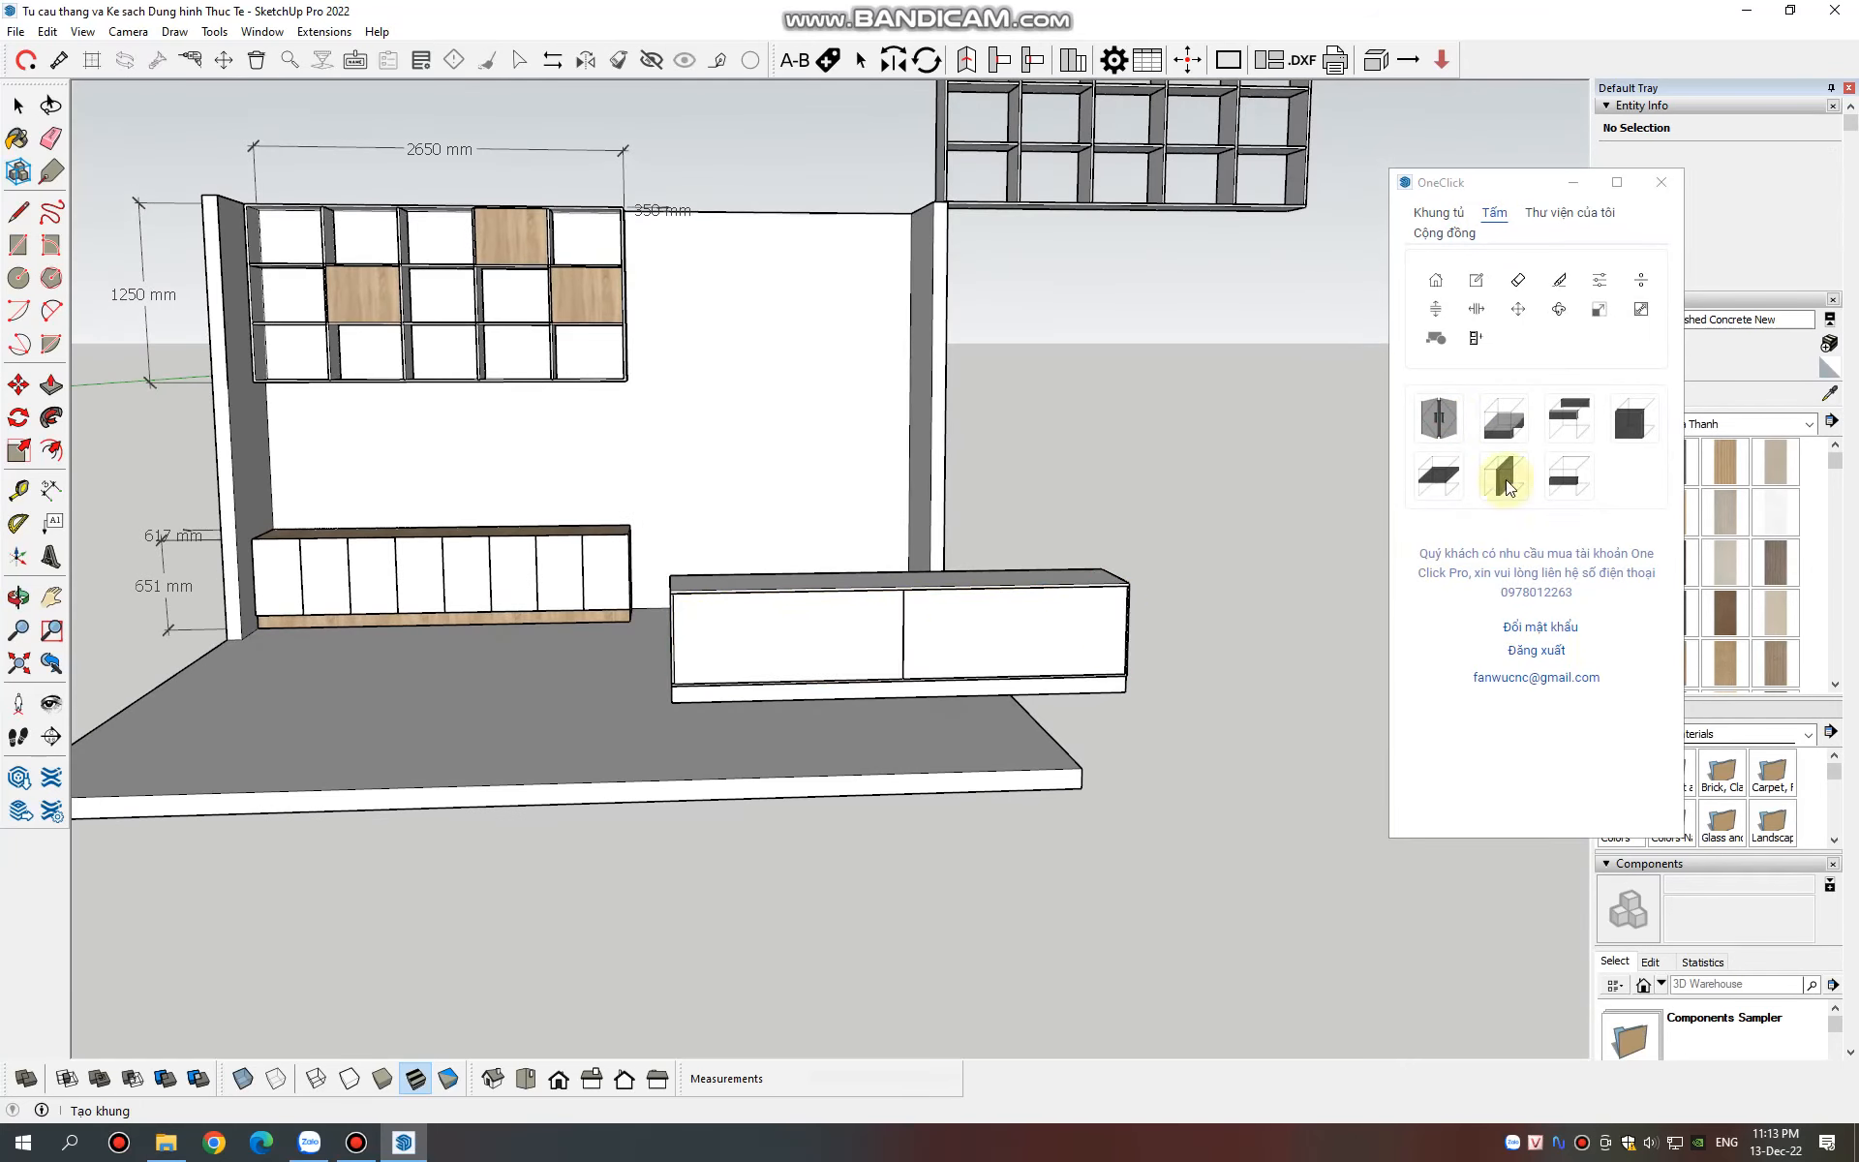
Set the base cabinet door panels' division formula to /8 and the gap between them to 2
click(1476, 280)
click(944, 629)
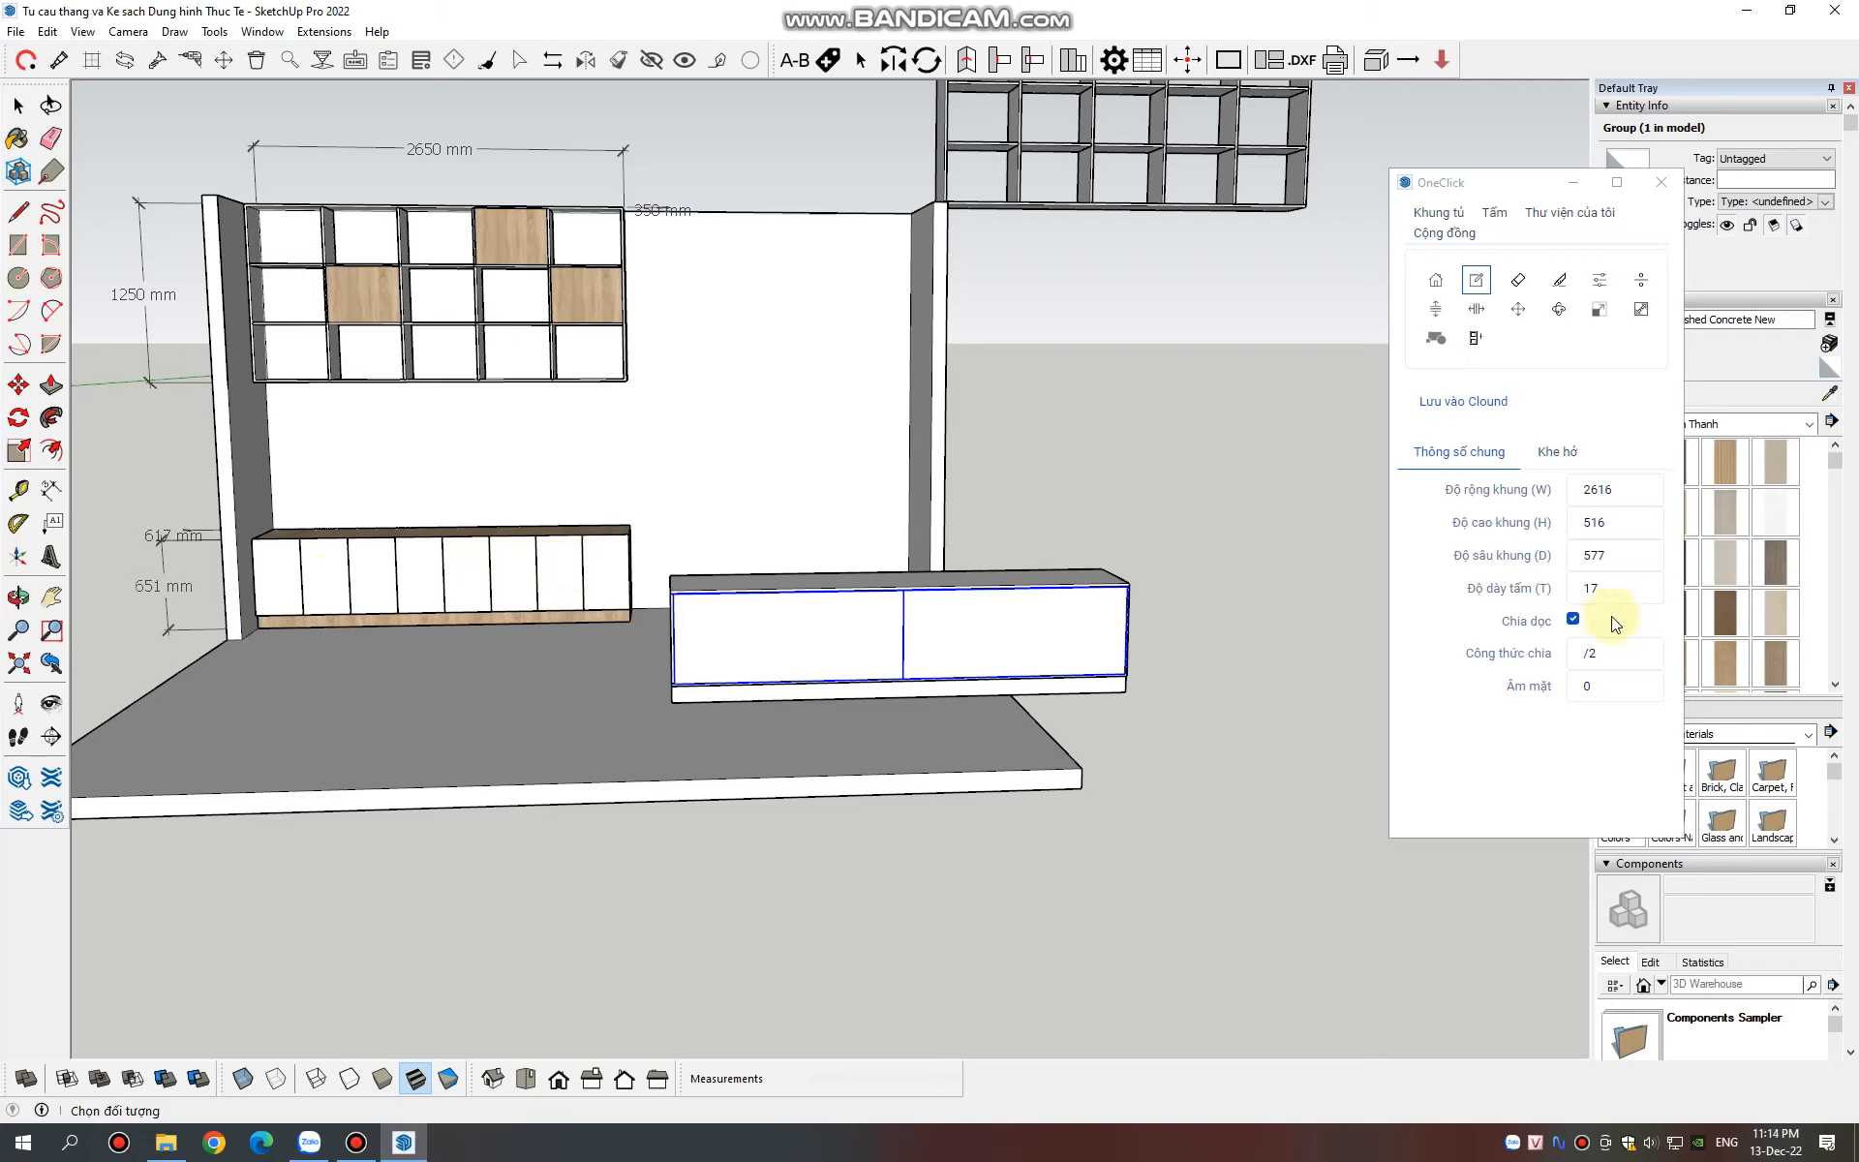
click(1622, 650)
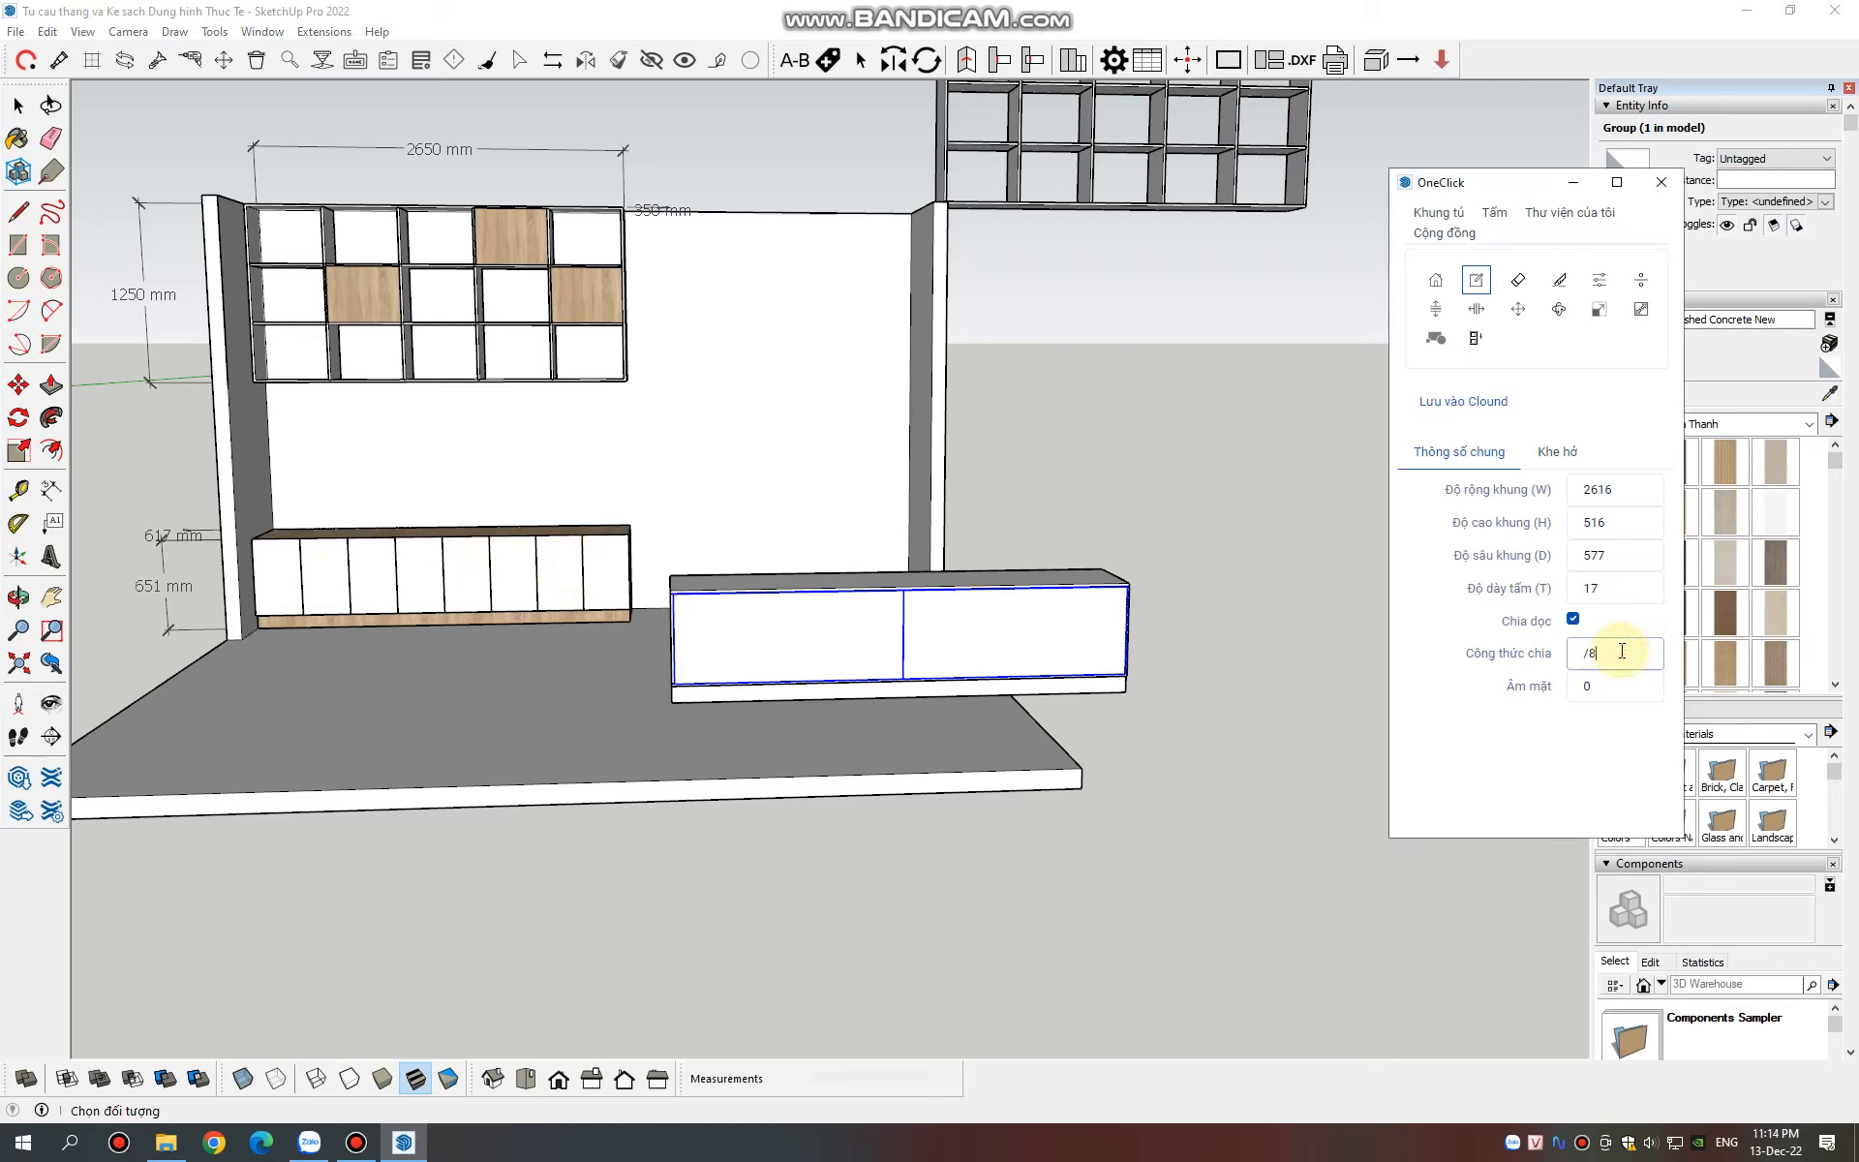
text(/8)
click(1555, 452)
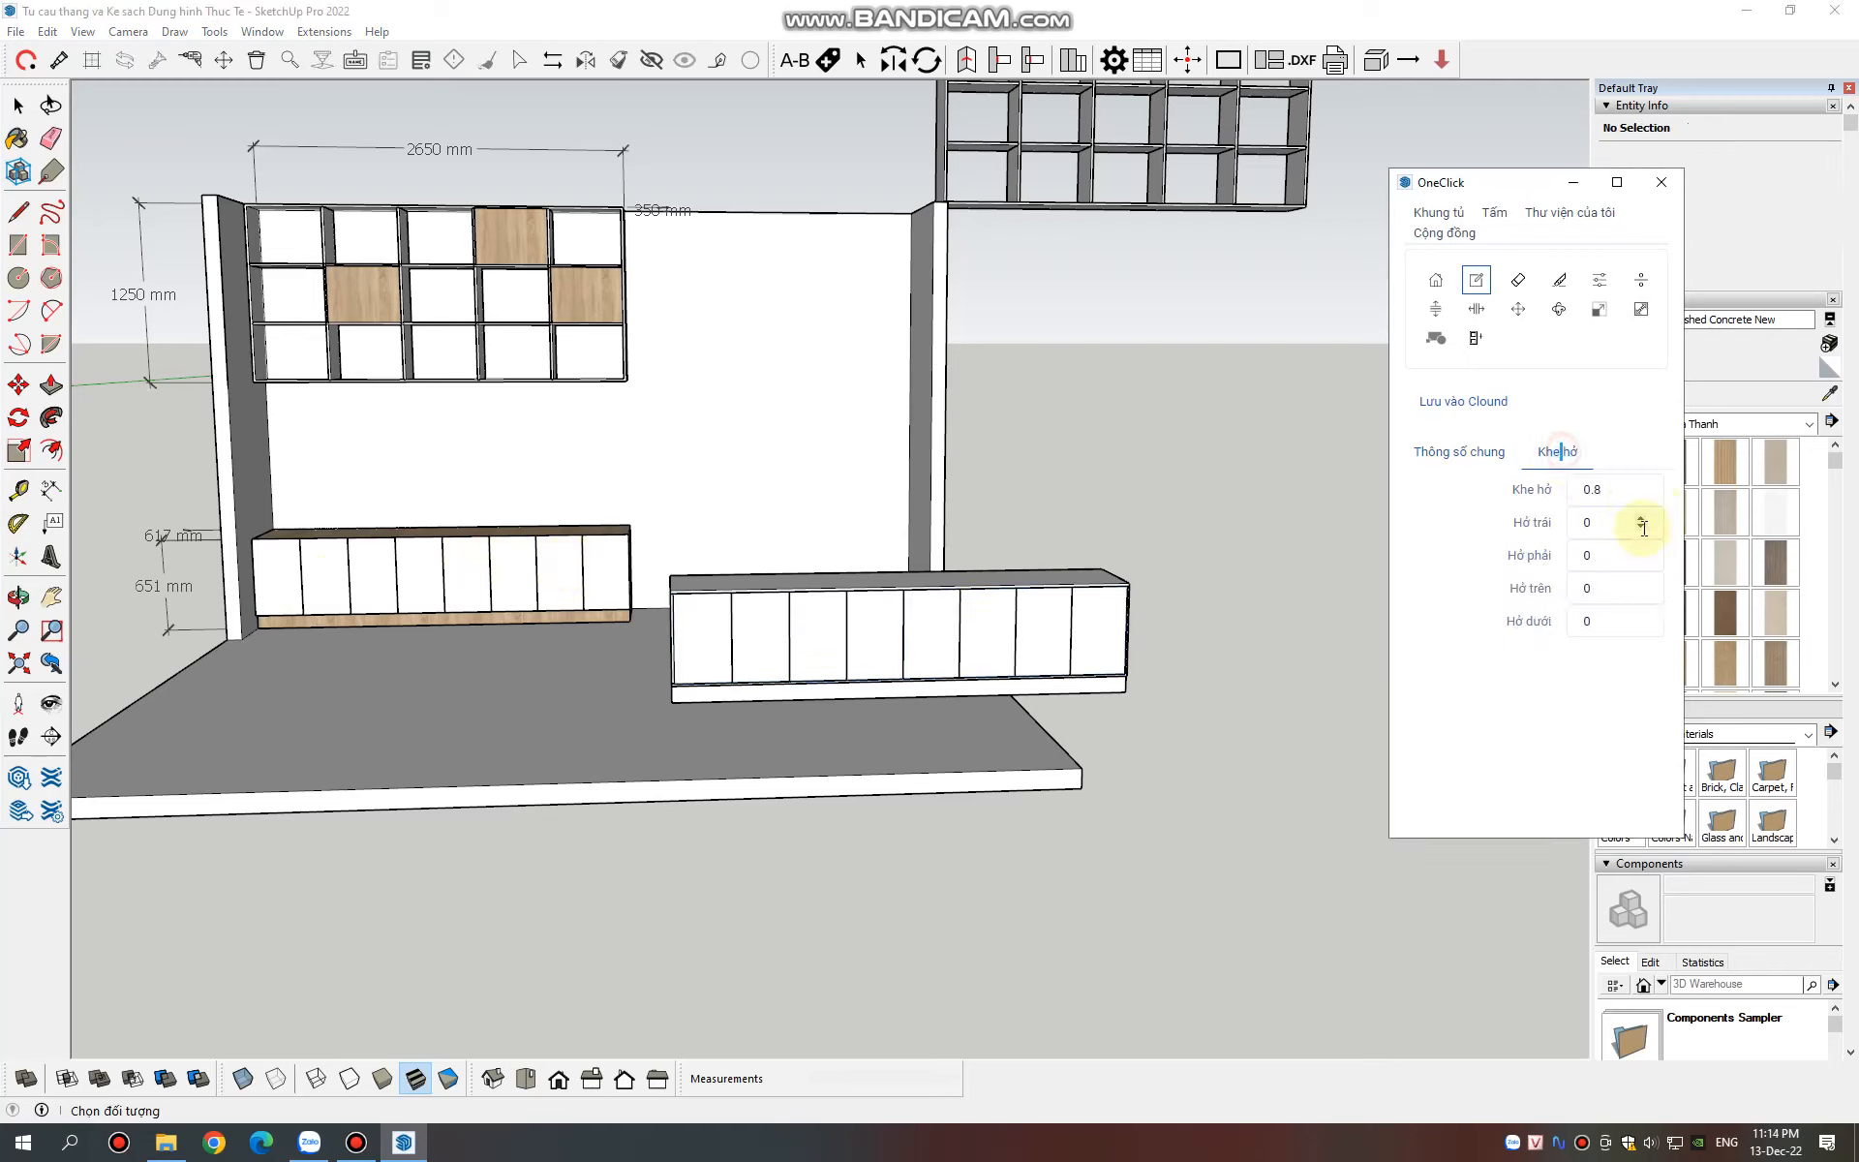
click(1605, 489)
text(2)
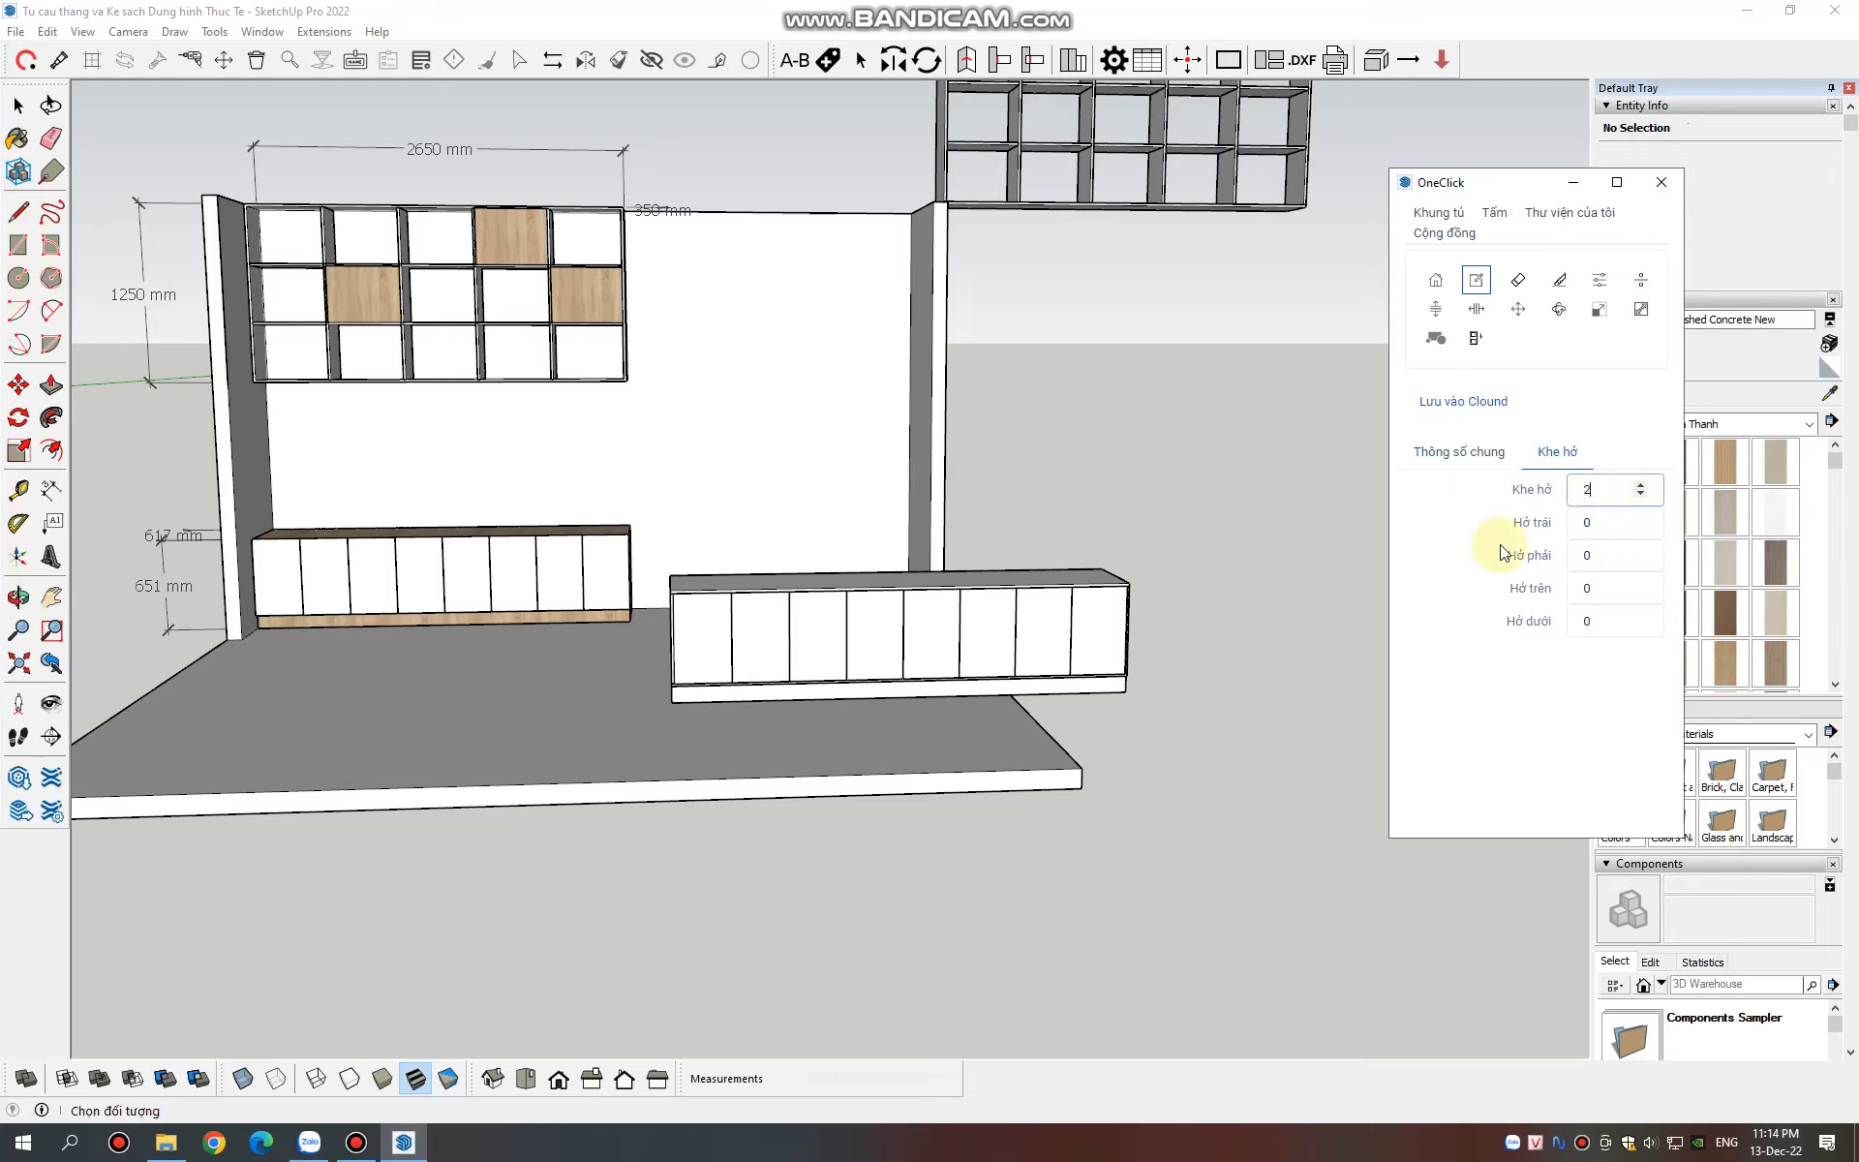
click(1471, 585)
Examine how the doors meet the side and top panels of the new base cabinet, comparing with the reference lower cabinet
middle_drag(765, 675, 899, 720)
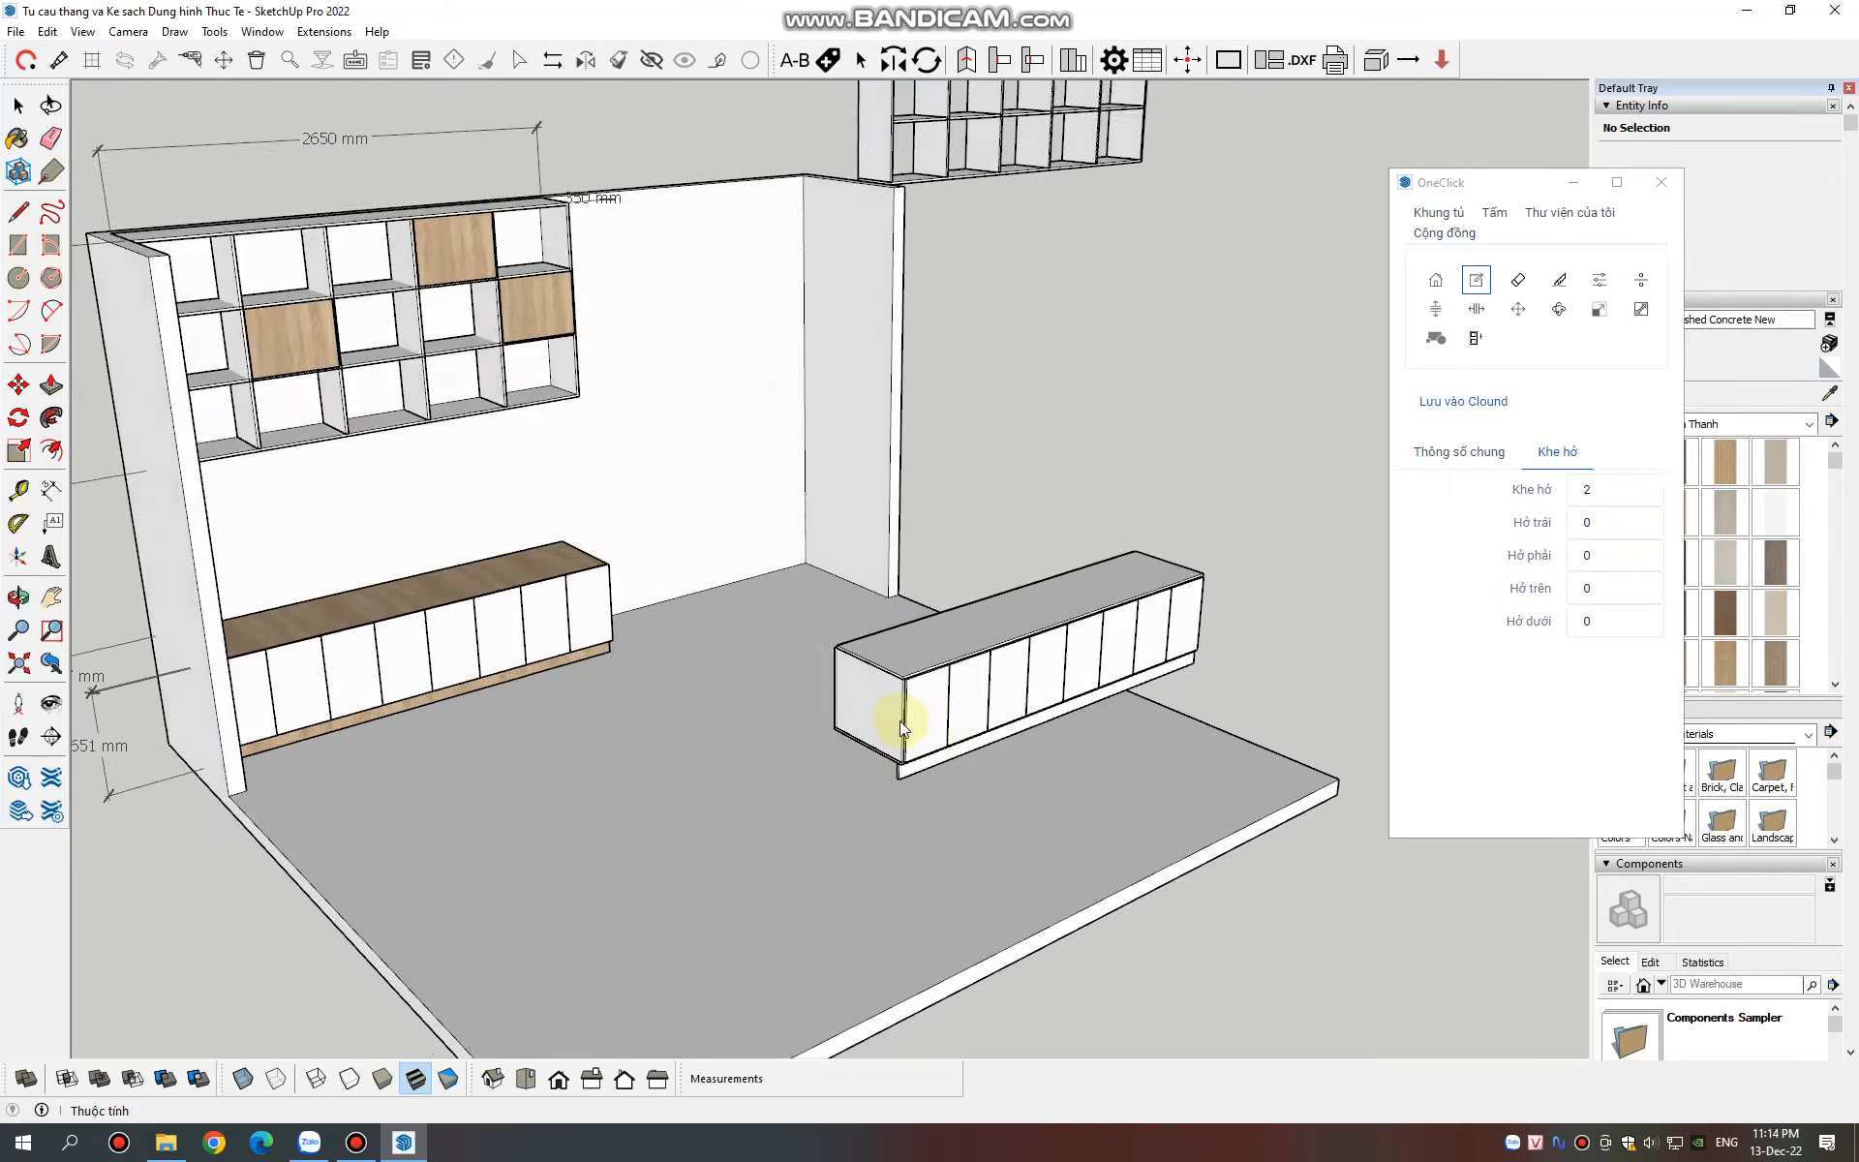
scroll(908, 699, up, 5)
middle_drag(913, 635, 889, 453)
scroll(946, 514, down, 3)
scroll(465, 485, down, 3)
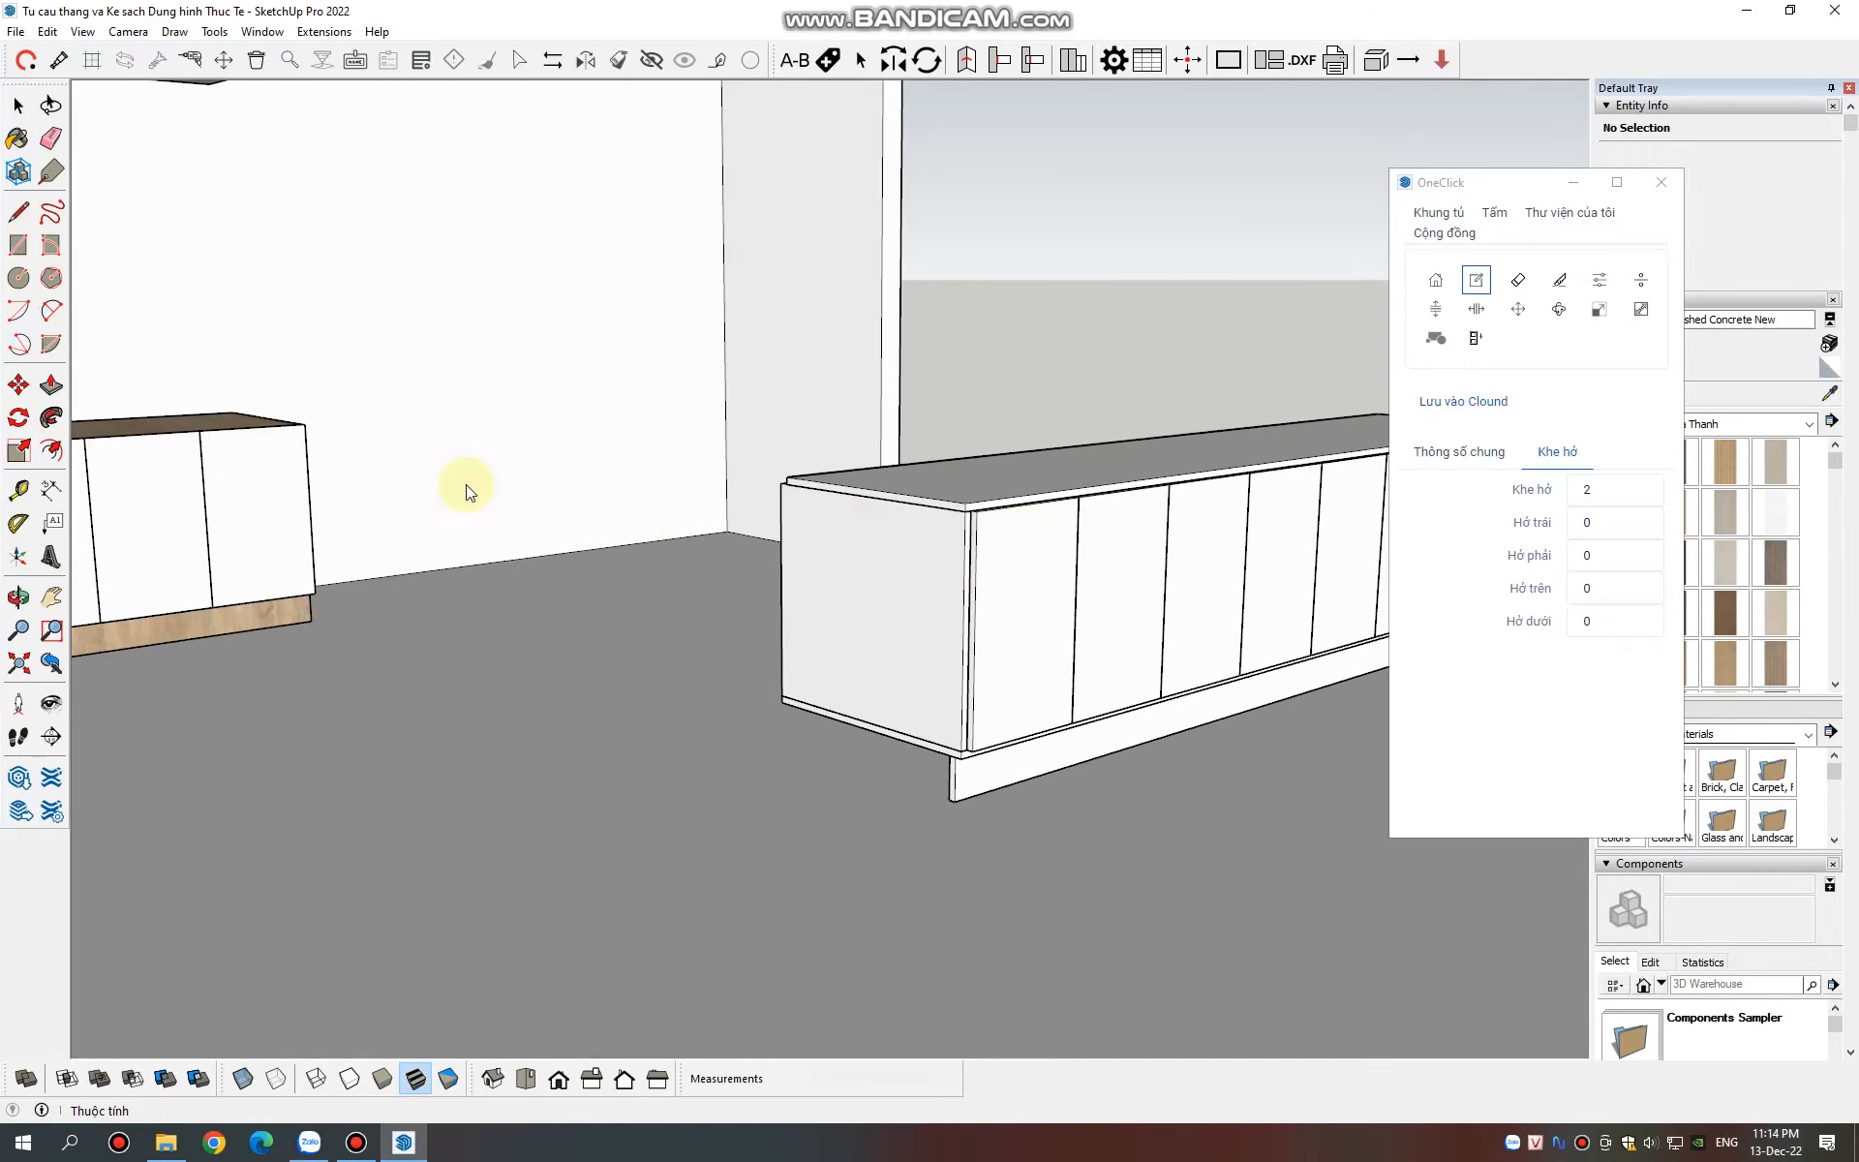
scroll(772, 448, down, 3)
scroll(345, 446, down, 2)
scroll(346, 446, up, 3)
scroll(303, 456, down, 3)
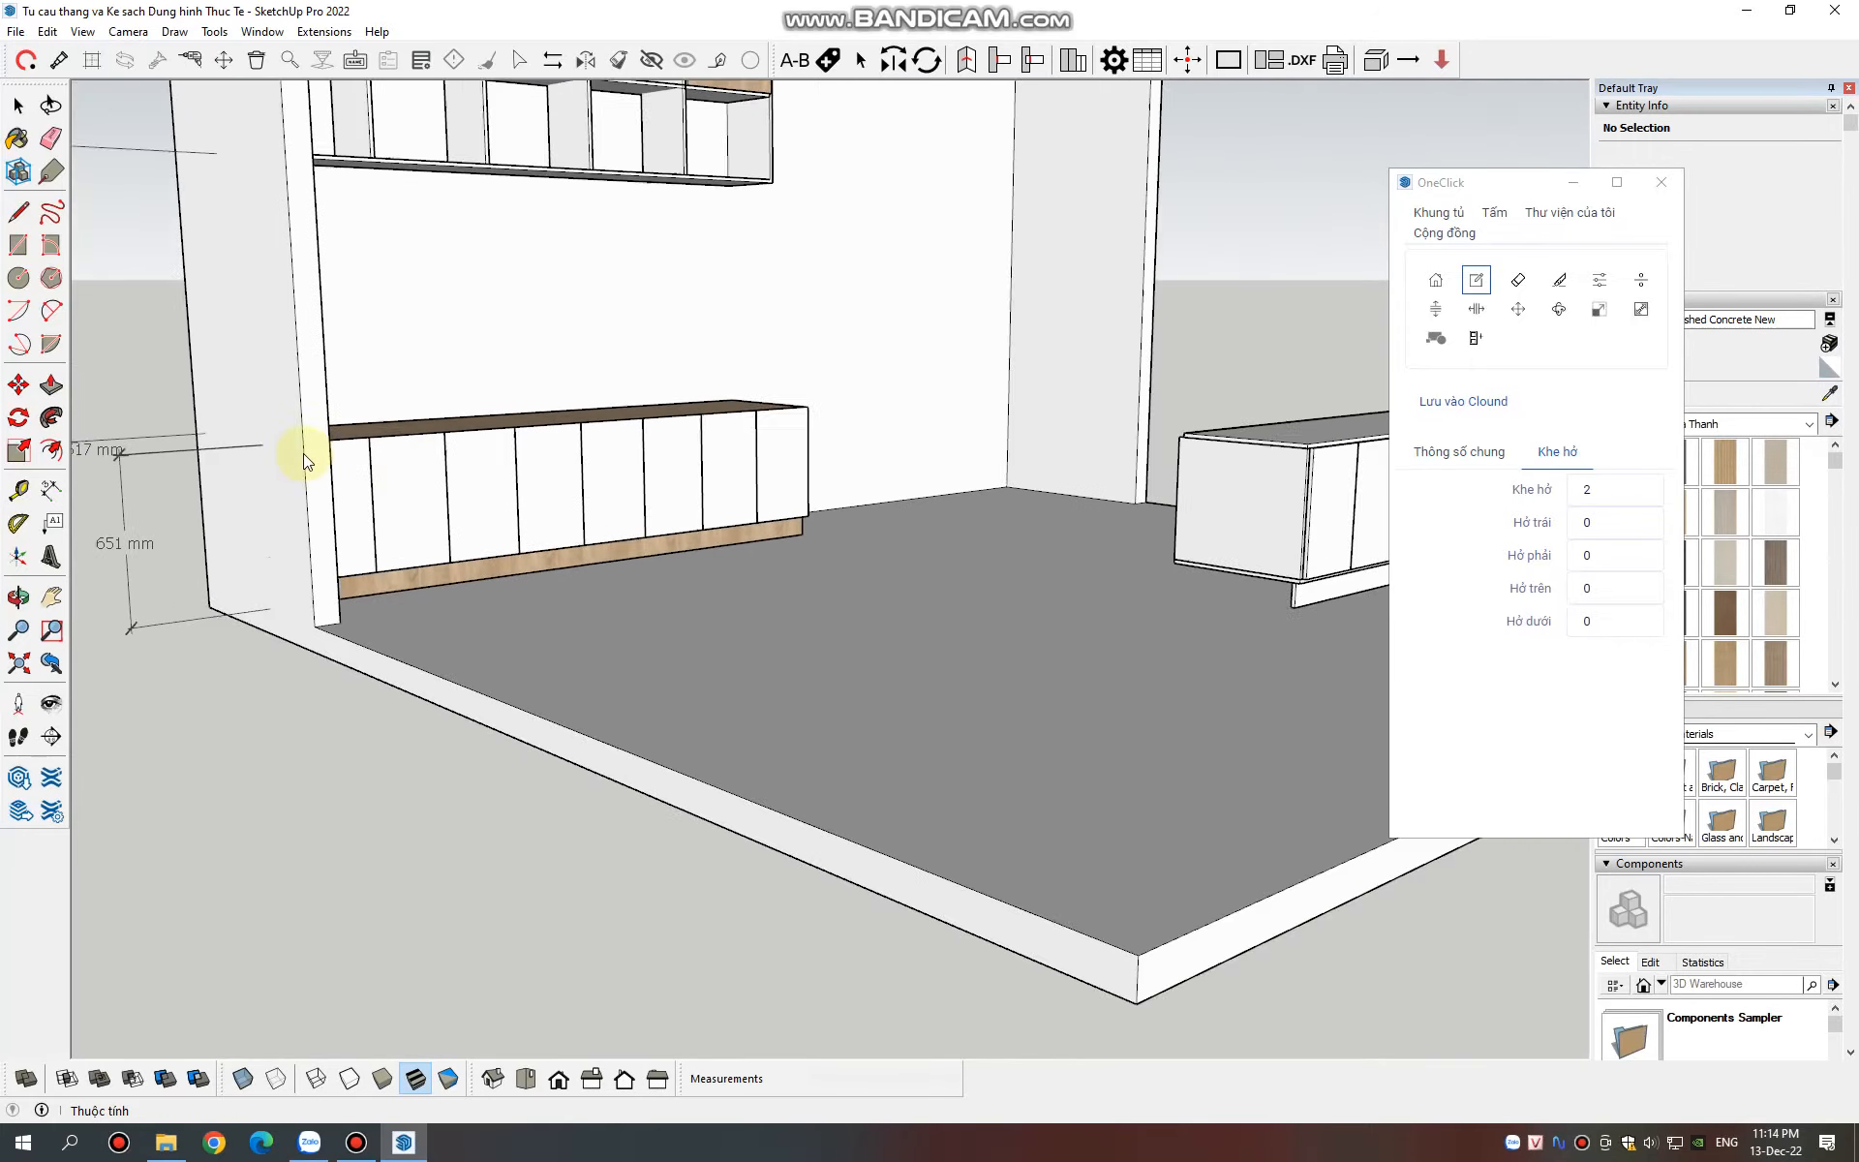
scroll(1268, 457, up, 3)
scroll(1258, 454, up, 5)
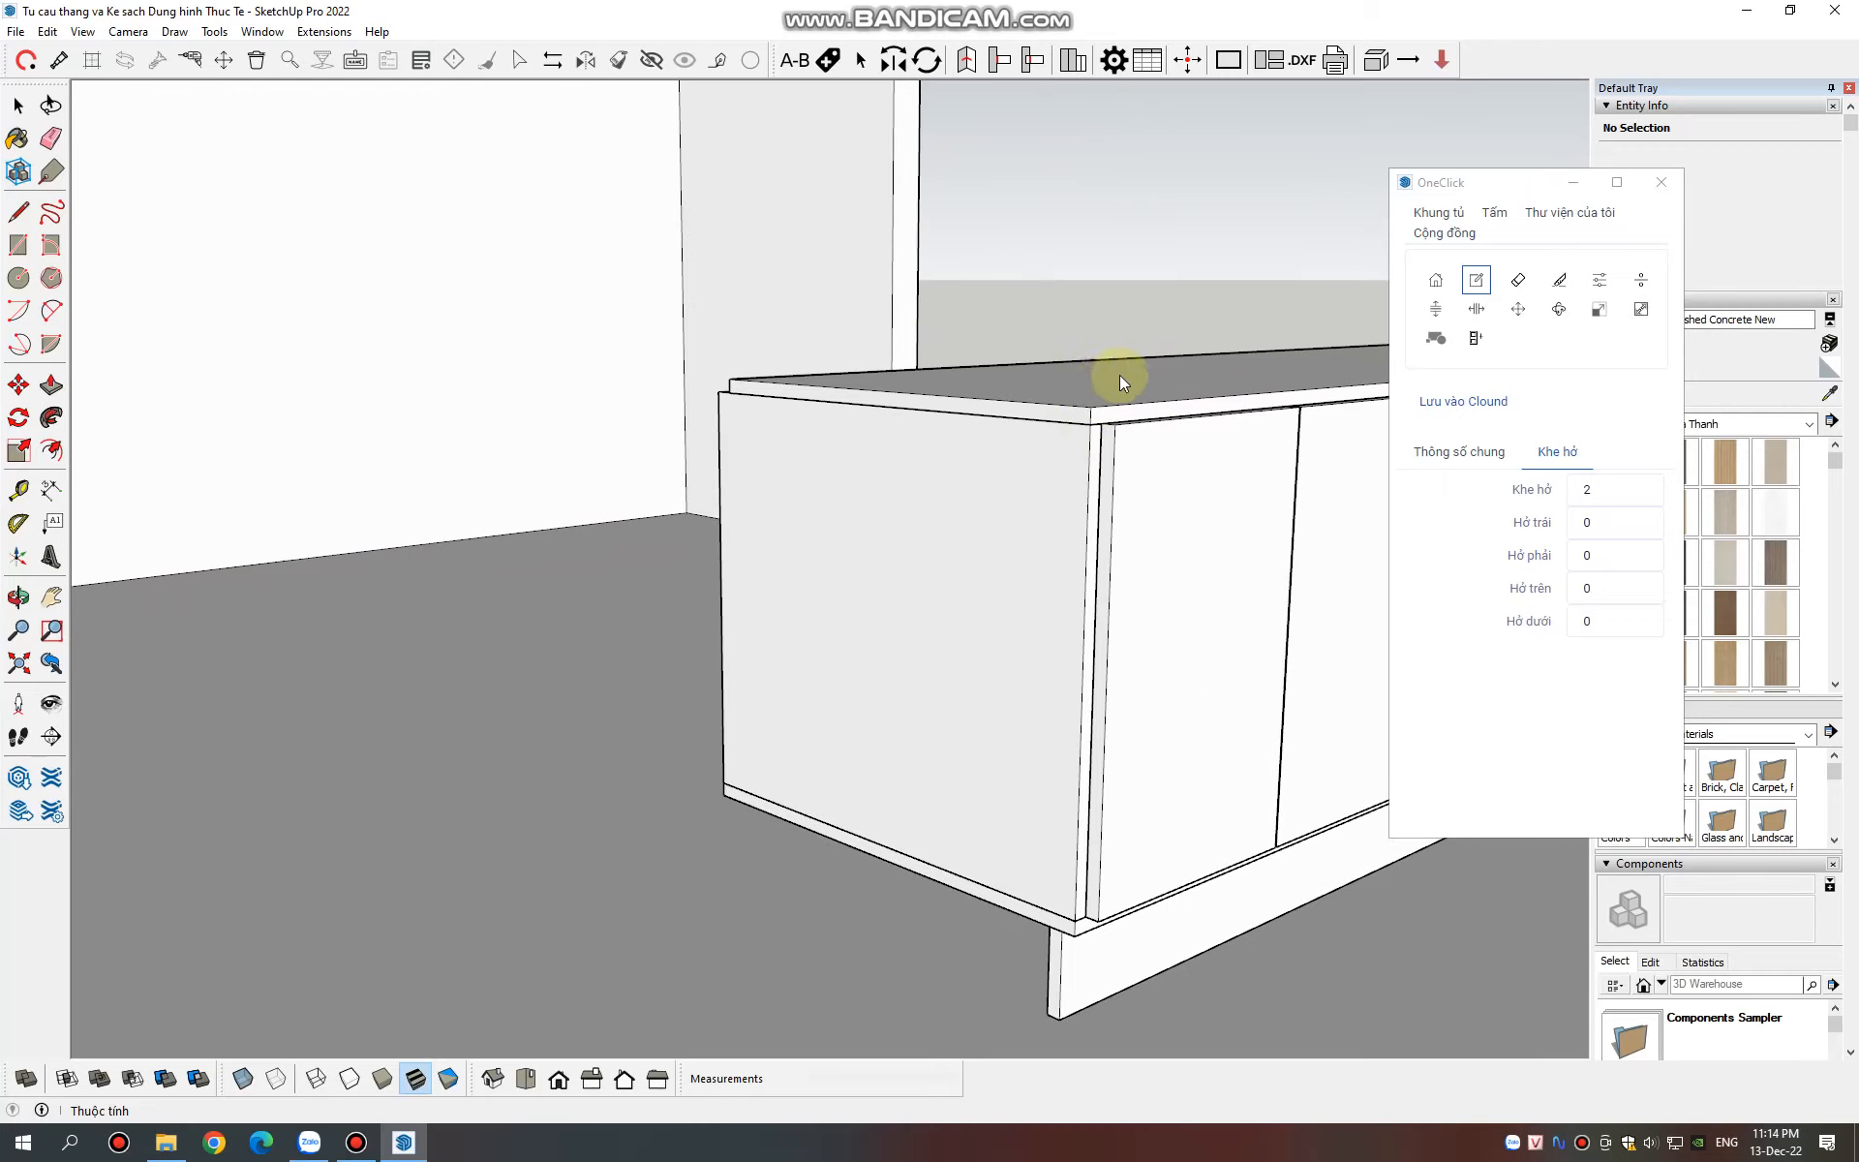
scroll(1120, 375, down, 4)
middle_drag(1080, 399, 799, 492)
scroll(798, 494, down, 5)
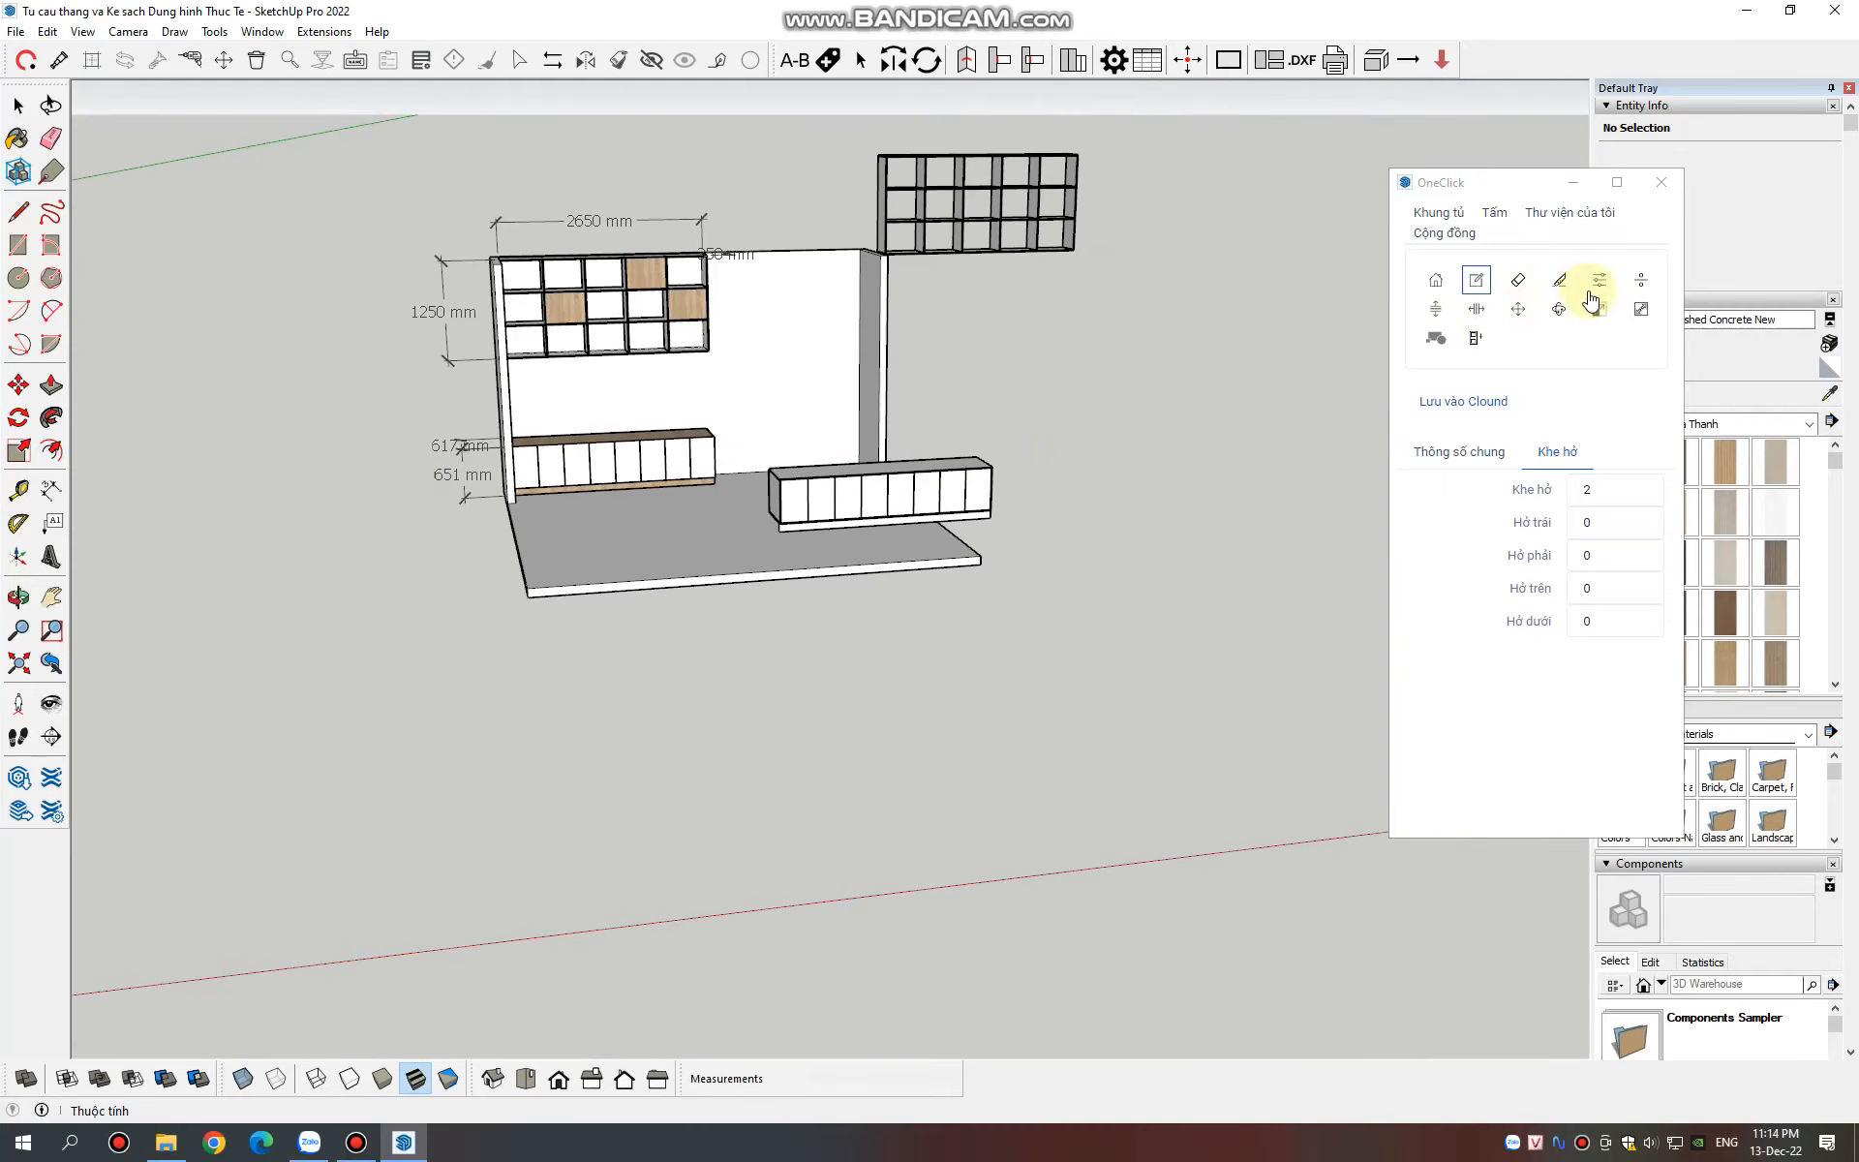
Extend the door group with the frame adjustment tool to cover the front edges of the top and left side panels
click(1598, 309)
scroll(833, 477, up, 5)
click(833, 476)
scroll(726, 456, up, 3)
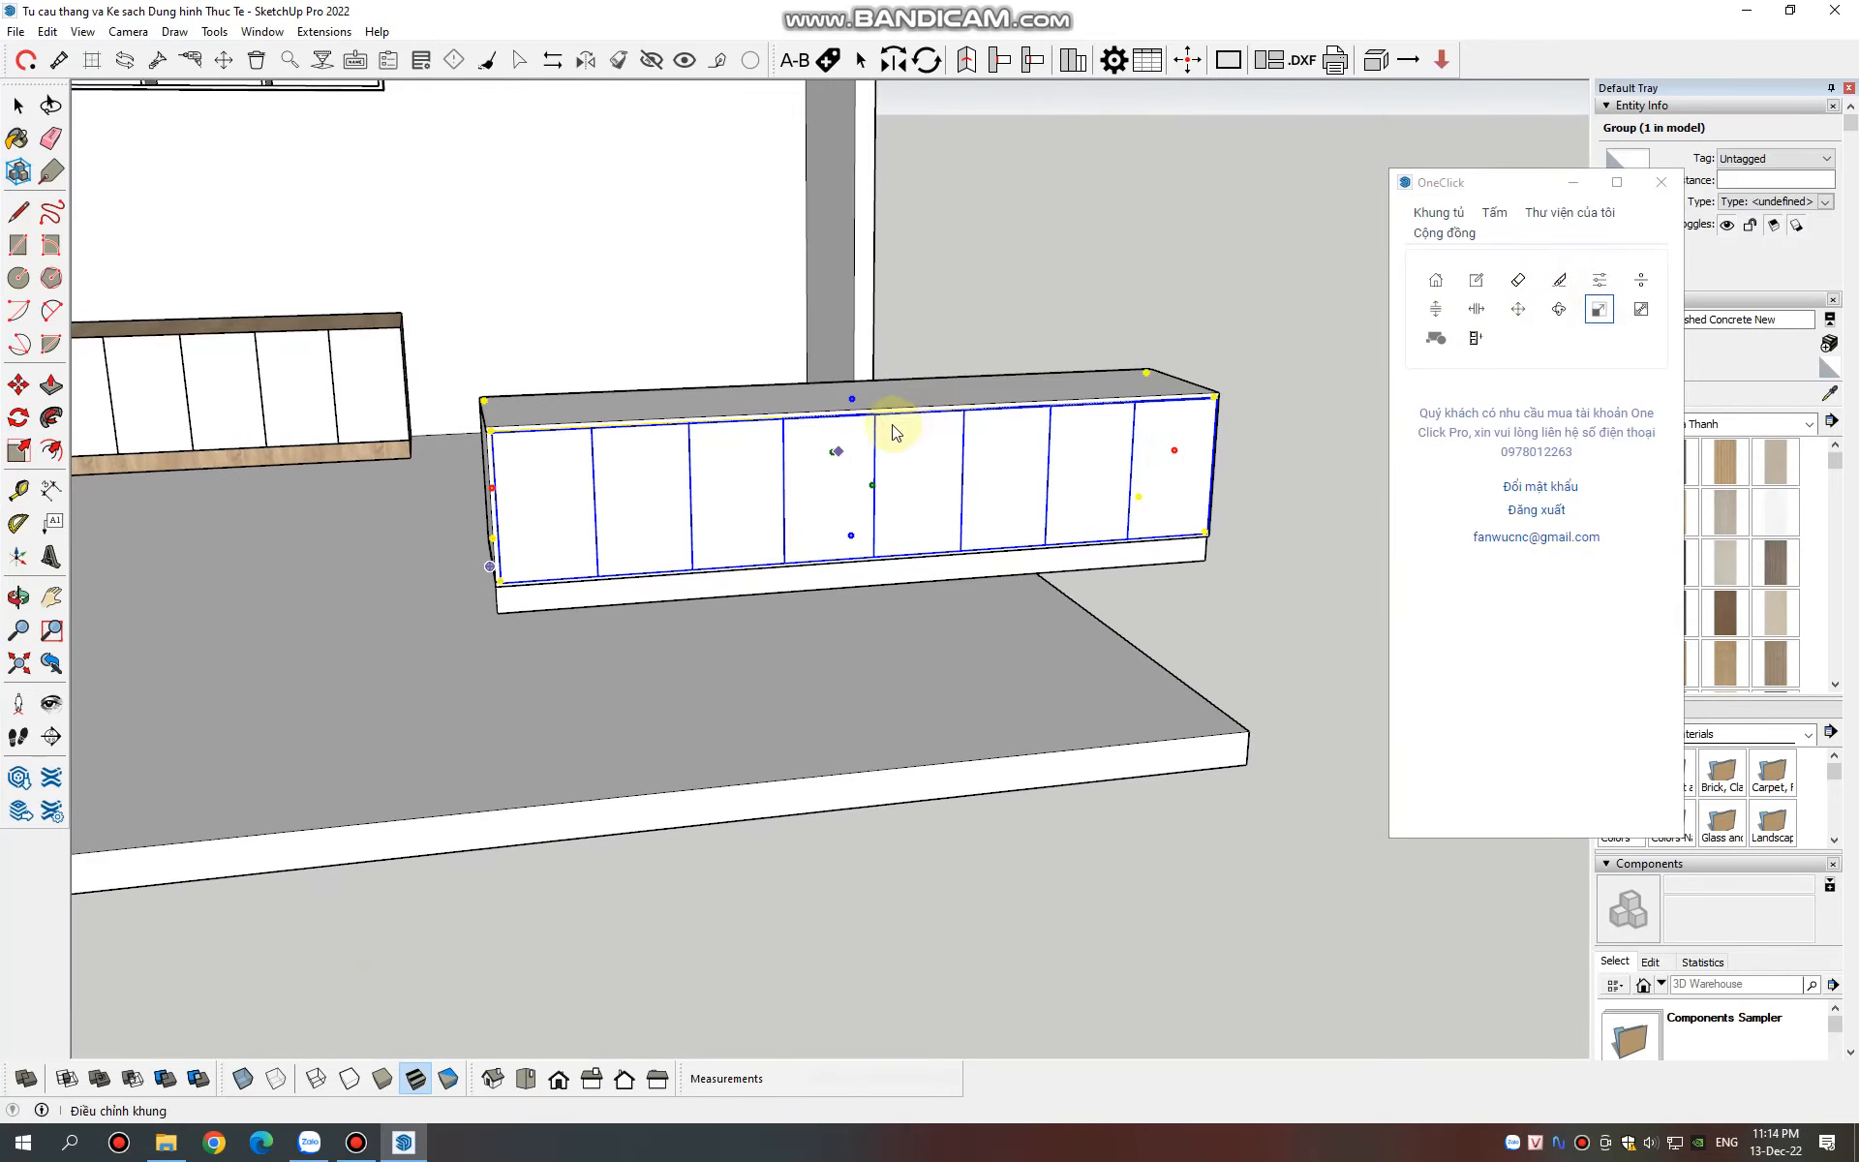
click(515, 509)
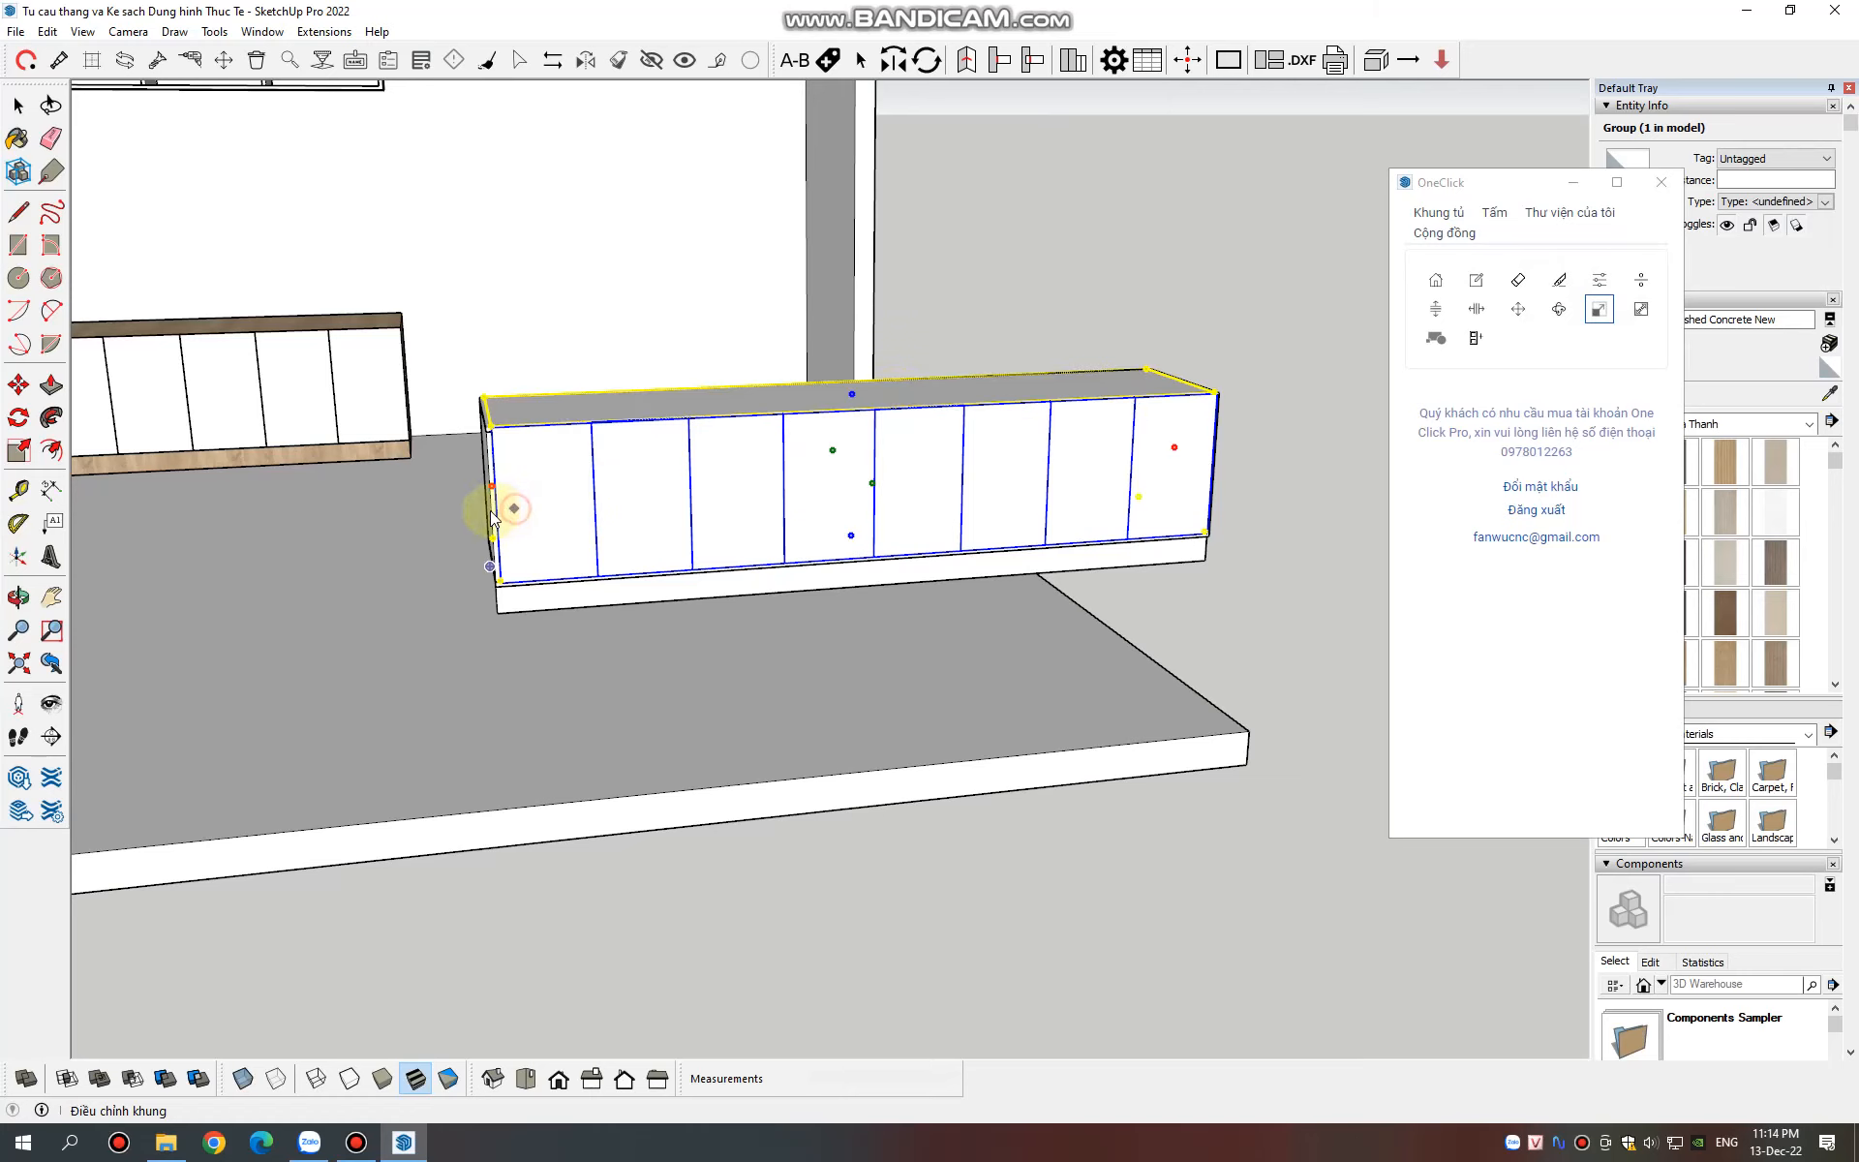
scroll(664, 510, down, 1)
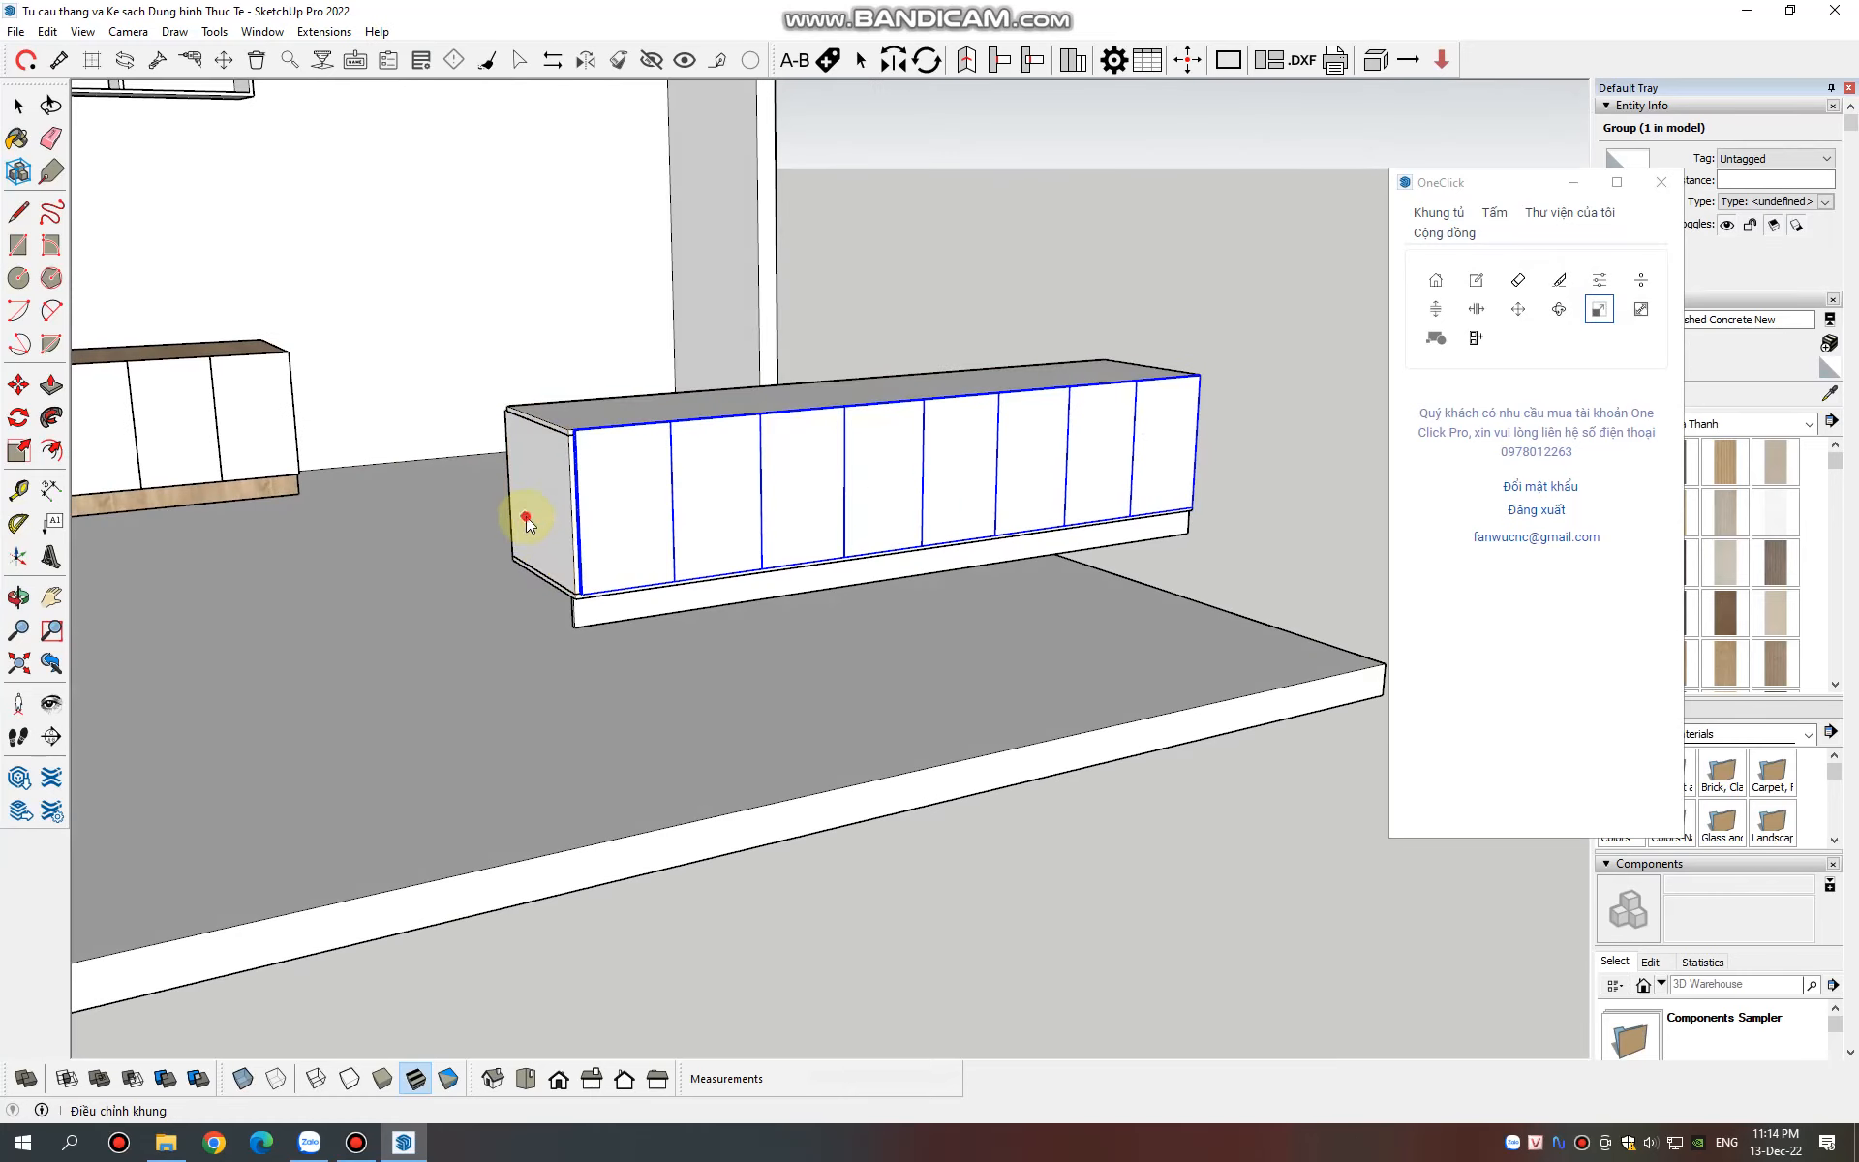
Extend the door group over the front edges of the base cabinet's right side panel and bottom panel
scroll(526, 518, down, 3)
middle_drag(513, 490, 99, 544)
scroll(692, 426, up, 3)
click(742, 408)
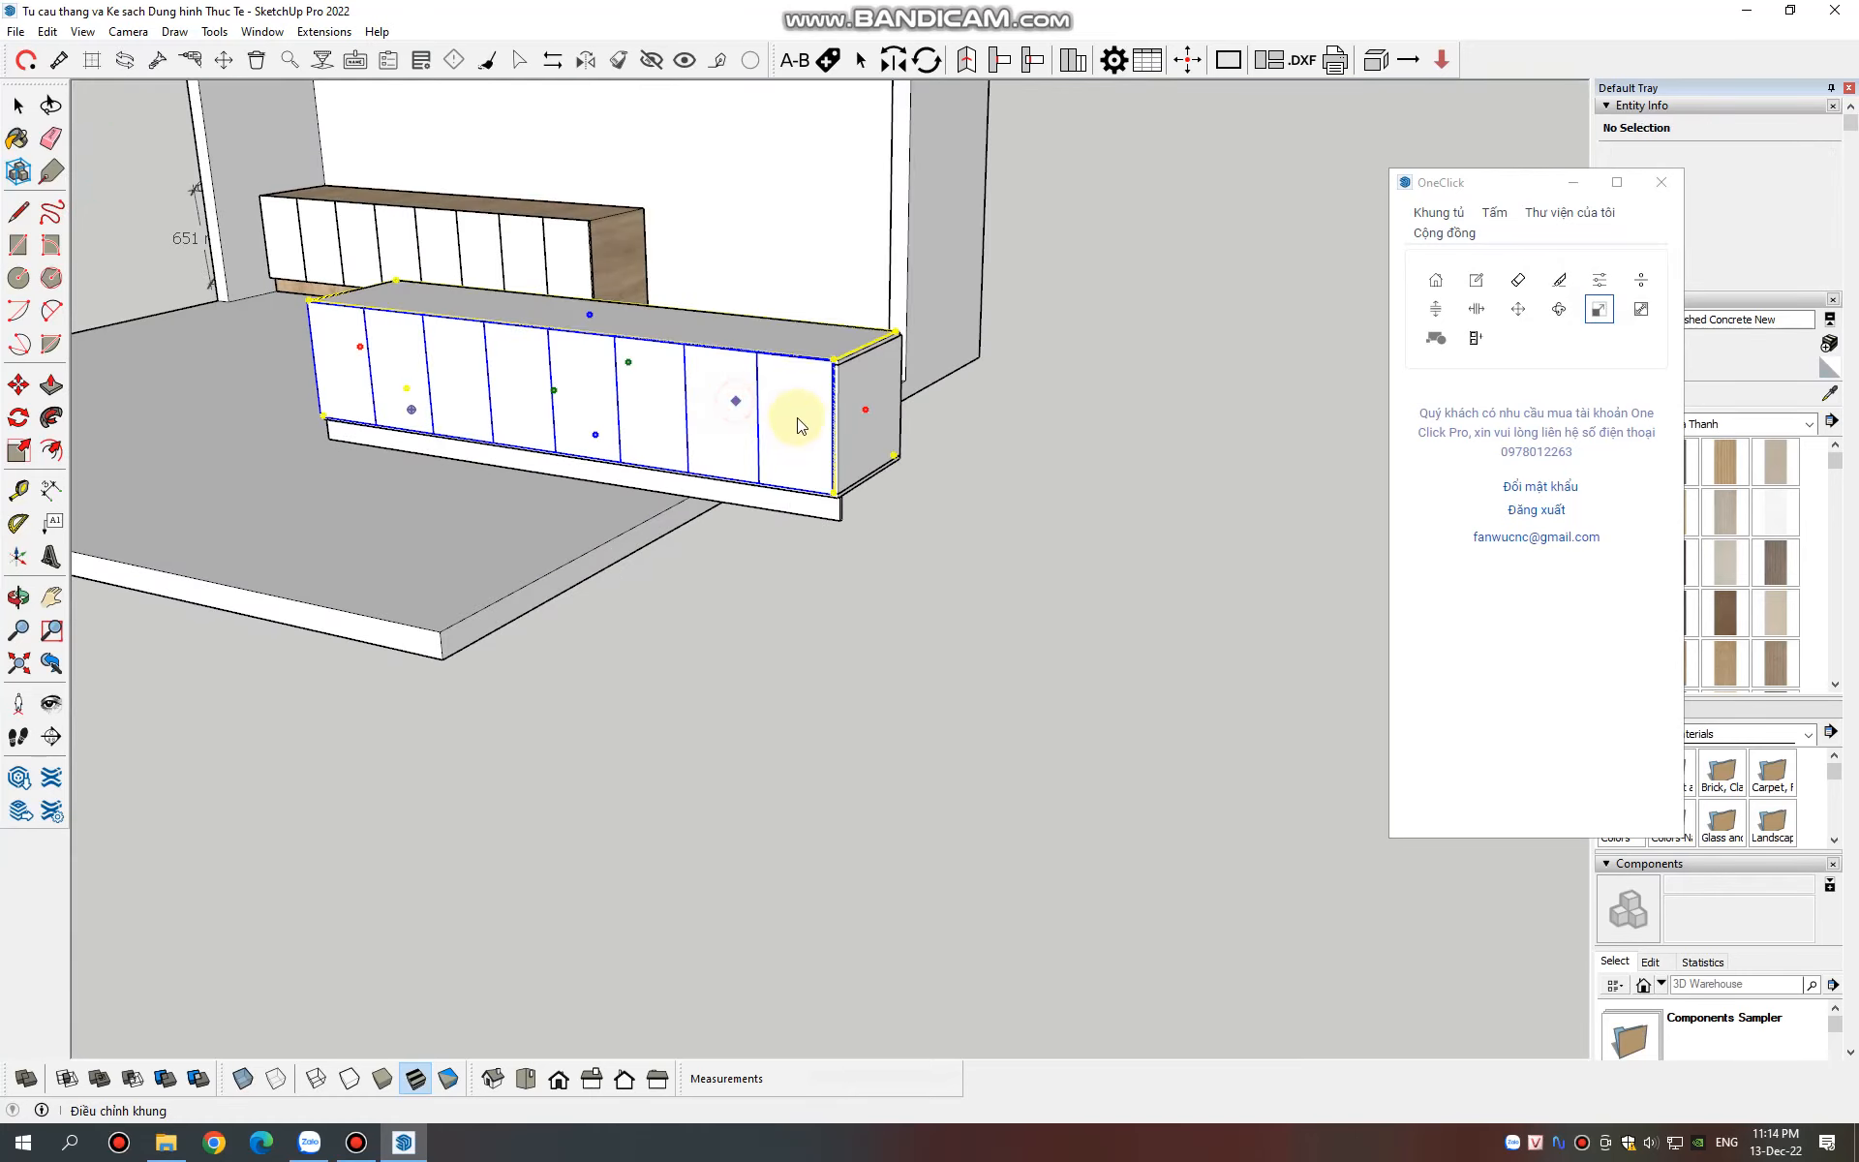
click(864, 428)
middle_drag(691, 486, 822, 340)
scroll(757, 411, up, 2)
scroll(757, 410, up, 2)
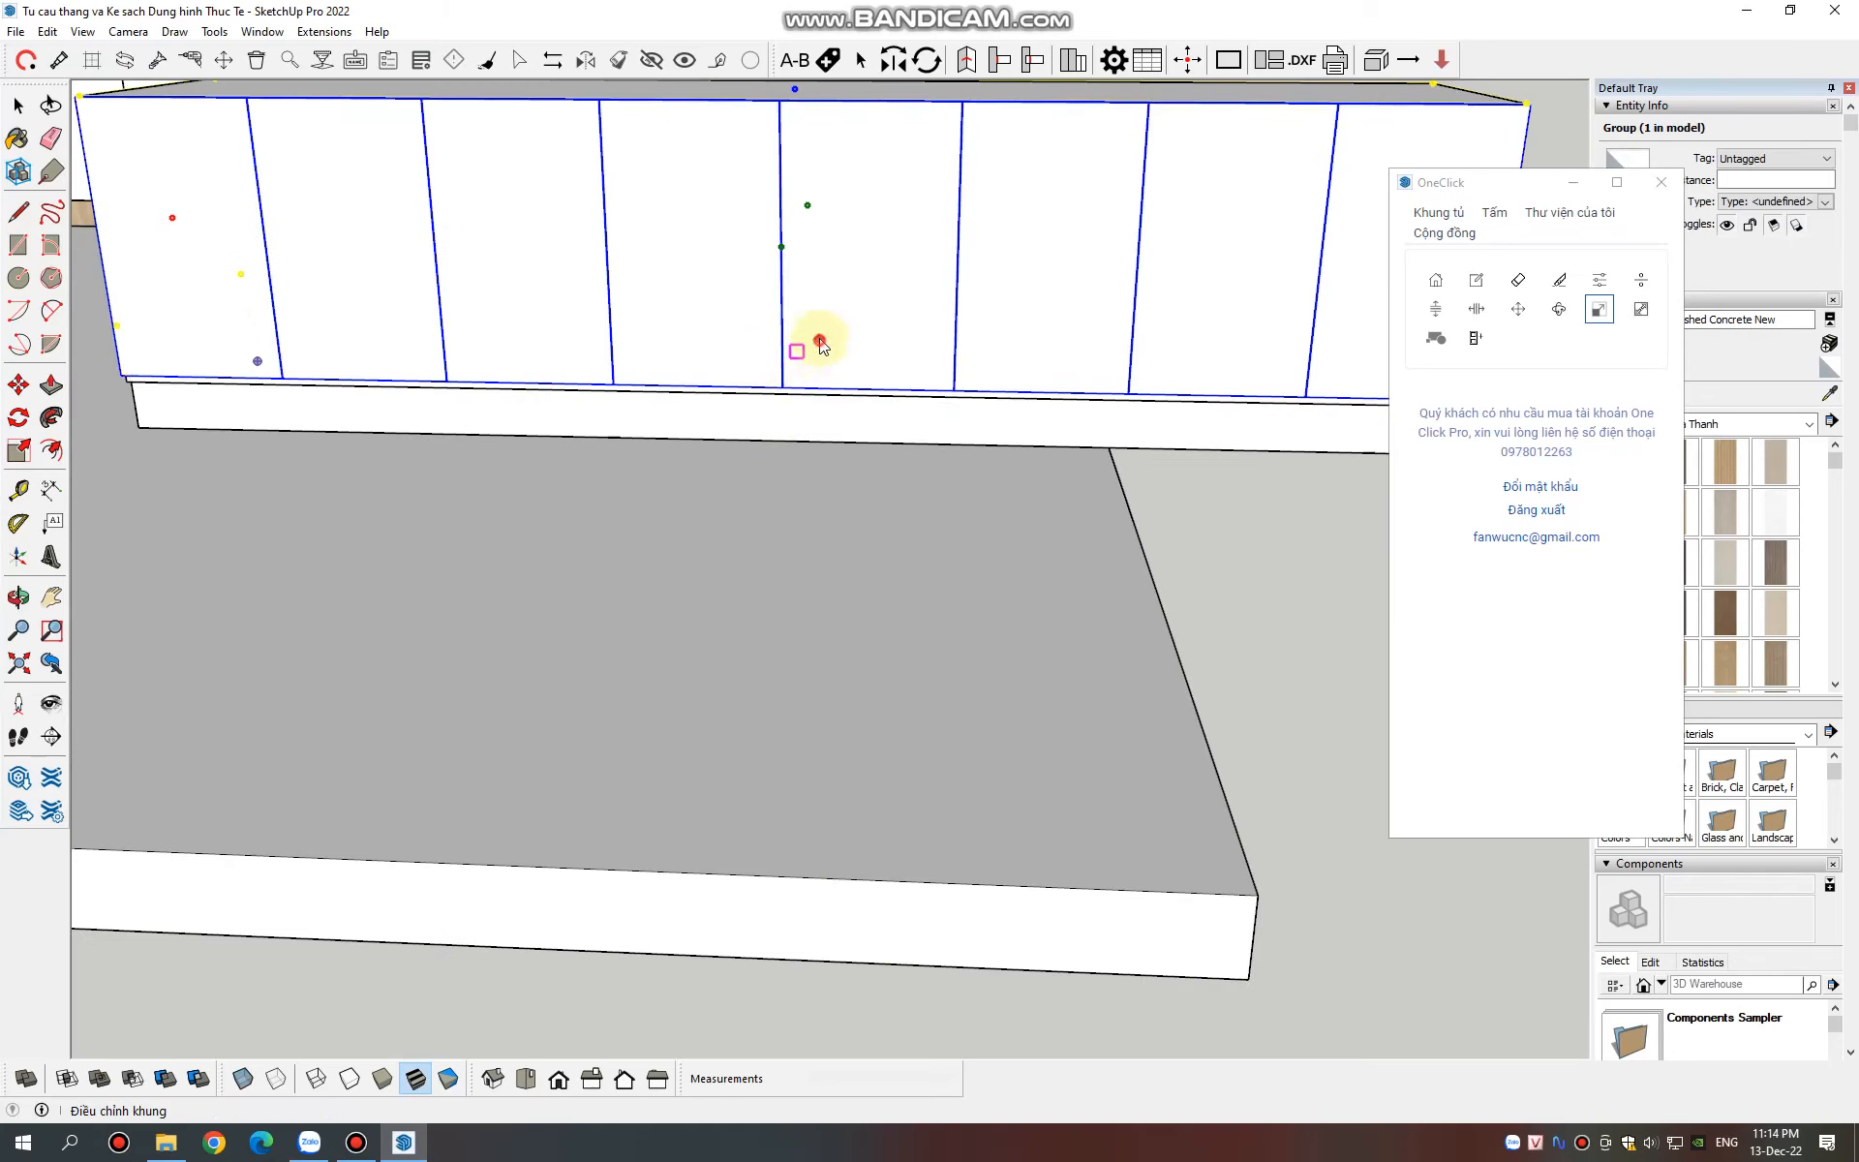
scroll(877, 426, down, 4)
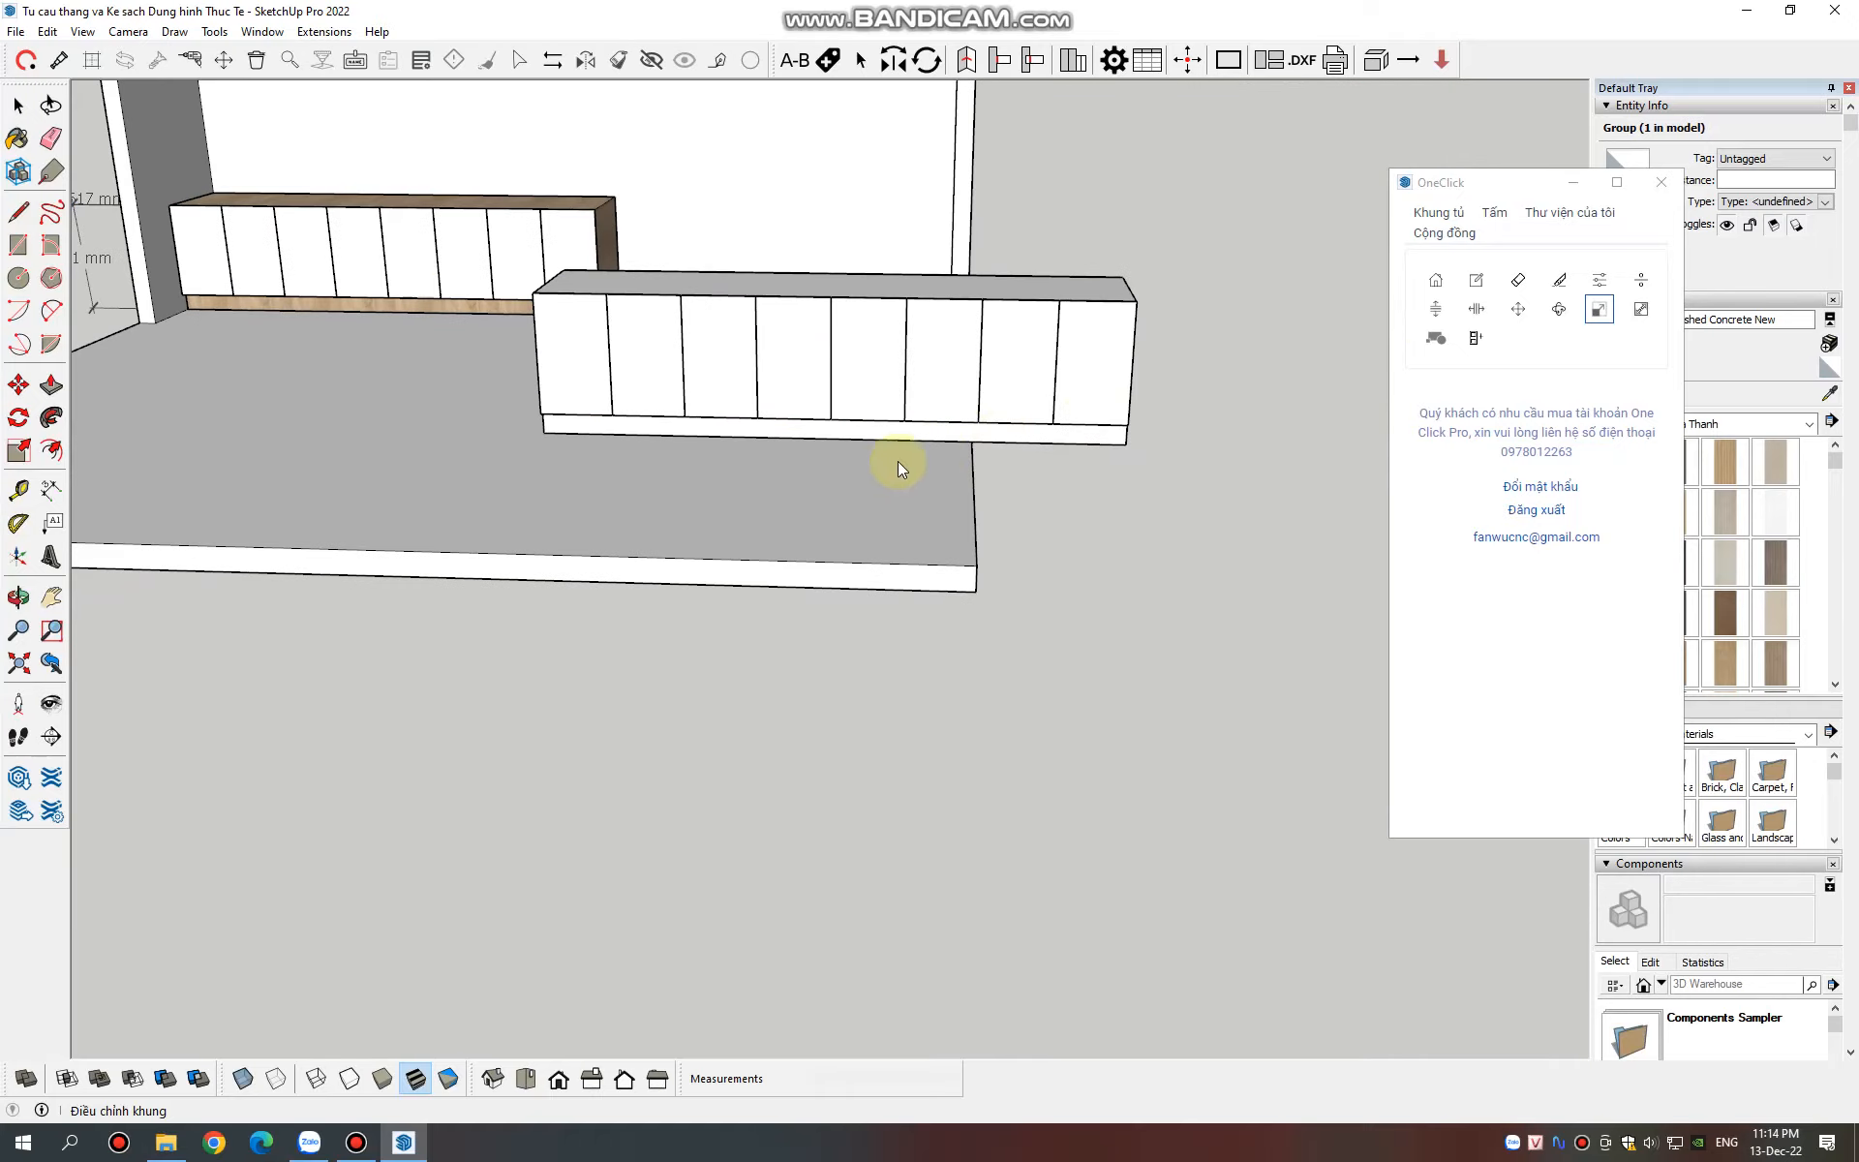
Check the door group's gap parameters and dimension the gap between the first two doors at their upper edge
click(1476, 279)
click(1078, 394)
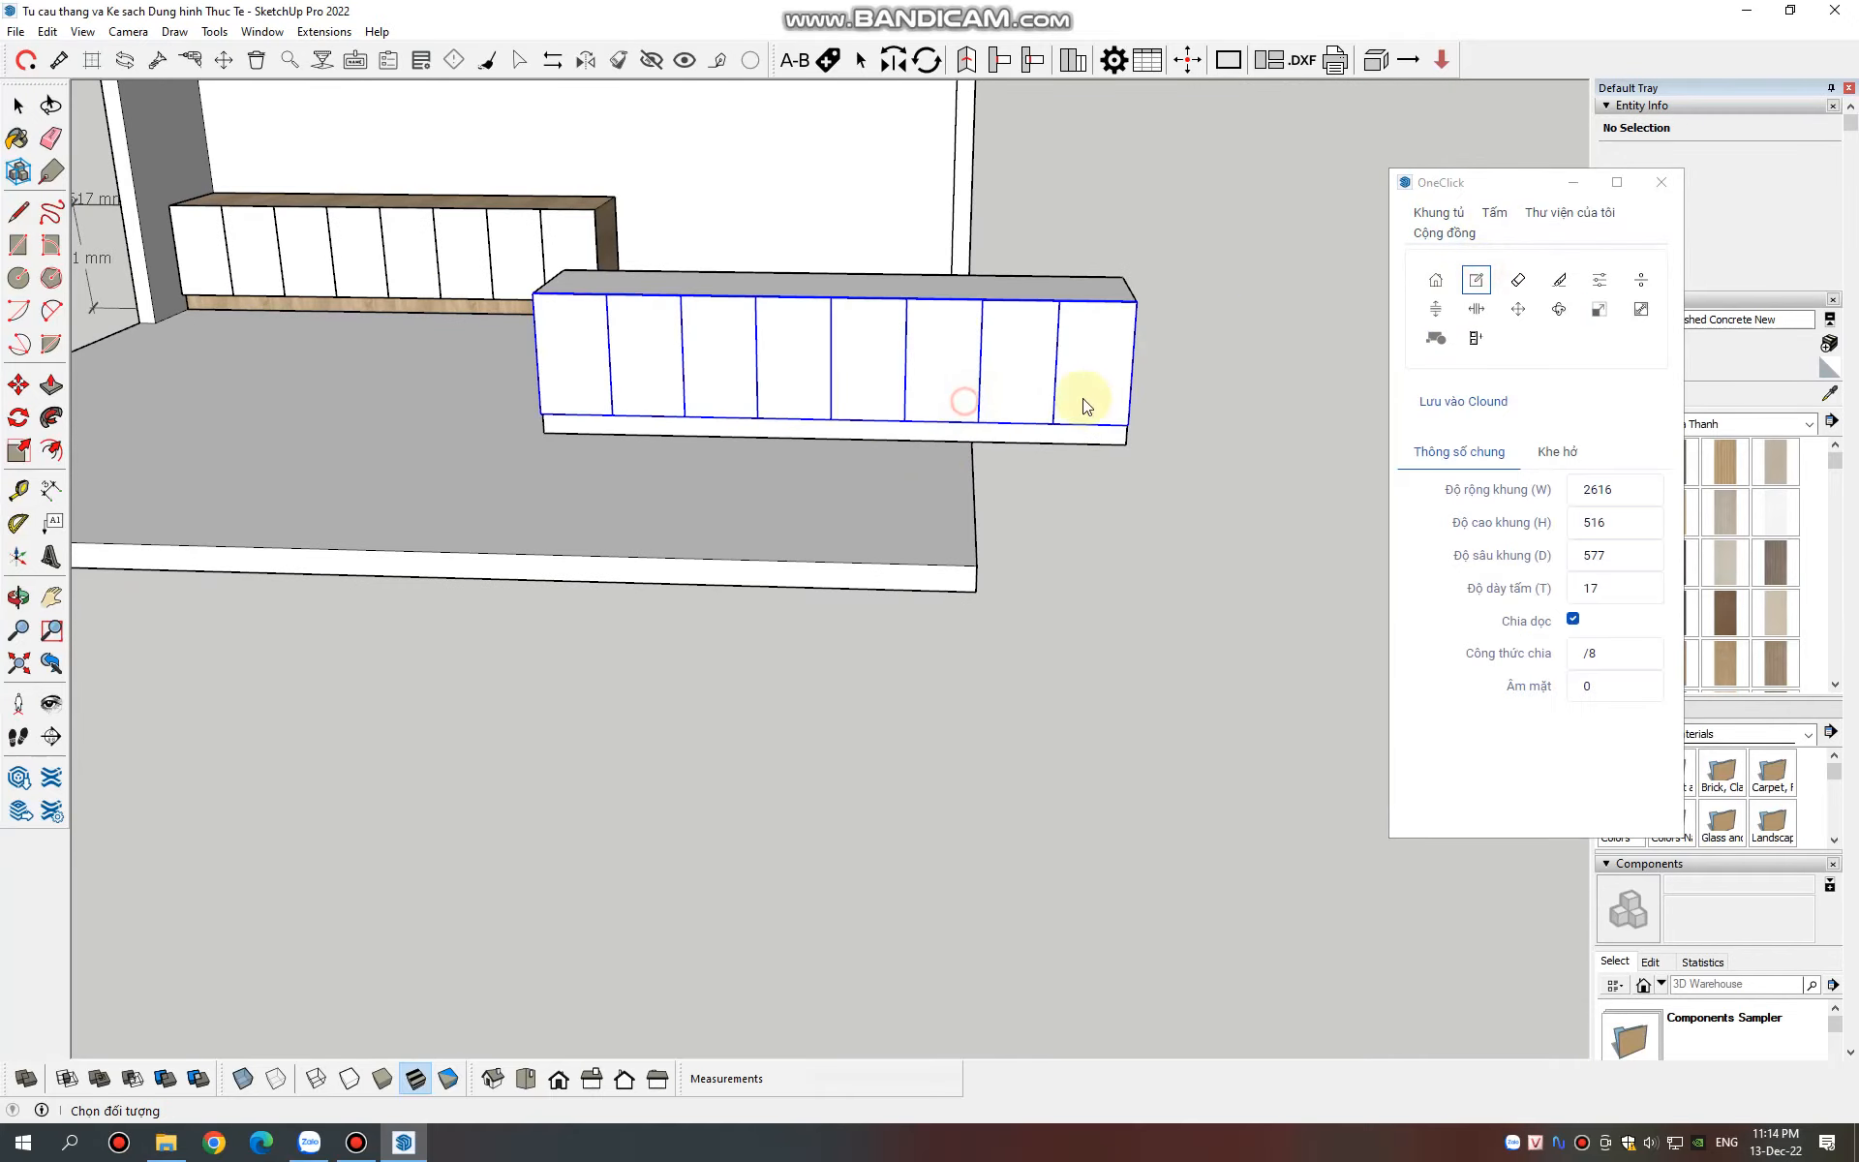
click(1569, 451)
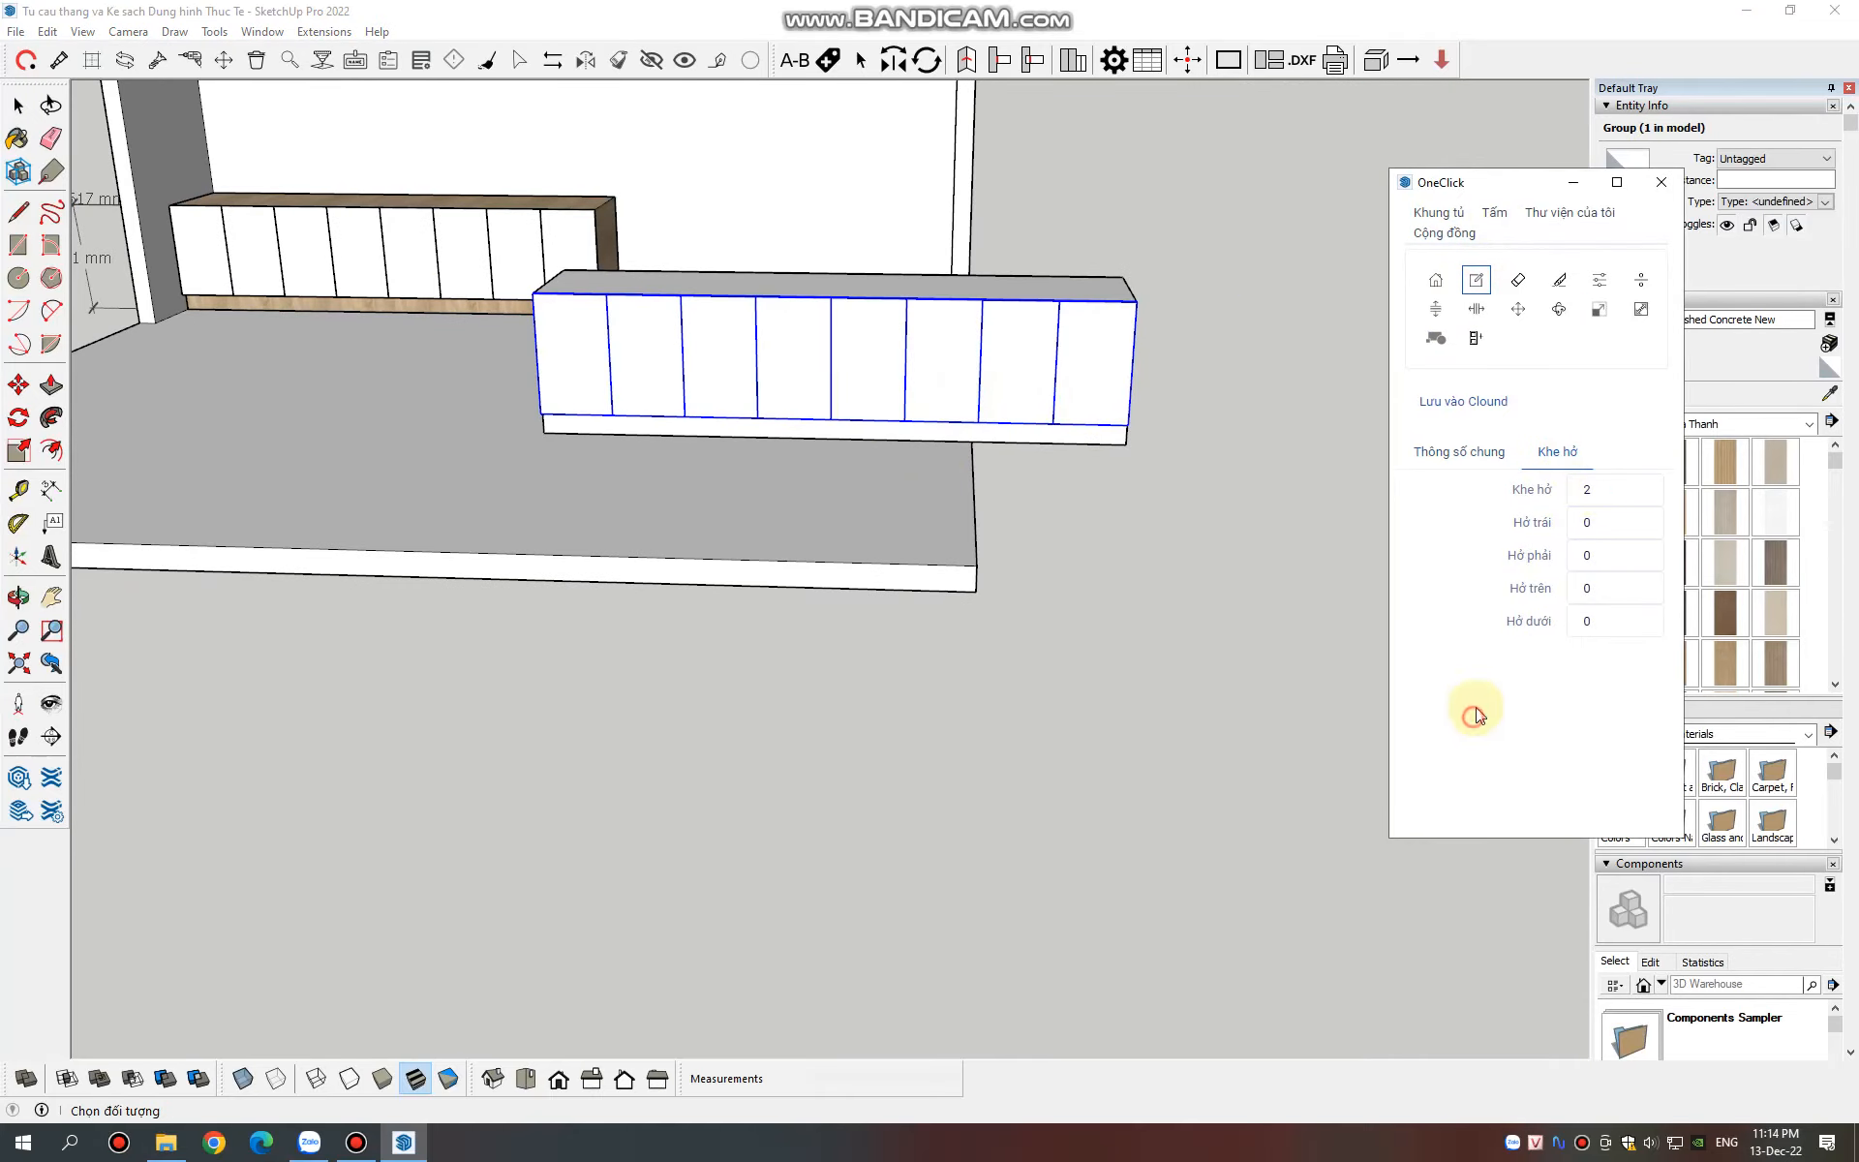
scroll(997, 584, down, 3)
scroll(916, 450, up, 5)
scroll(916, 450, up, 6)
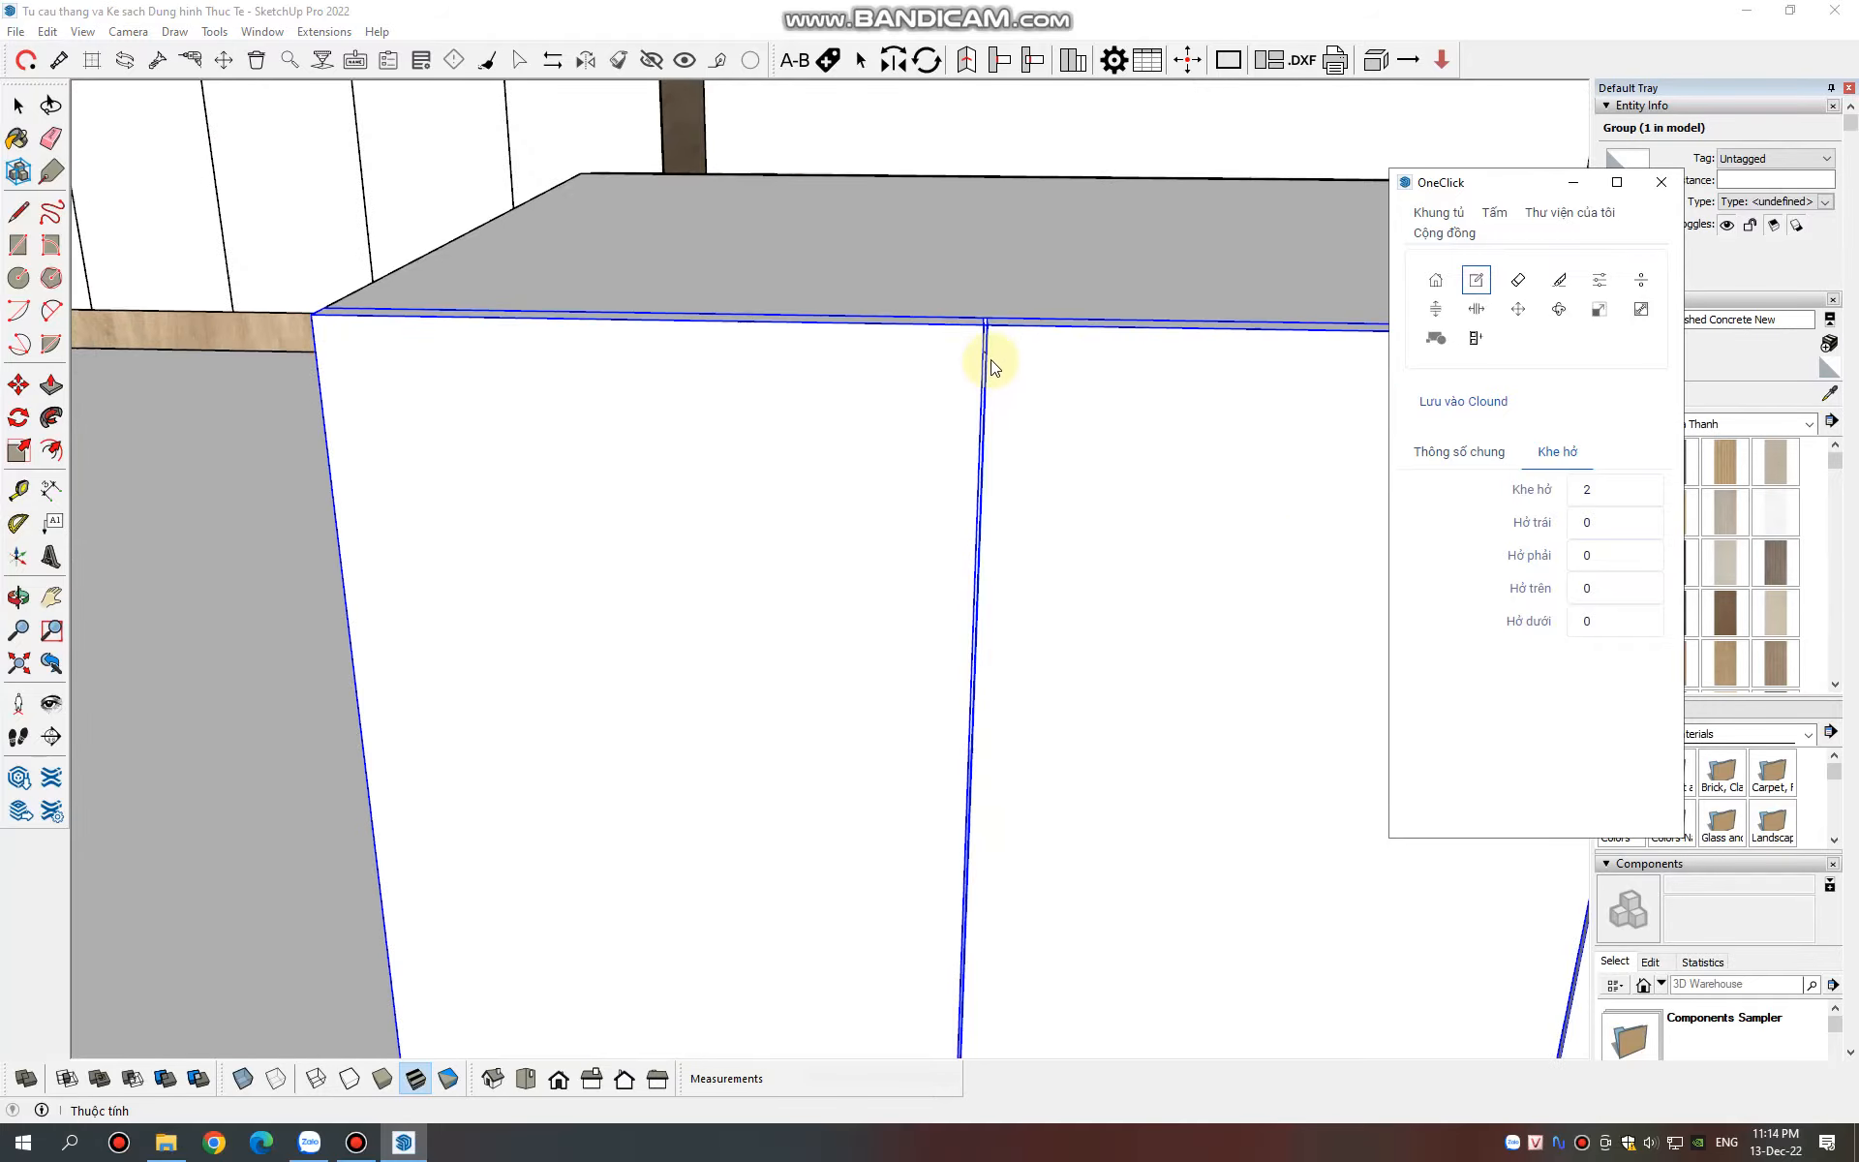
click(51, 489)
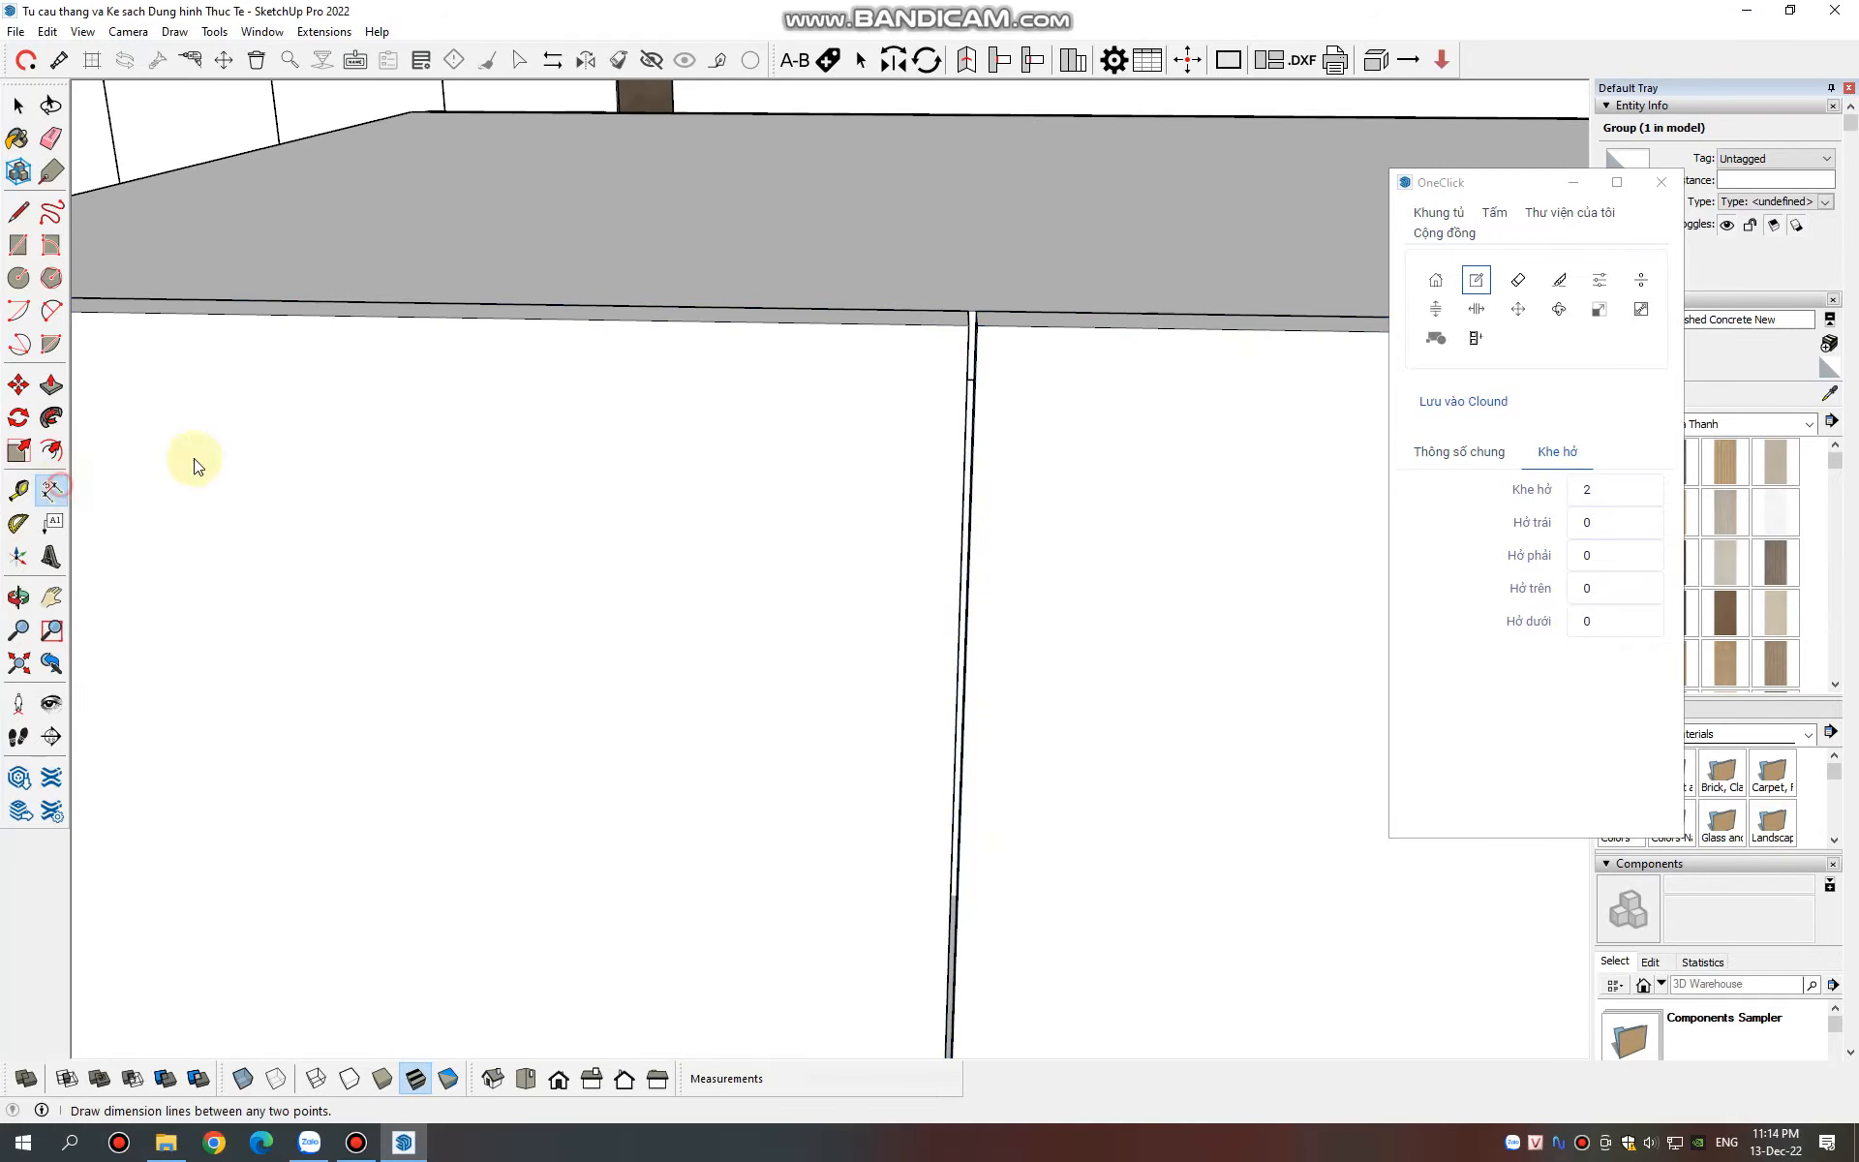
click(969, 325)
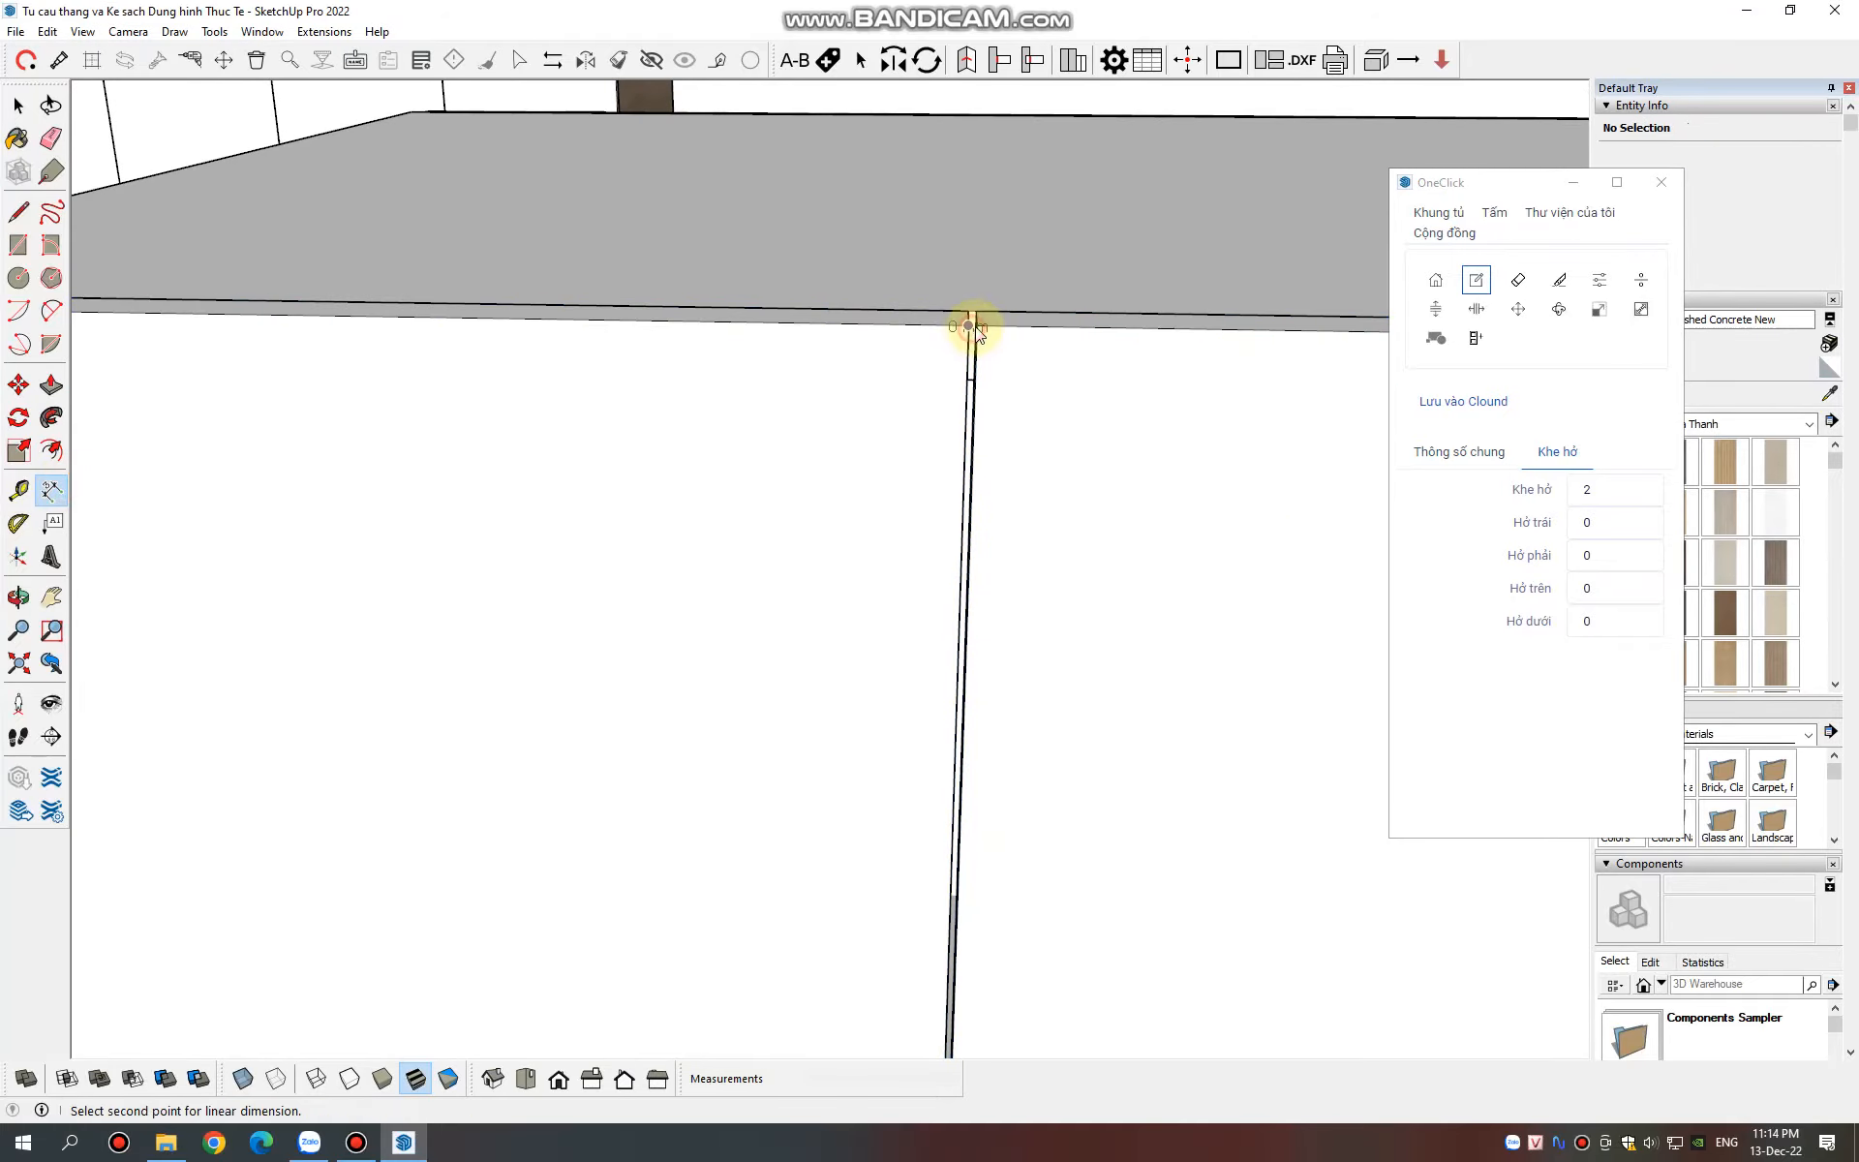
click(1012, 241)
click(18, 104)
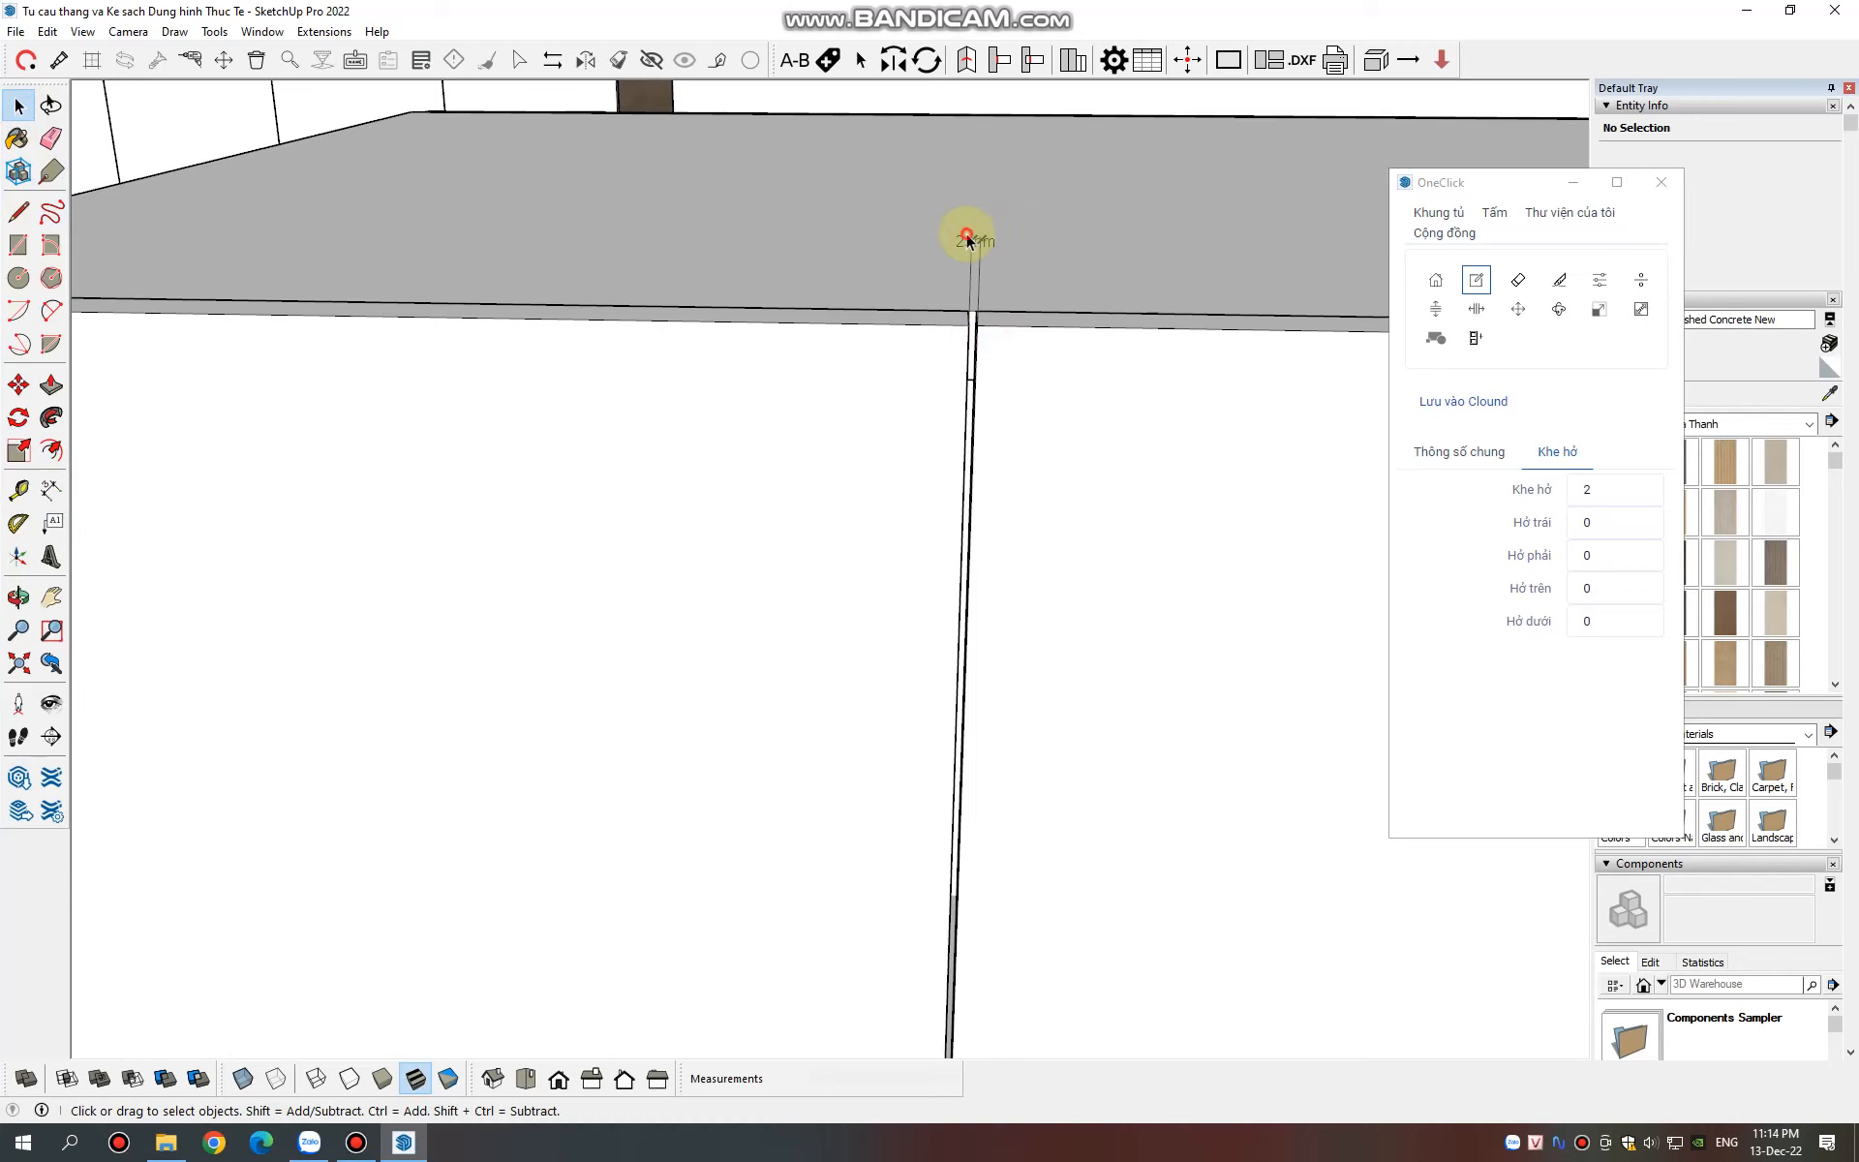
scroll(976, 248, down, 10)
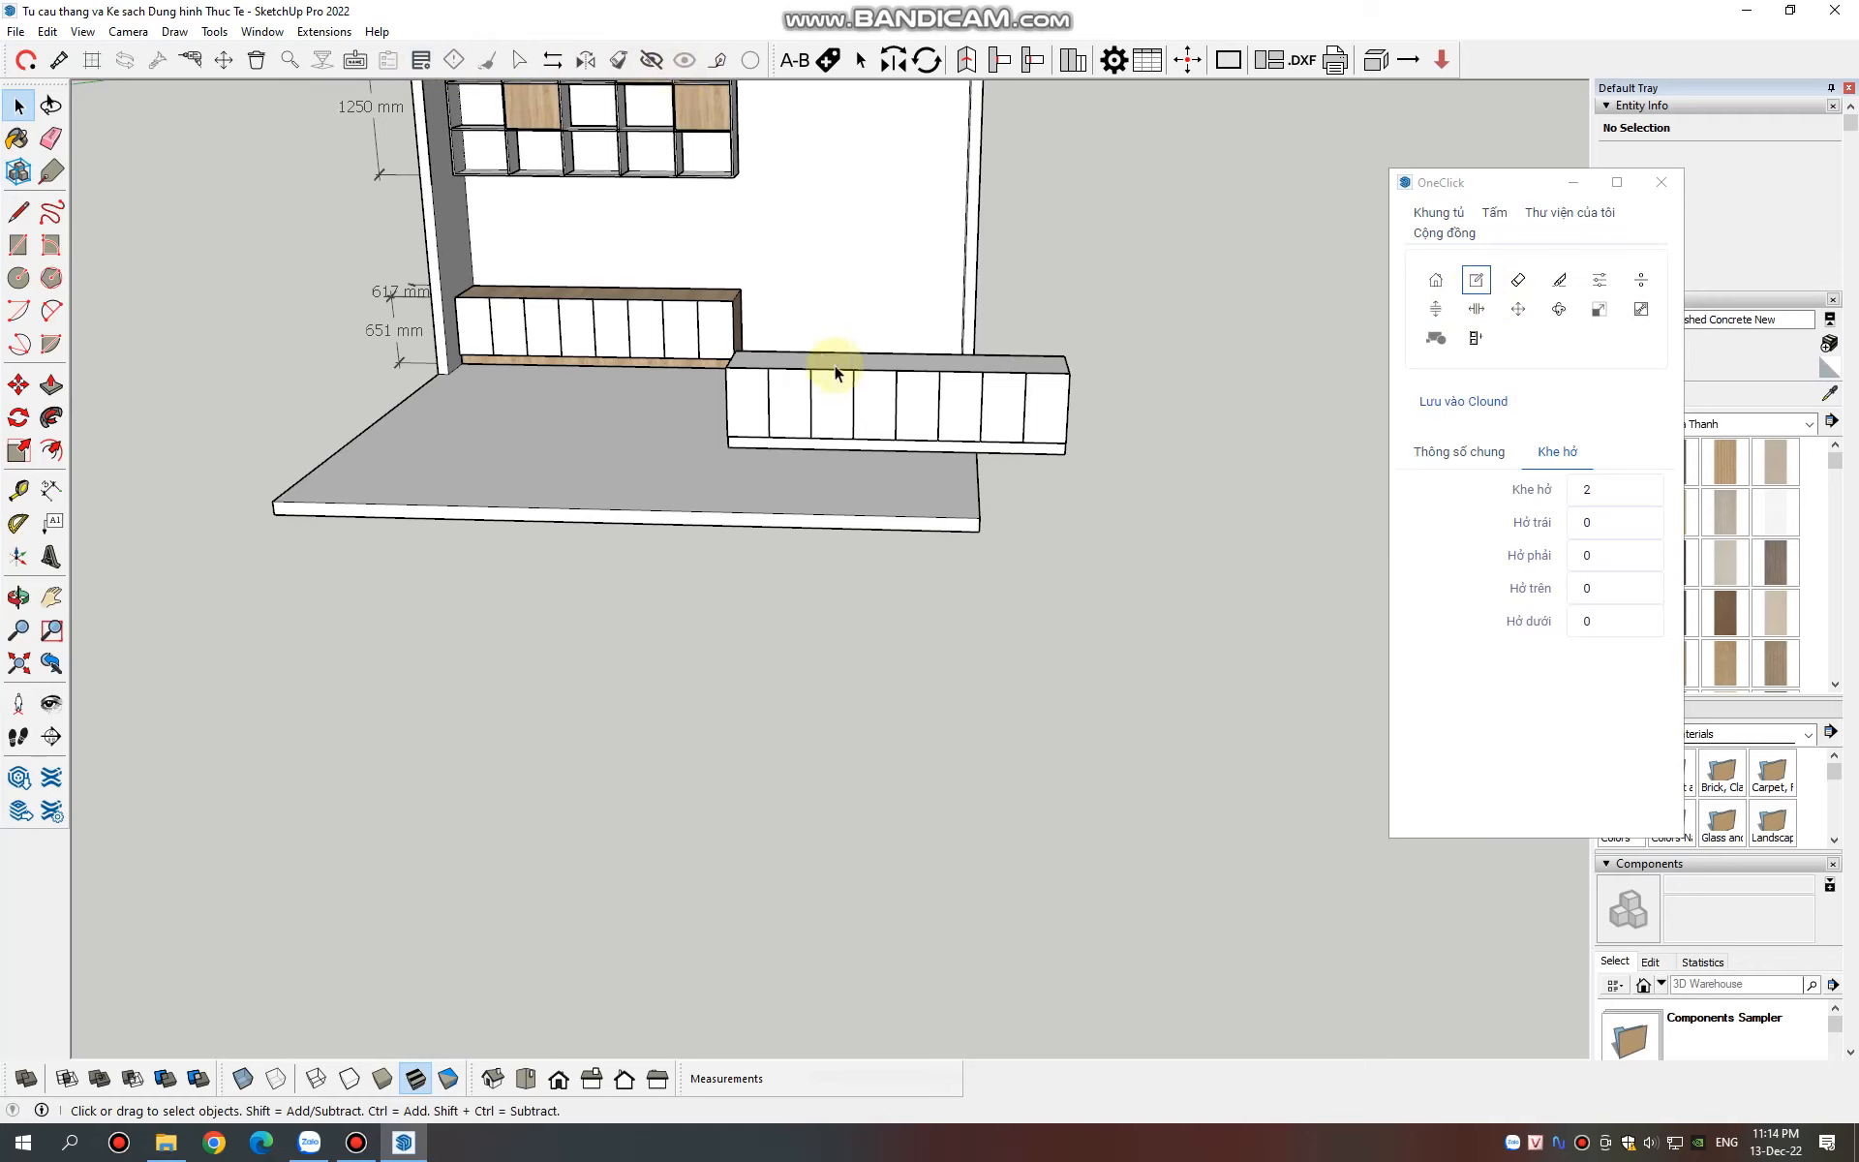
Hide all eight door panels of the new base cabinet to expose its interior
click(653, 61)
scroll(829, 403, up, 5)
click(665, 418)
click(730, 406)
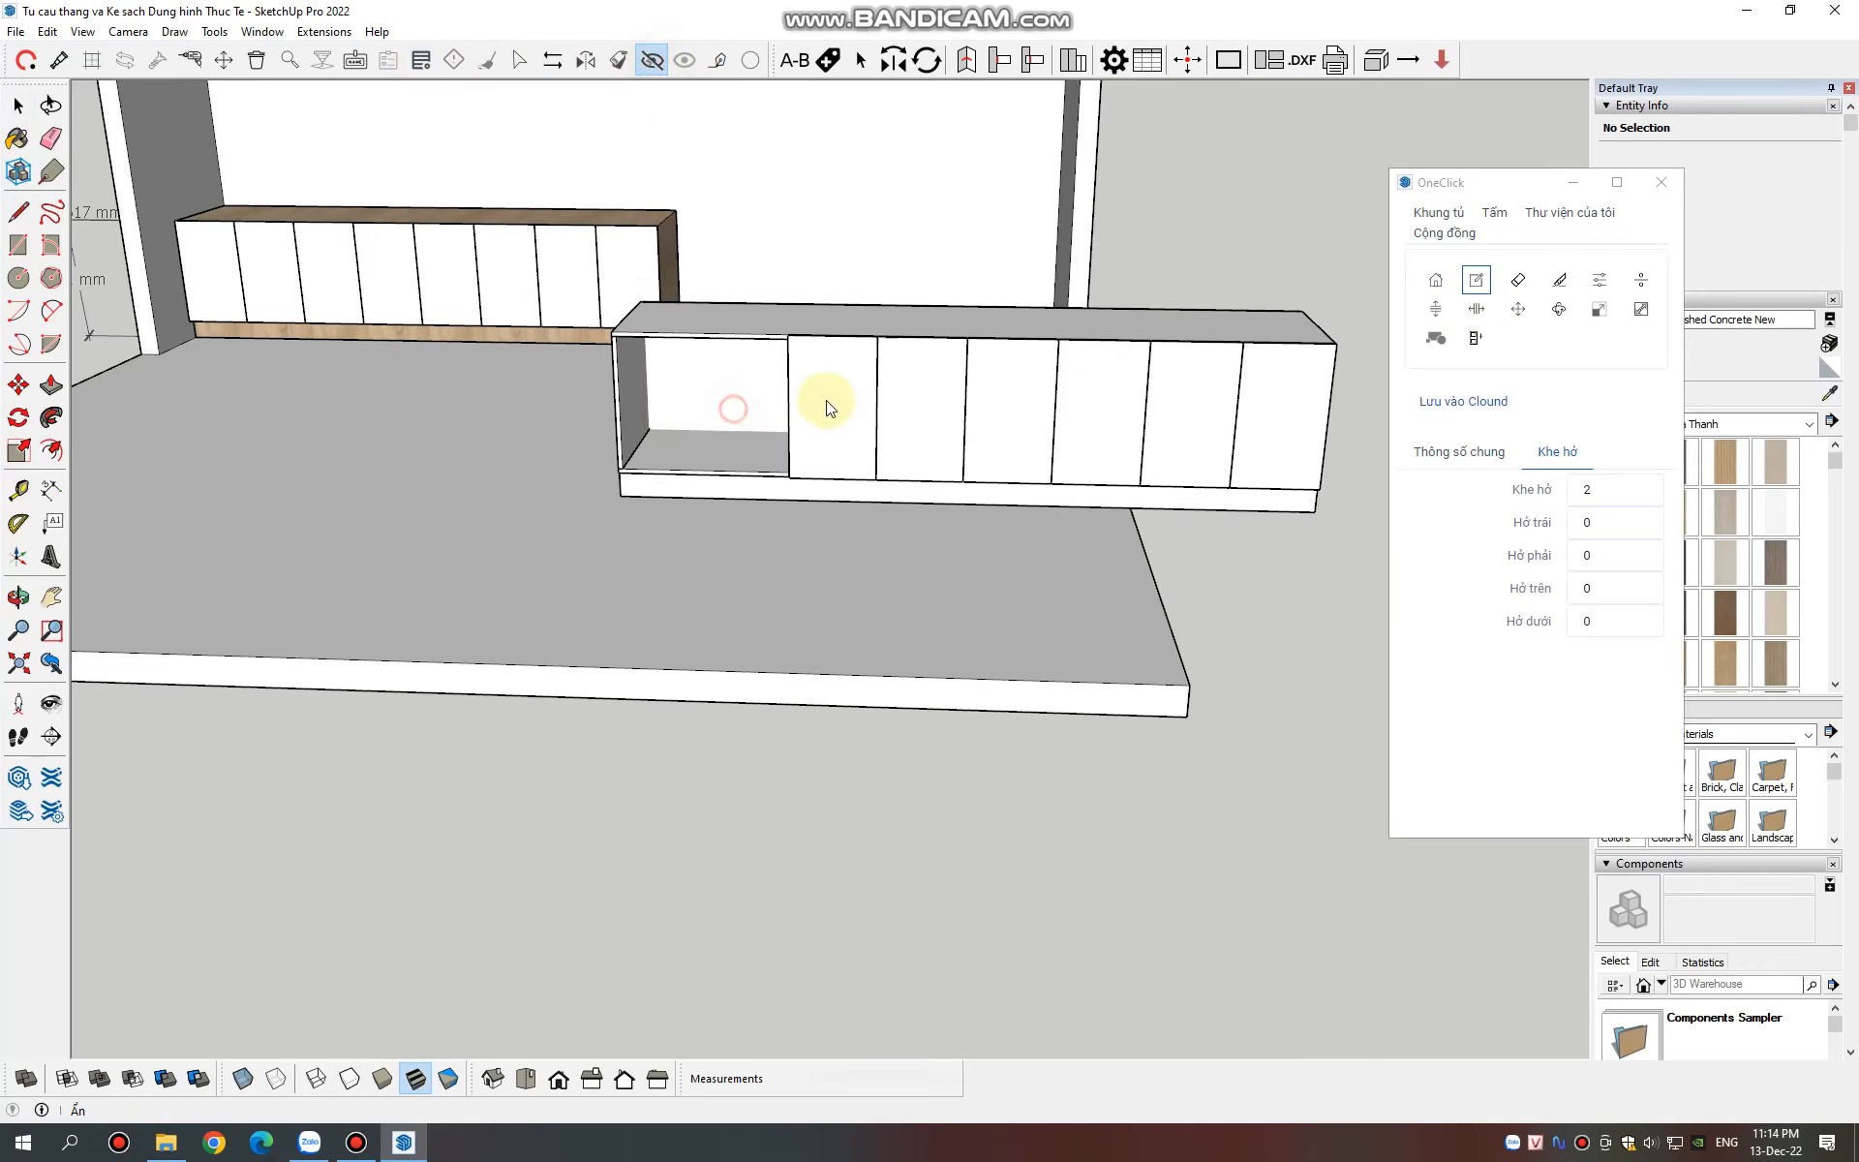
click(833, 405)
click(908, 403)
click(1006, 405)
click(1104, 411)
click(1179, 410)
click(1259, 410)
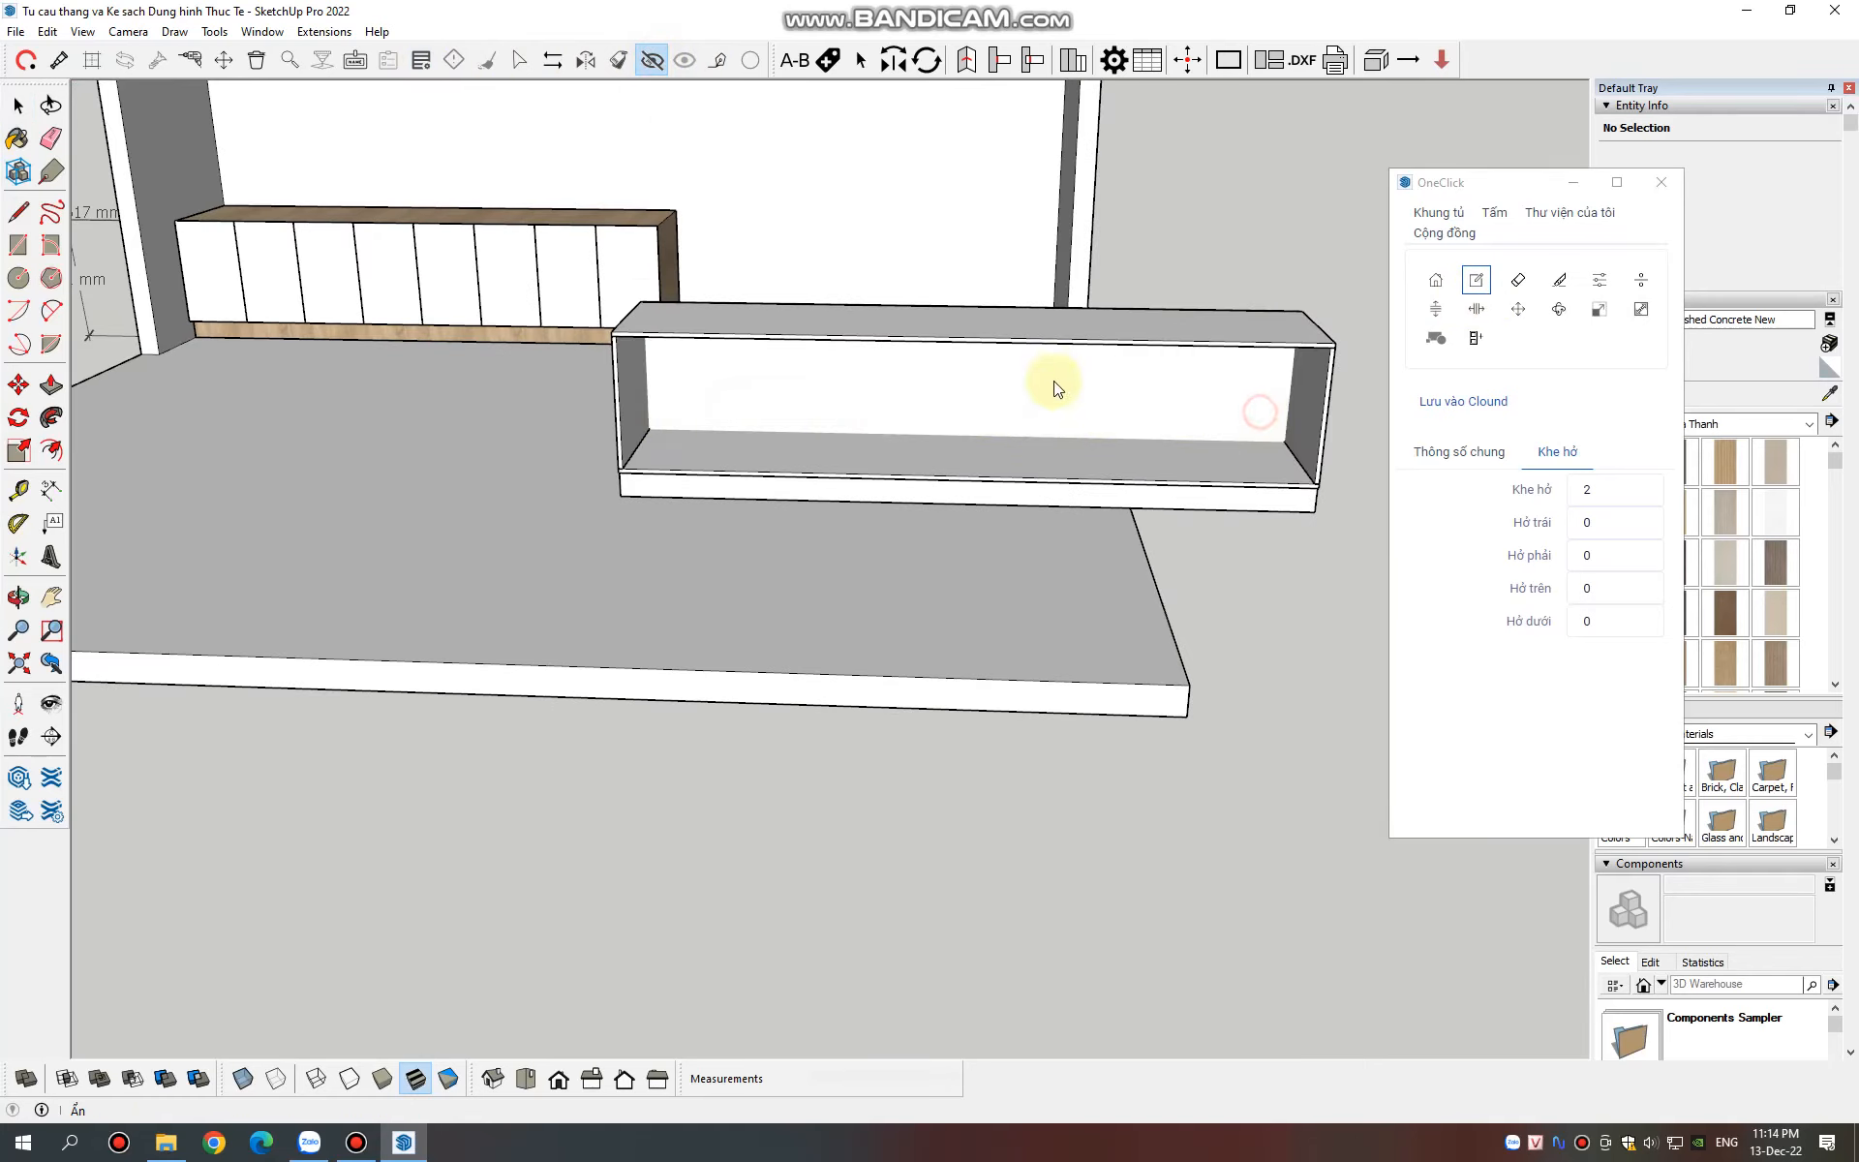
Divide the base cabinet's interior into eight equal compartments with vertical dividers 17 mm thick
click(1476, 308)
click(1020, 422)
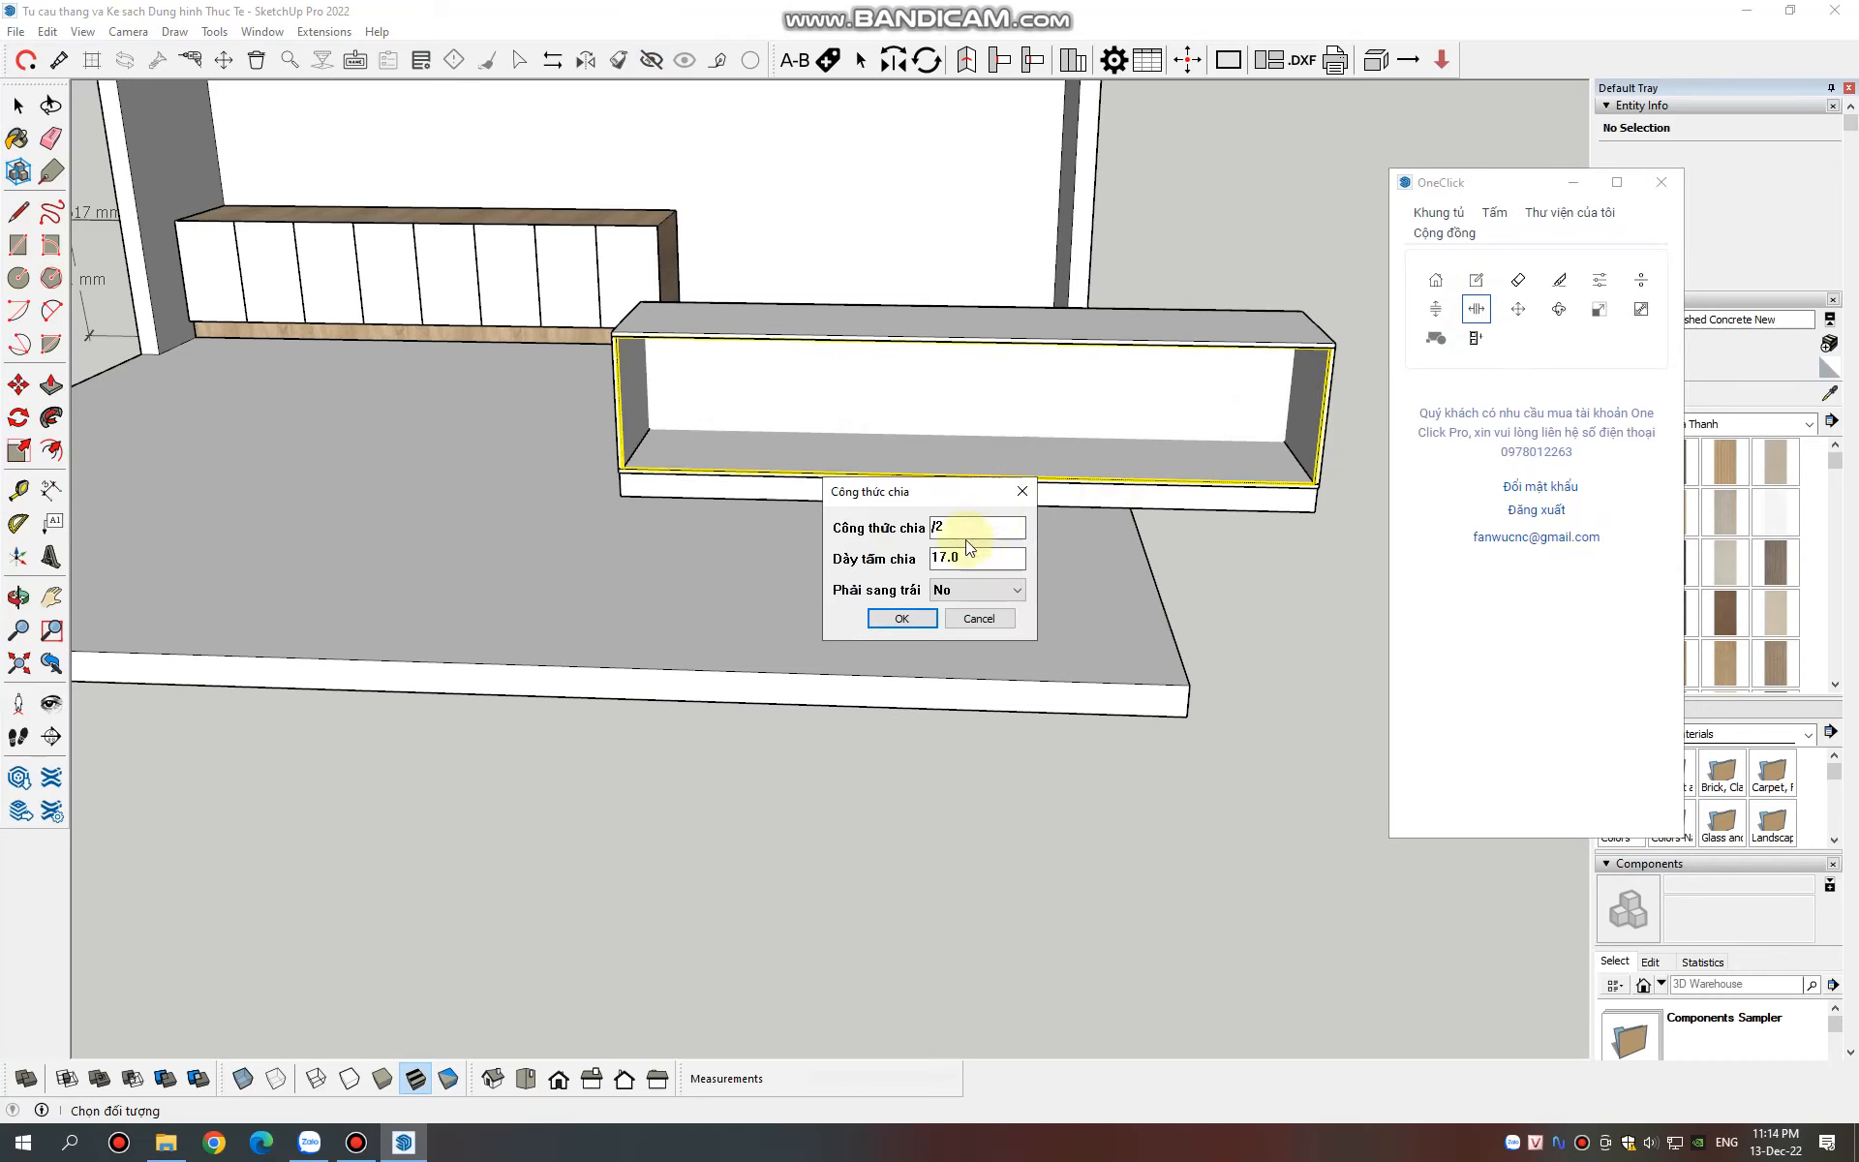
click(982, 528)
key(Return)
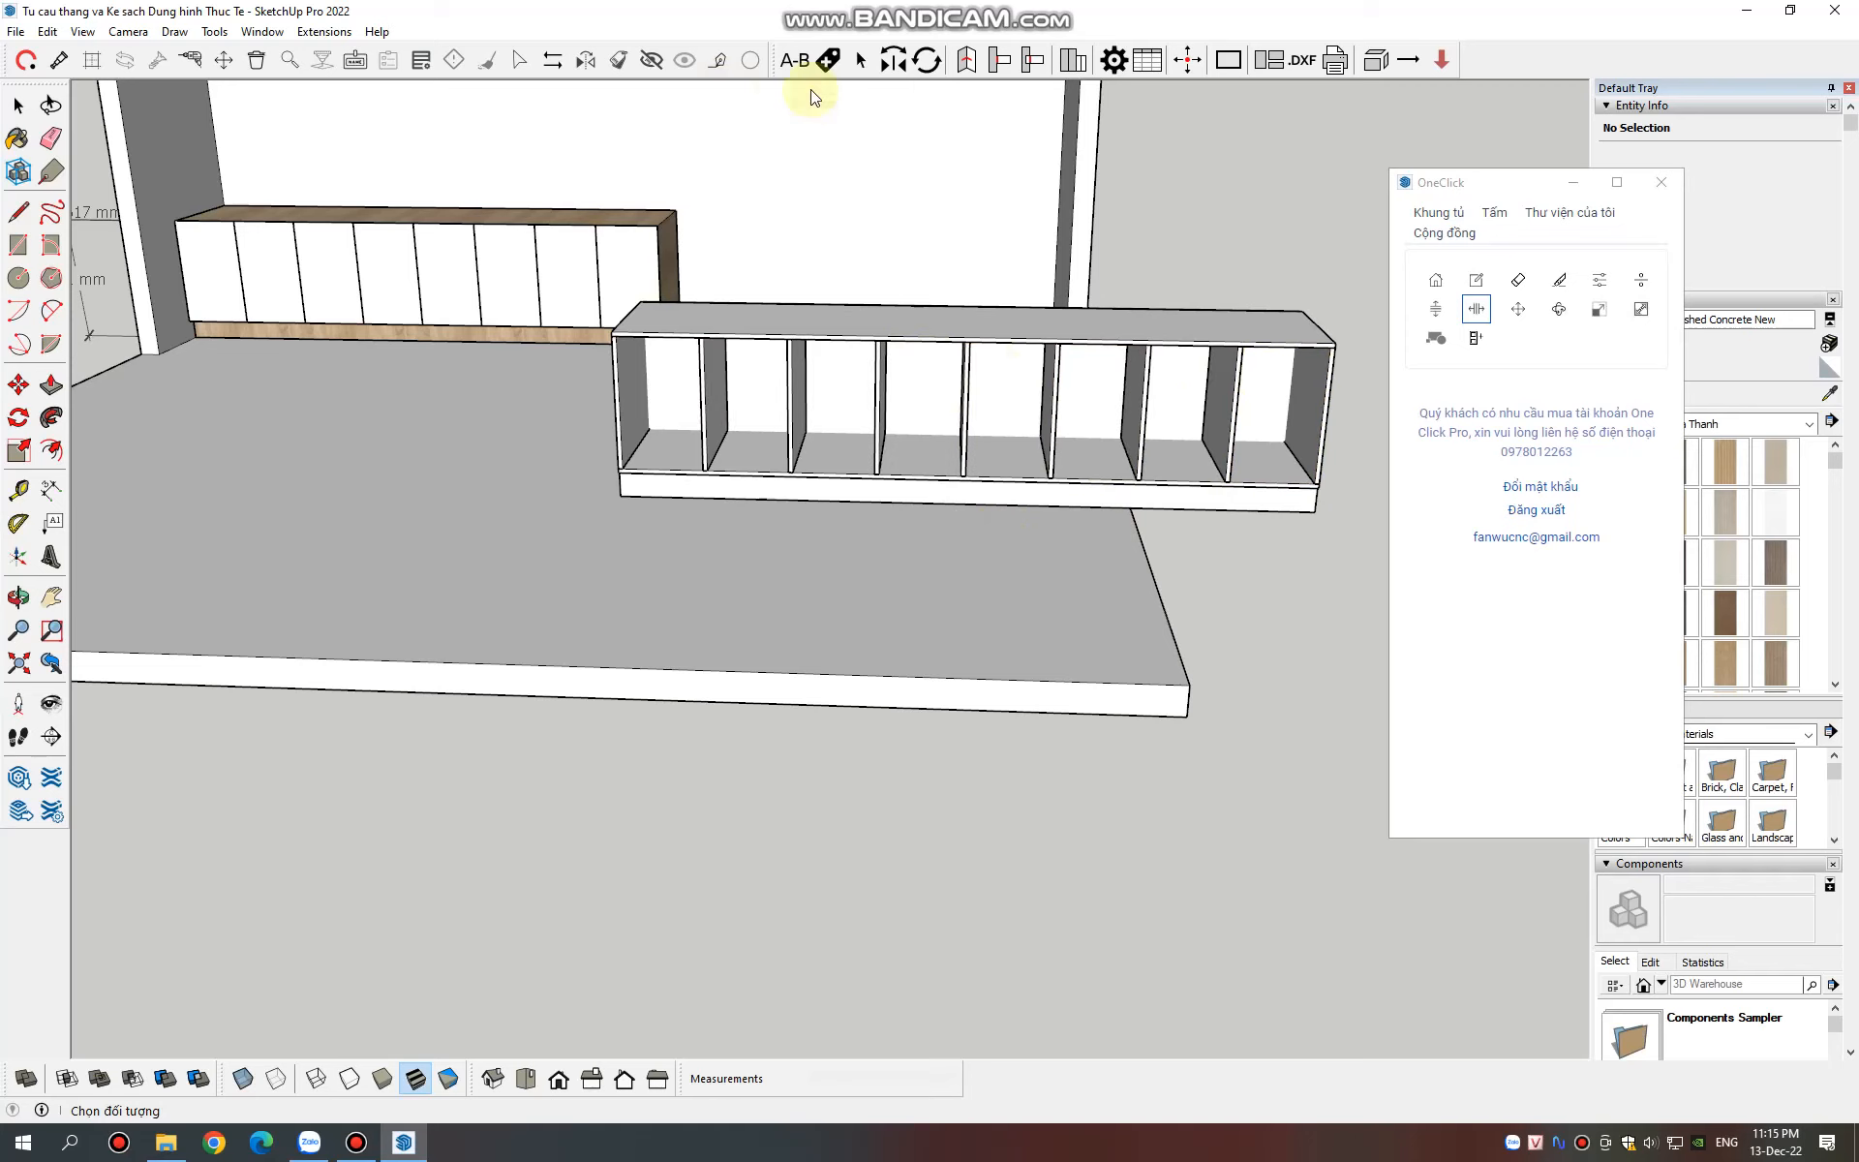
Open the base cabinet frame's properties and unhide all its door panels
scroll(638, 293, down, 2)
scroll(638, 292, down, 3)
click(1476, 280)
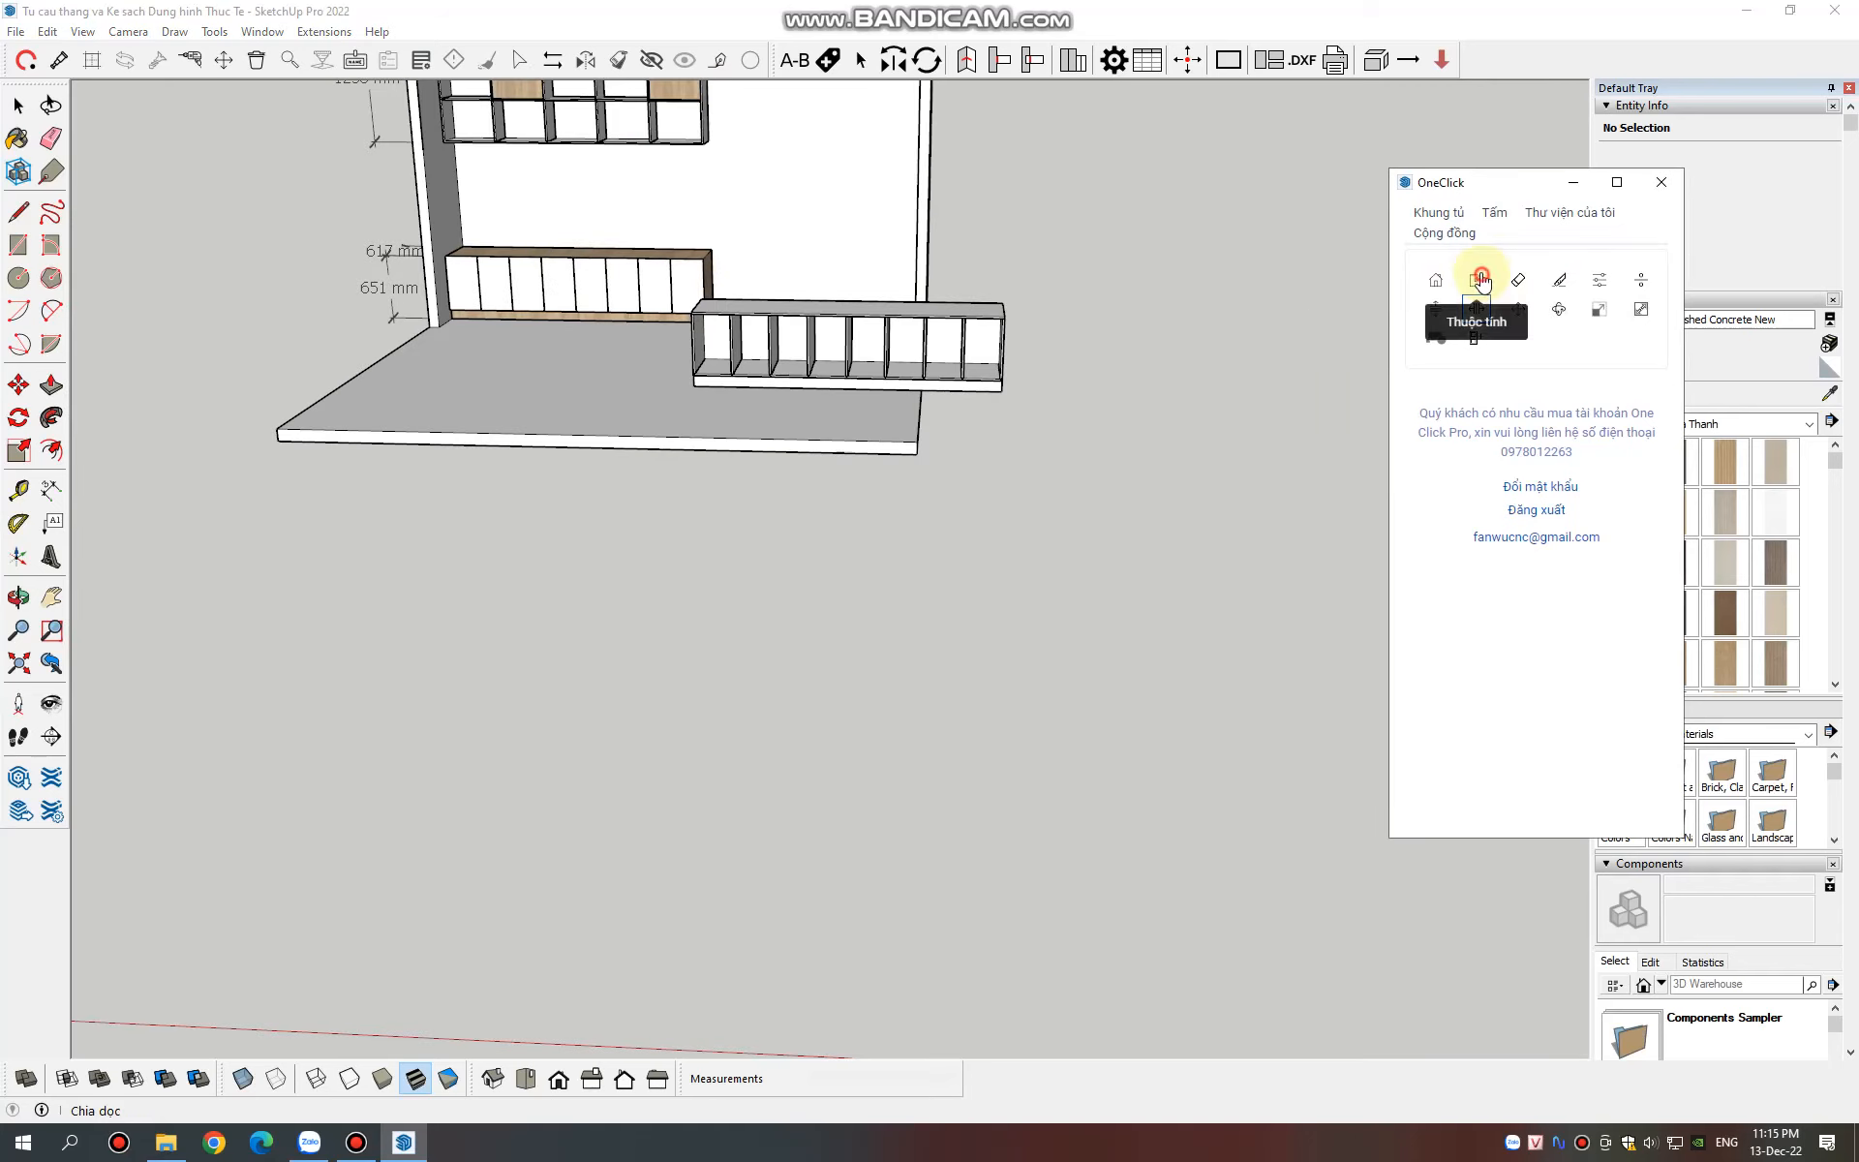
click(817, 316)
click(686, 62)
click(1242, 410)
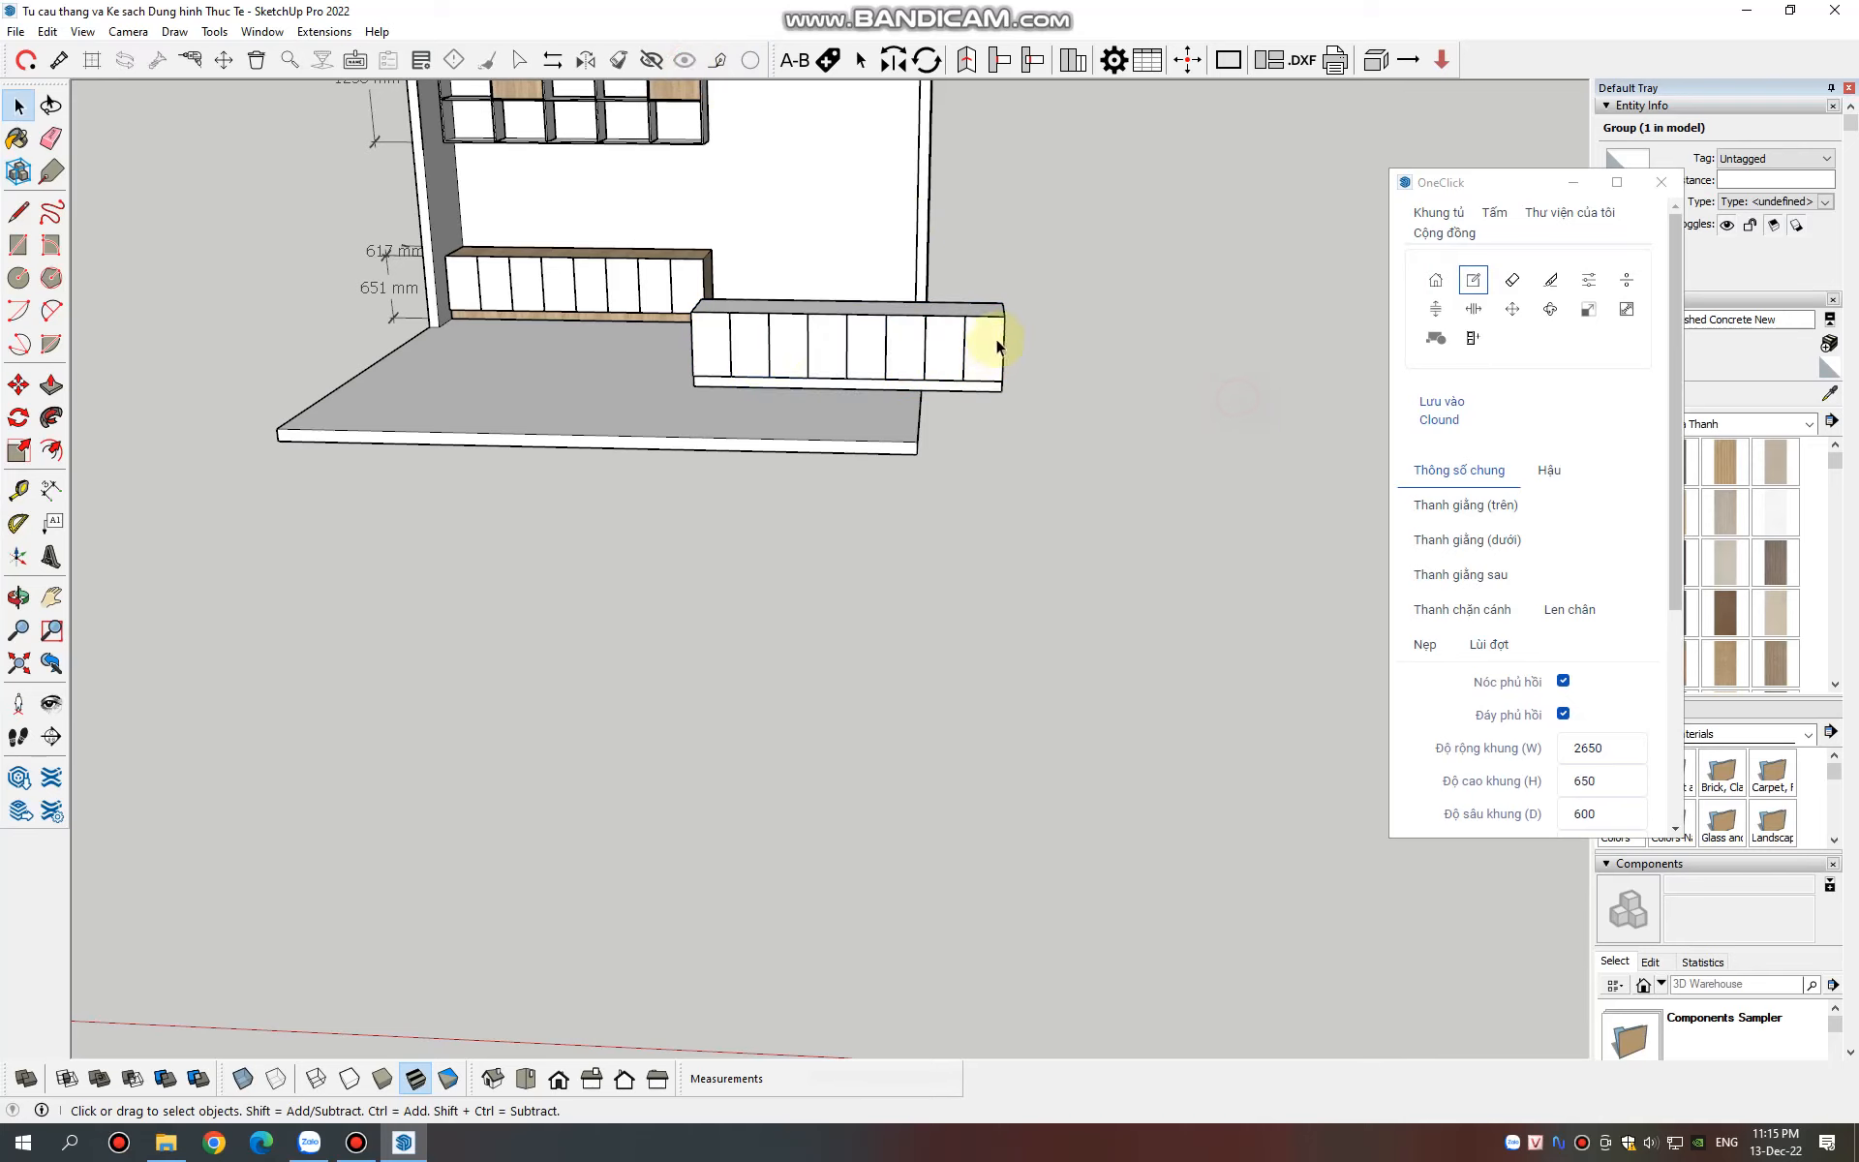
Dimension the width and height of the second compartment in the middle row of the new wall bookshelf
scroll(726, 426, down, 3)
scroll(896, 485, down, 1)
scroll(910, 290, up, 5)
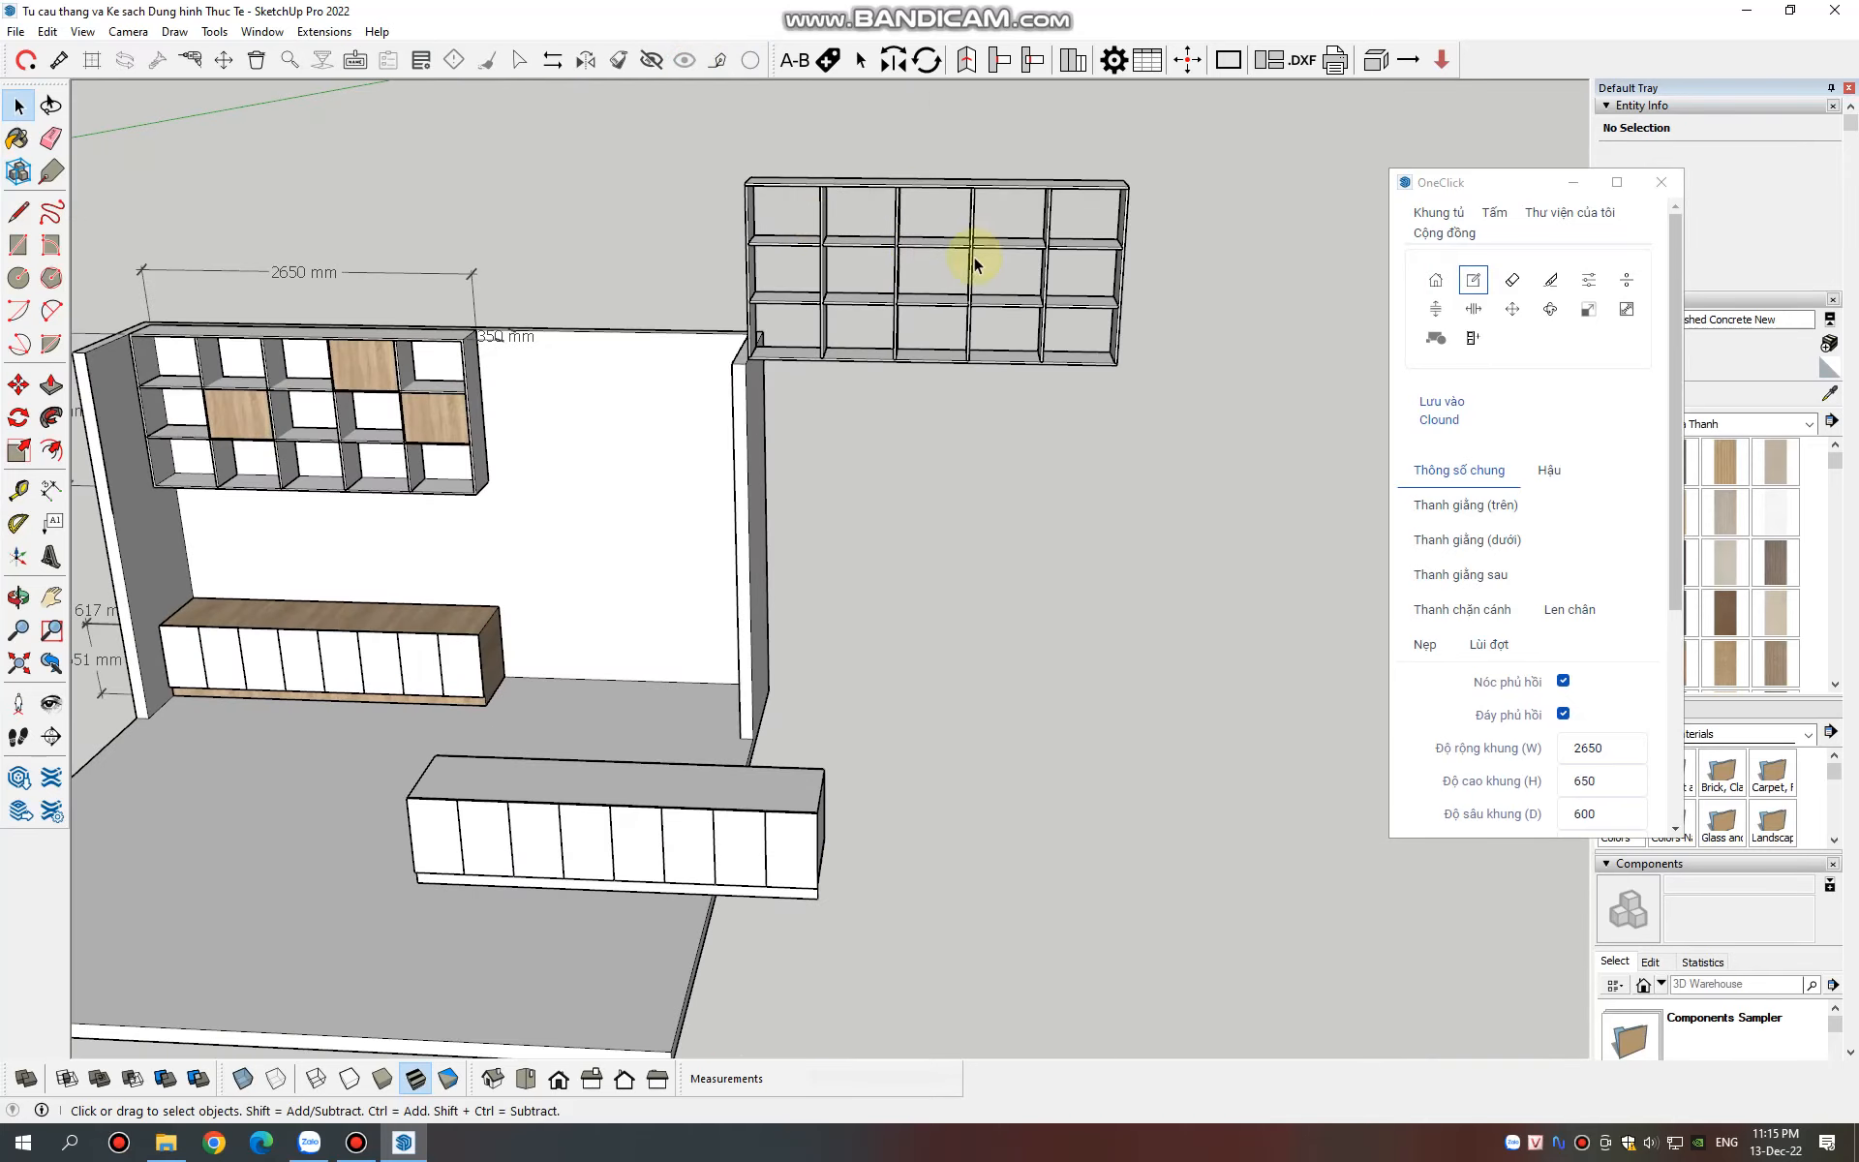
scroll(112, 465, up, 3)
scroll(247, 411, down, 4)
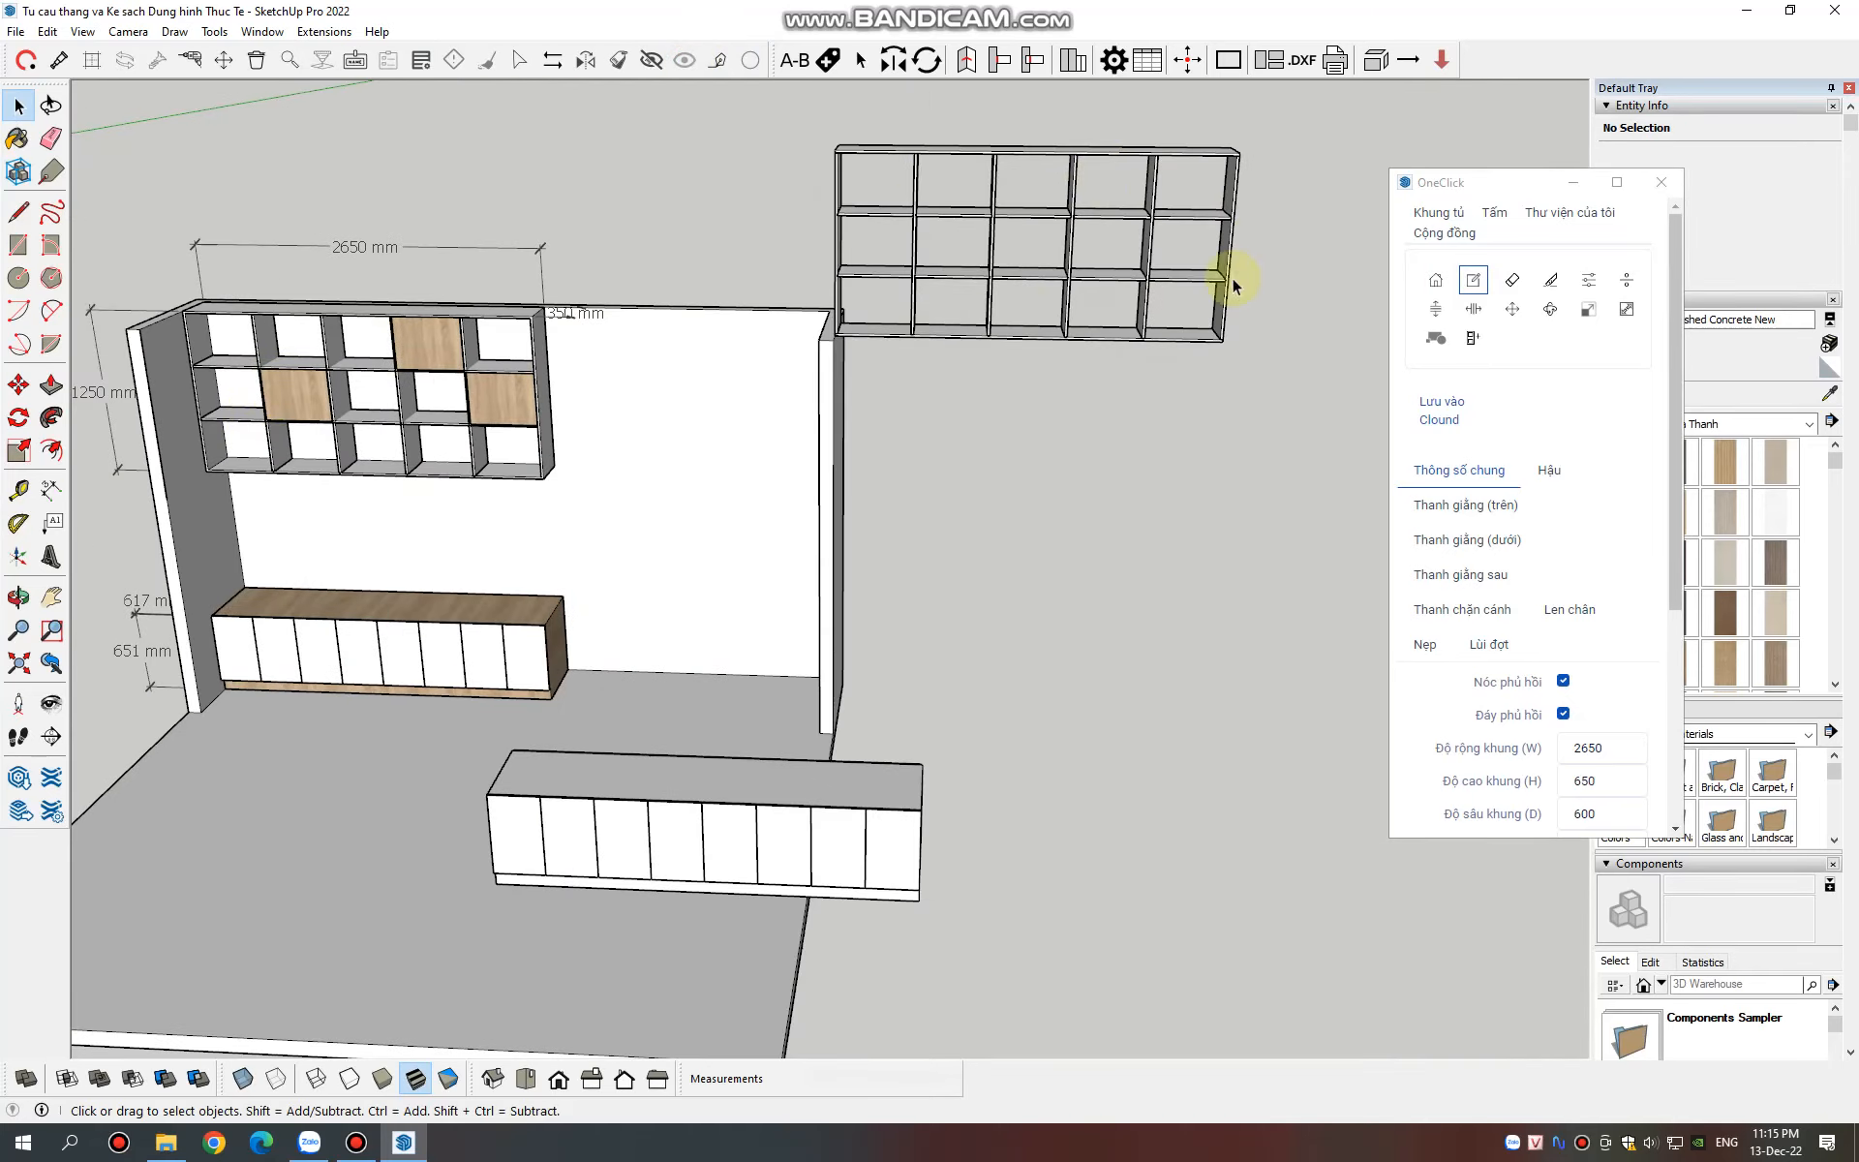
scroll(950, 187, up, 5)
click(50, 489)
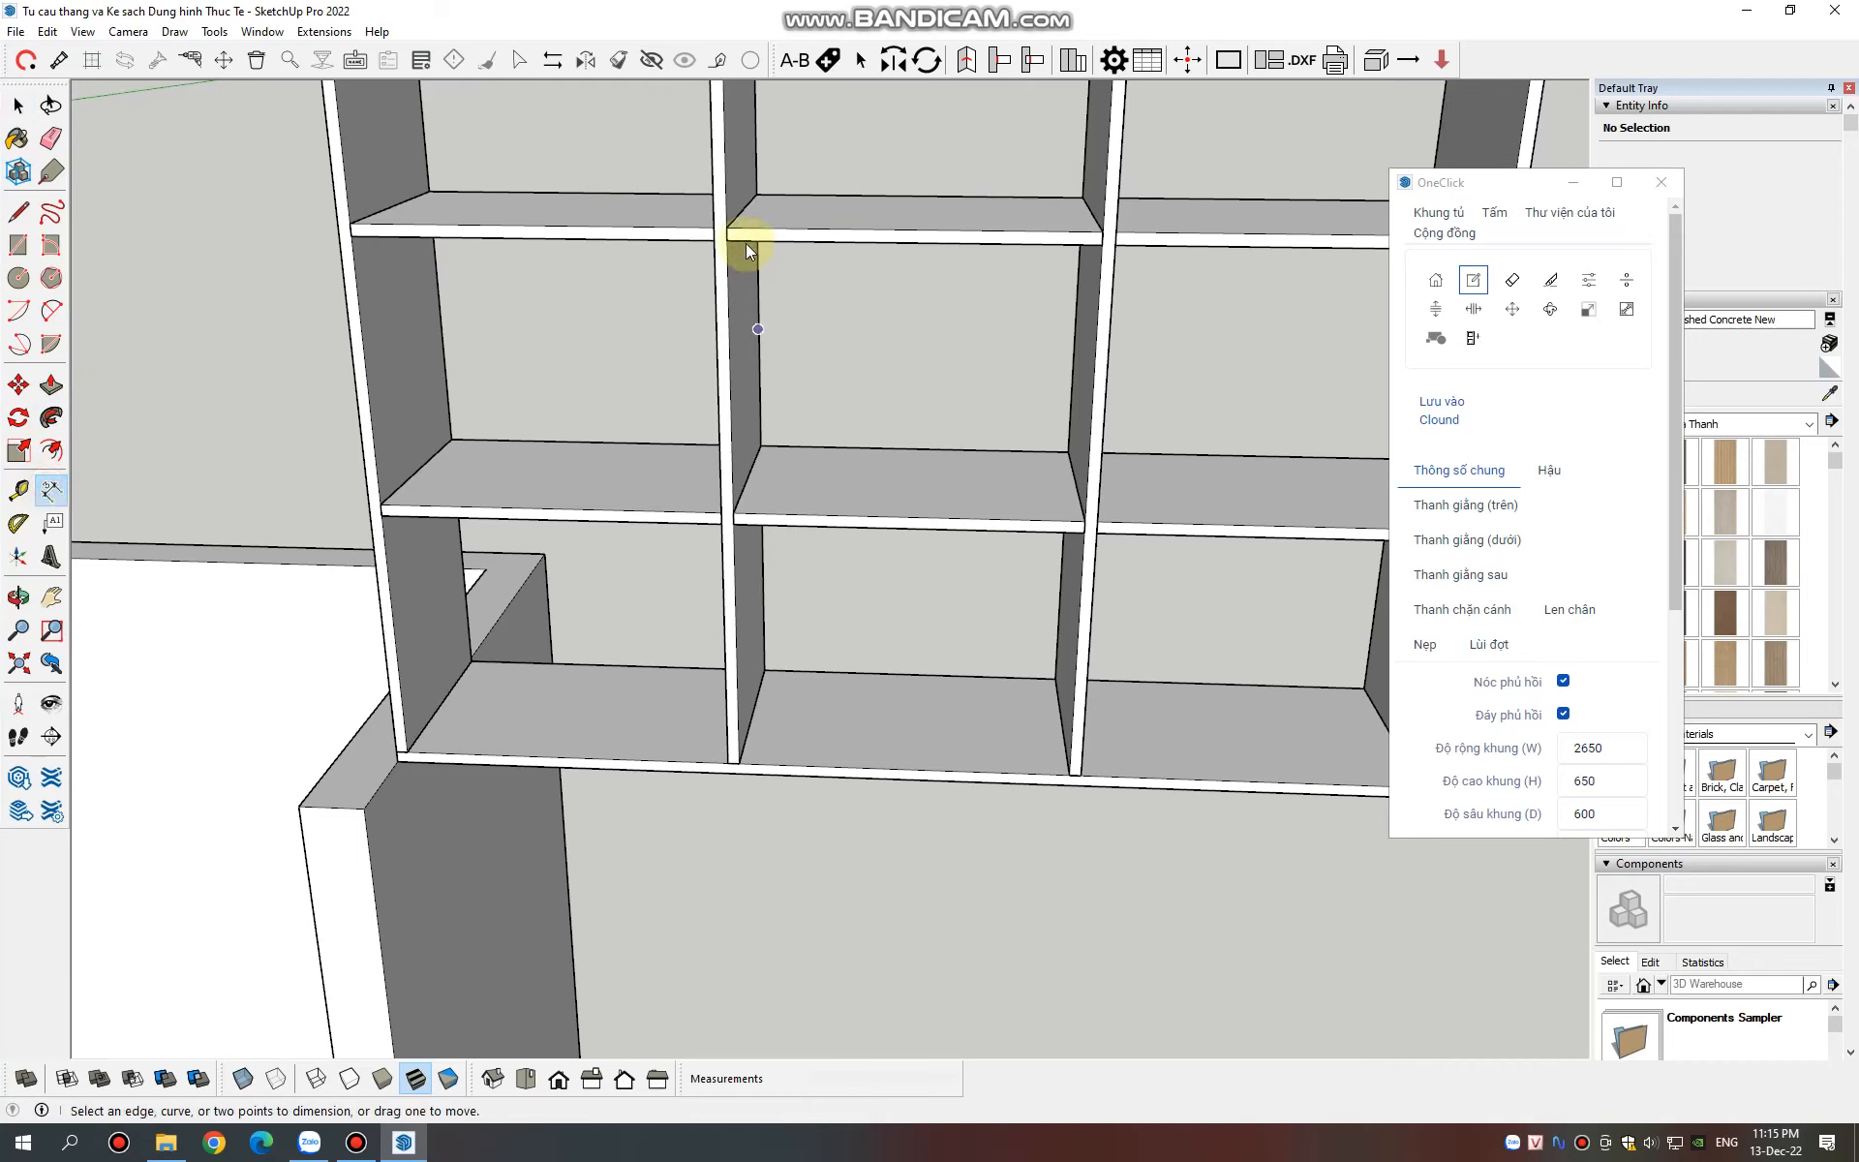
click(730, 240)
click(1100, 242)
click(730, 513)
click(729, 241)
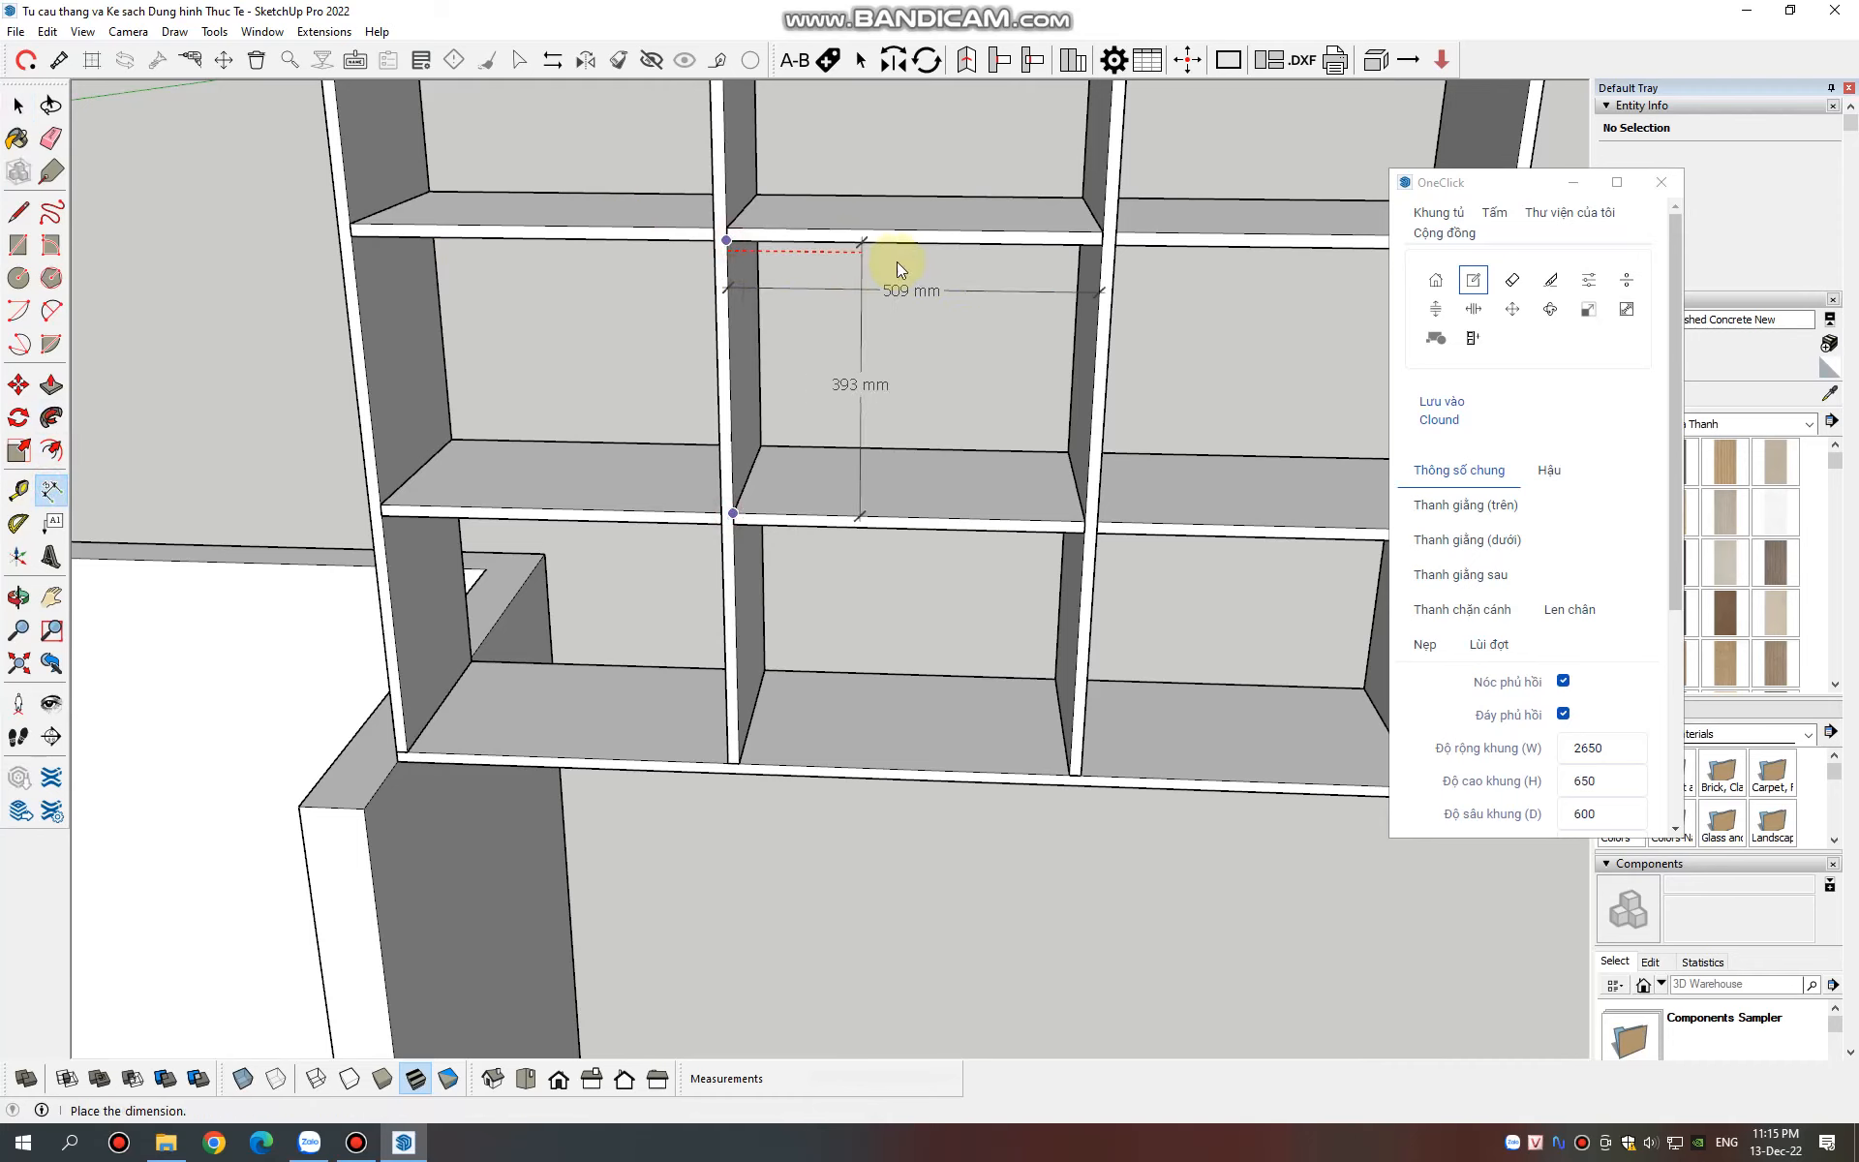
click(886, 271)
scroll(824, 359, down, 3)
scroll(739, 313, down, 2)
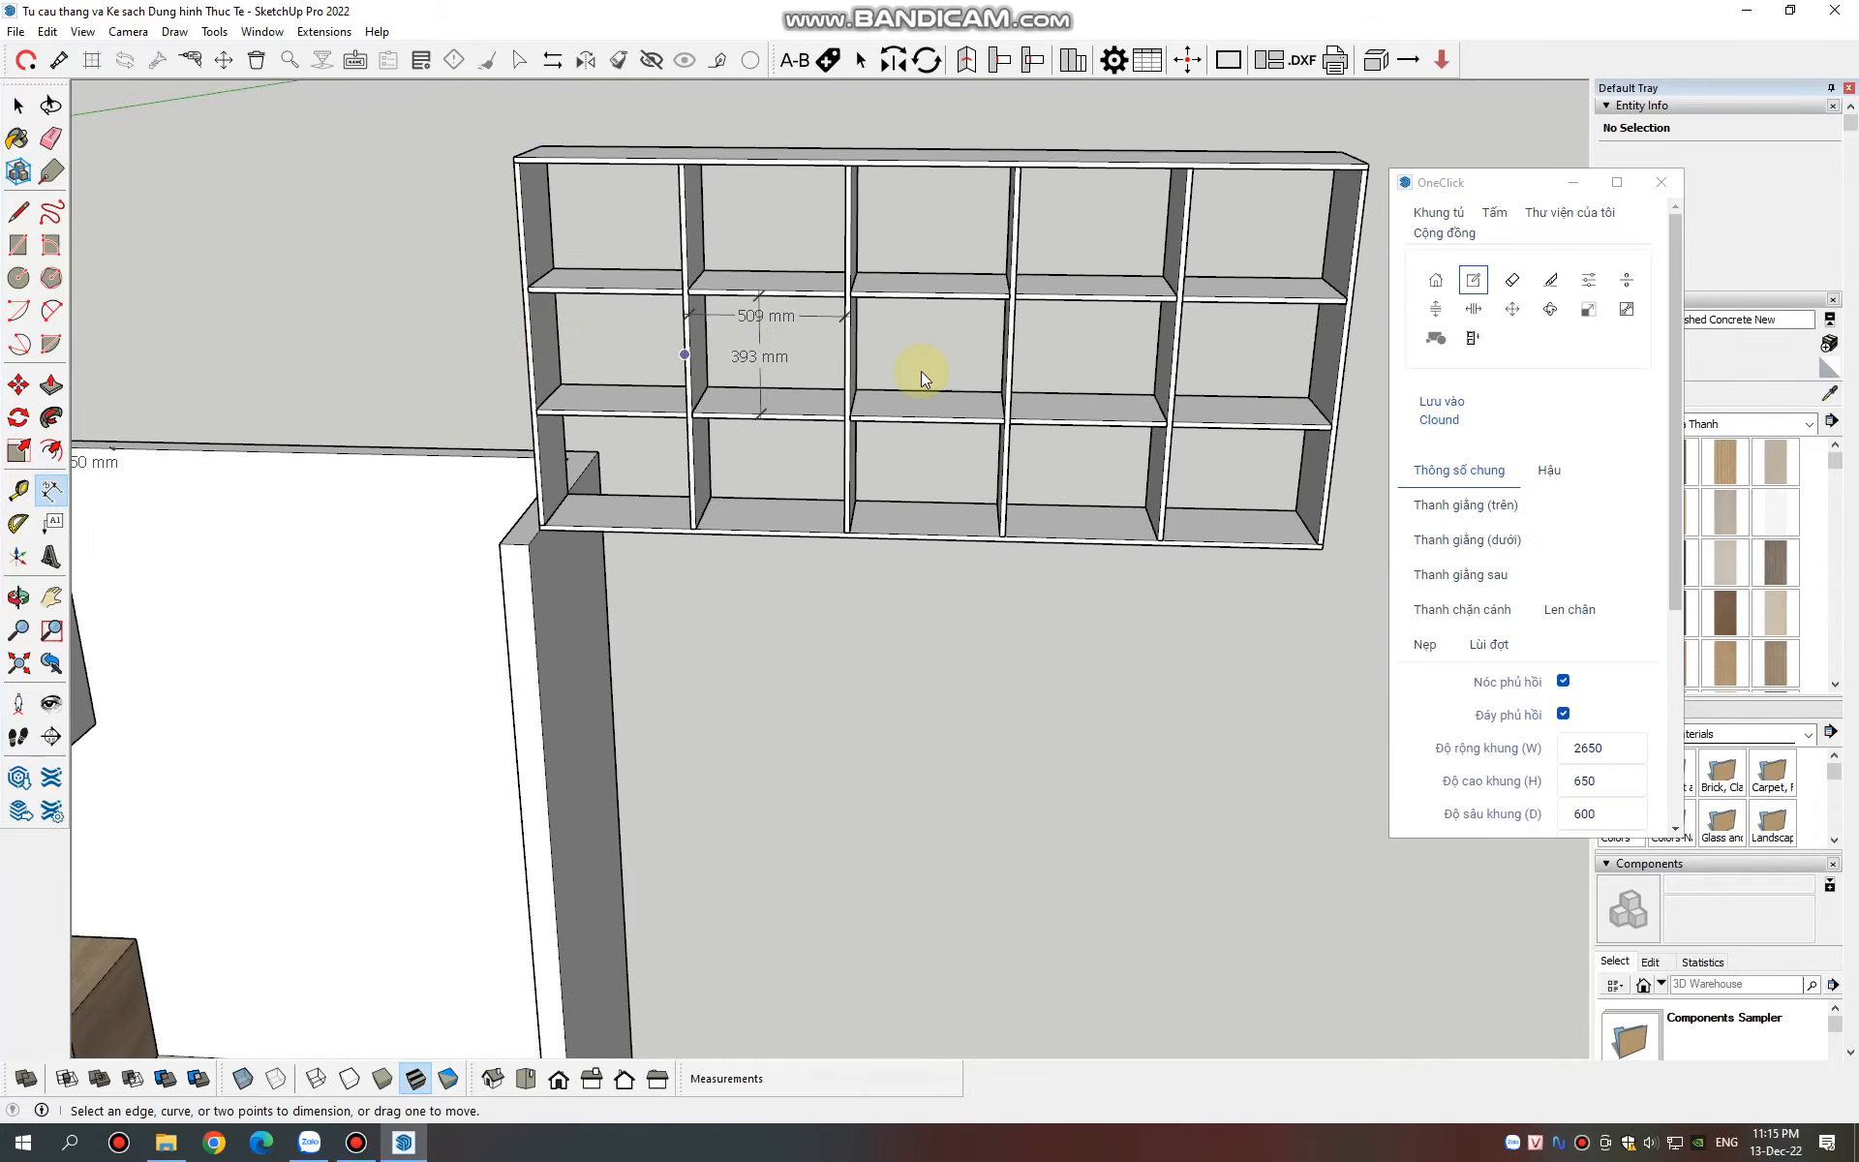
Insert a vertically divided door panel from the OneClick panel library in the empty space below the new wall bookshelf
scroll(489, 281, down, 3)
mouse_move(608, 312)
middle_down()
mouse_move(671, 332)
mouse_move(624, 348)
middle_up()
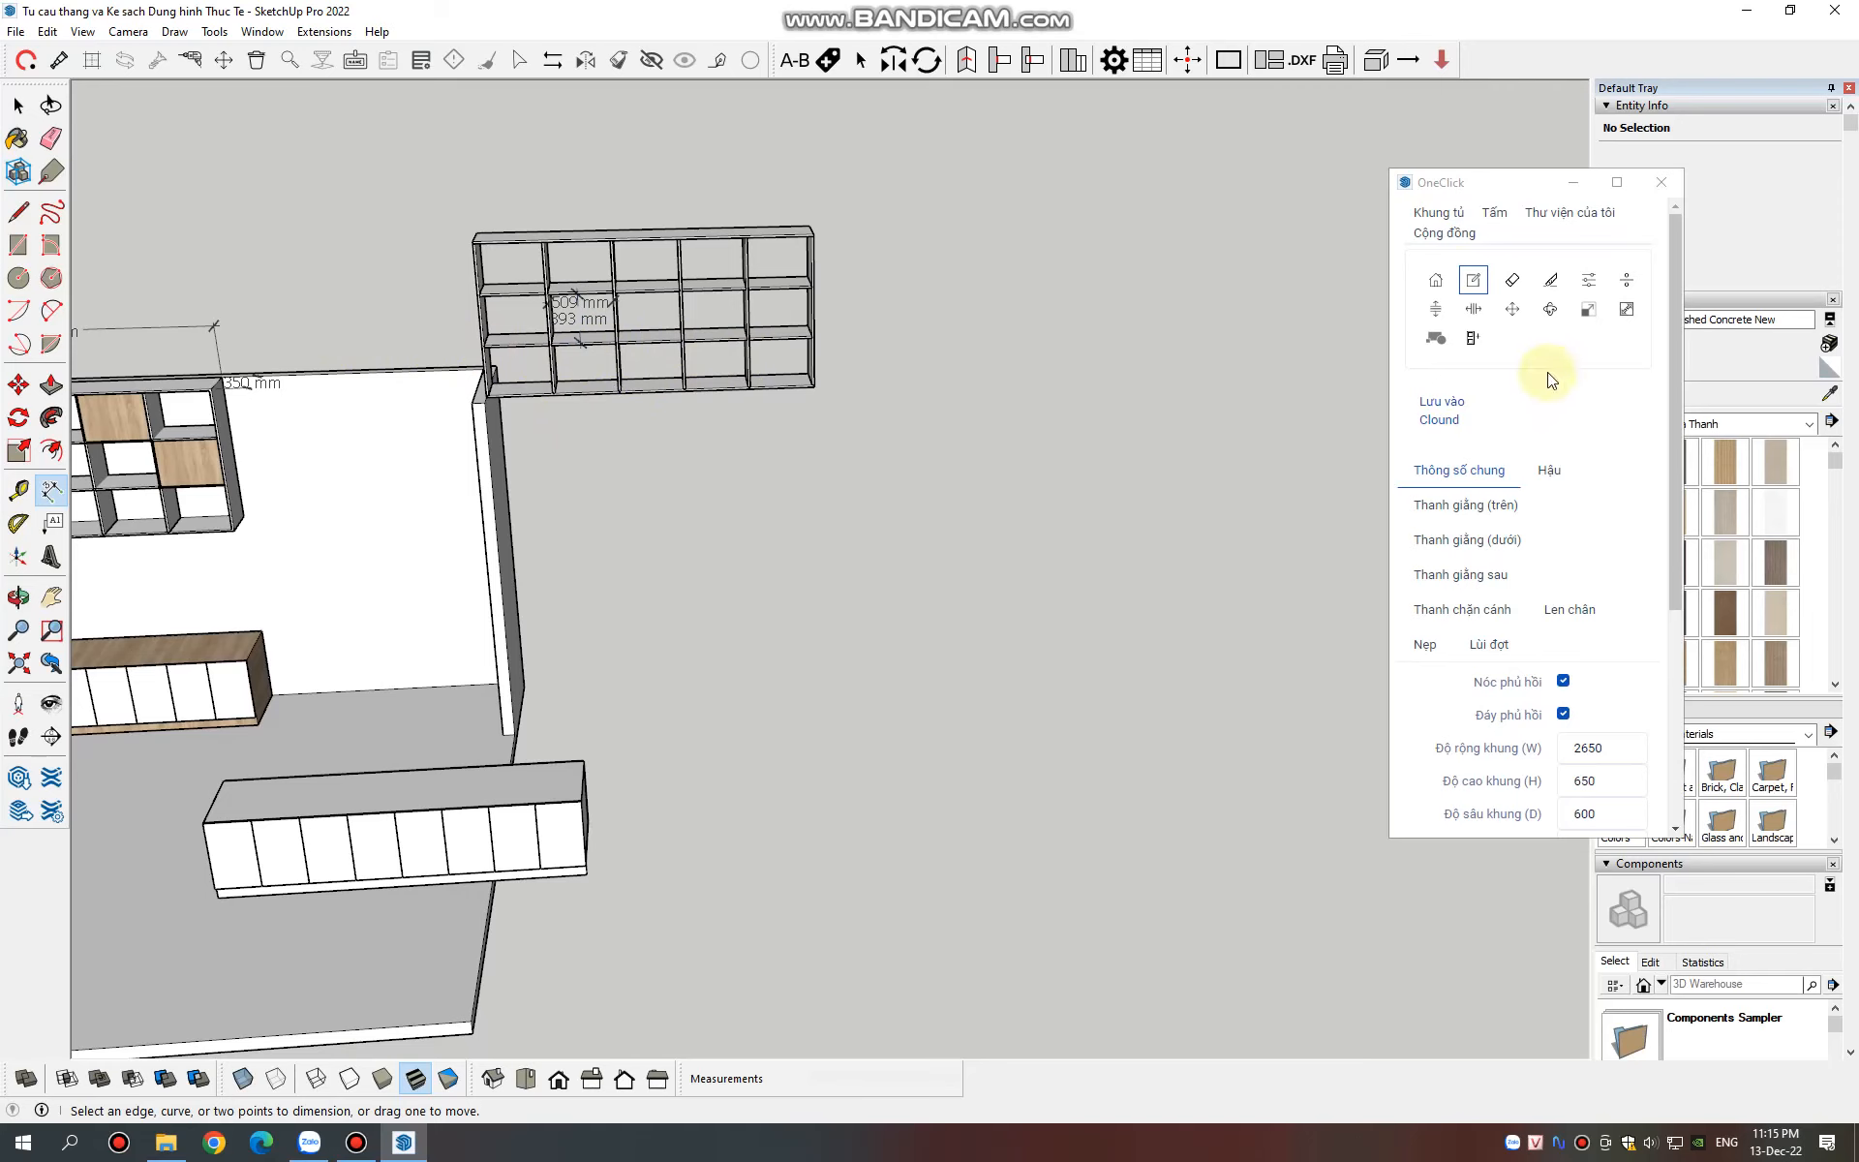
click(1495, 209)
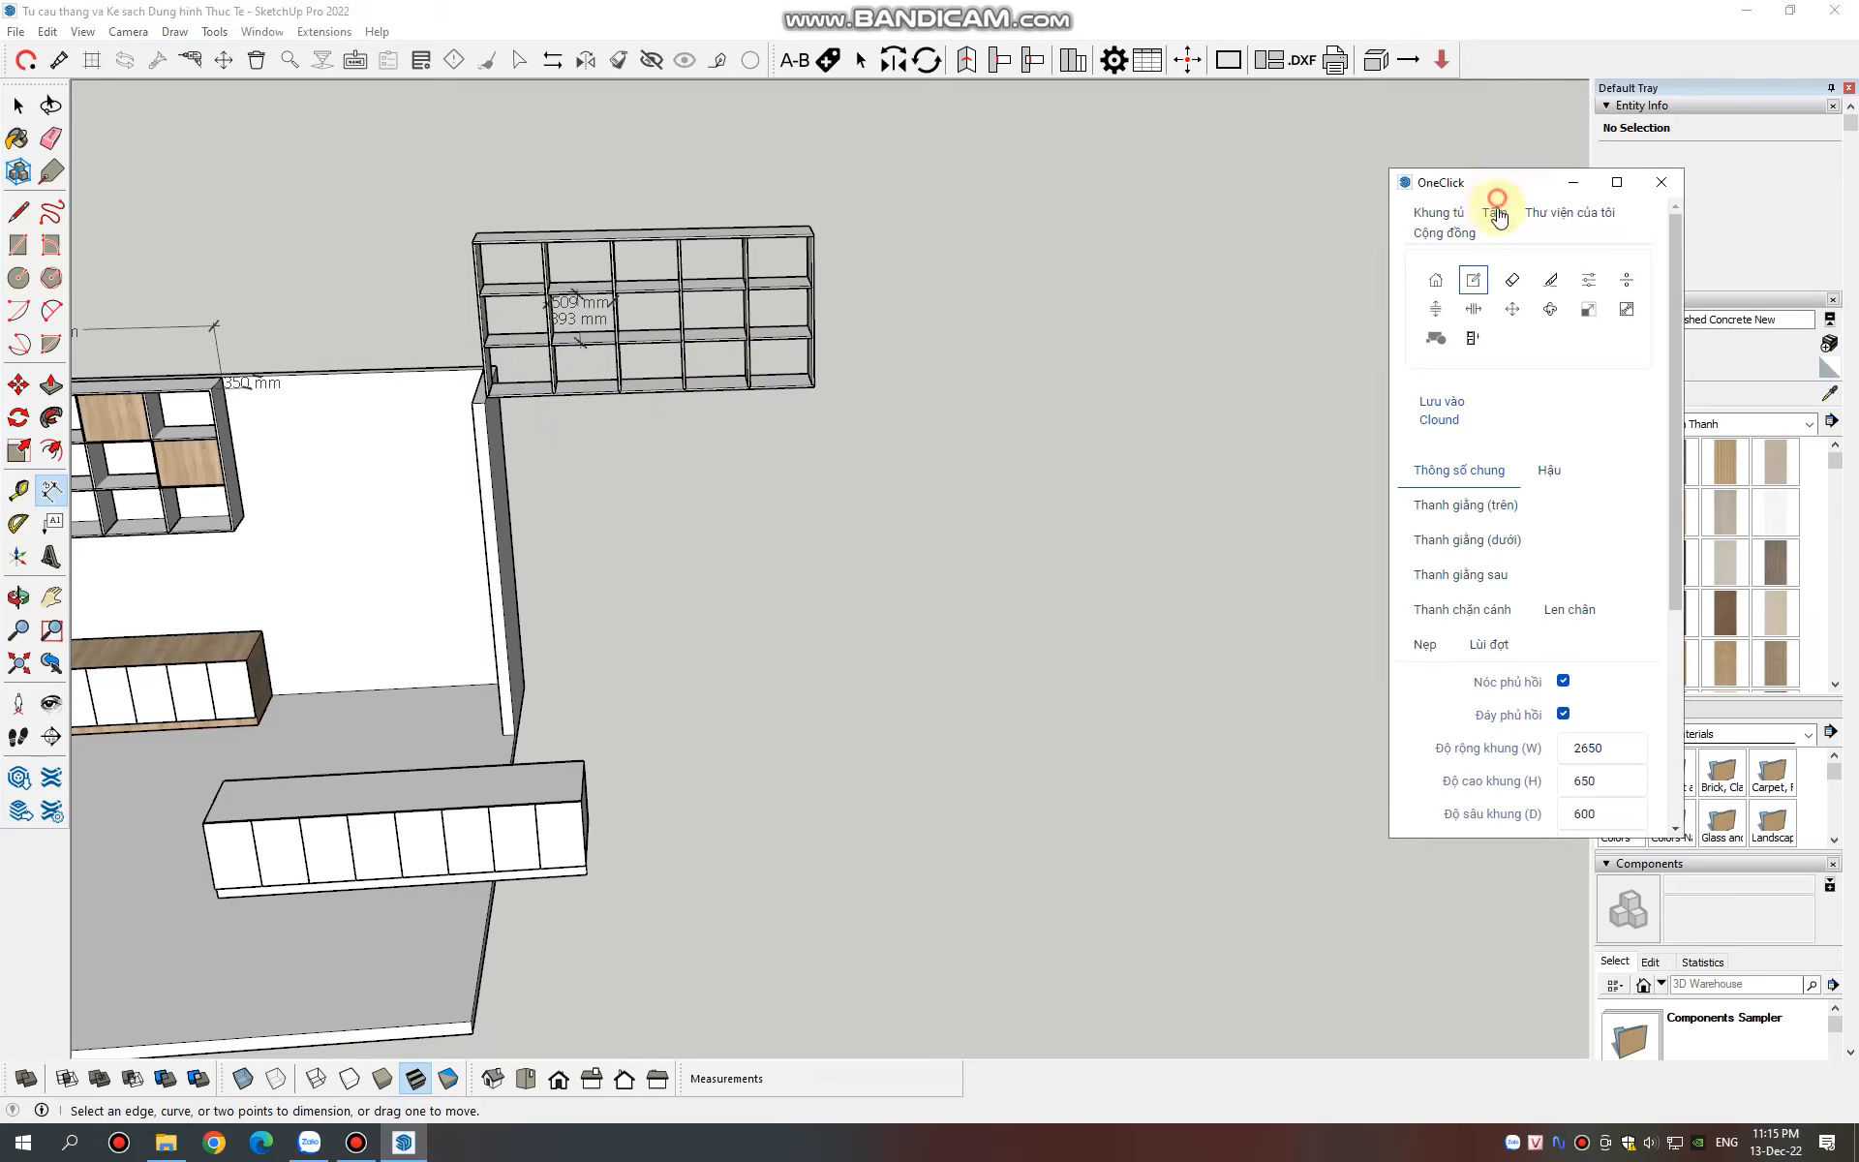
click(1440, 417)
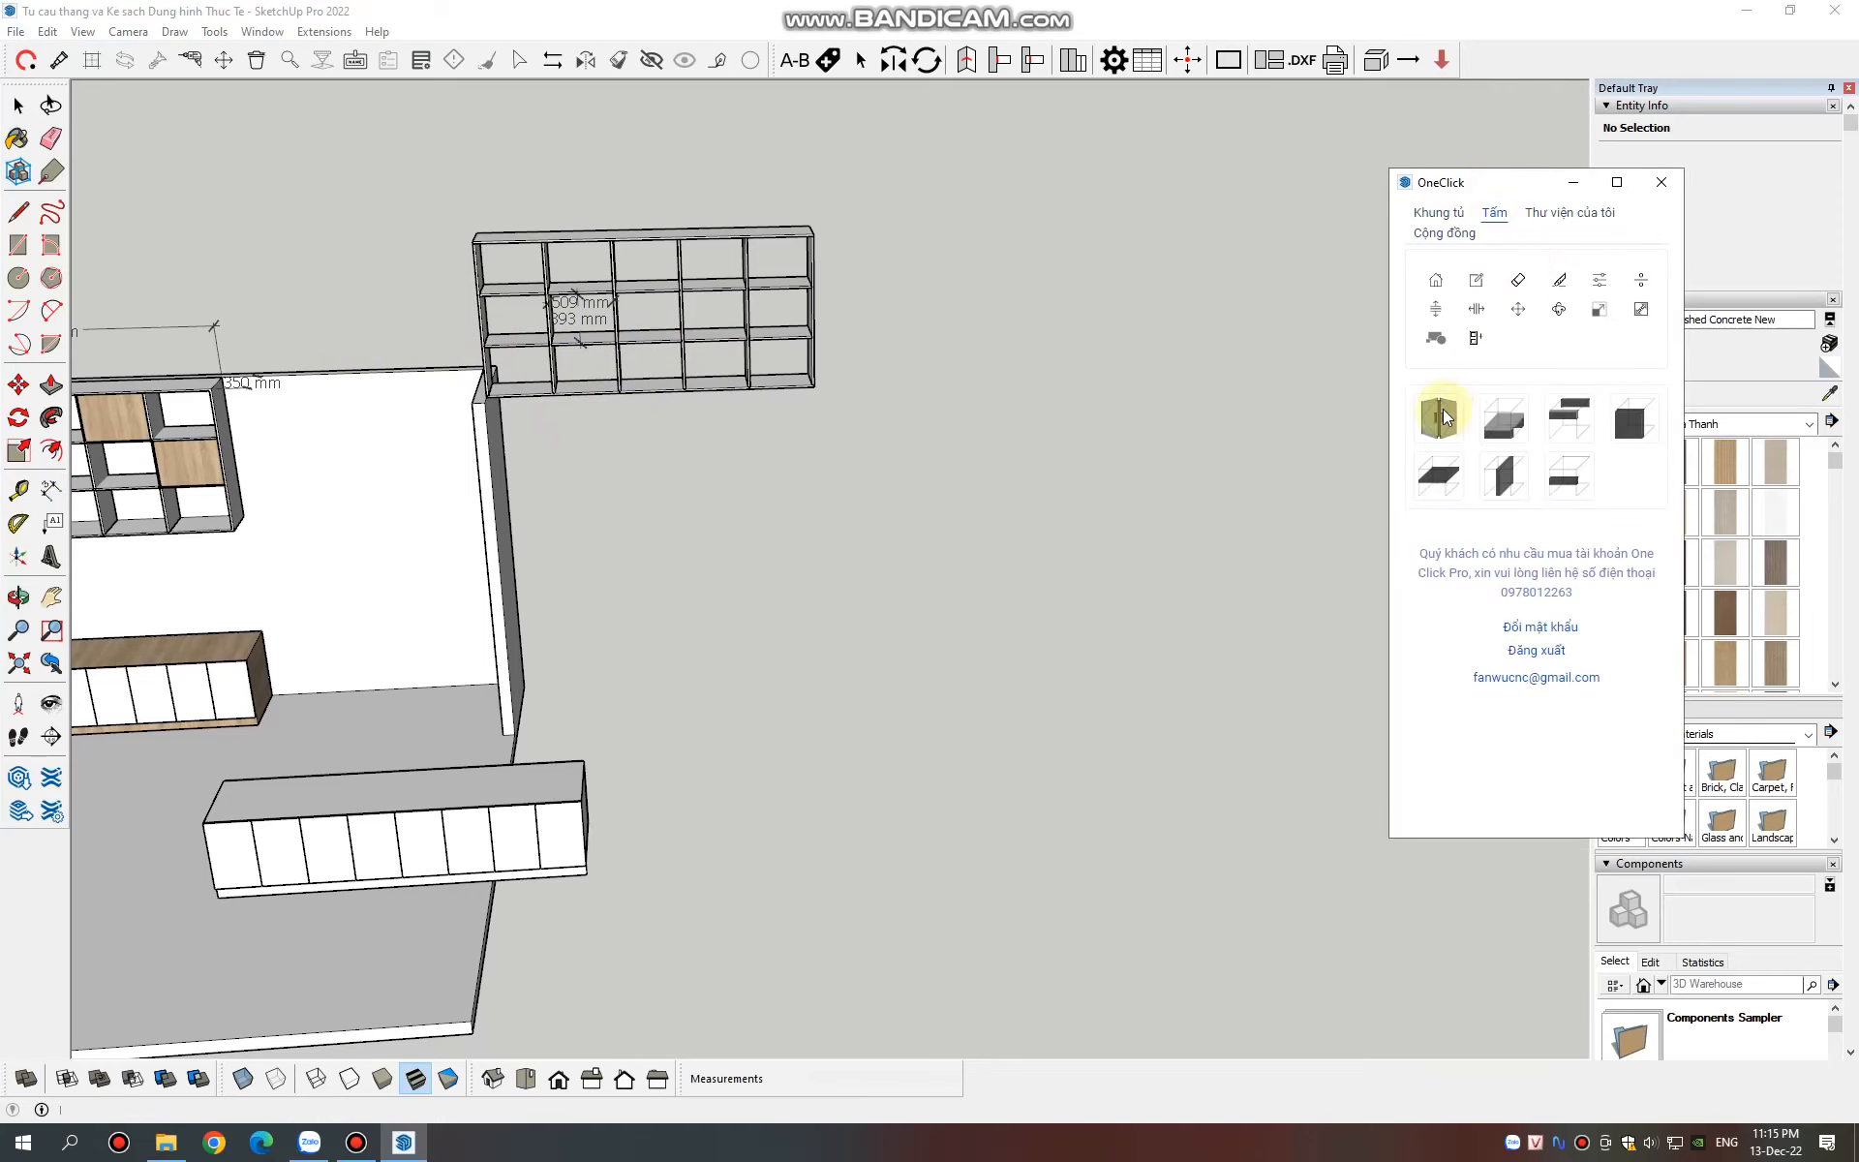
click(663, 504)
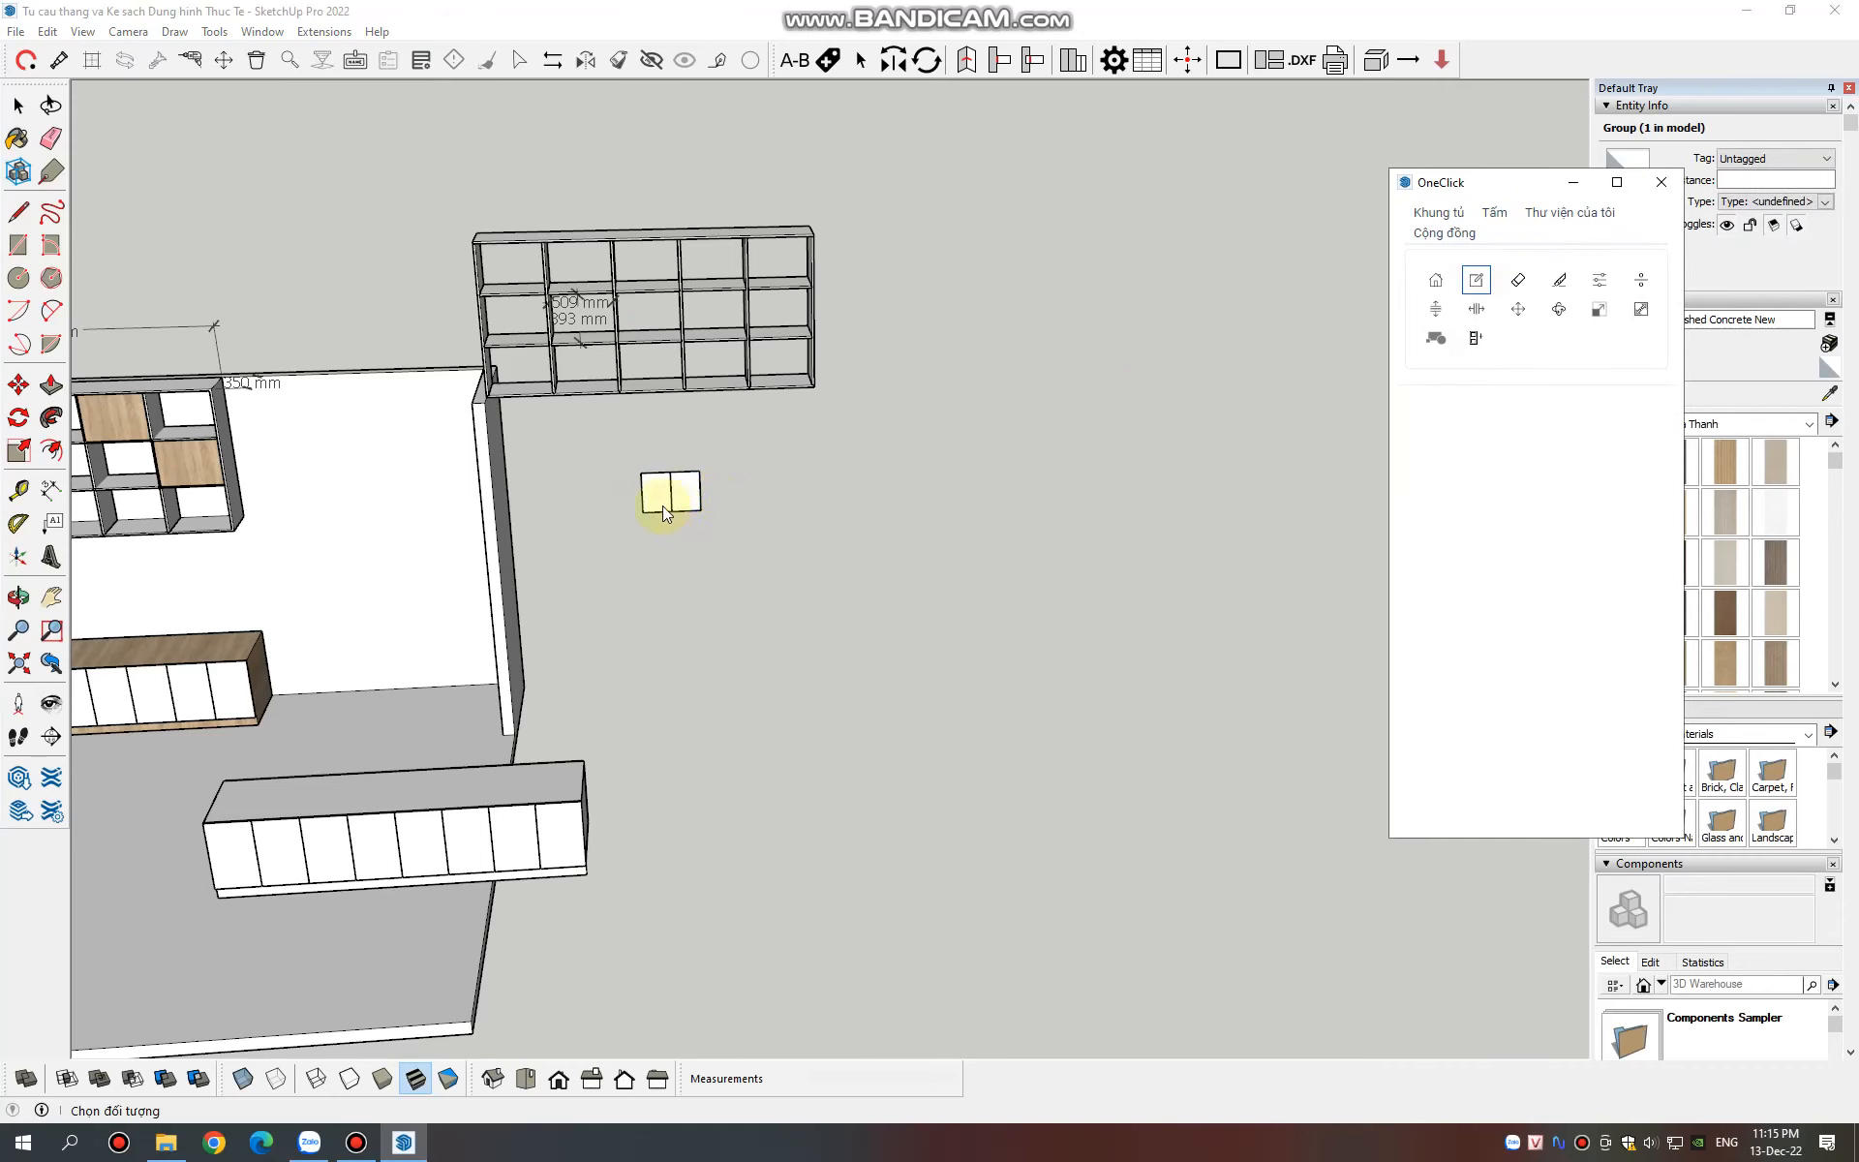
Set the inserted door's division formula to /1, width to 509, height to 393, and both depth and panel thickness to 17.5
double_click(1603, 653)
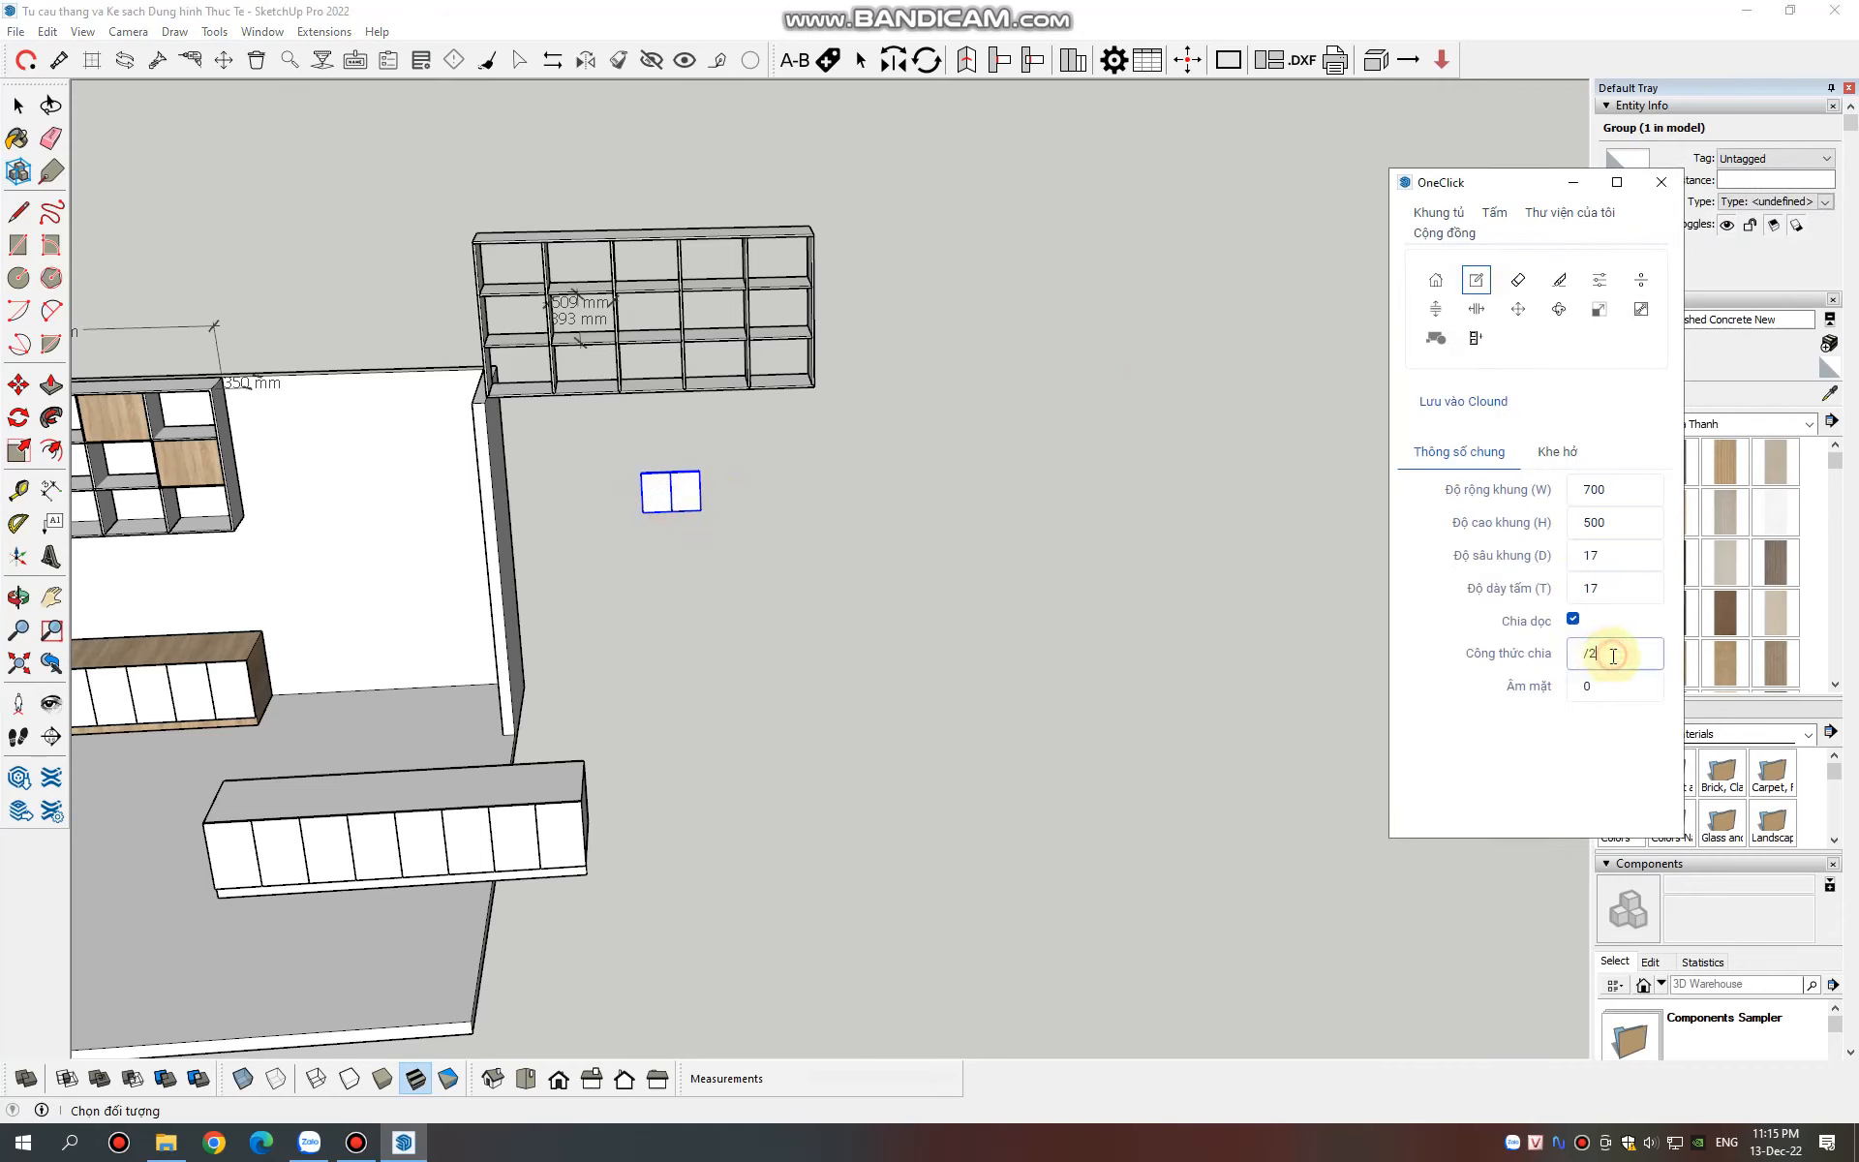
key(Return)
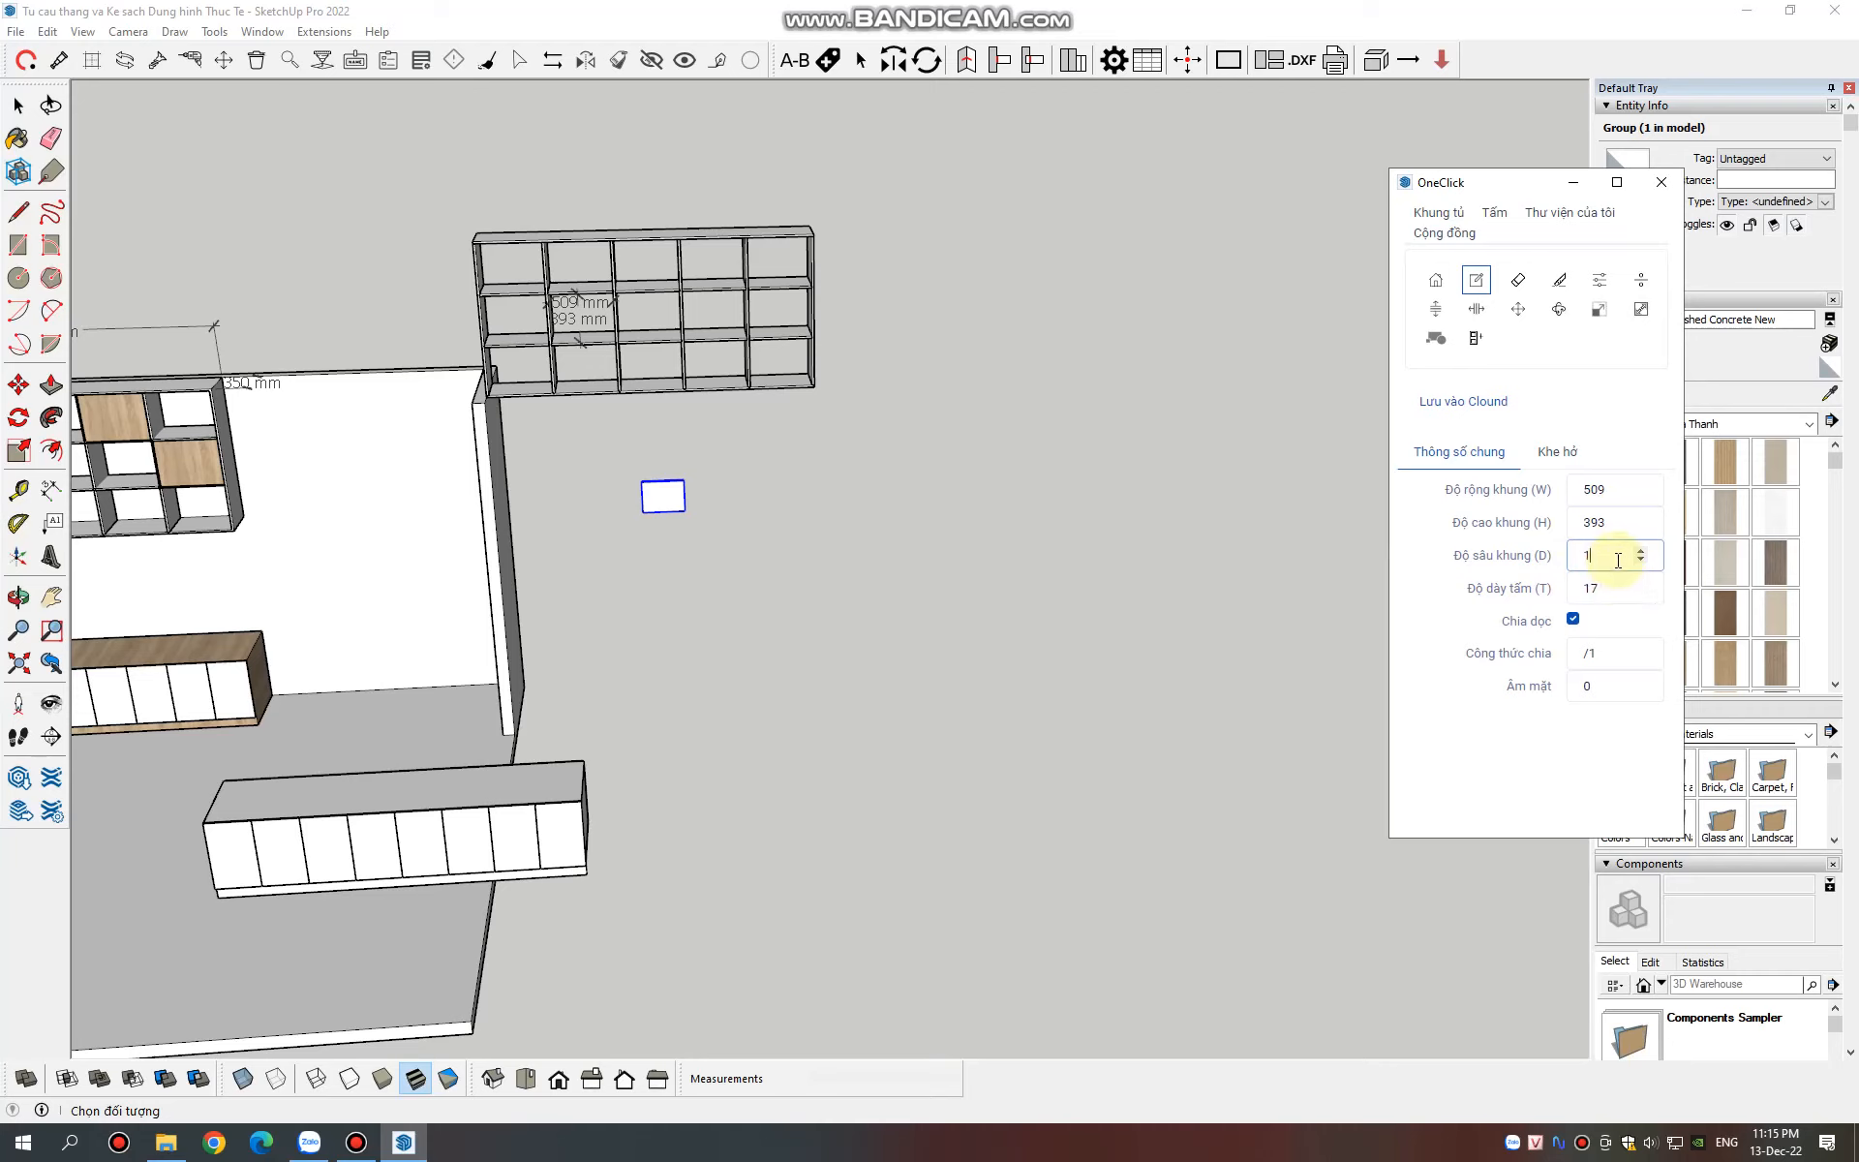
text(.5)
click(1614, 579)
text(.5)
Set the door's gap to 0 and its left, right, upper and lower clearances to 2
click(1557, 451)
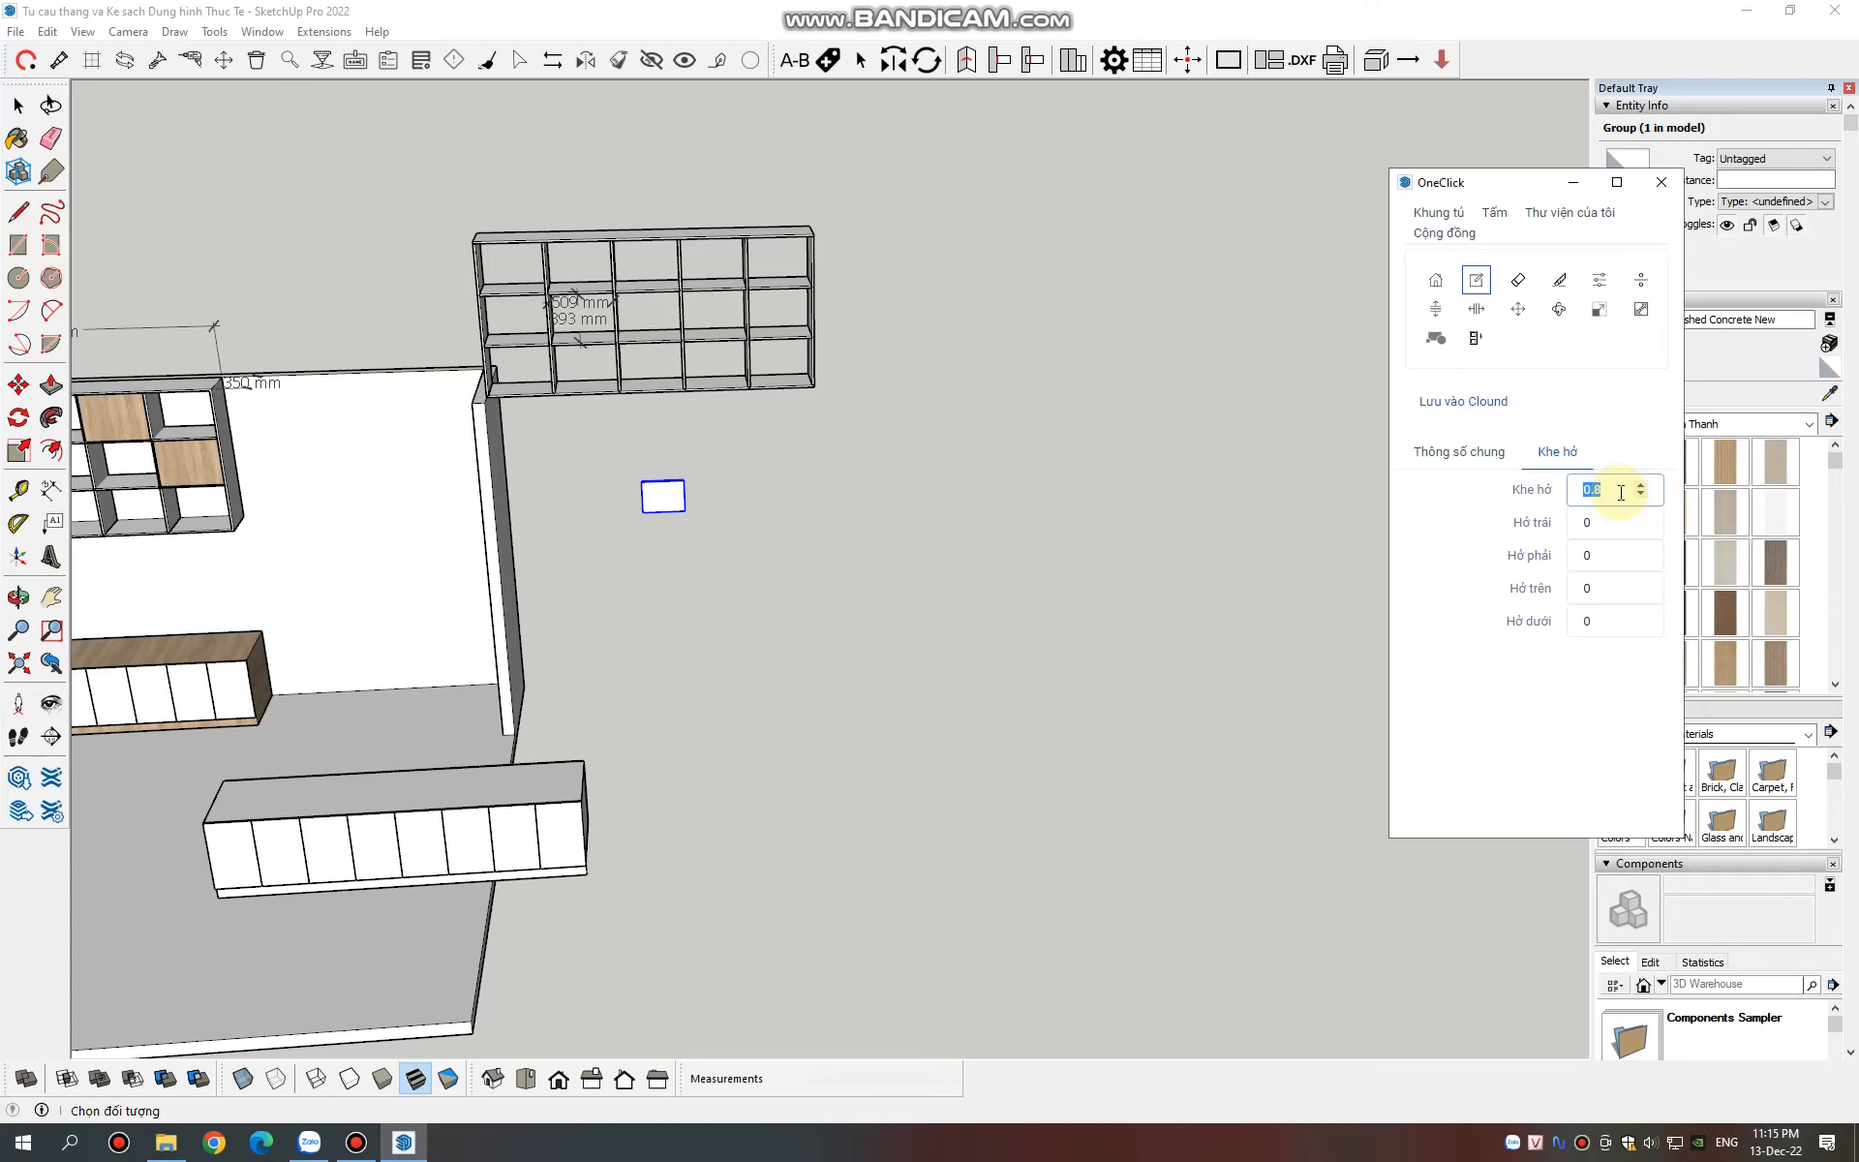
text(0)
click(1623, 522)
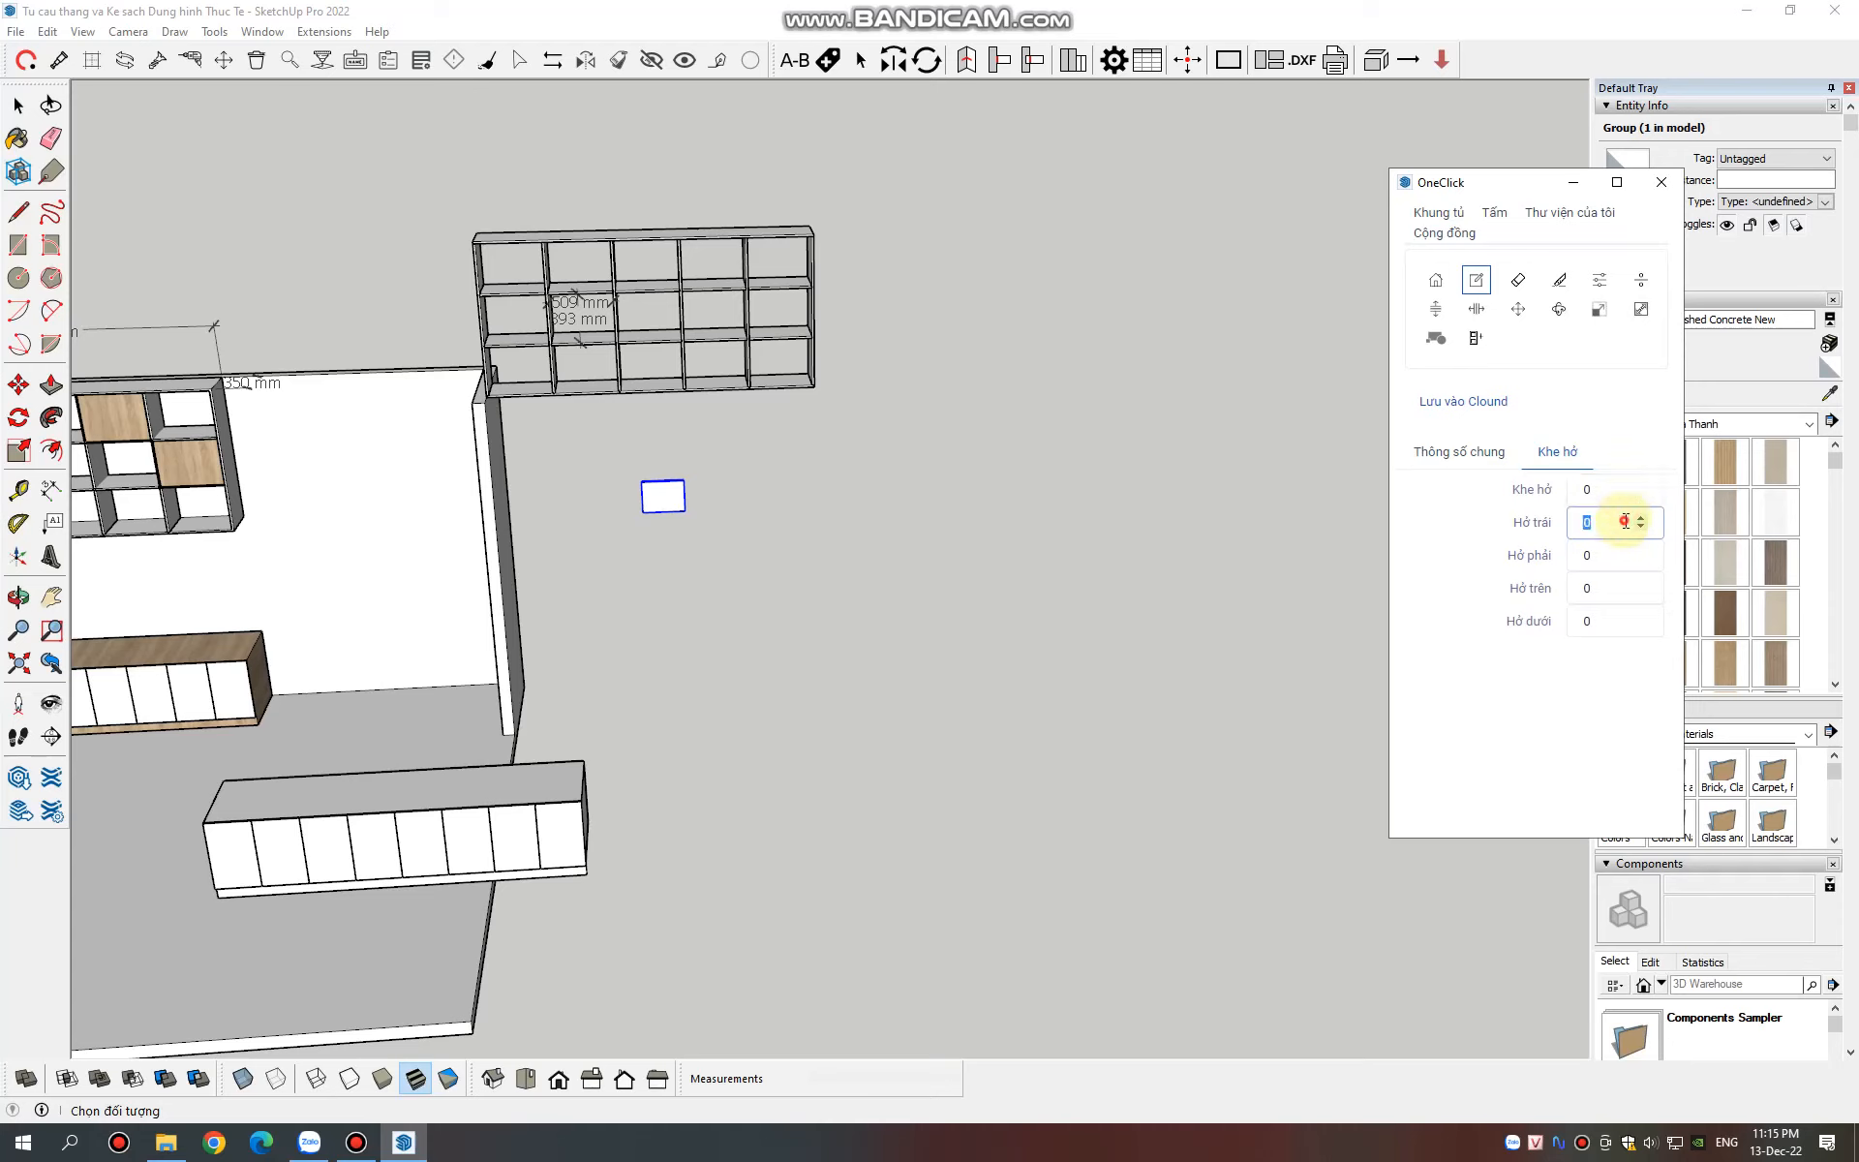
text(2)
click(1609, 555)
text(2)
click(1609, 588)
text(2)
click(1609, 621)
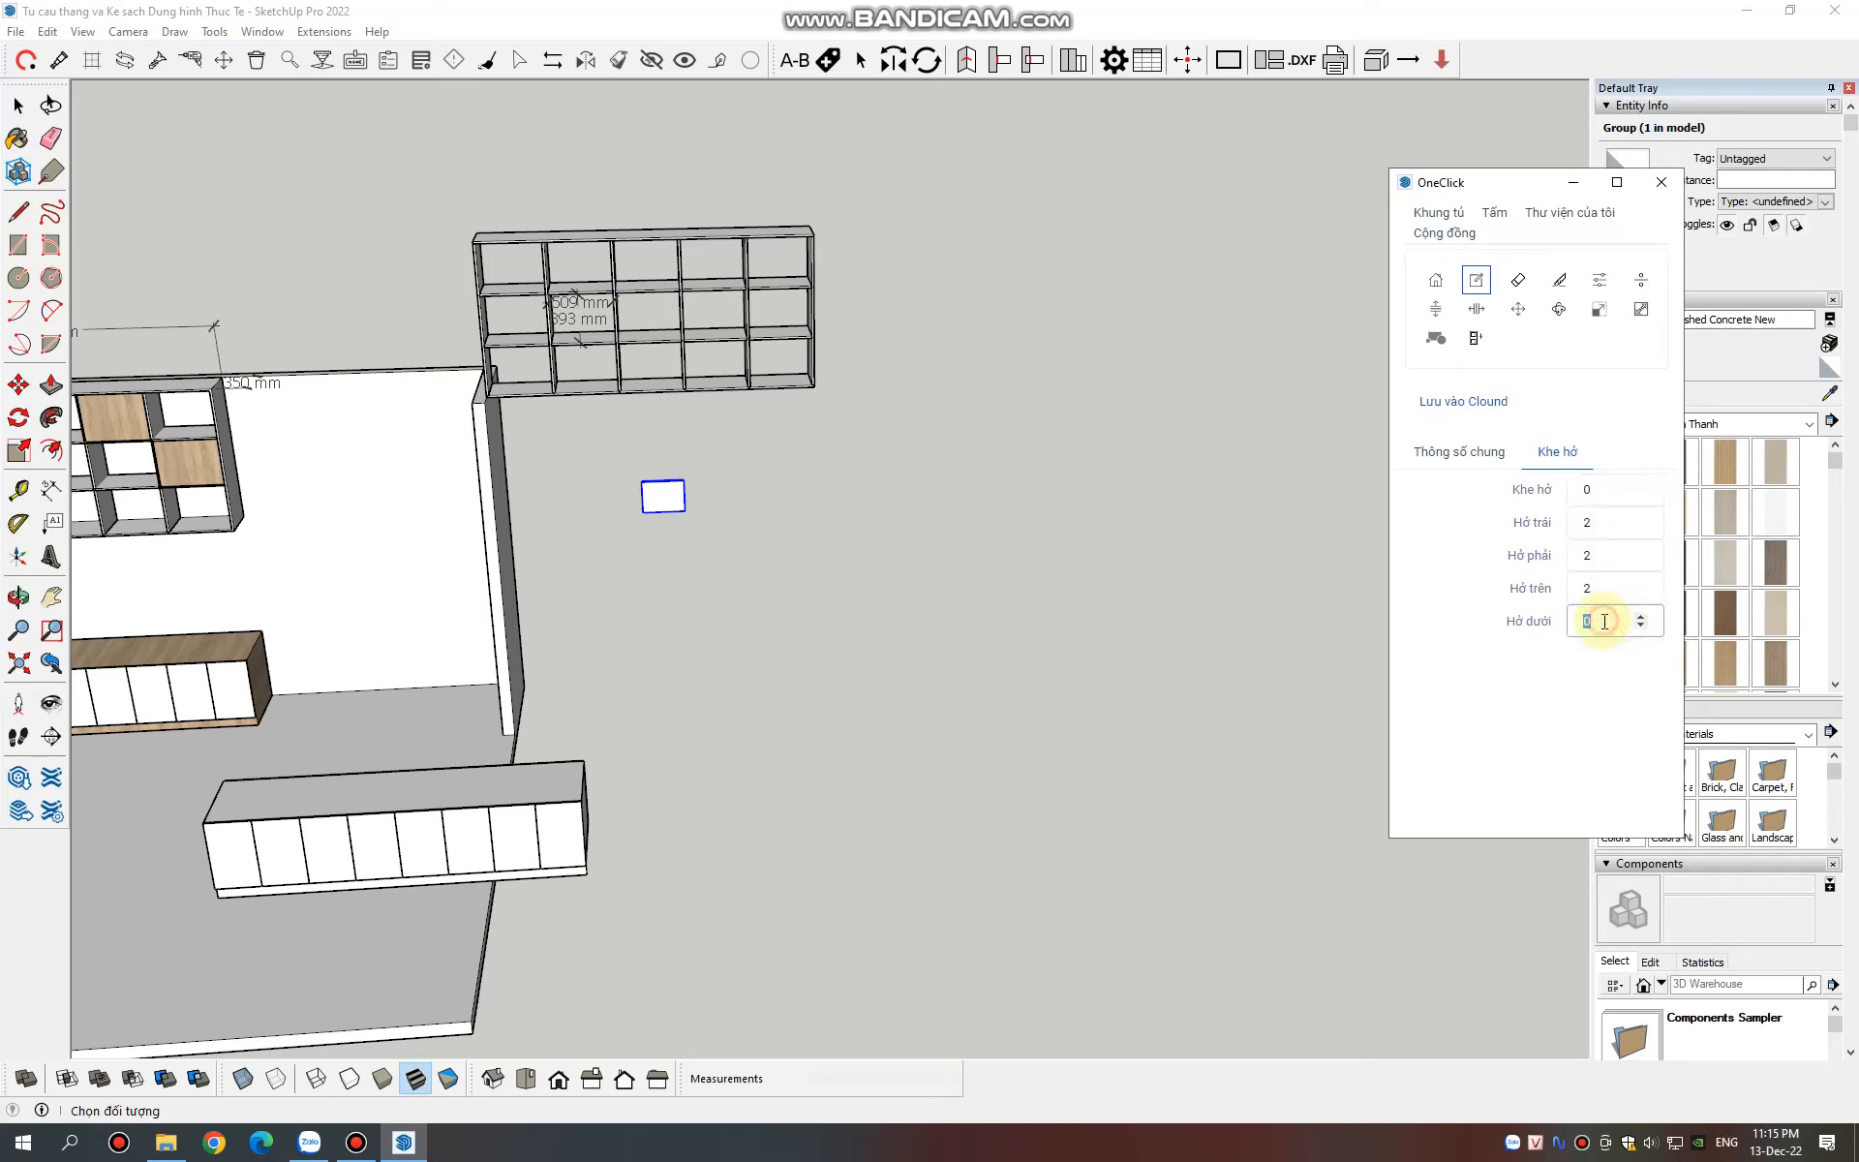
text(2)
click(1212, 581)
Explode the new wall bookshelf, base cabinet and loose door into individual panels
scroll(1170, 393, down, 3)
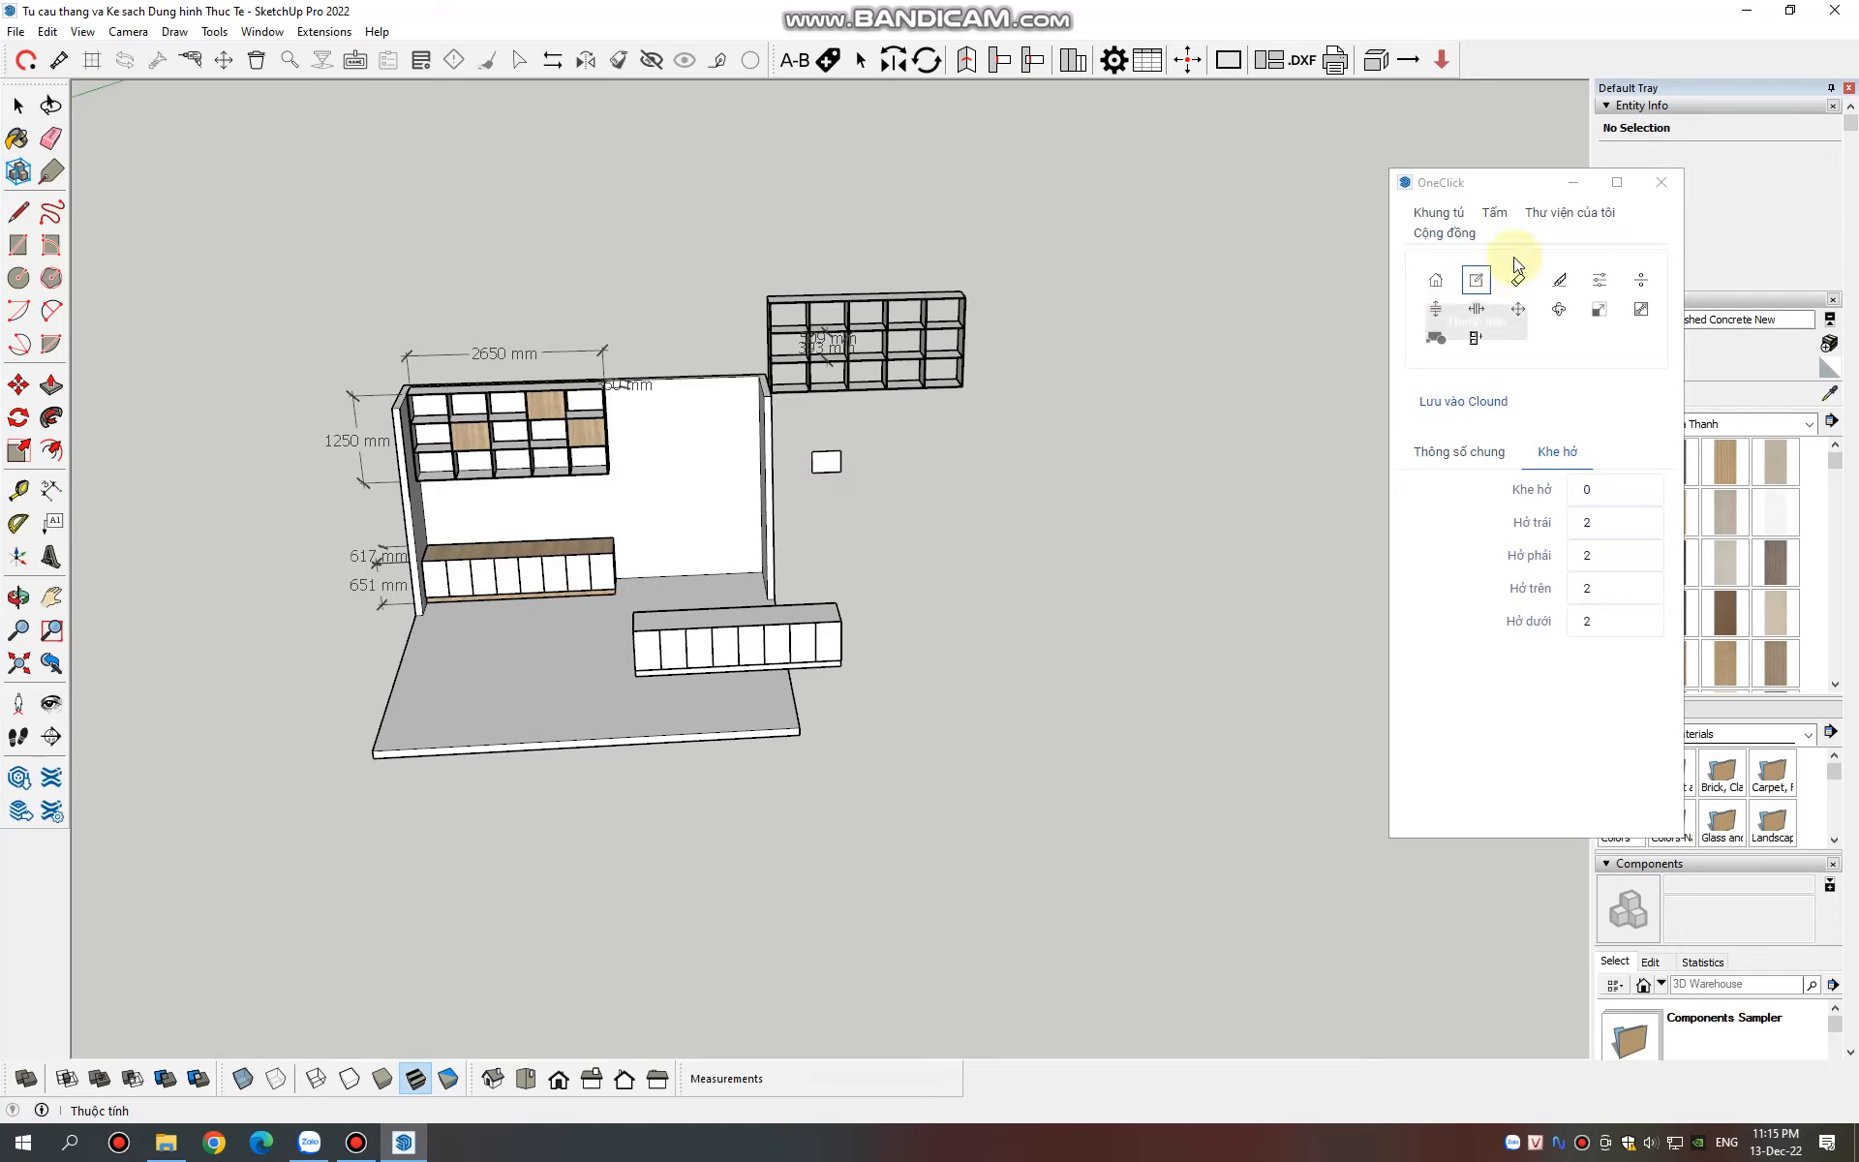
scroll(852, 467, up, 2)
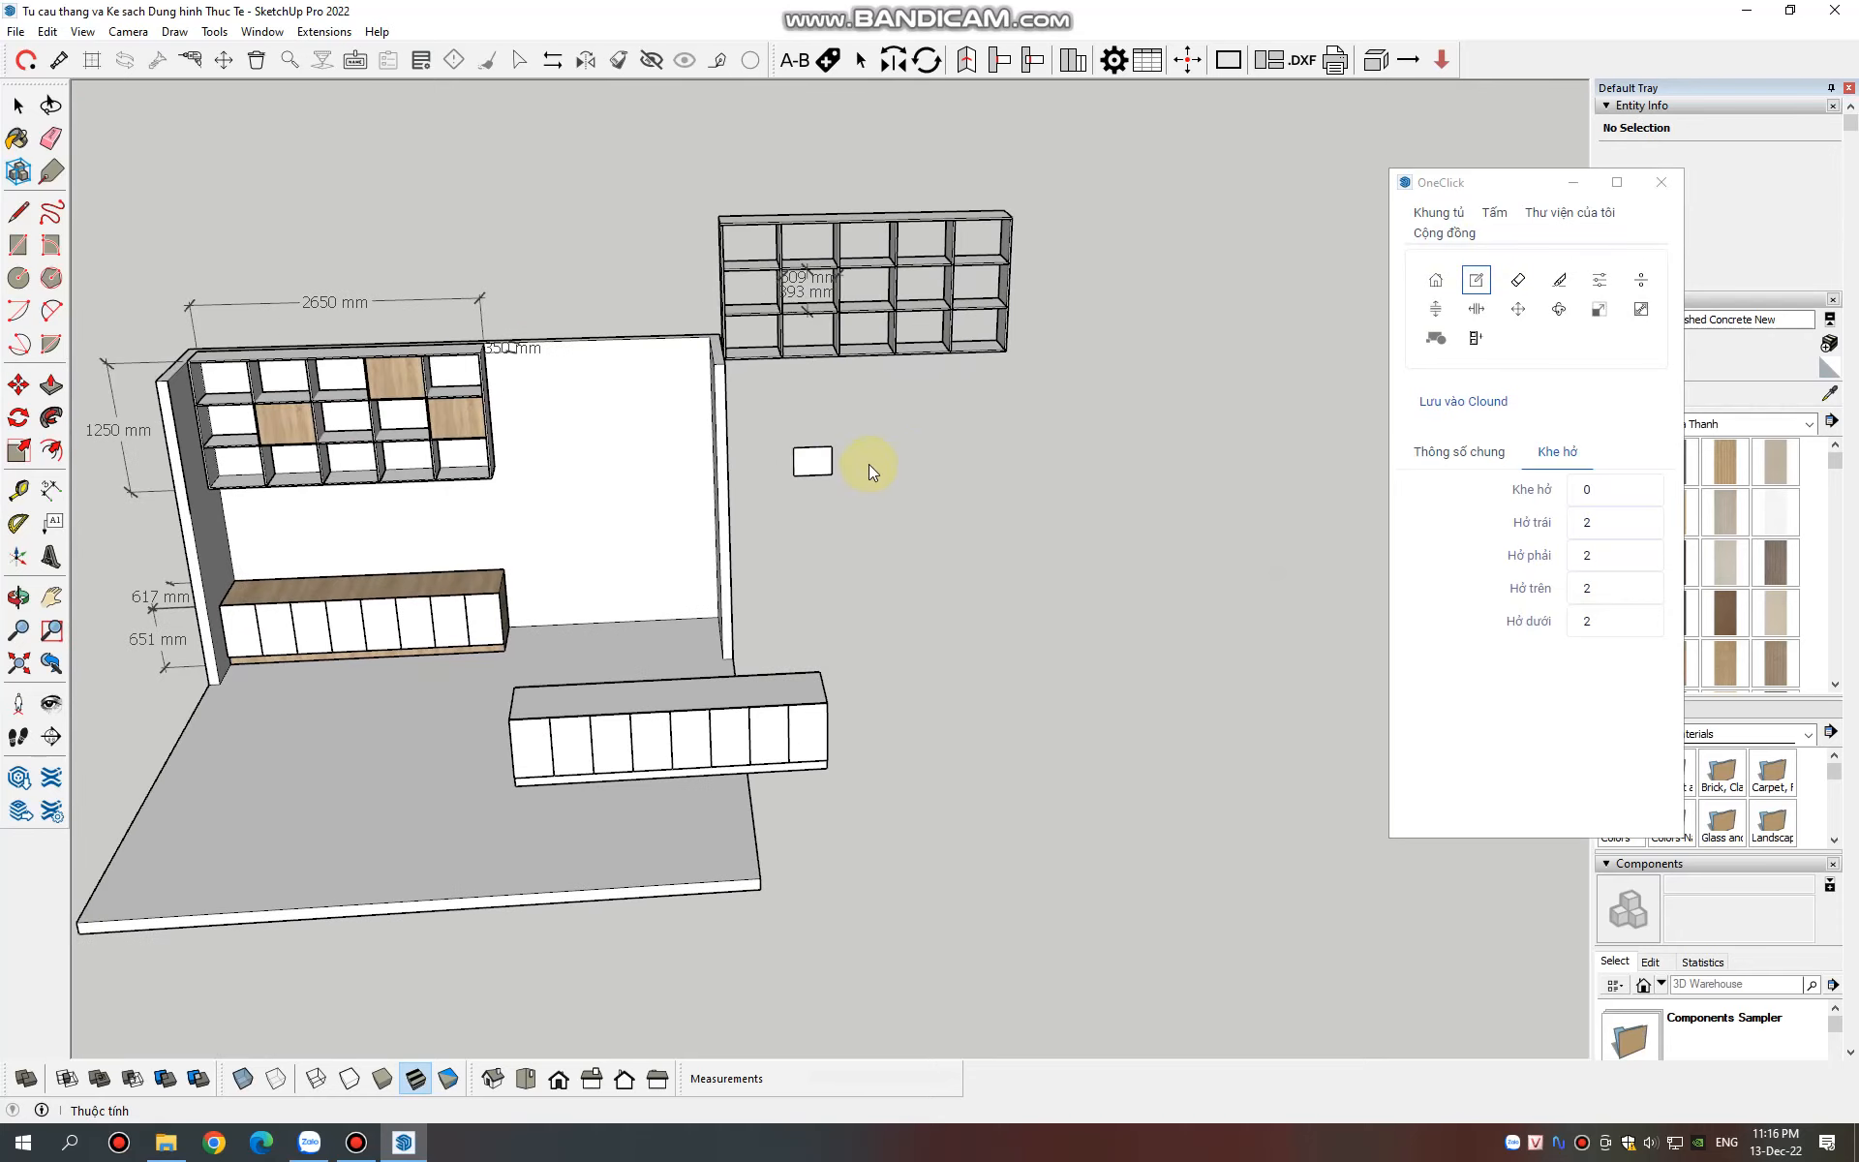
key(space)
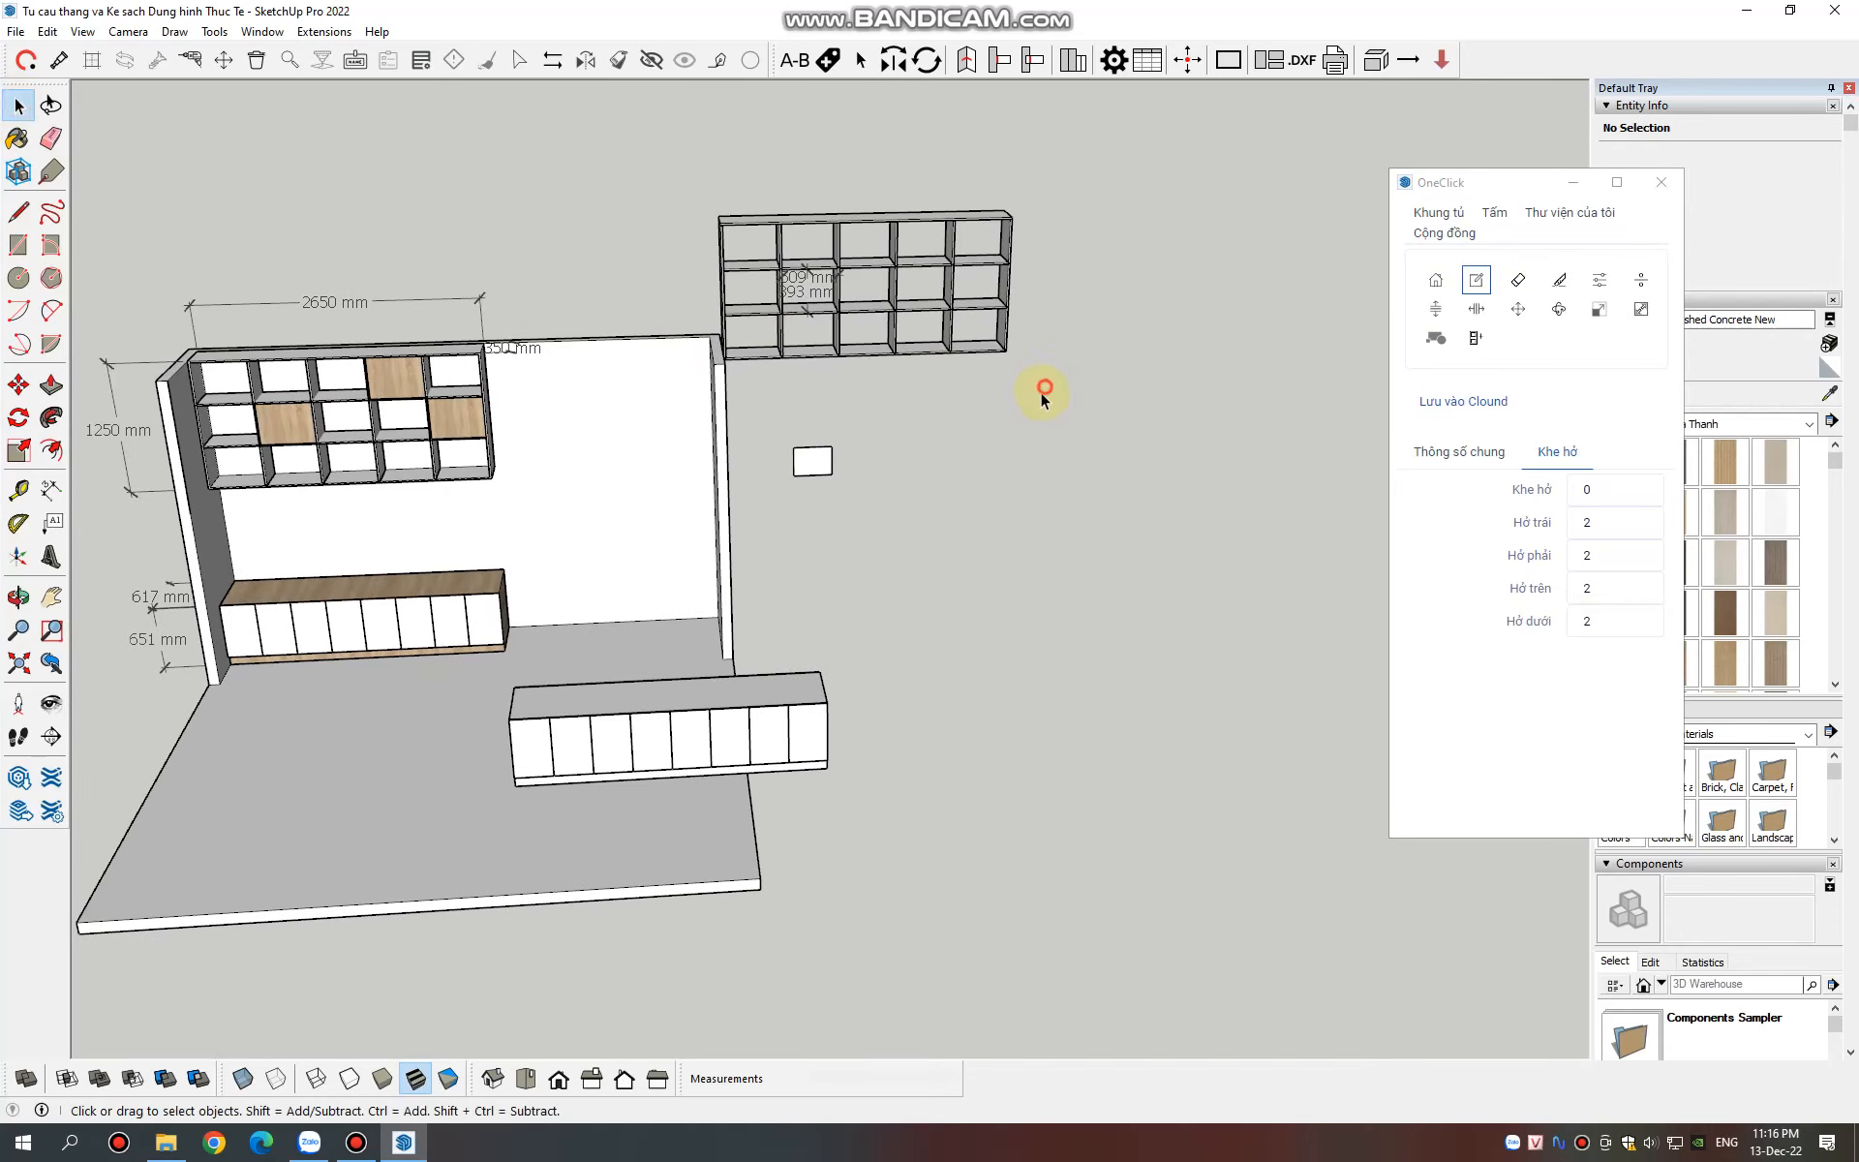
drag(799, 188, 799, 188)
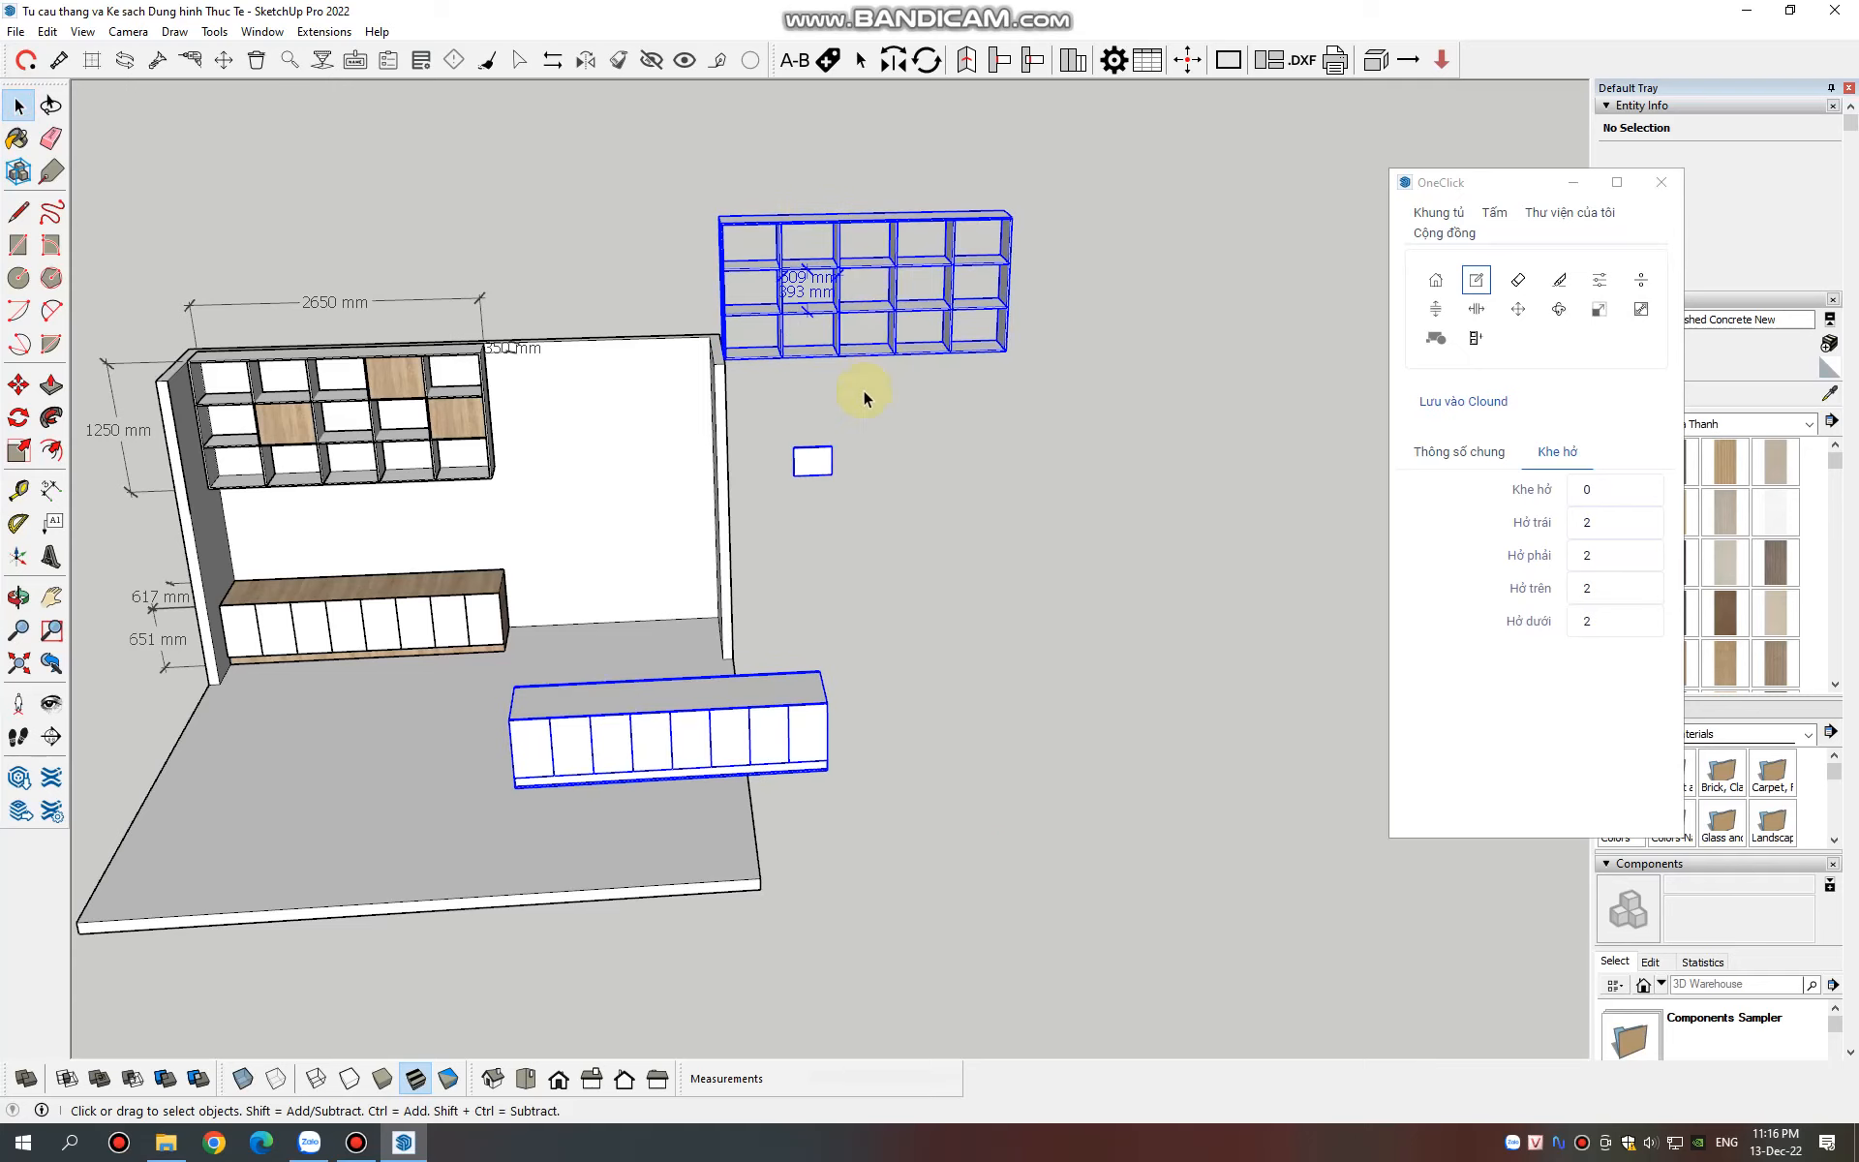
right_click(910, 273)
click(983, 635)
drag(966, 807, 929, 811)
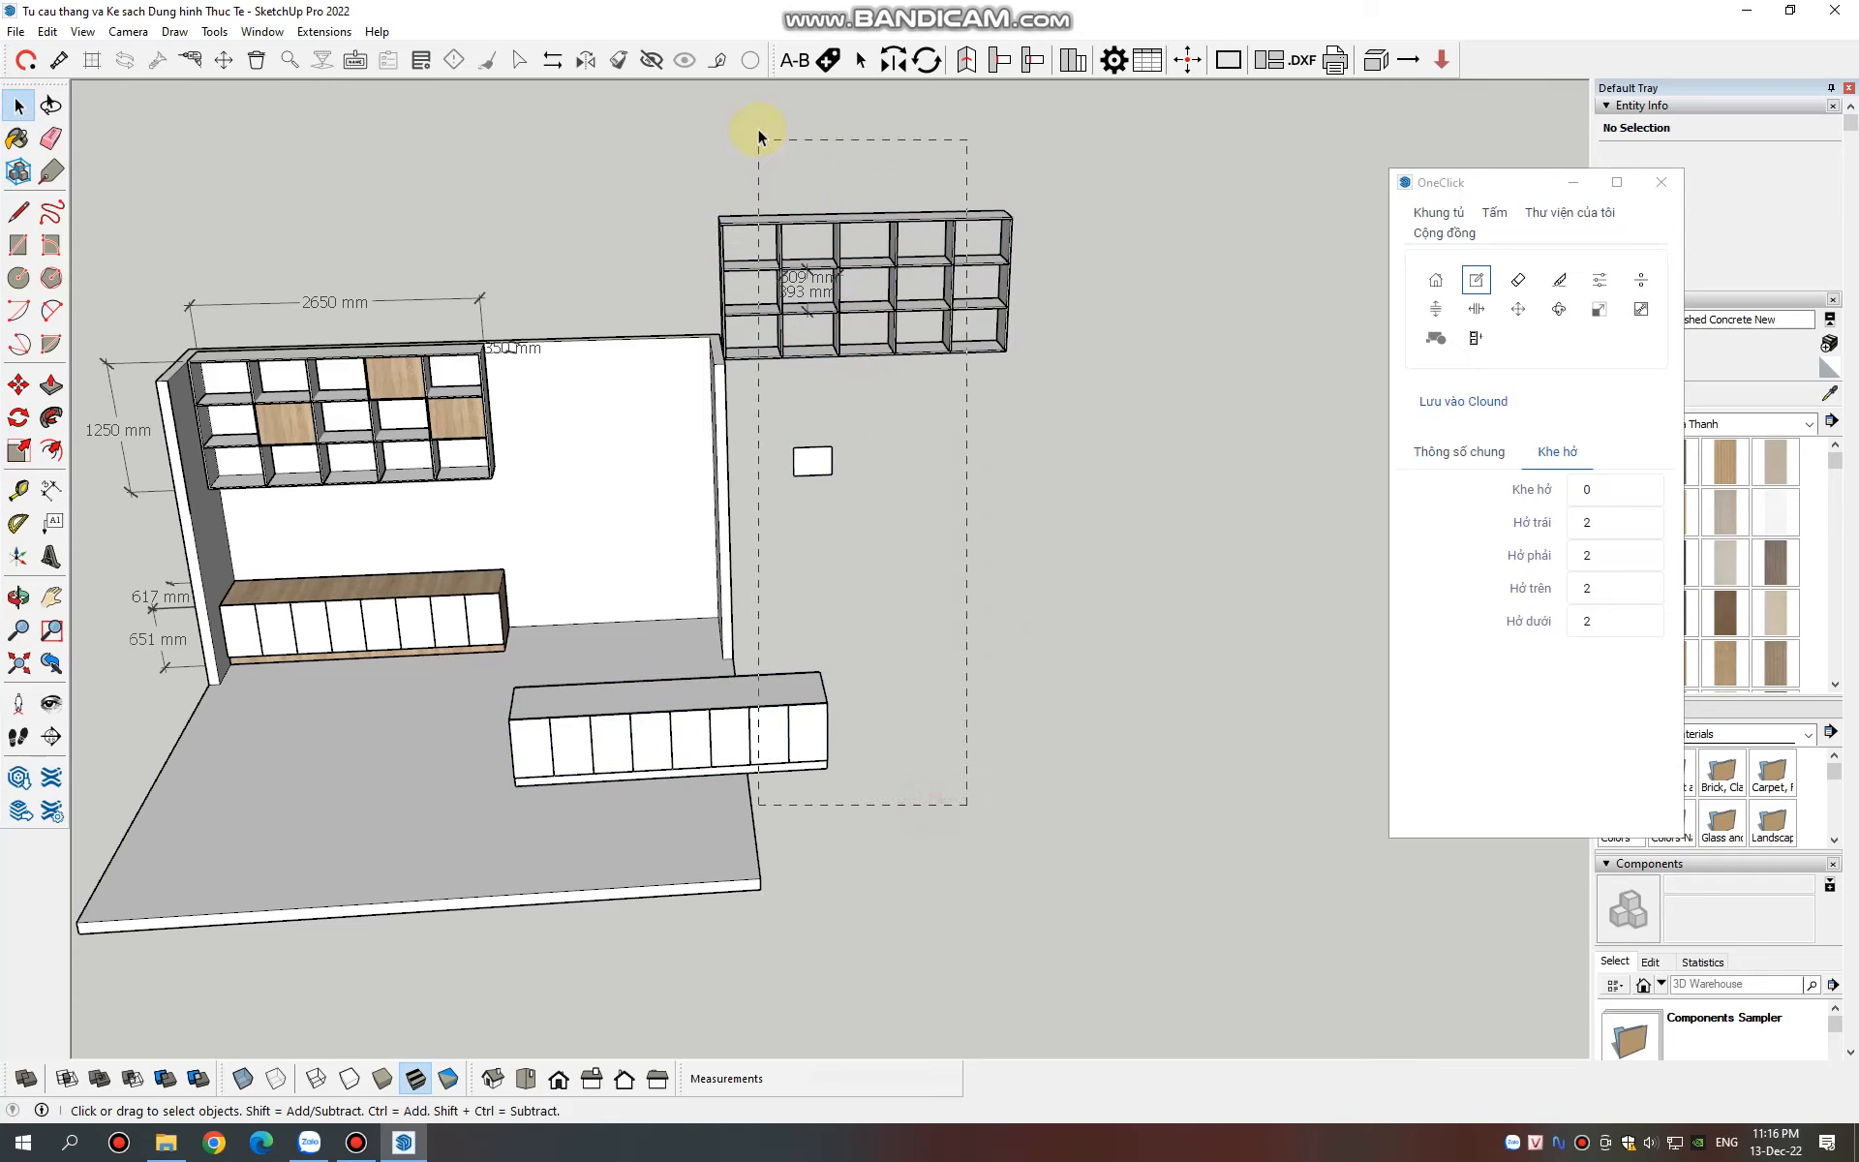
drag(760, 136, 760, 138)
right_click(821, 716)
click(918, 1007)
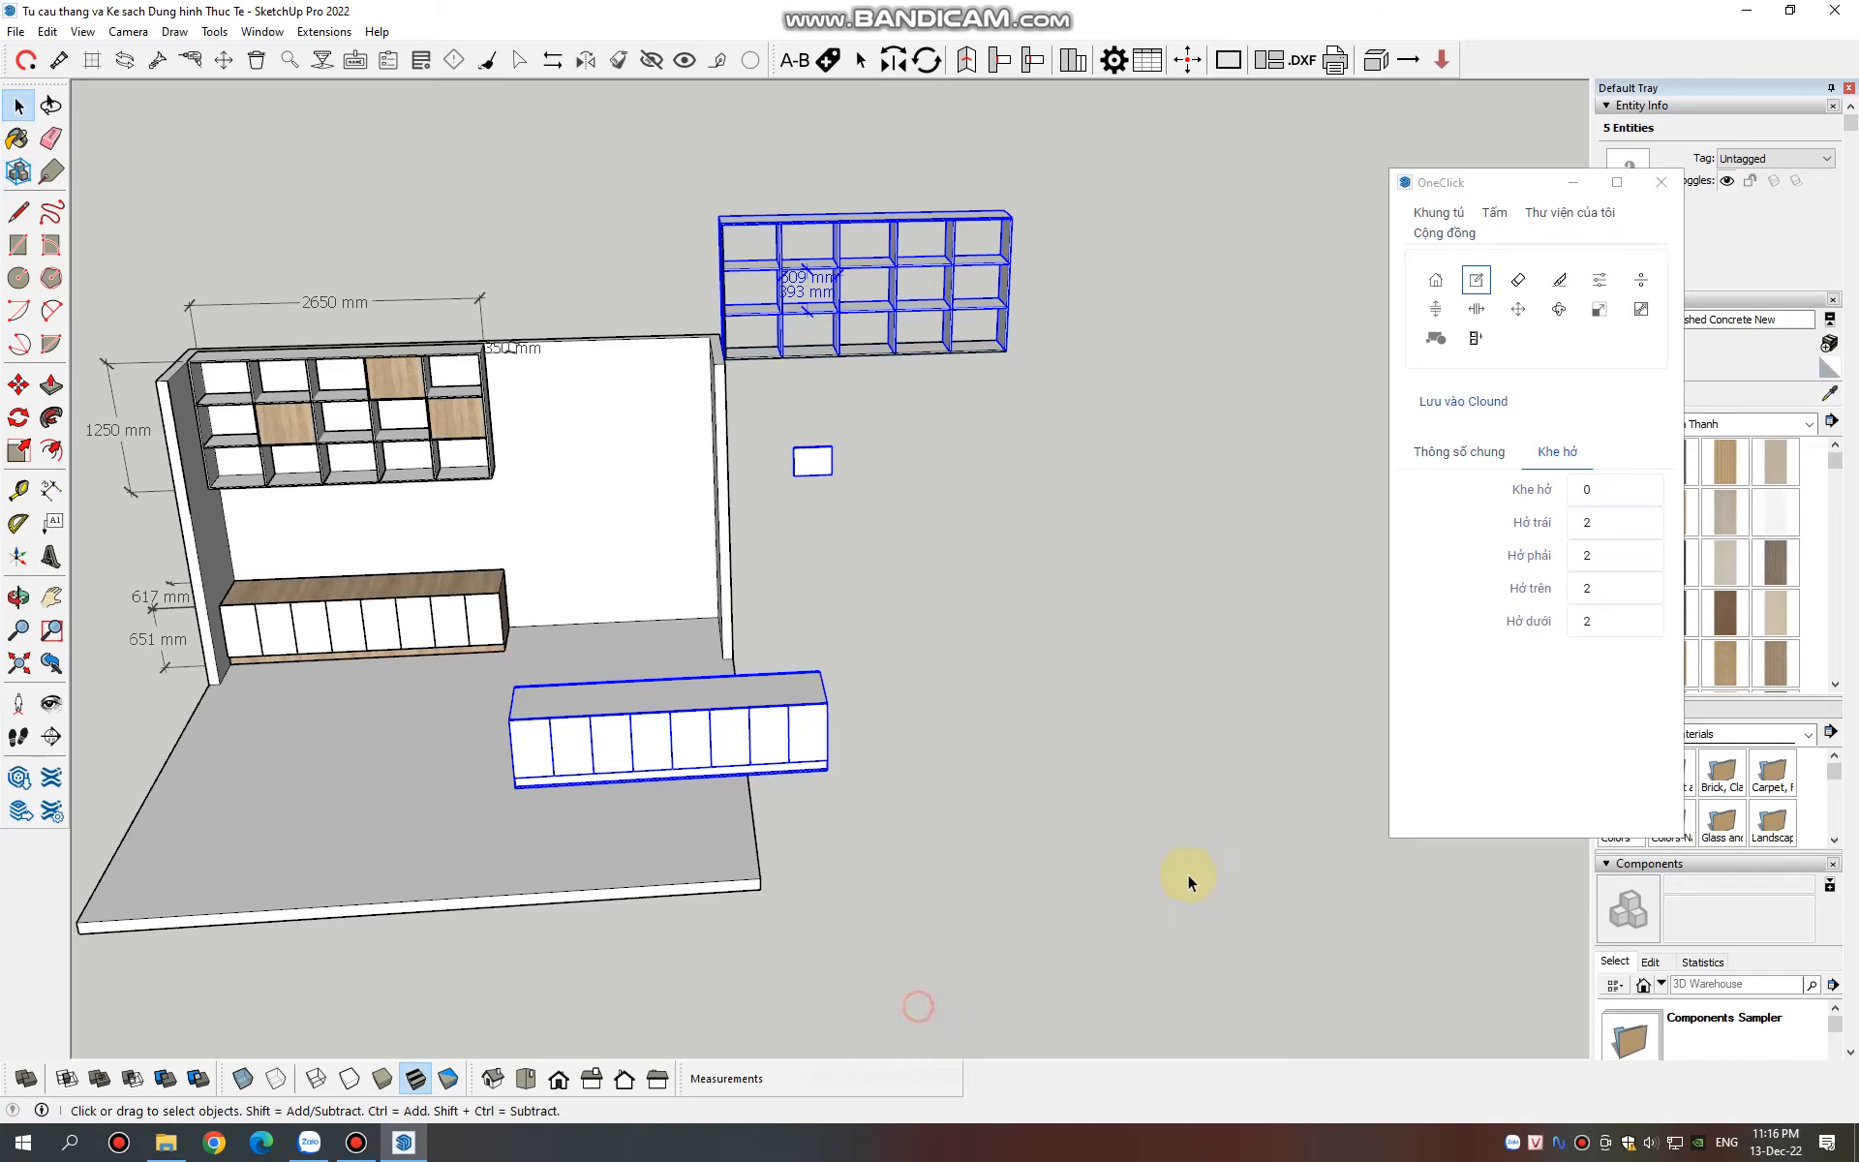
click(380, 986)
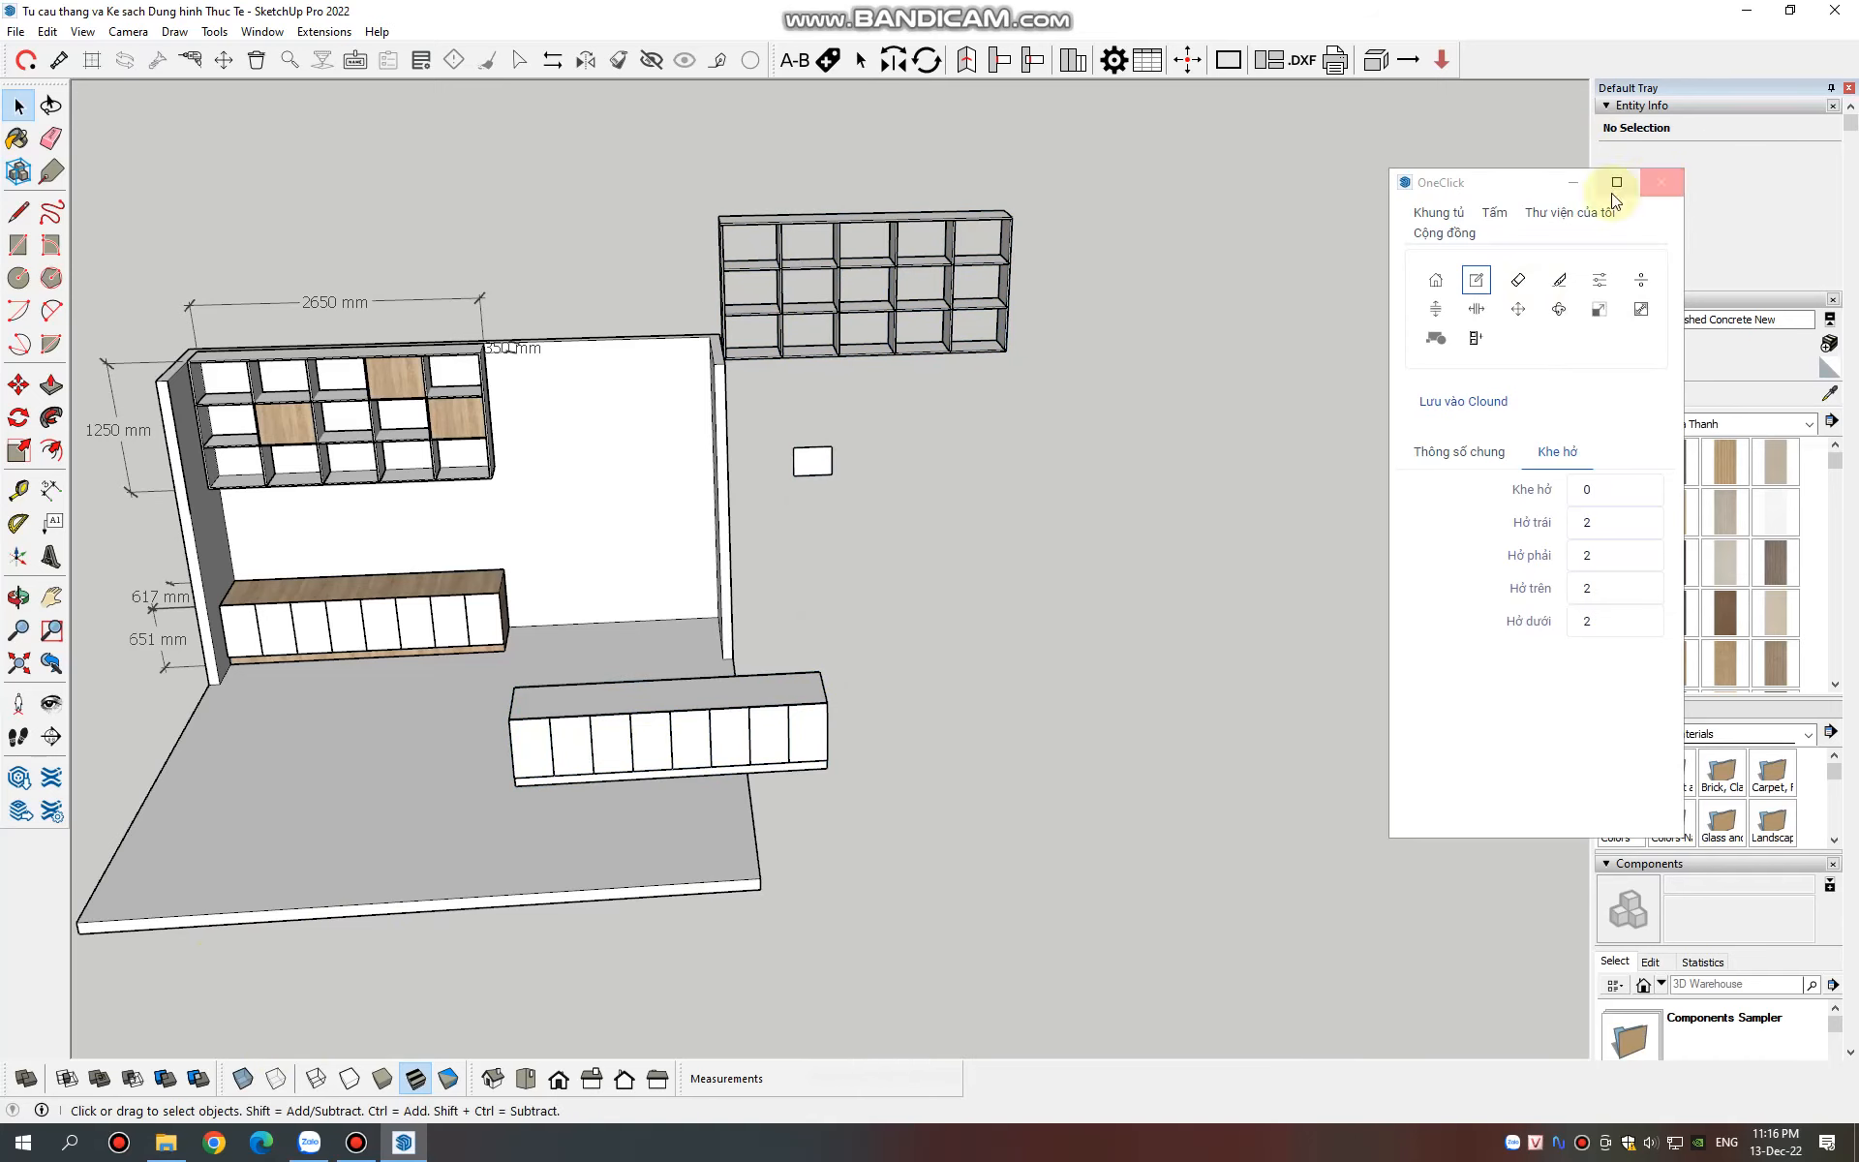
Copy the loose door panel twice, placing one copy on each side of the original
scroll(648, 714, down, 3)
scroll(730, 513, up, 5)
scroll(120, 191, down, 3)
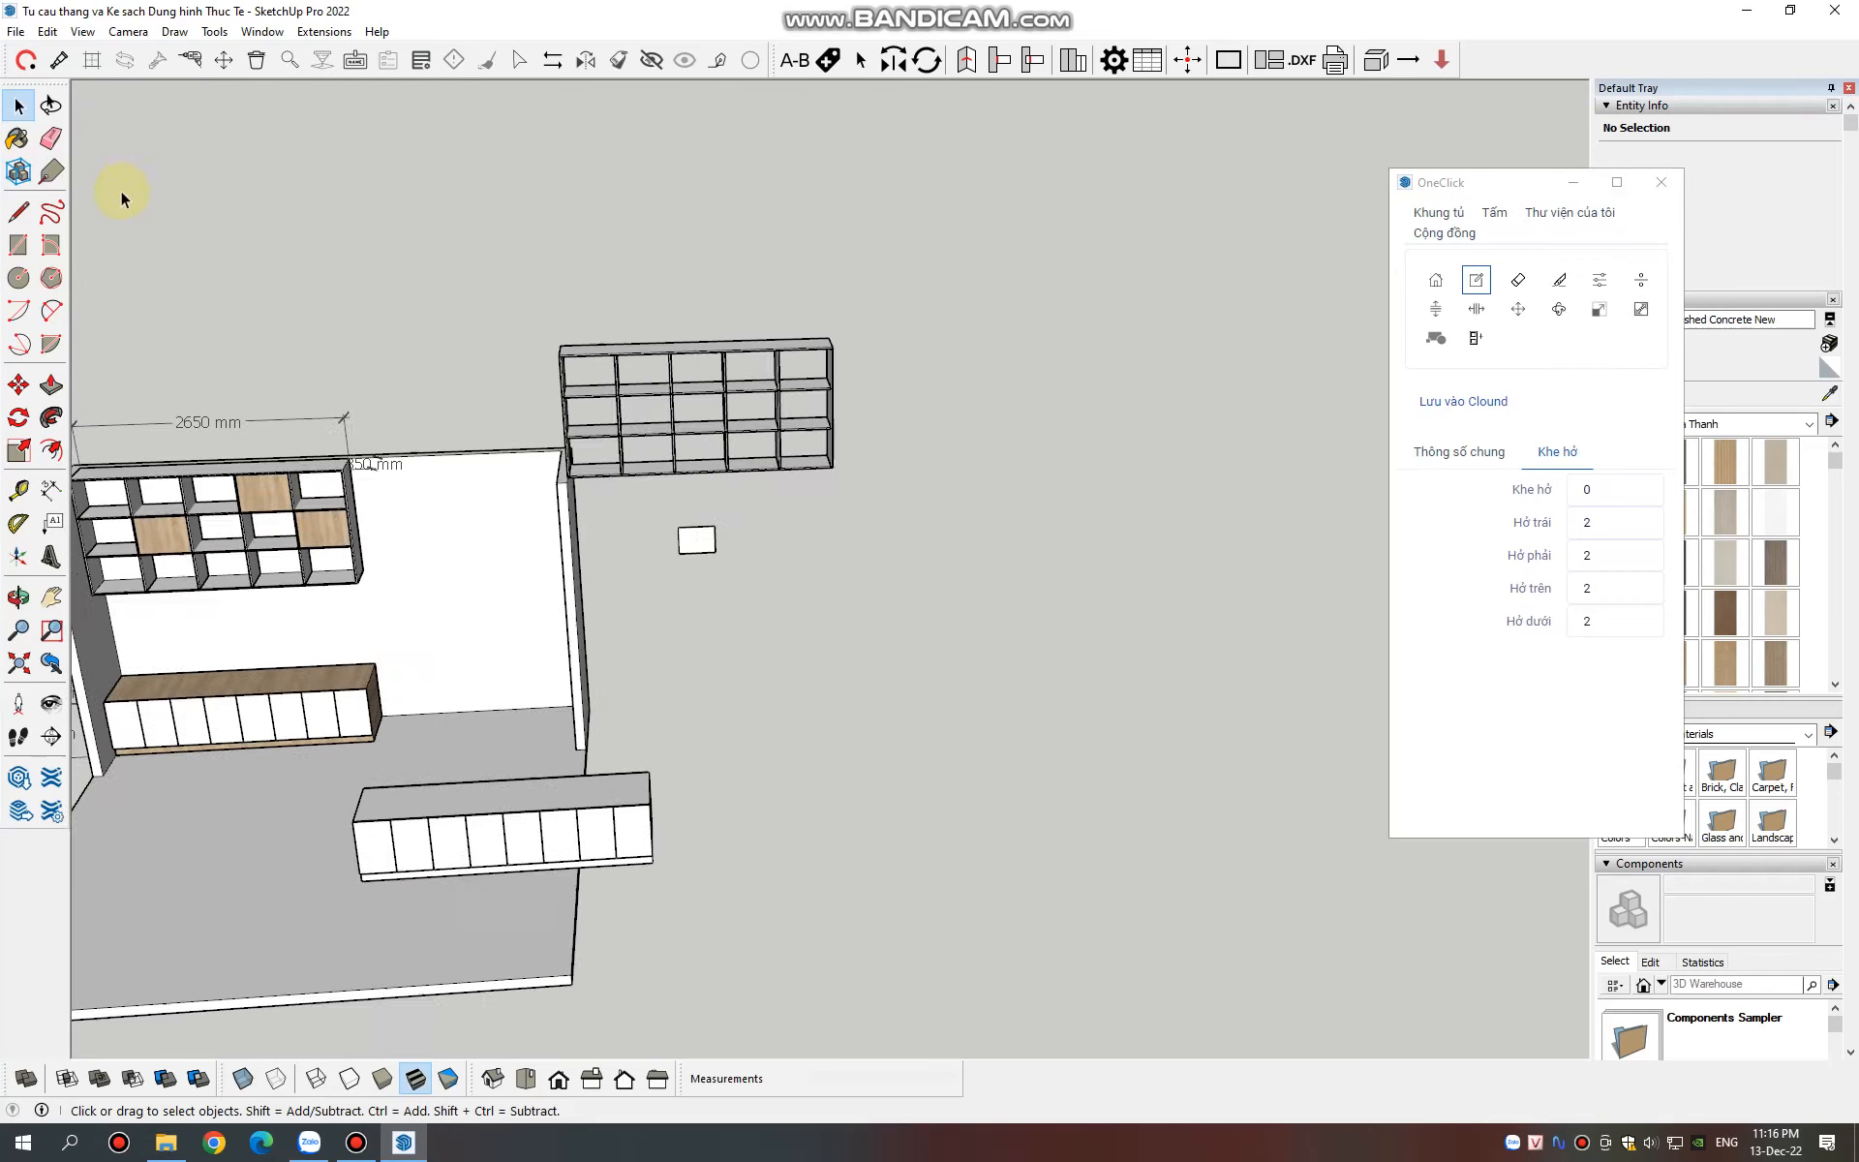
scroll(569, 446, up, 3)
click(585, 476)
scroll(565, 484, up, 2)
key(m)
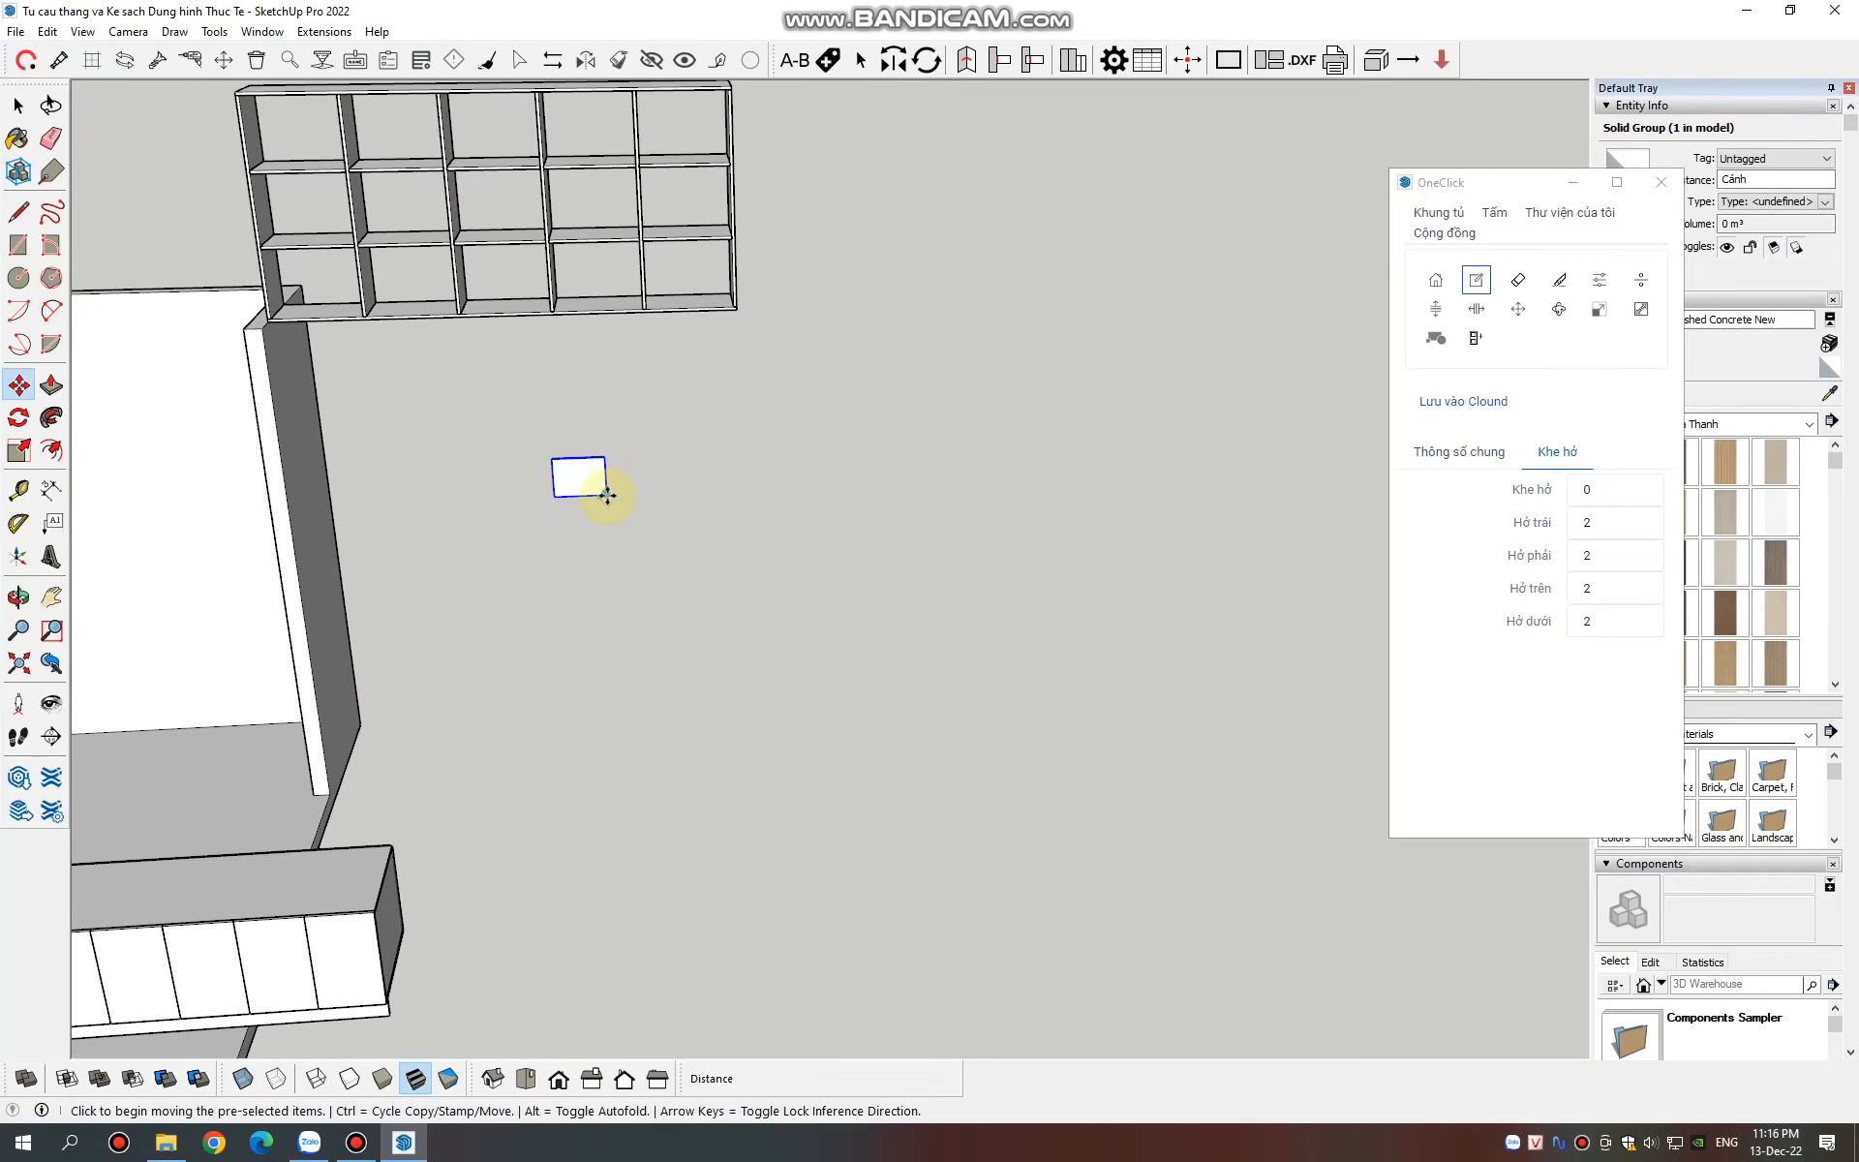
click(604, 493)
scroll(668, 453, down, 3)
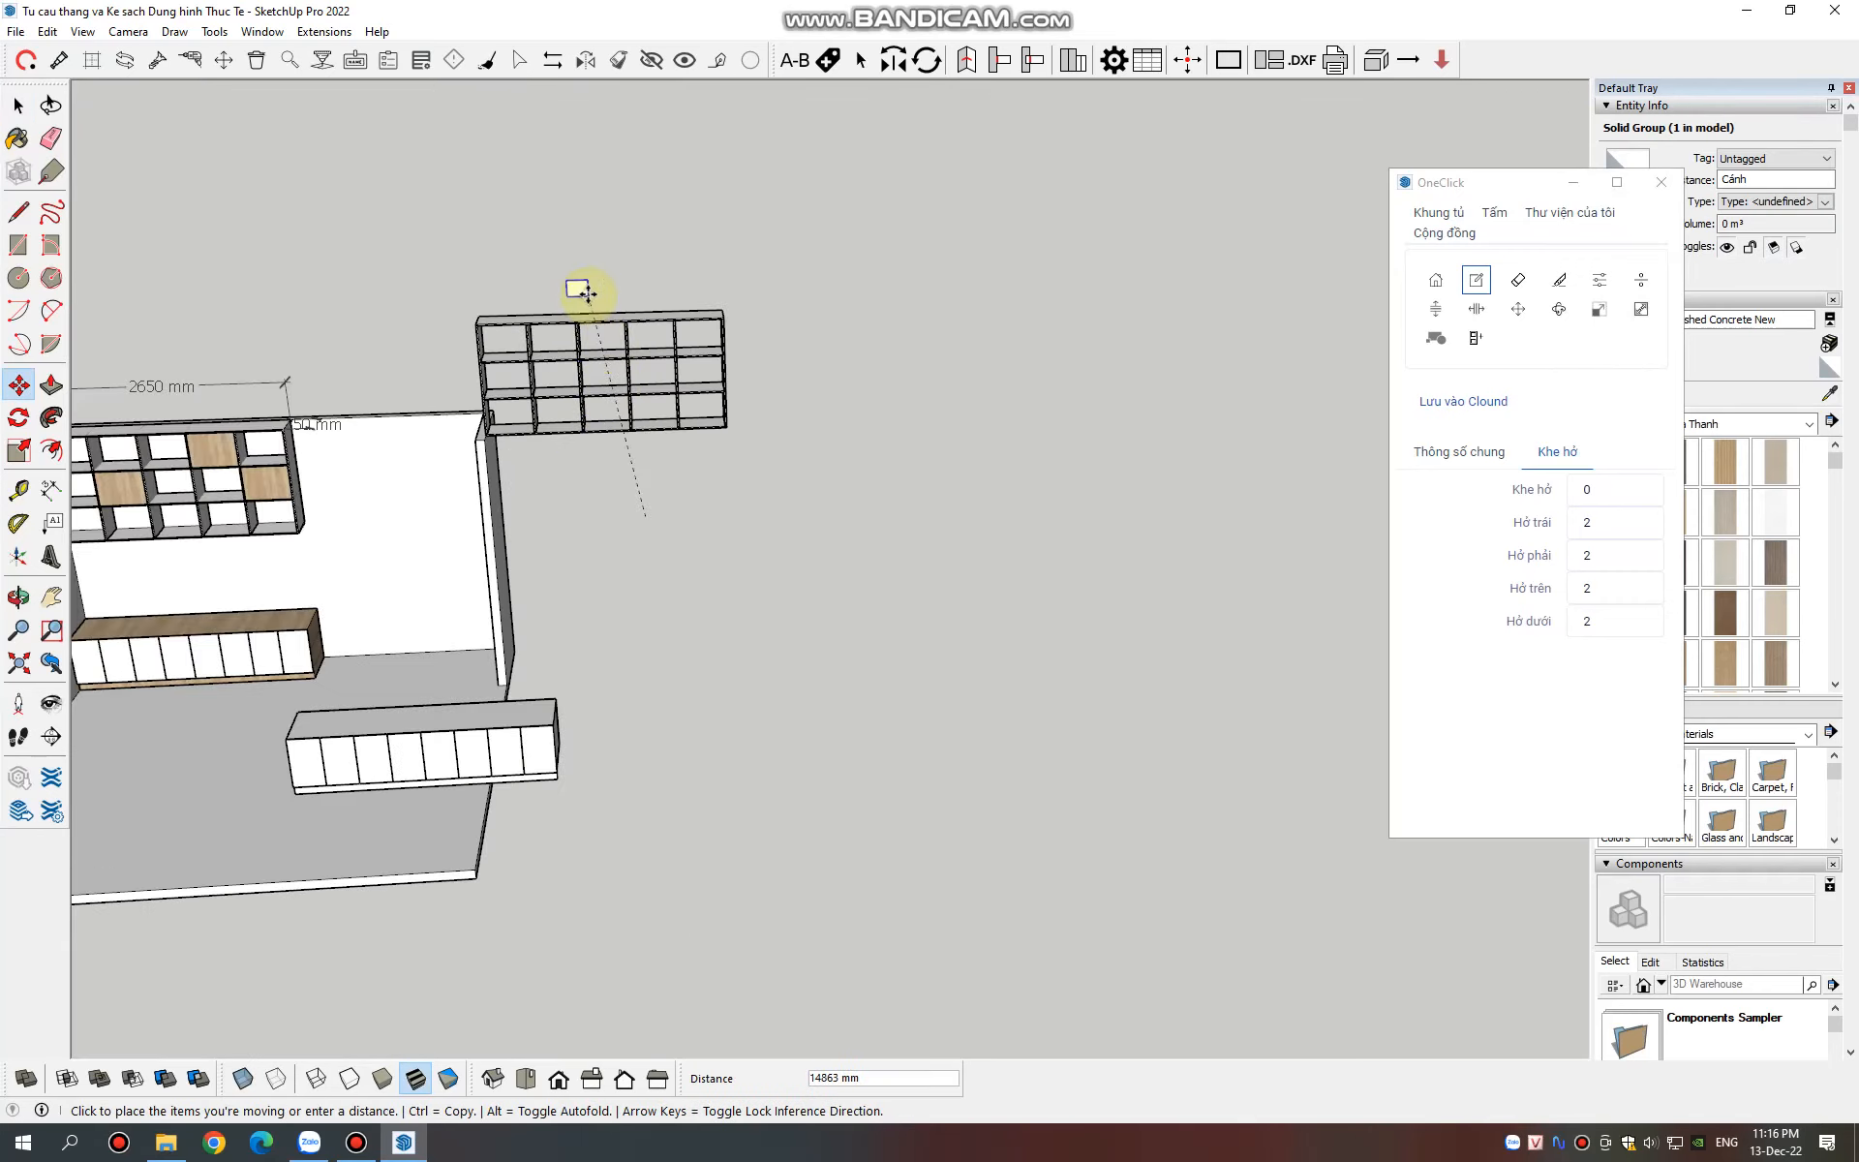
key(ctrl)
click(706, 506)
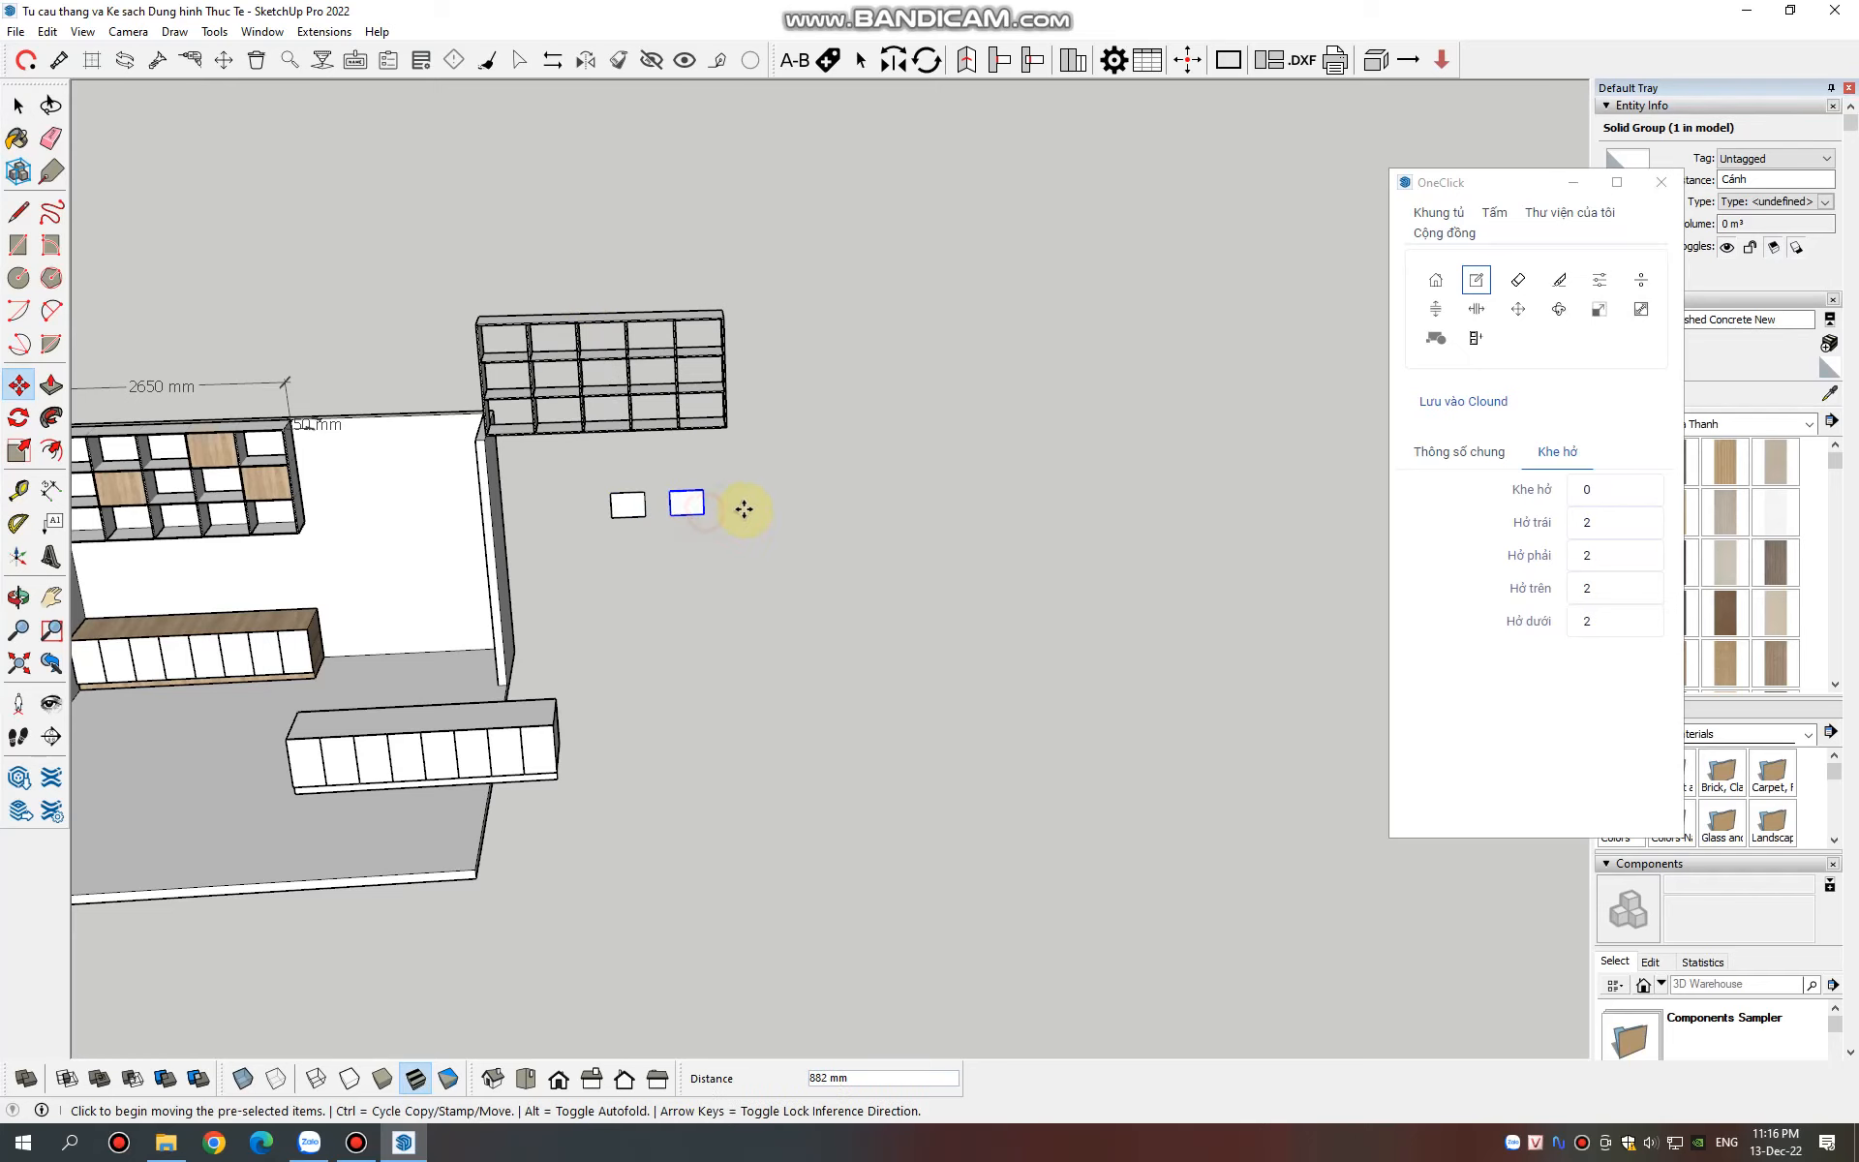
click(705, 515)
key(ctrl)
click(575, 519)
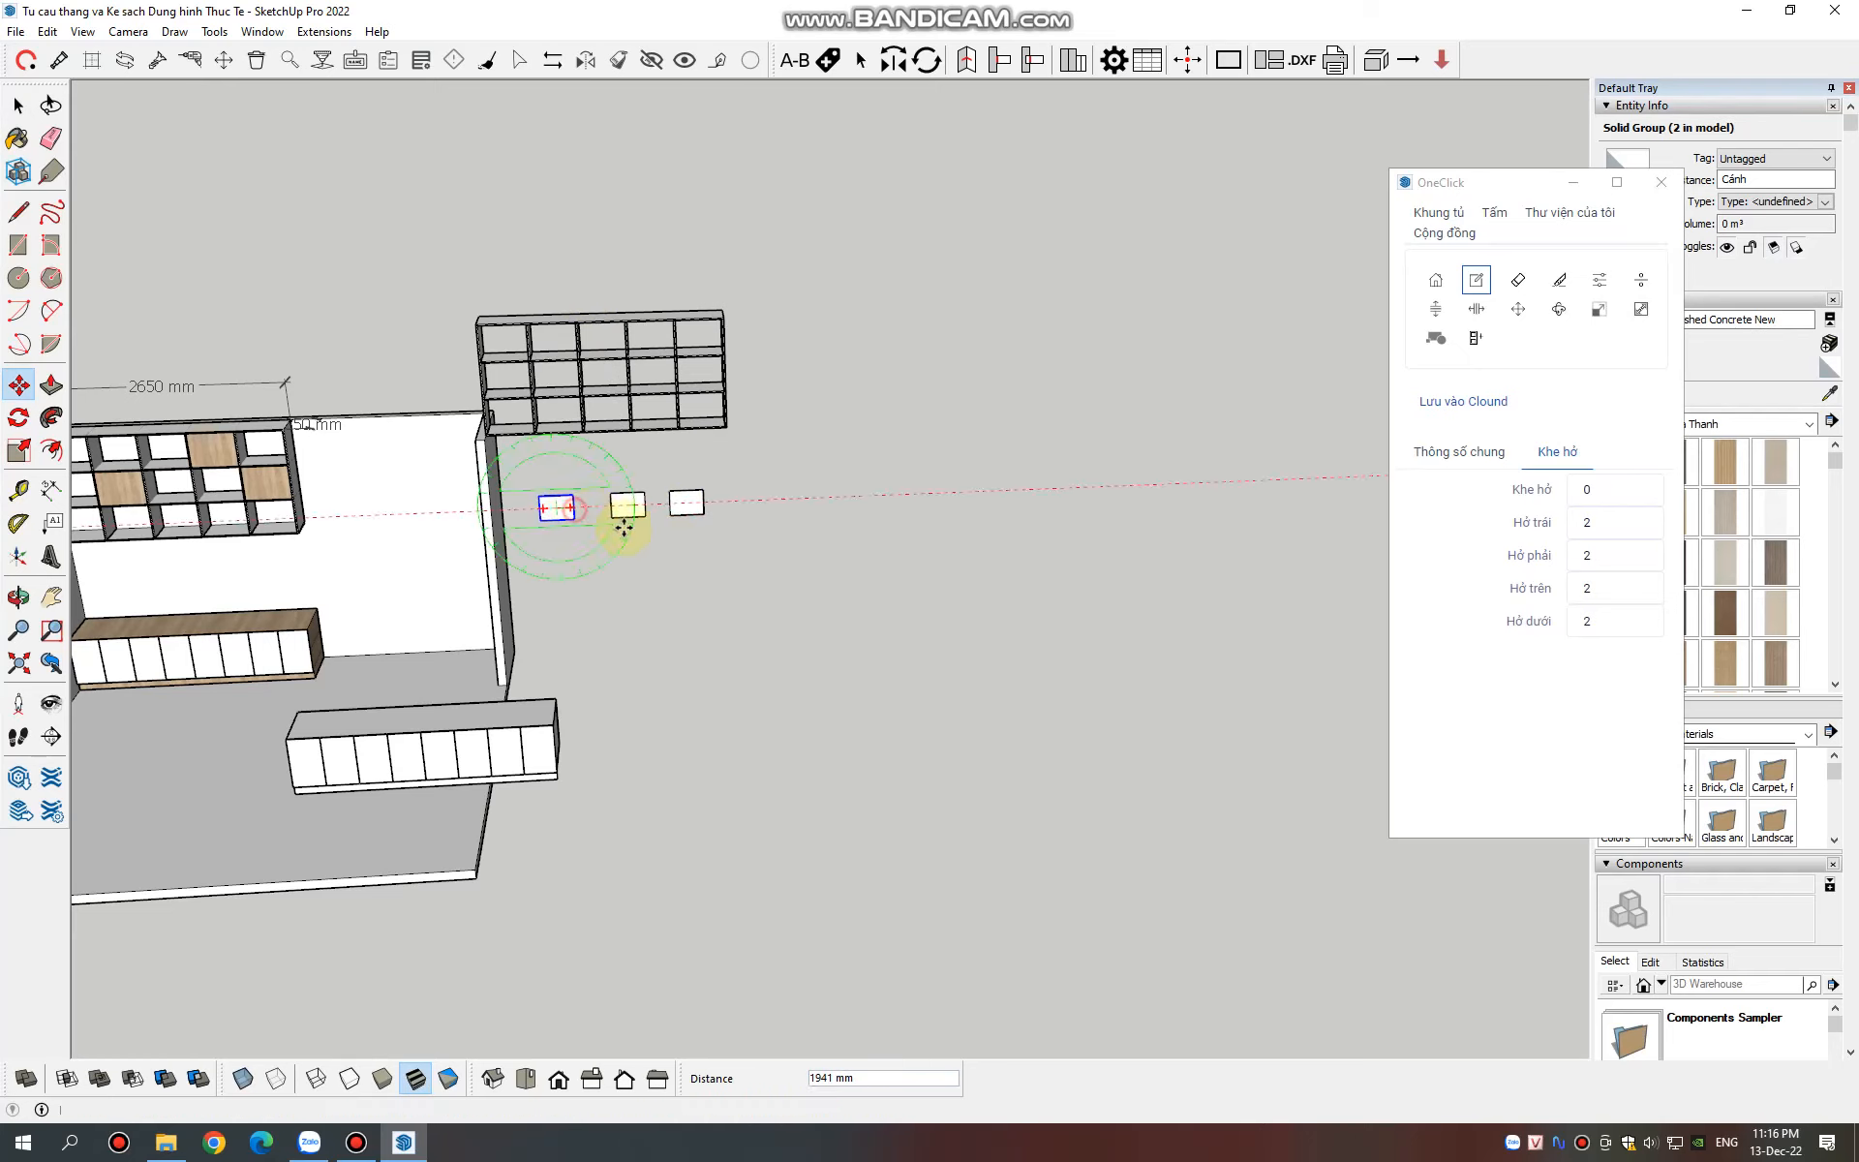
key(space)
click(85, 208)
Paint the three loose door panels with the light brown wood material from the Ba Thanh collection
click(17, 138)
scroll(821, 323, down, 2)
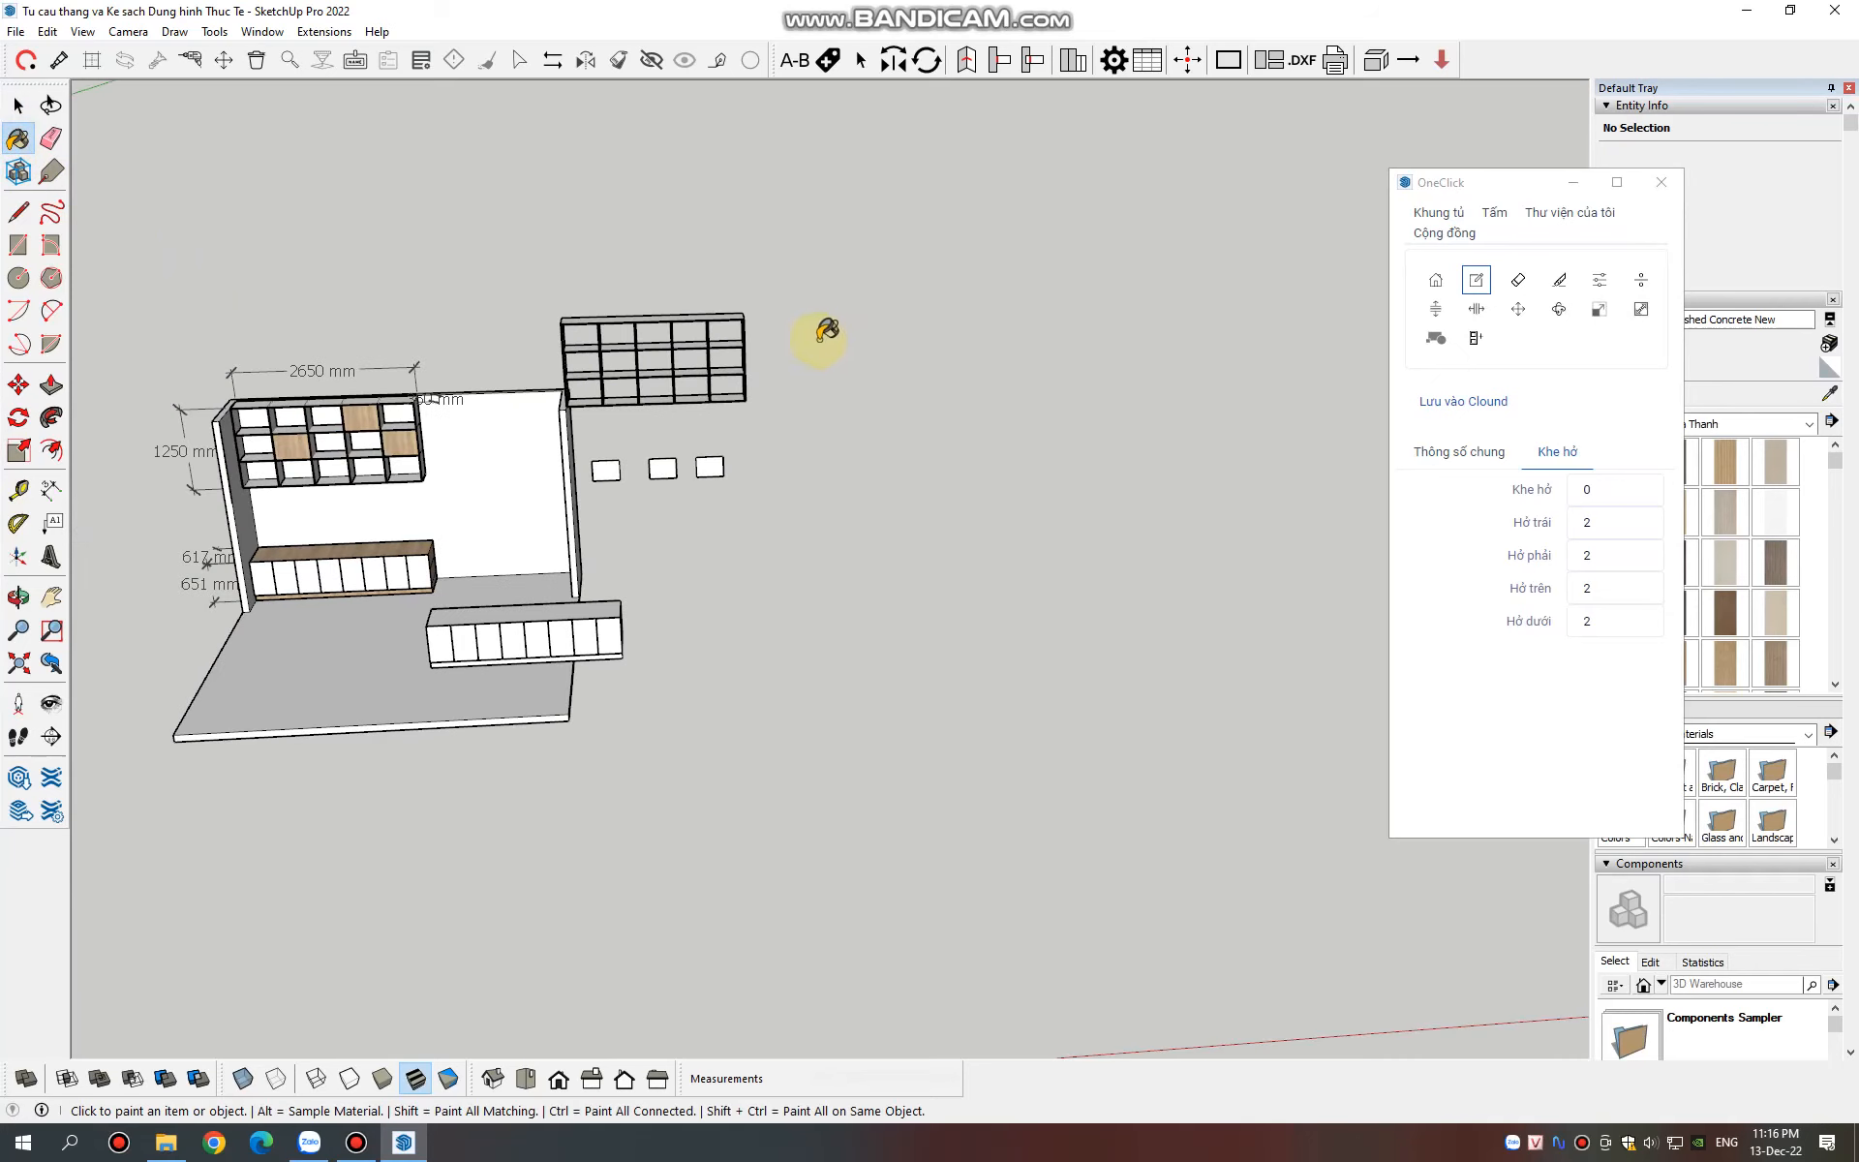
click(1730, 469)
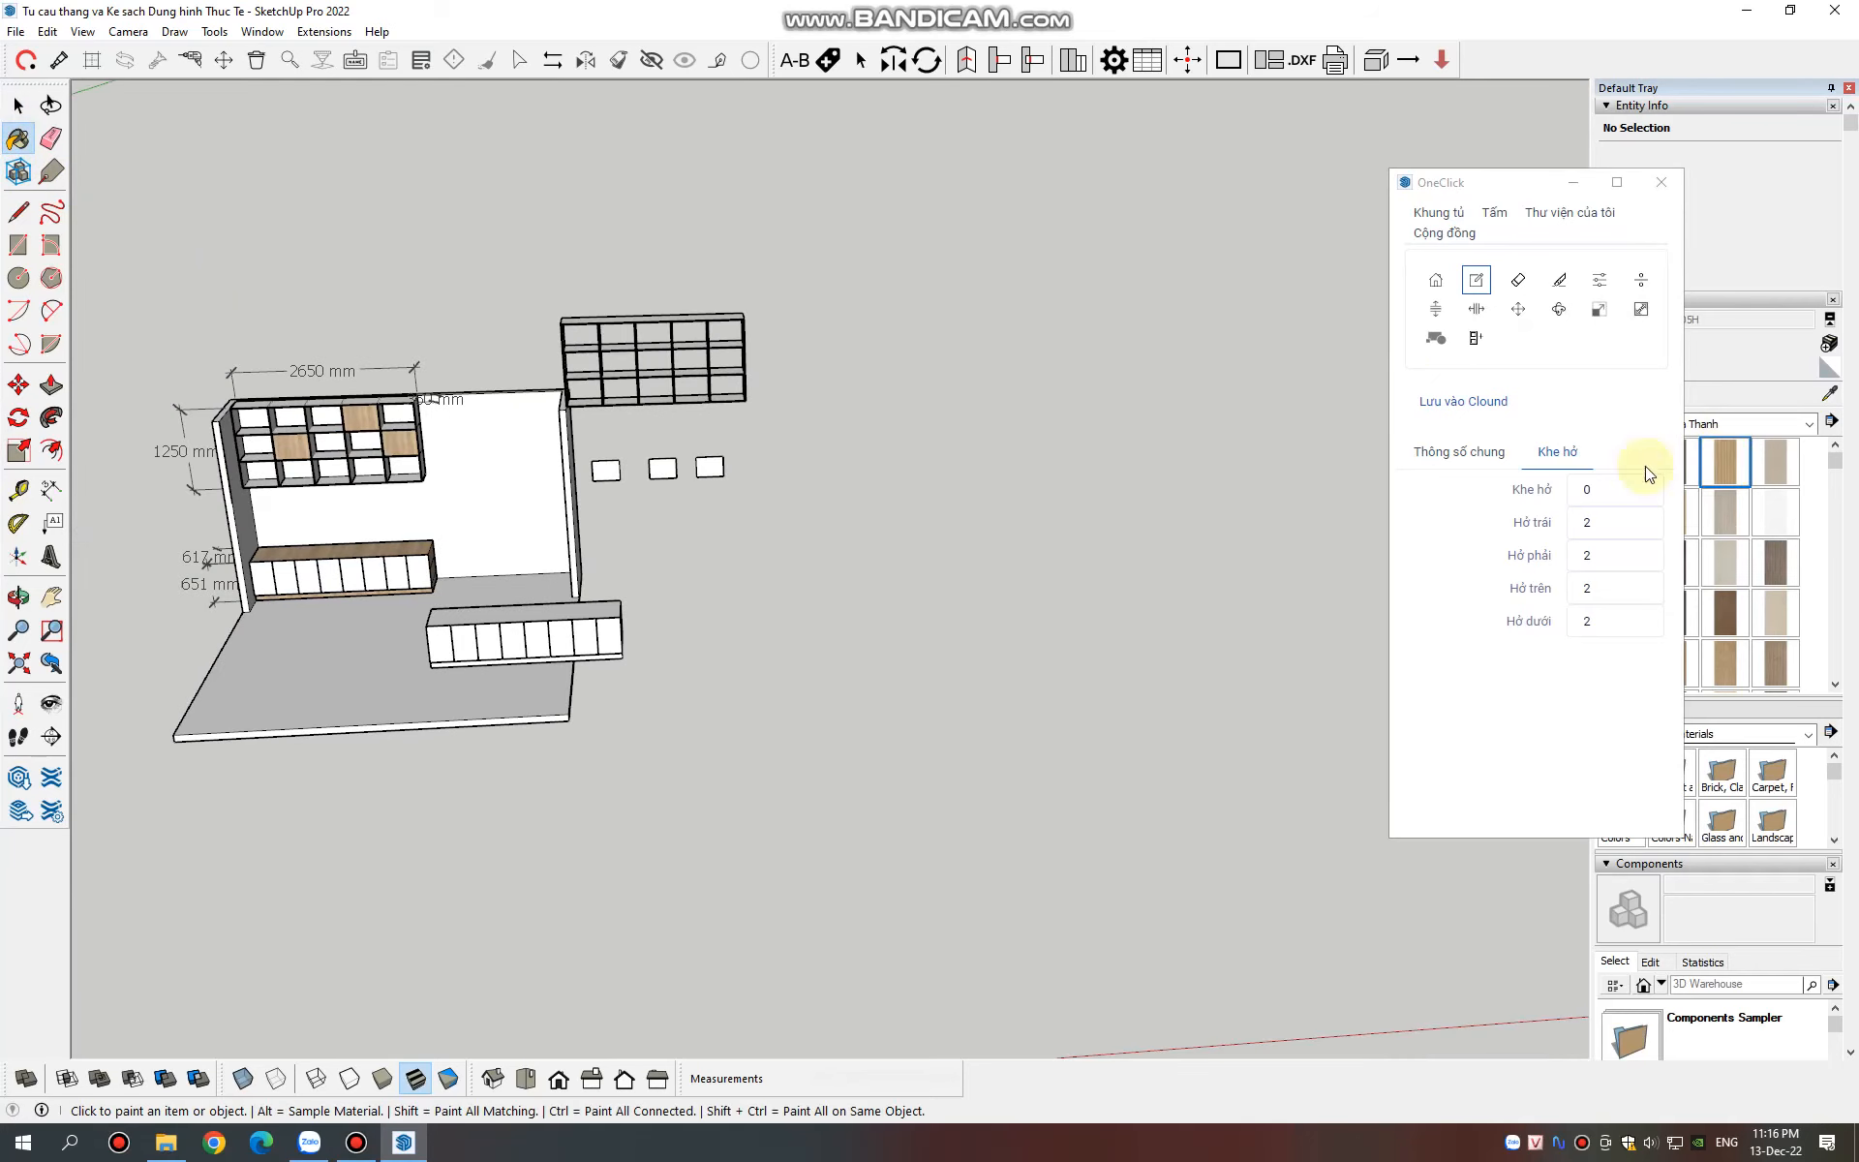
scroll(581, 467, up, 2)
click(578, 472)
click(686, 469)
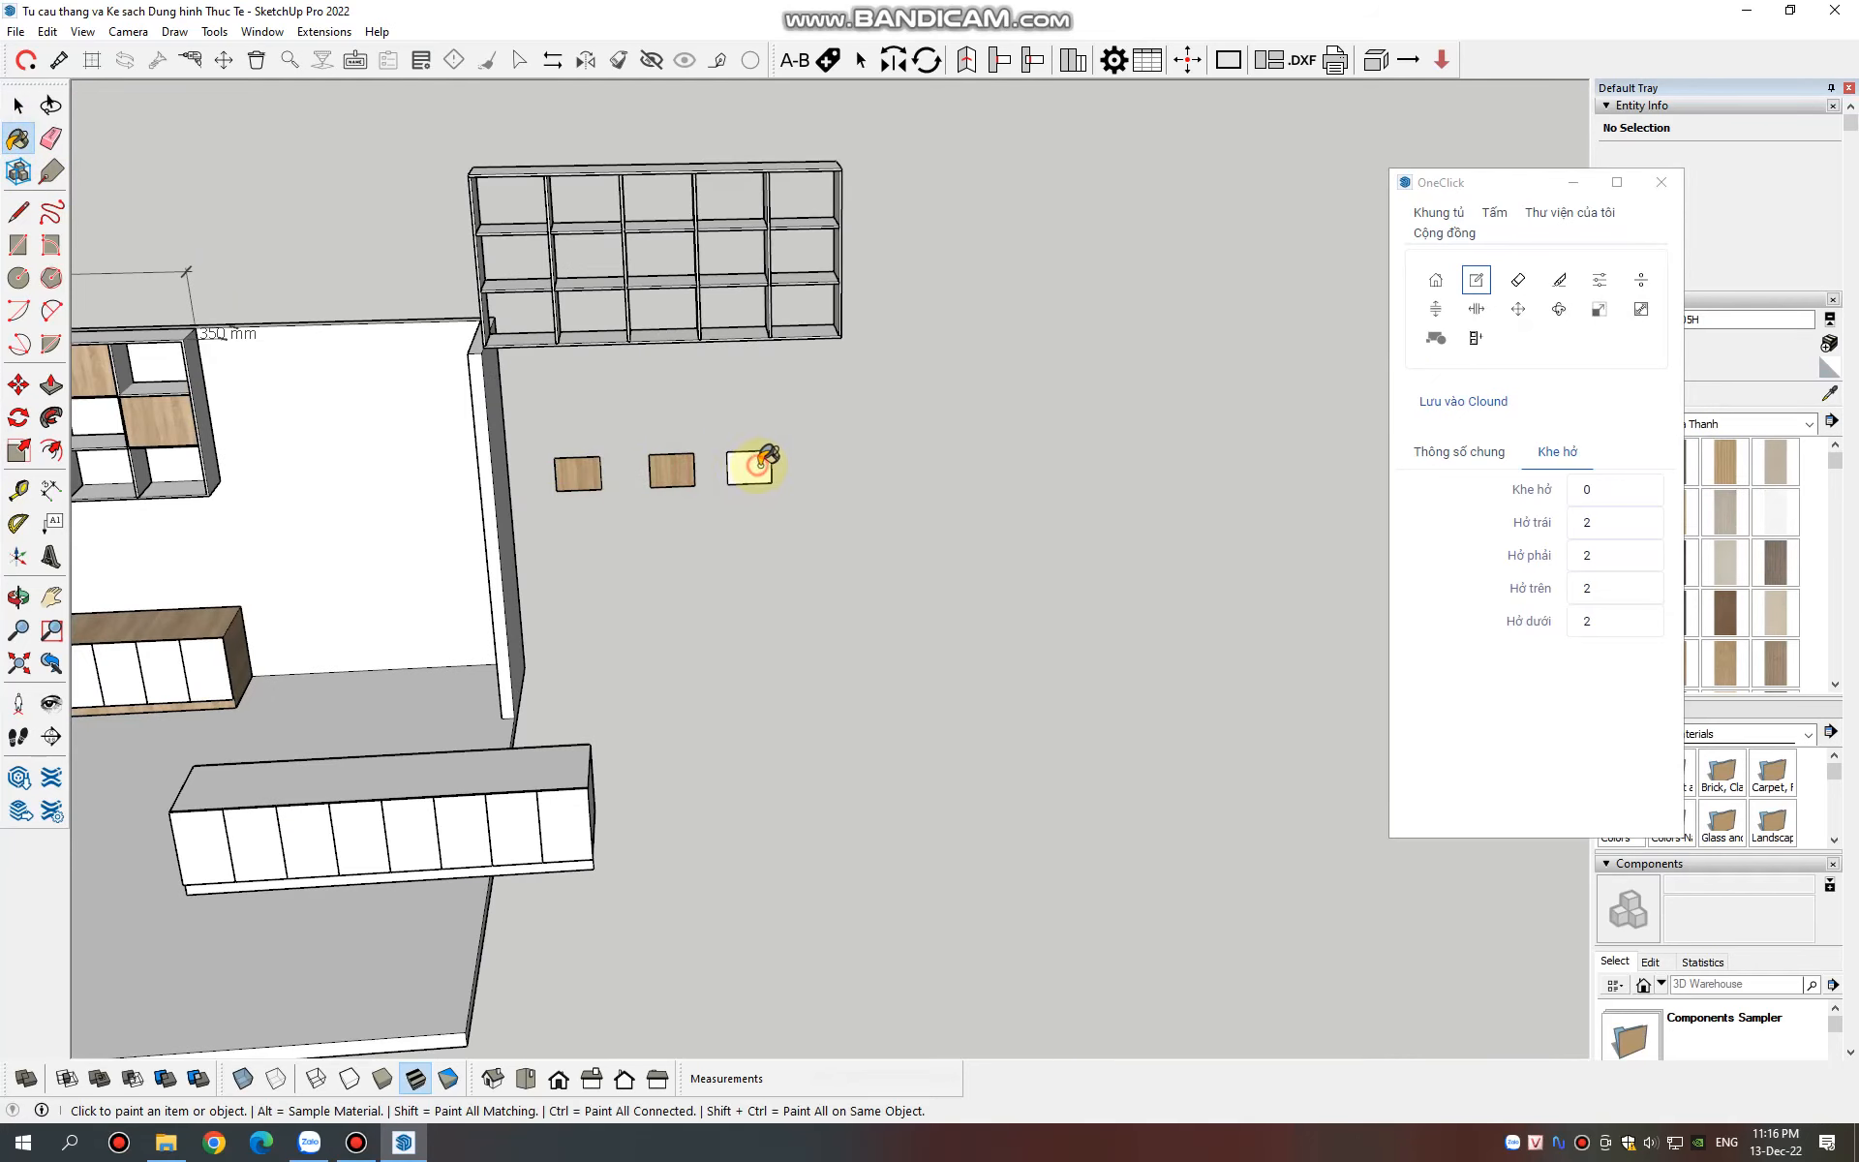
click(760, 465)
Hide the eight white door panels of the new base cabinet one after another
scroll(892, 601, down, 3)
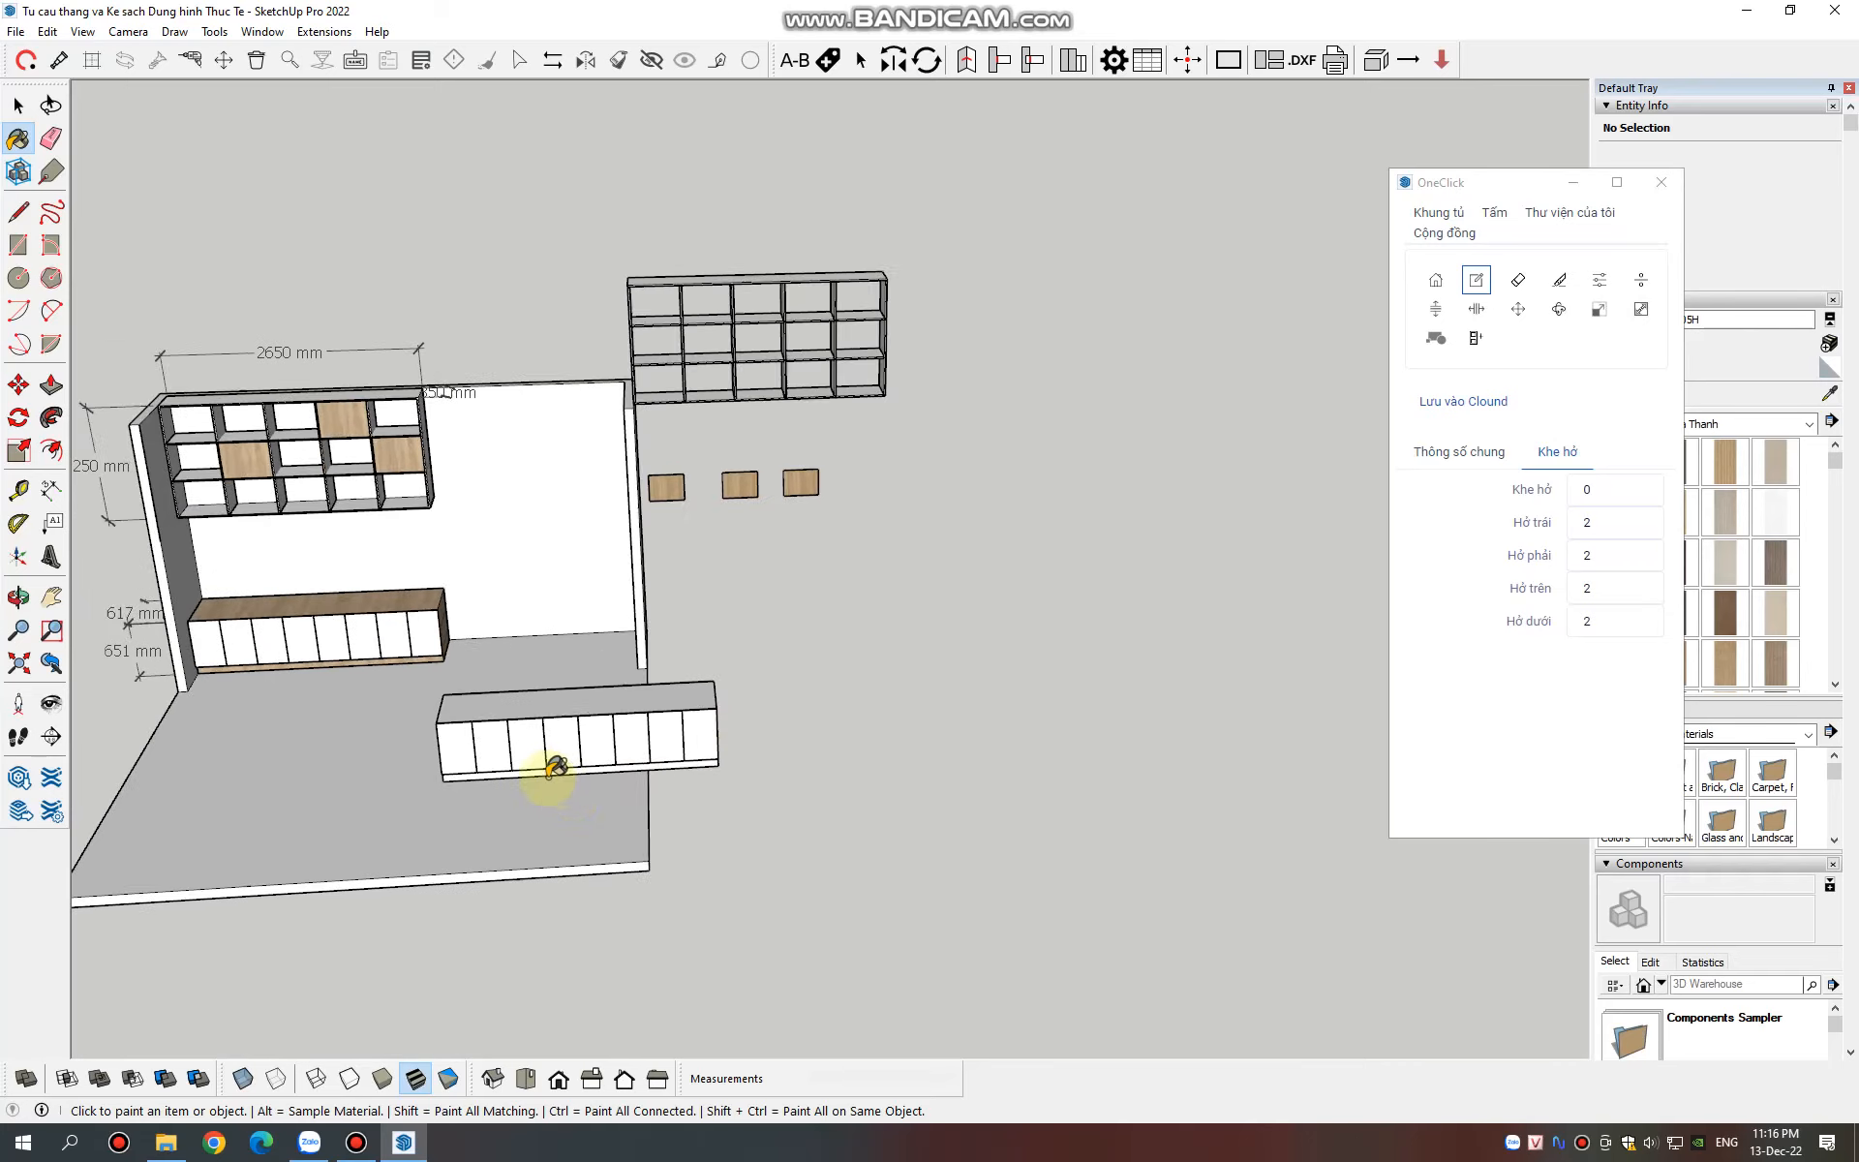
scroll(554, 768, up, 2)
key(space)
click(416, 725)
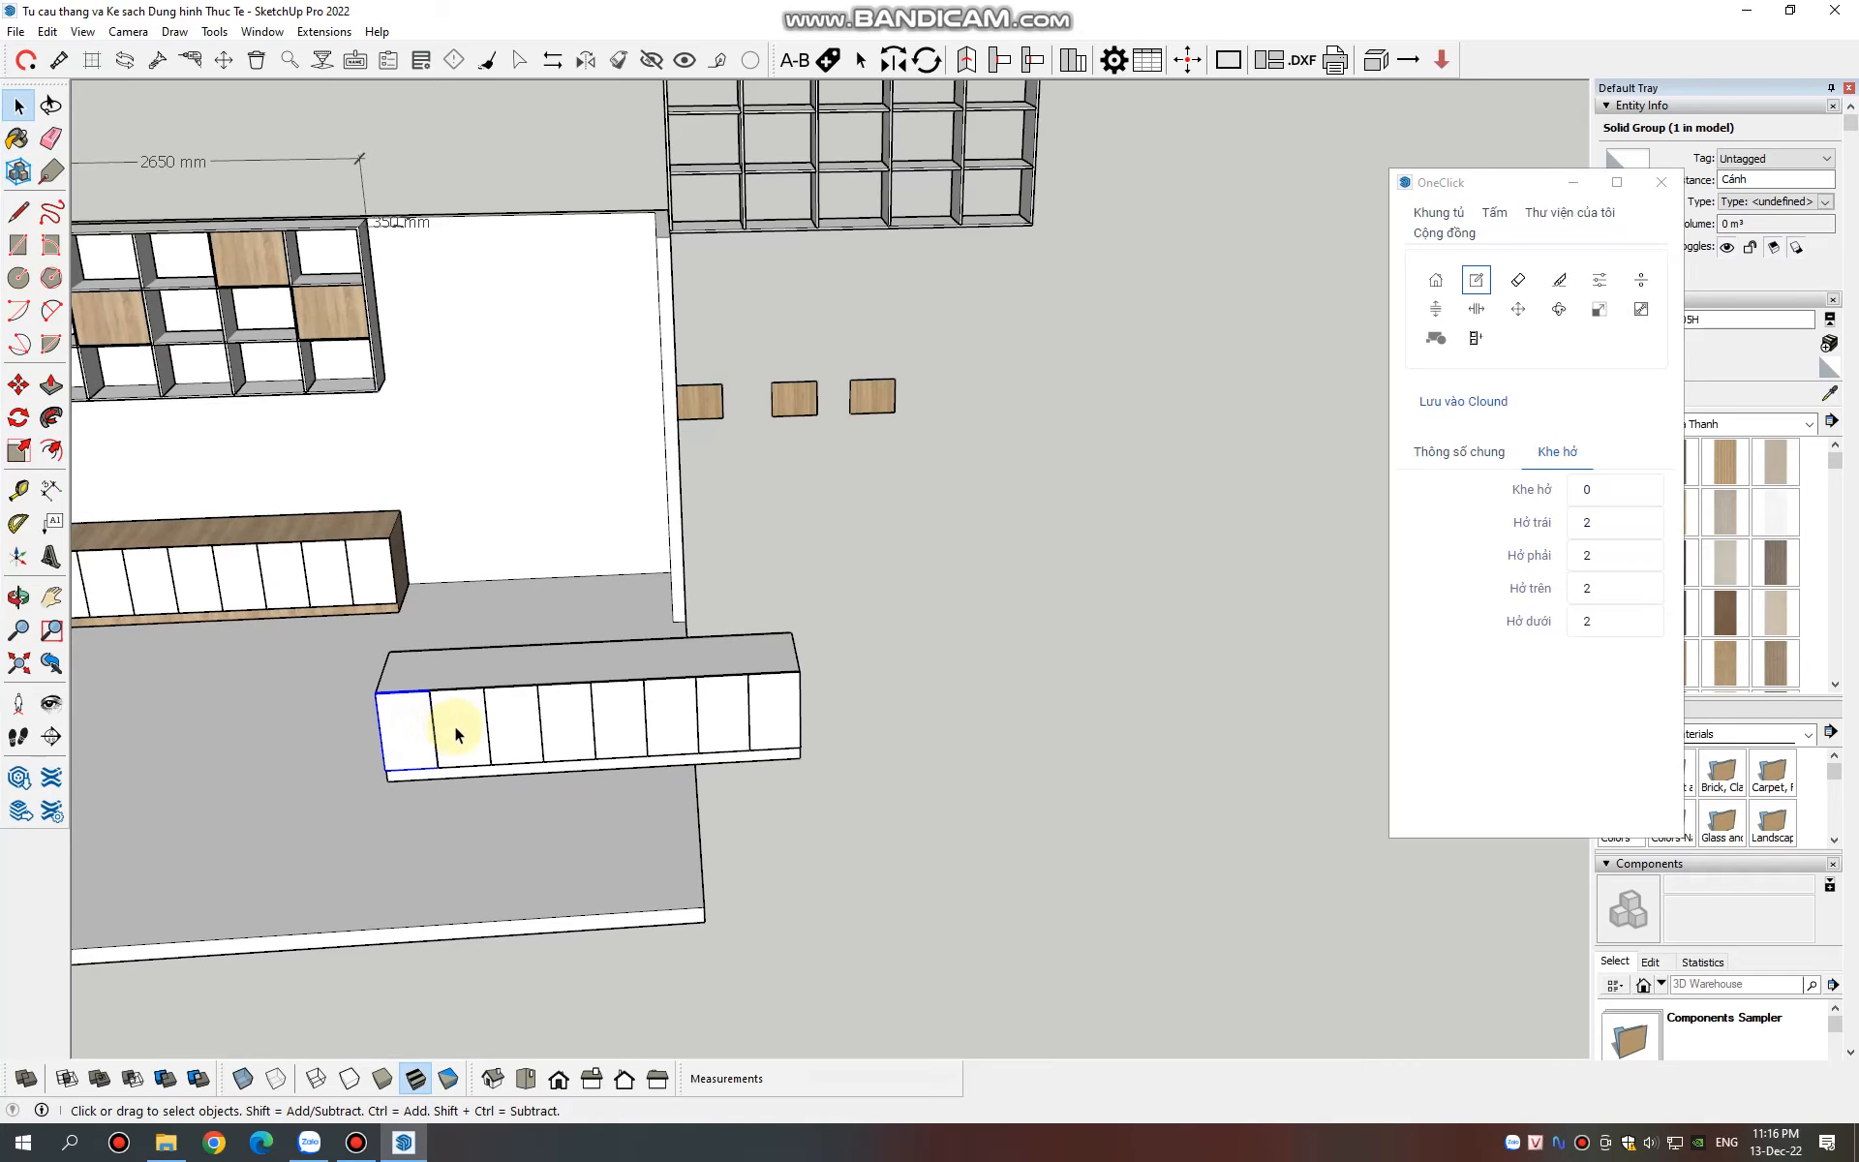
key(Delete)
click(465, 724)
key(Delete)
click(511, 724)
key(Delete)
click(565, 722)
key(Delete)
click(614, 722)
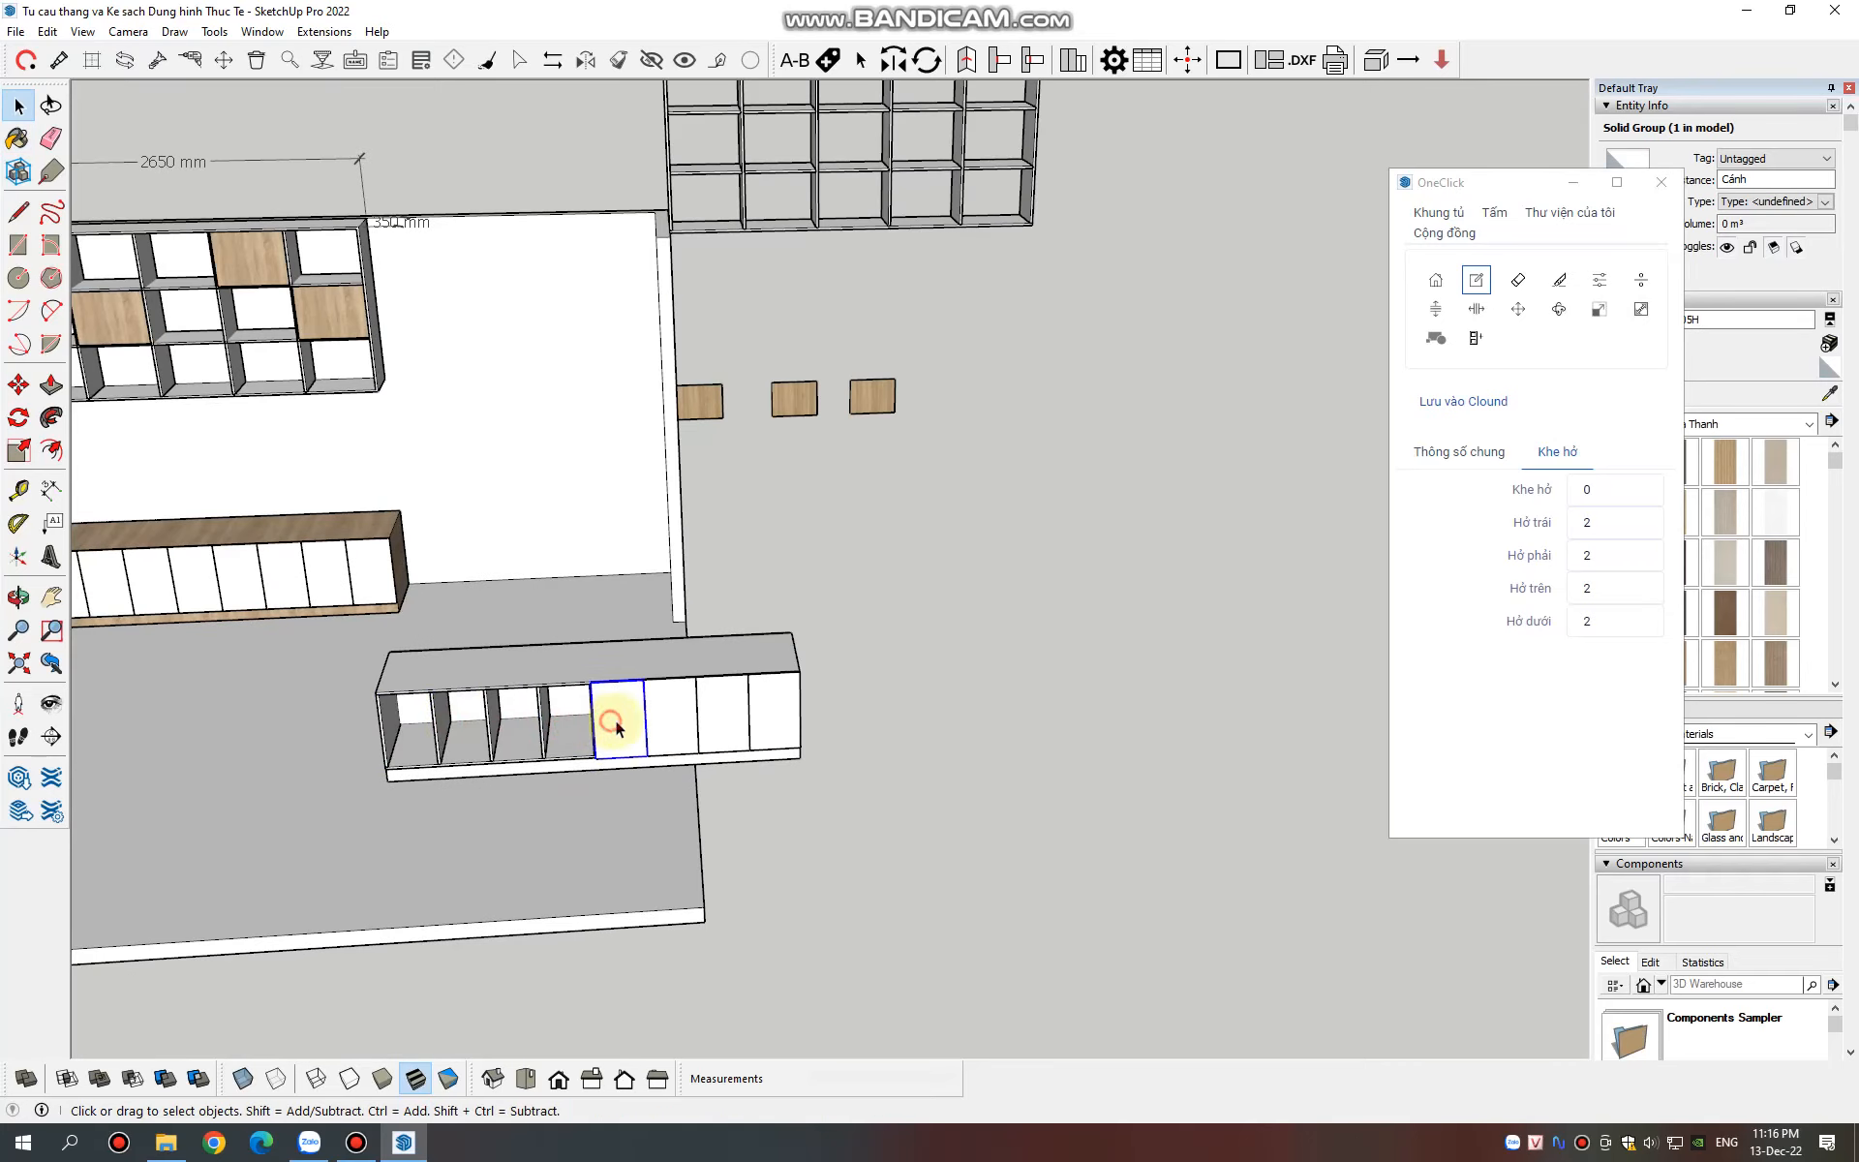
key(Delete)
click(657, 728)
key(Delete)
click(772, 712)
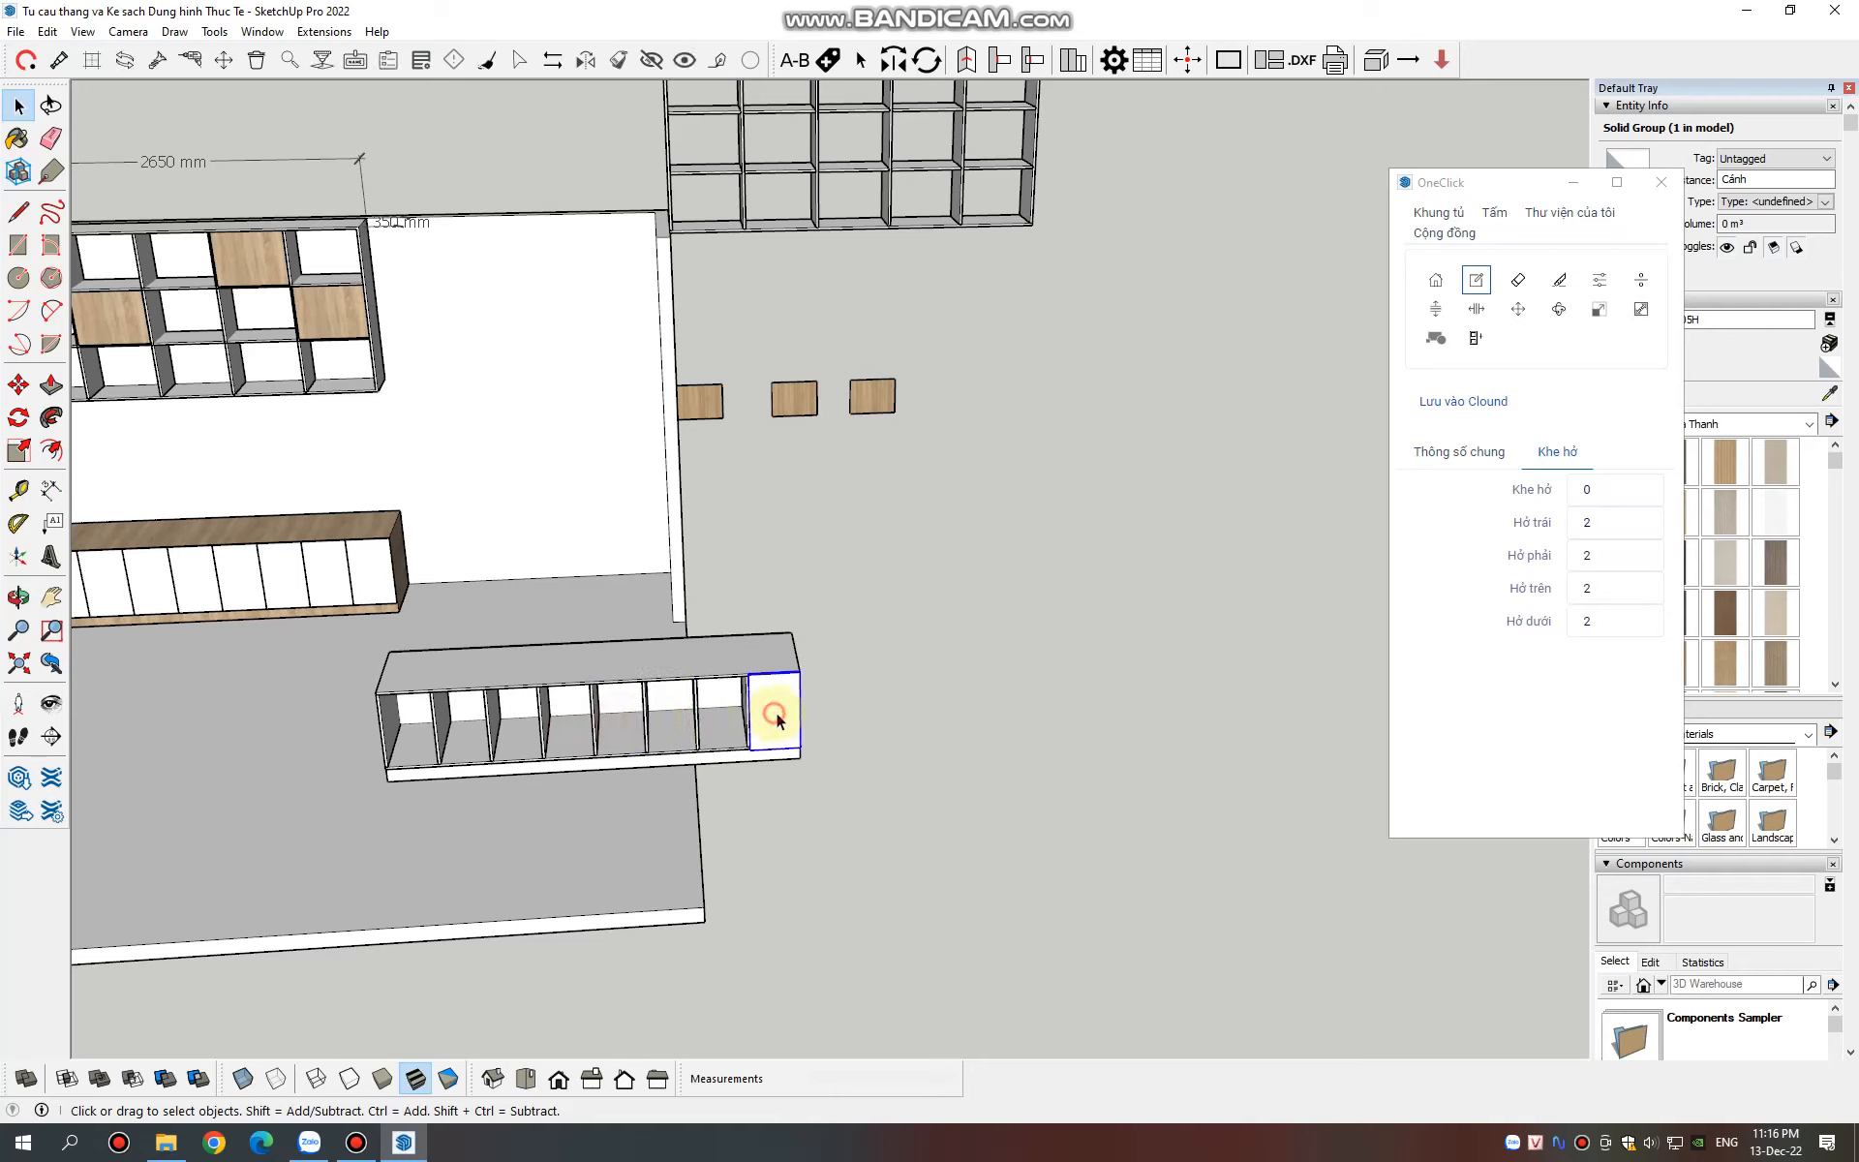
key(Delete)
Paint all carcass panels and dividers of the new base cabinet with the same wood material and unhide its doors
drag(325, 632, 950, 807)
click(16, 138)
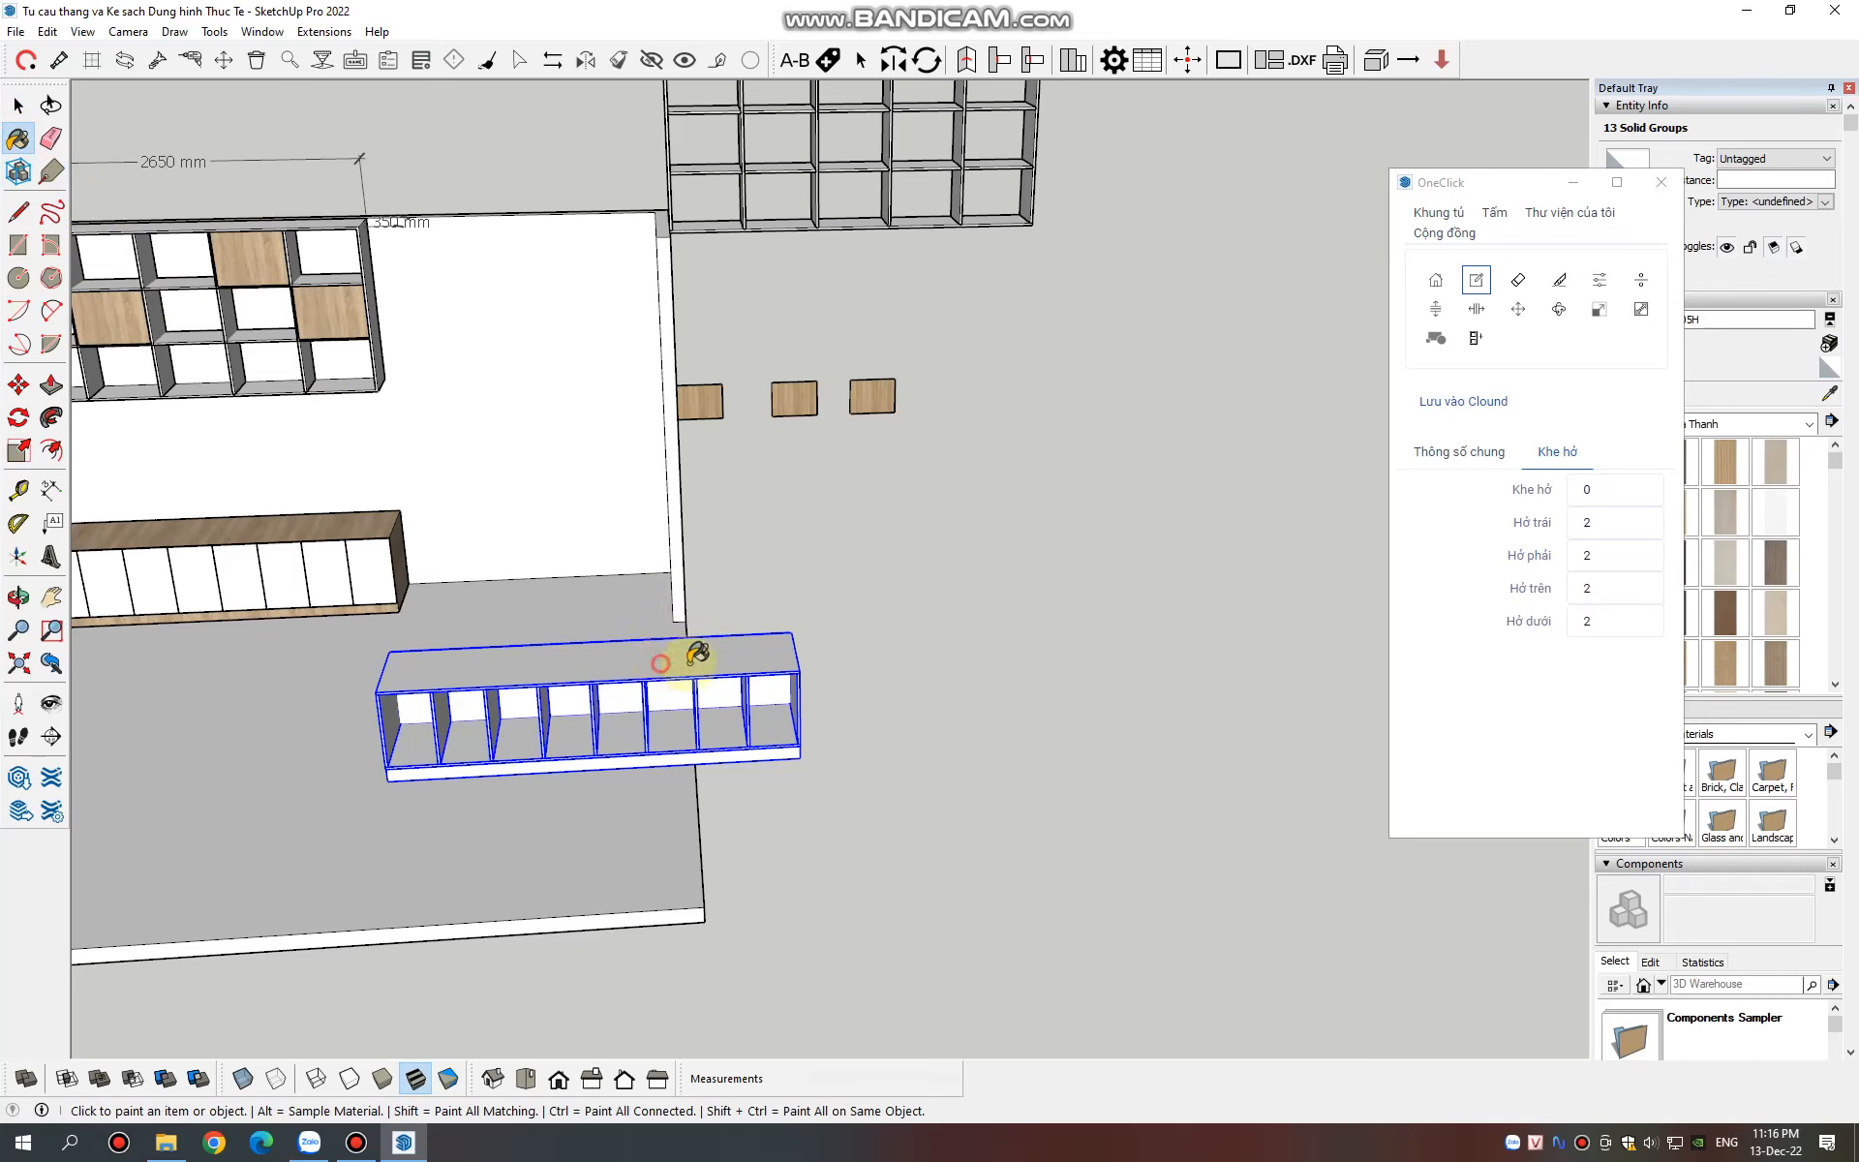
click(684, 654)
click(18, 106)
click(925, 560)
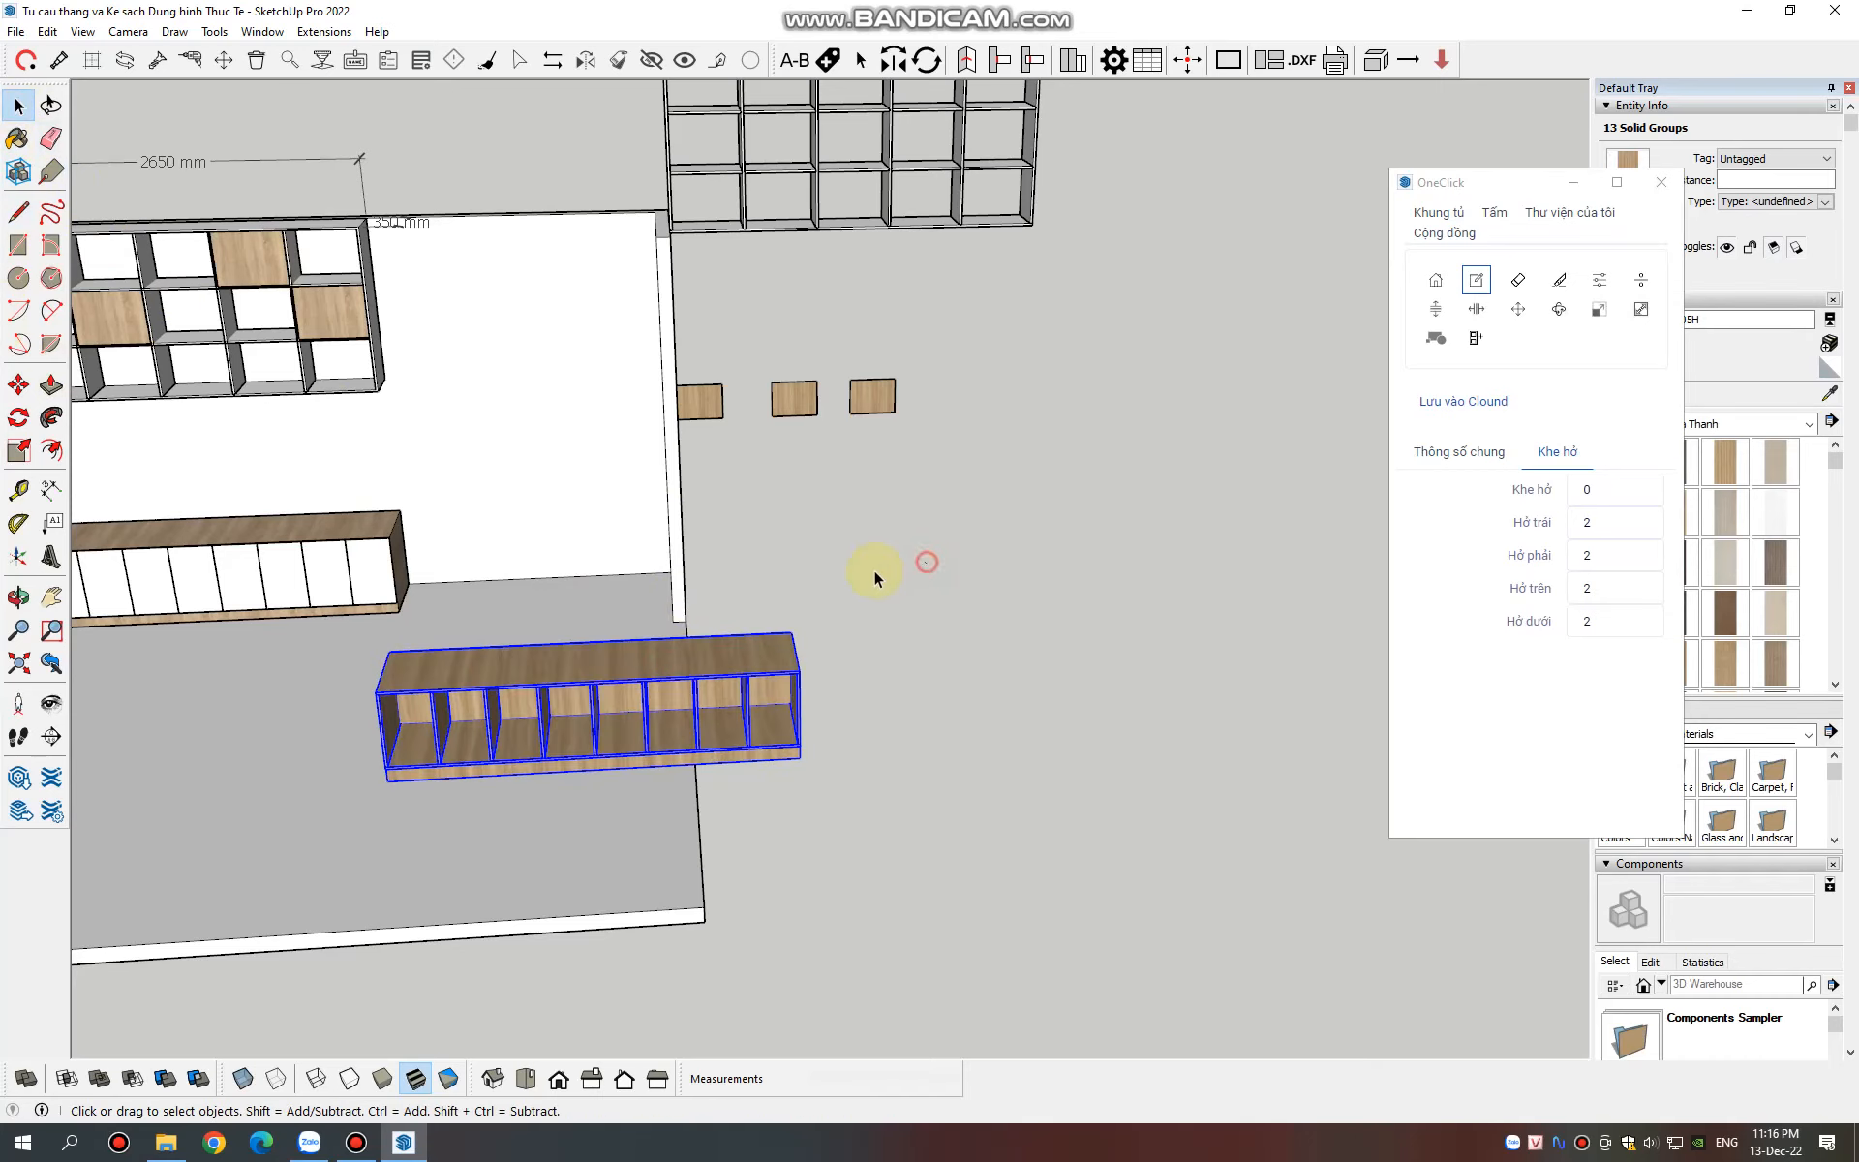
scroll(789, 572, down, 3)
middle_drag(949, 610, 654, 542)
Examine the new bookshelf, loose doors and base cabinet as separately selectable panels
click(879, 215)
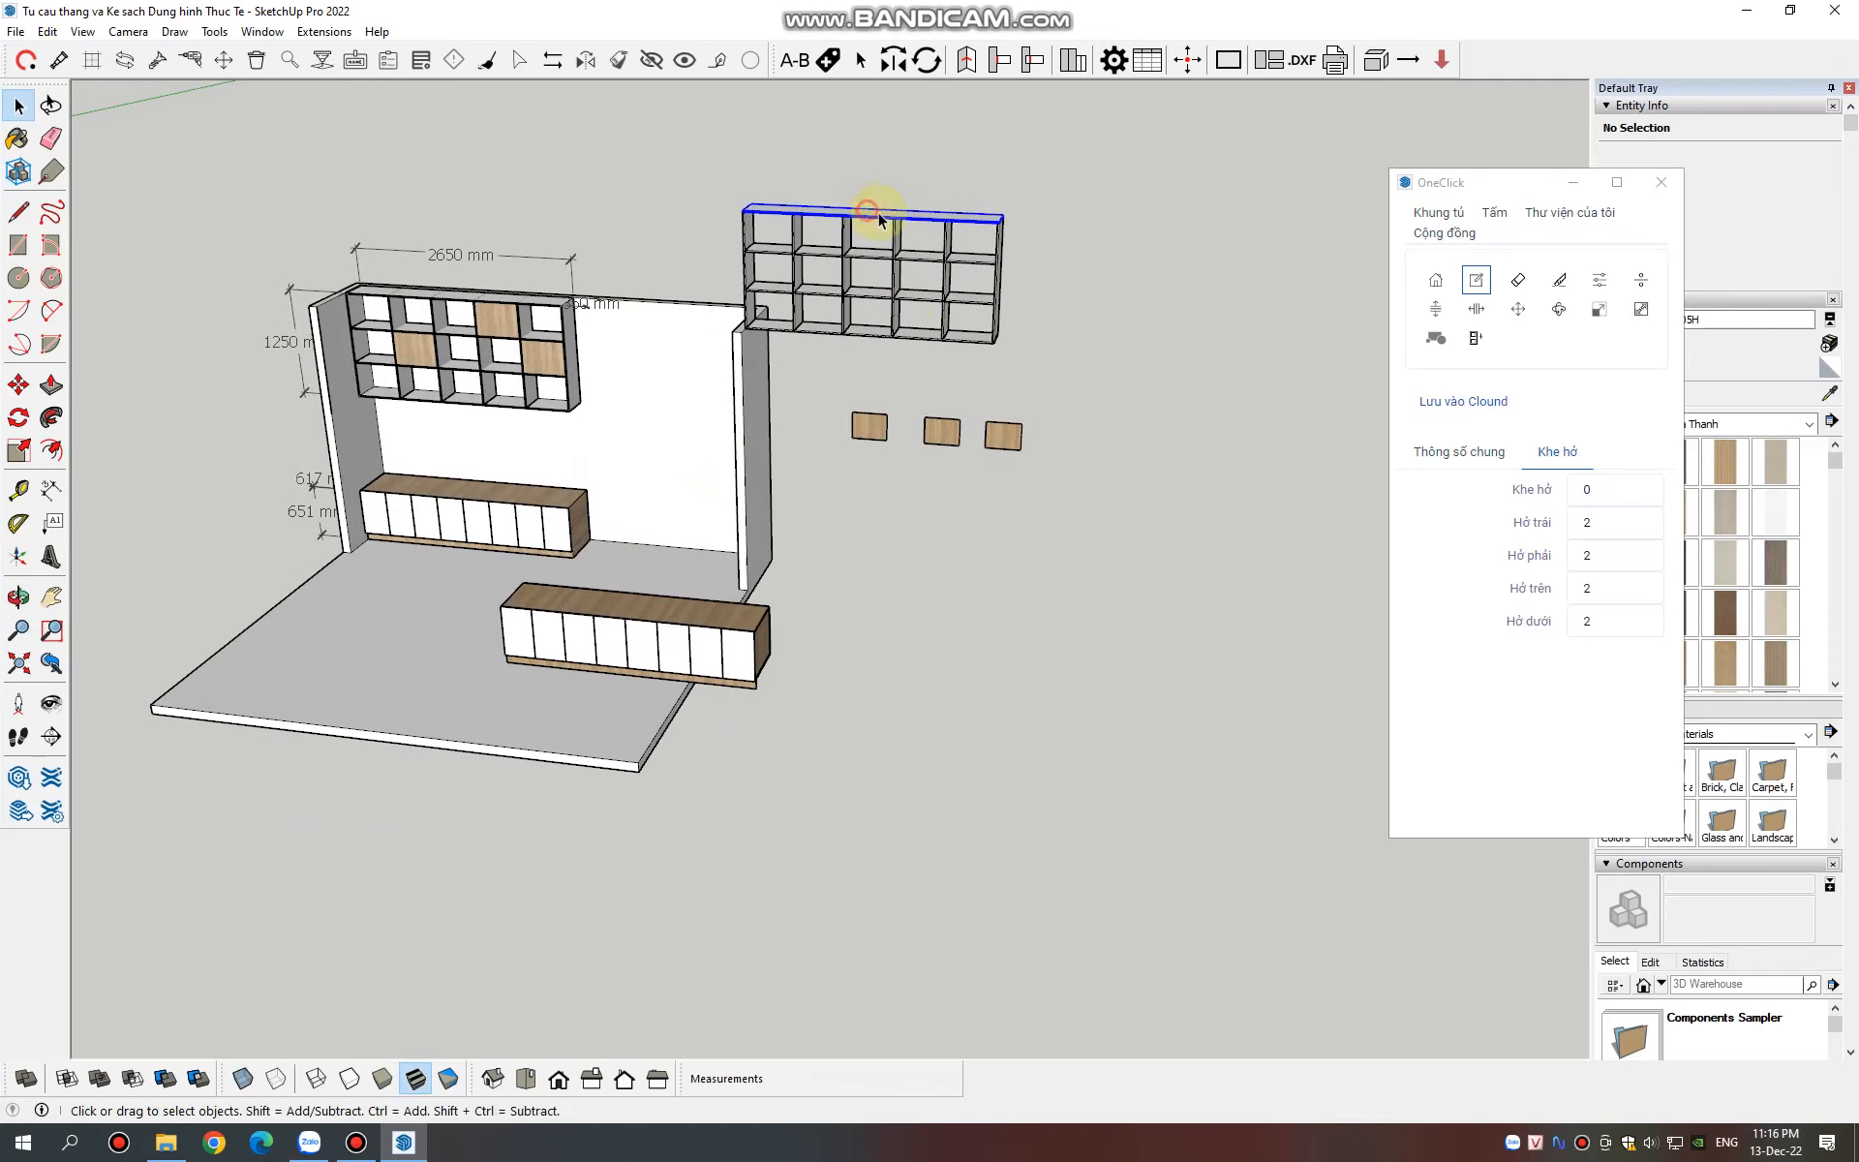
scroll(1007, 261, down, 1)
click(1036, 537)
scroll(747, 411, up, 3)
middle_drag(849, 515, 978, 528)
scroll(815, 456, down, 4)
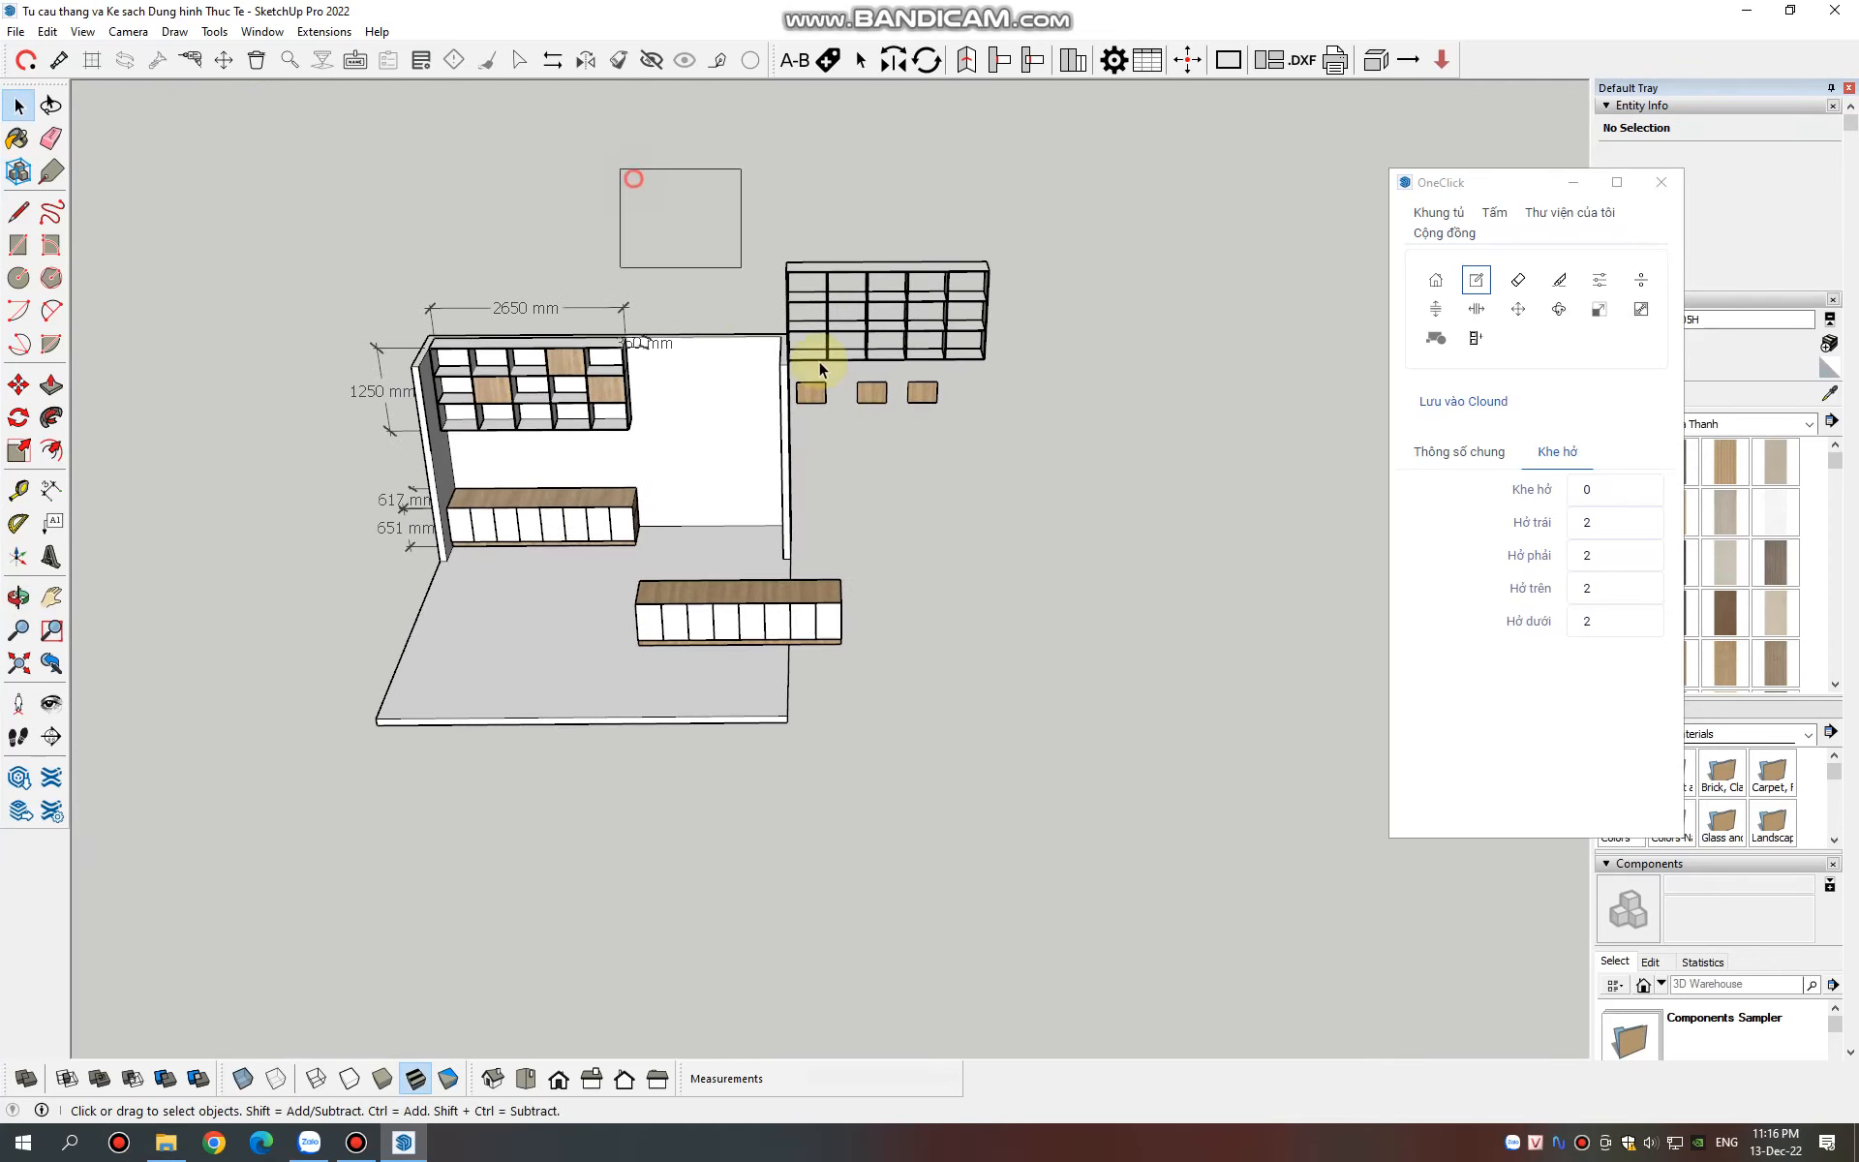
drag(818, 362, 1142, 756)
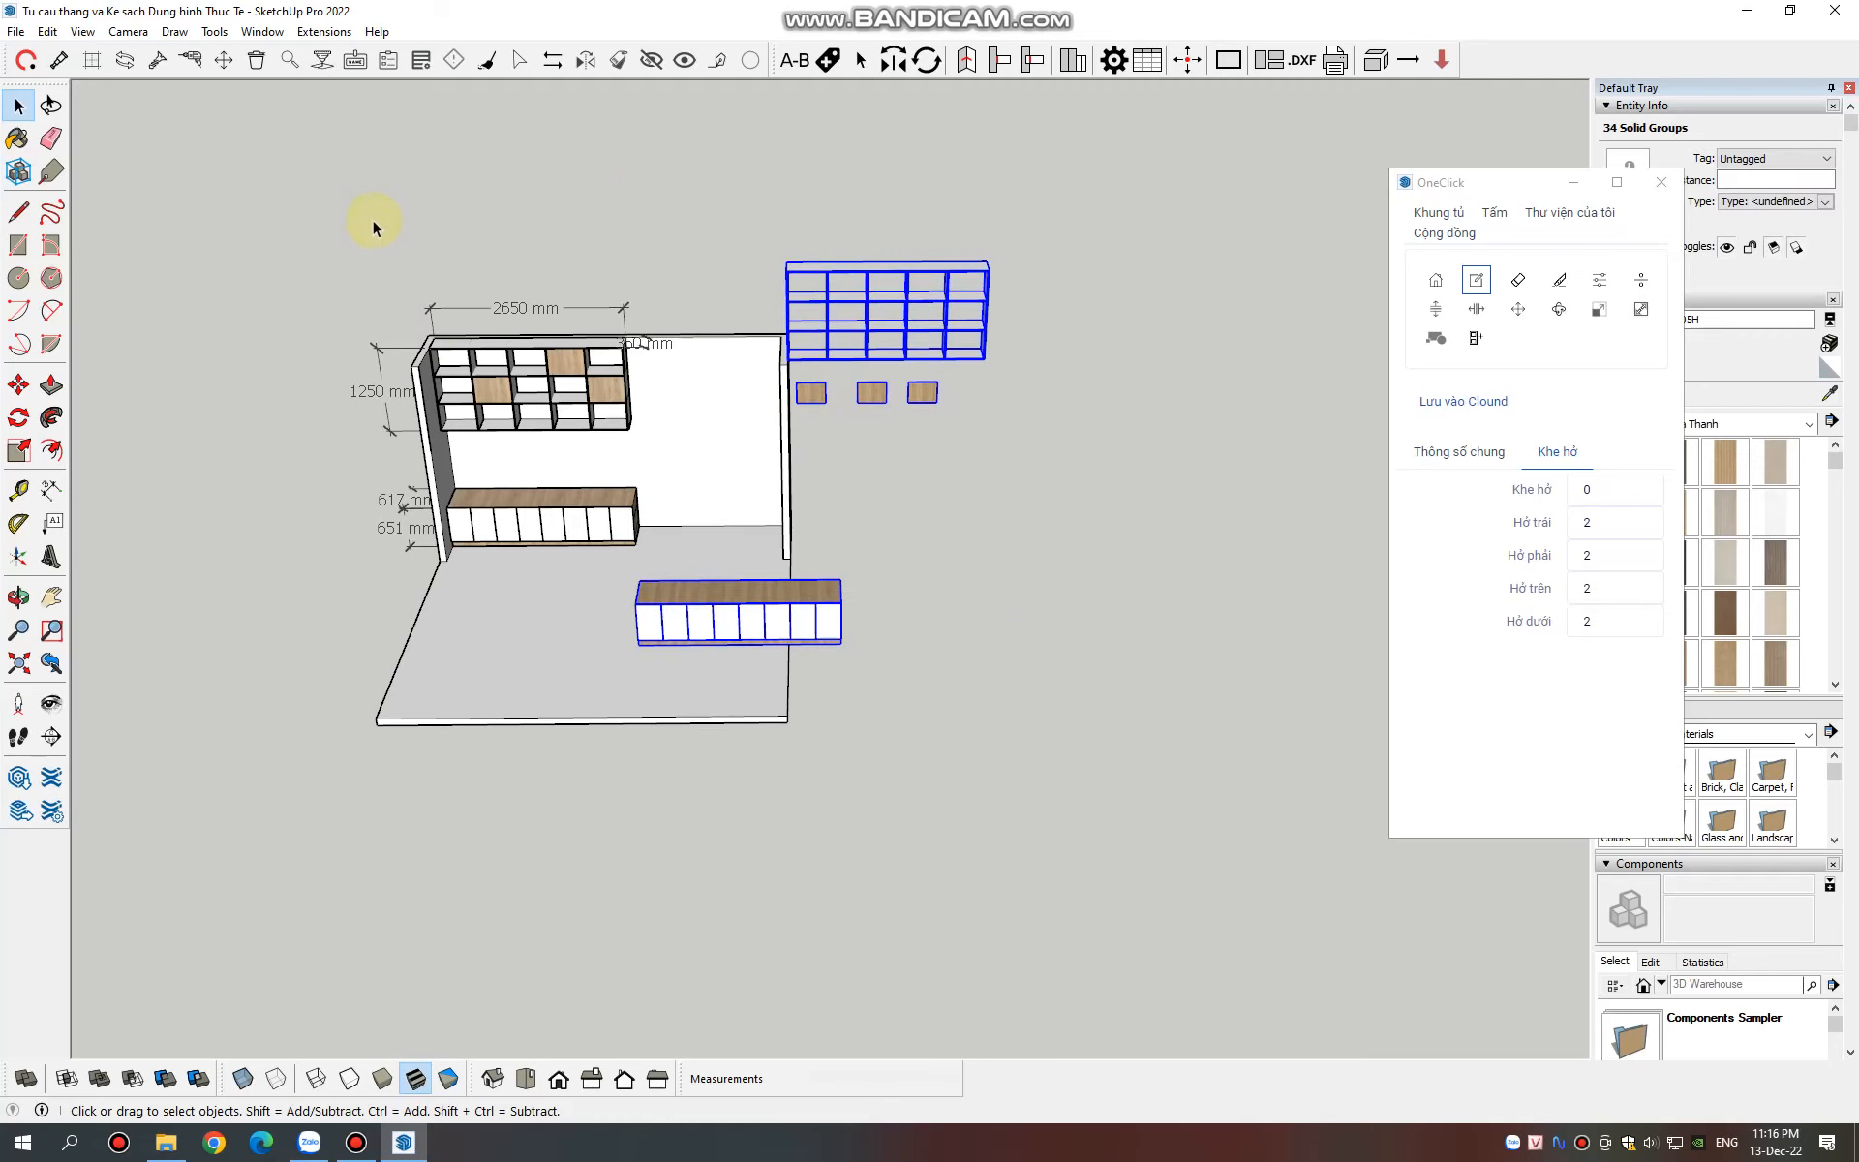
click(606, 191)
Start the OneClick panel connection tool and enable edge band 1 with banding on all edges (Dán tất cả các cạnh)
click(191, 59)
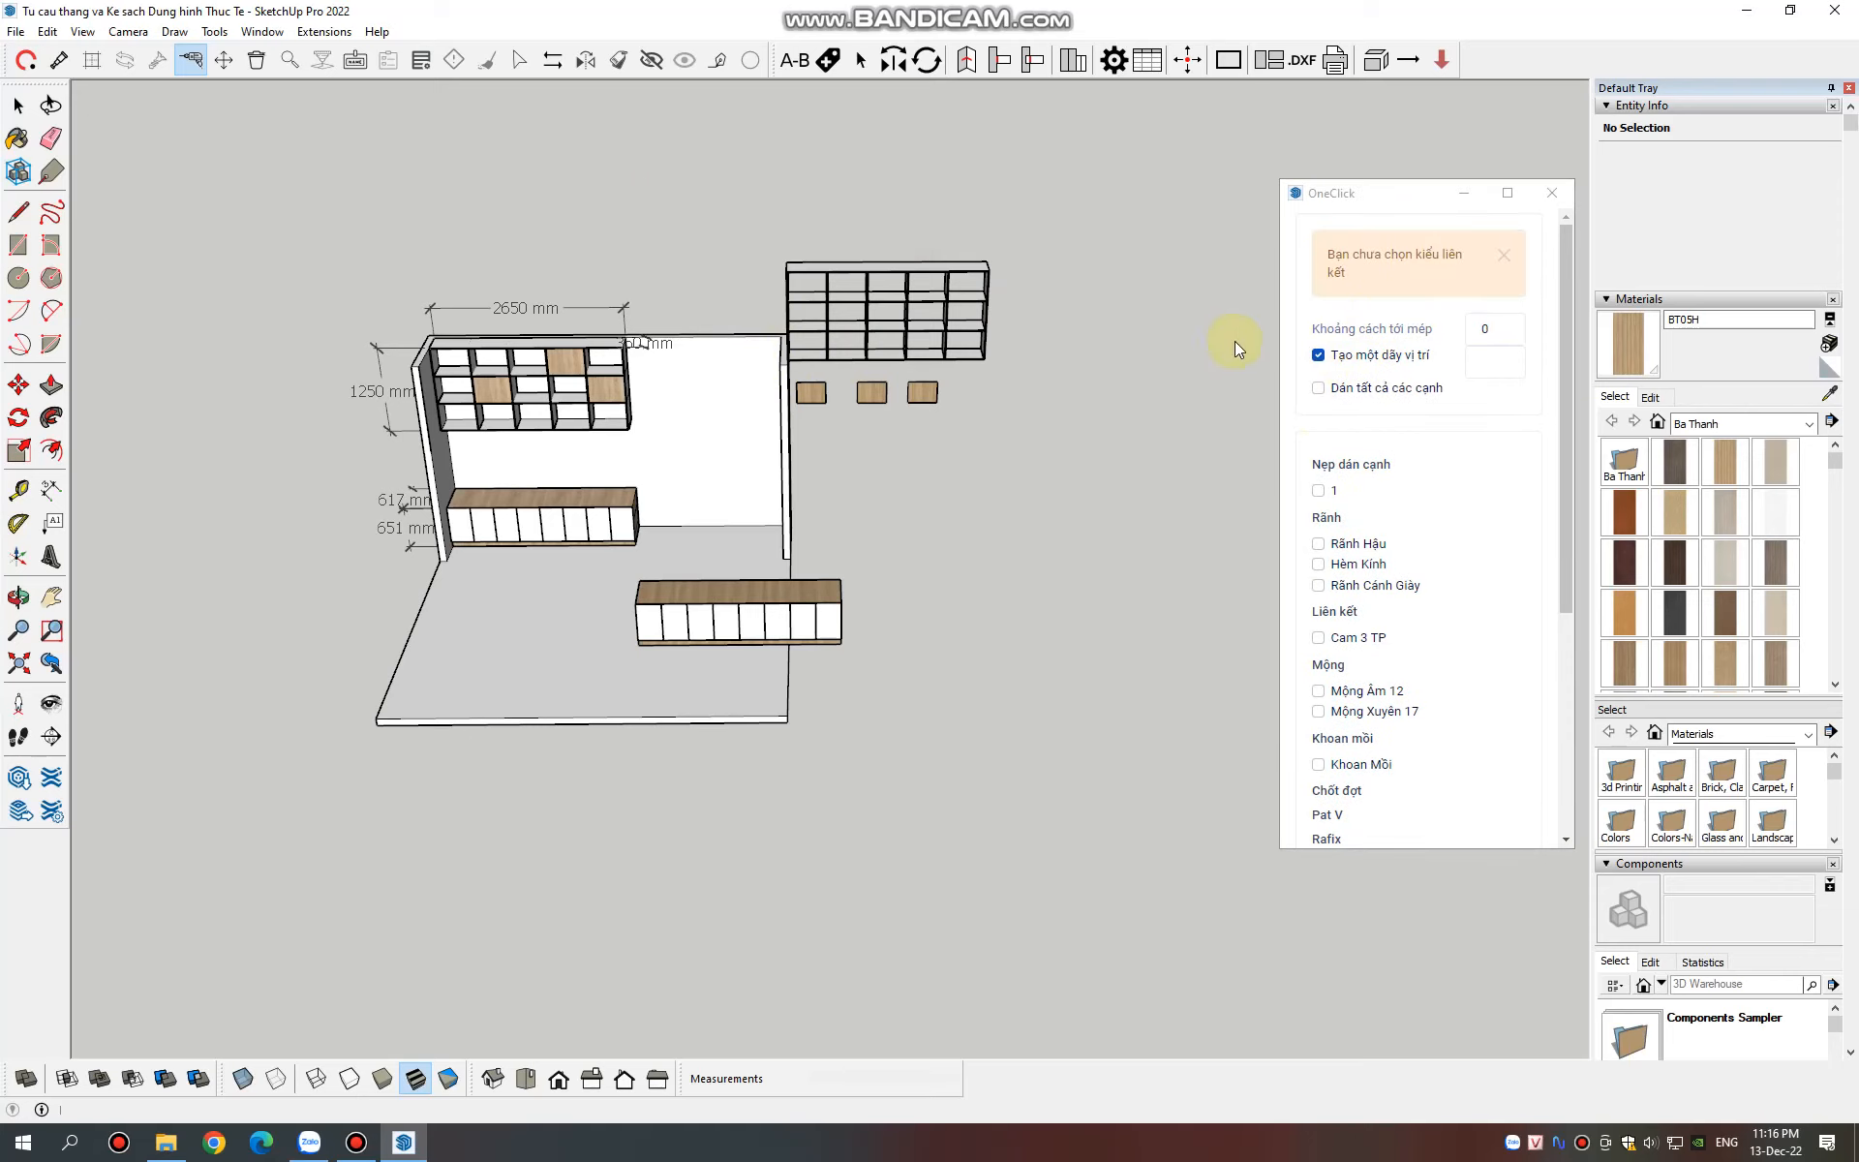
click(1319, 491)
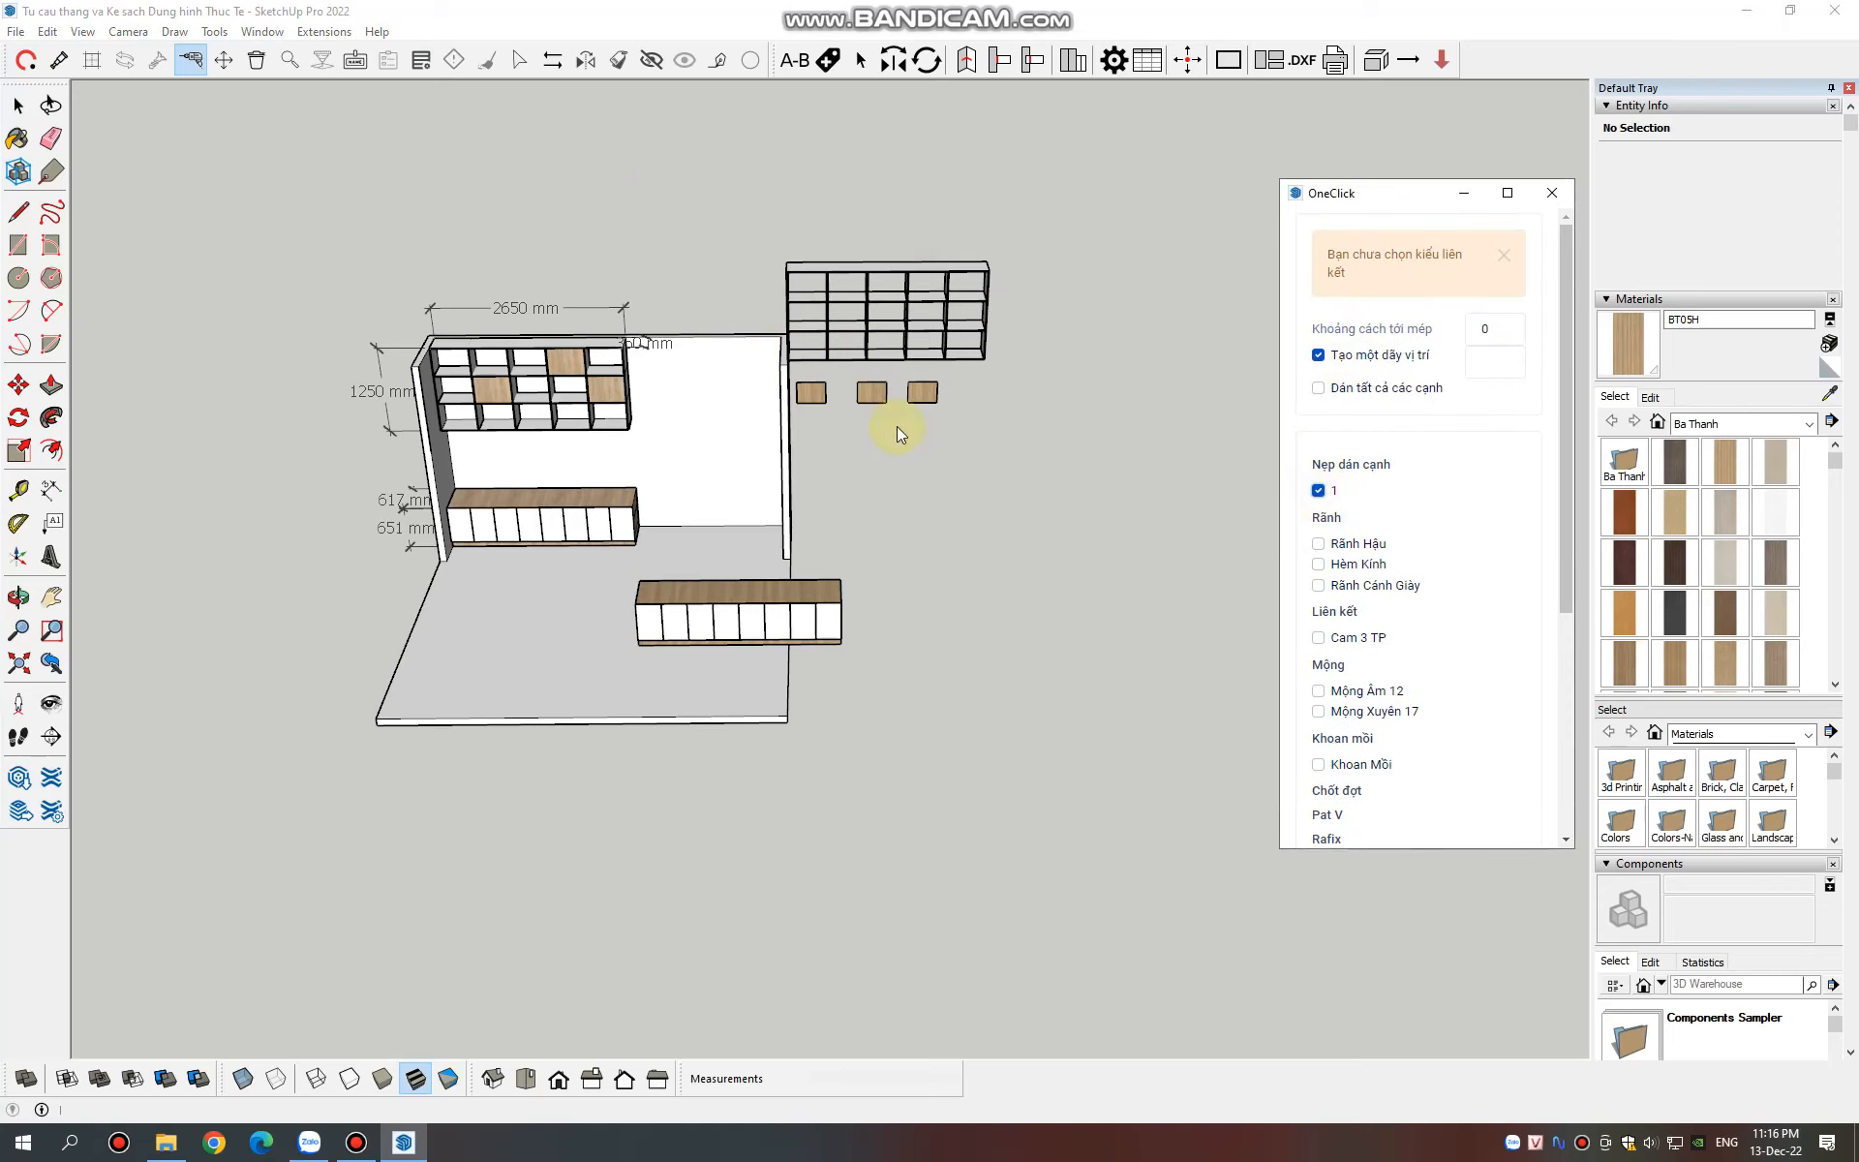
click(745, 219)
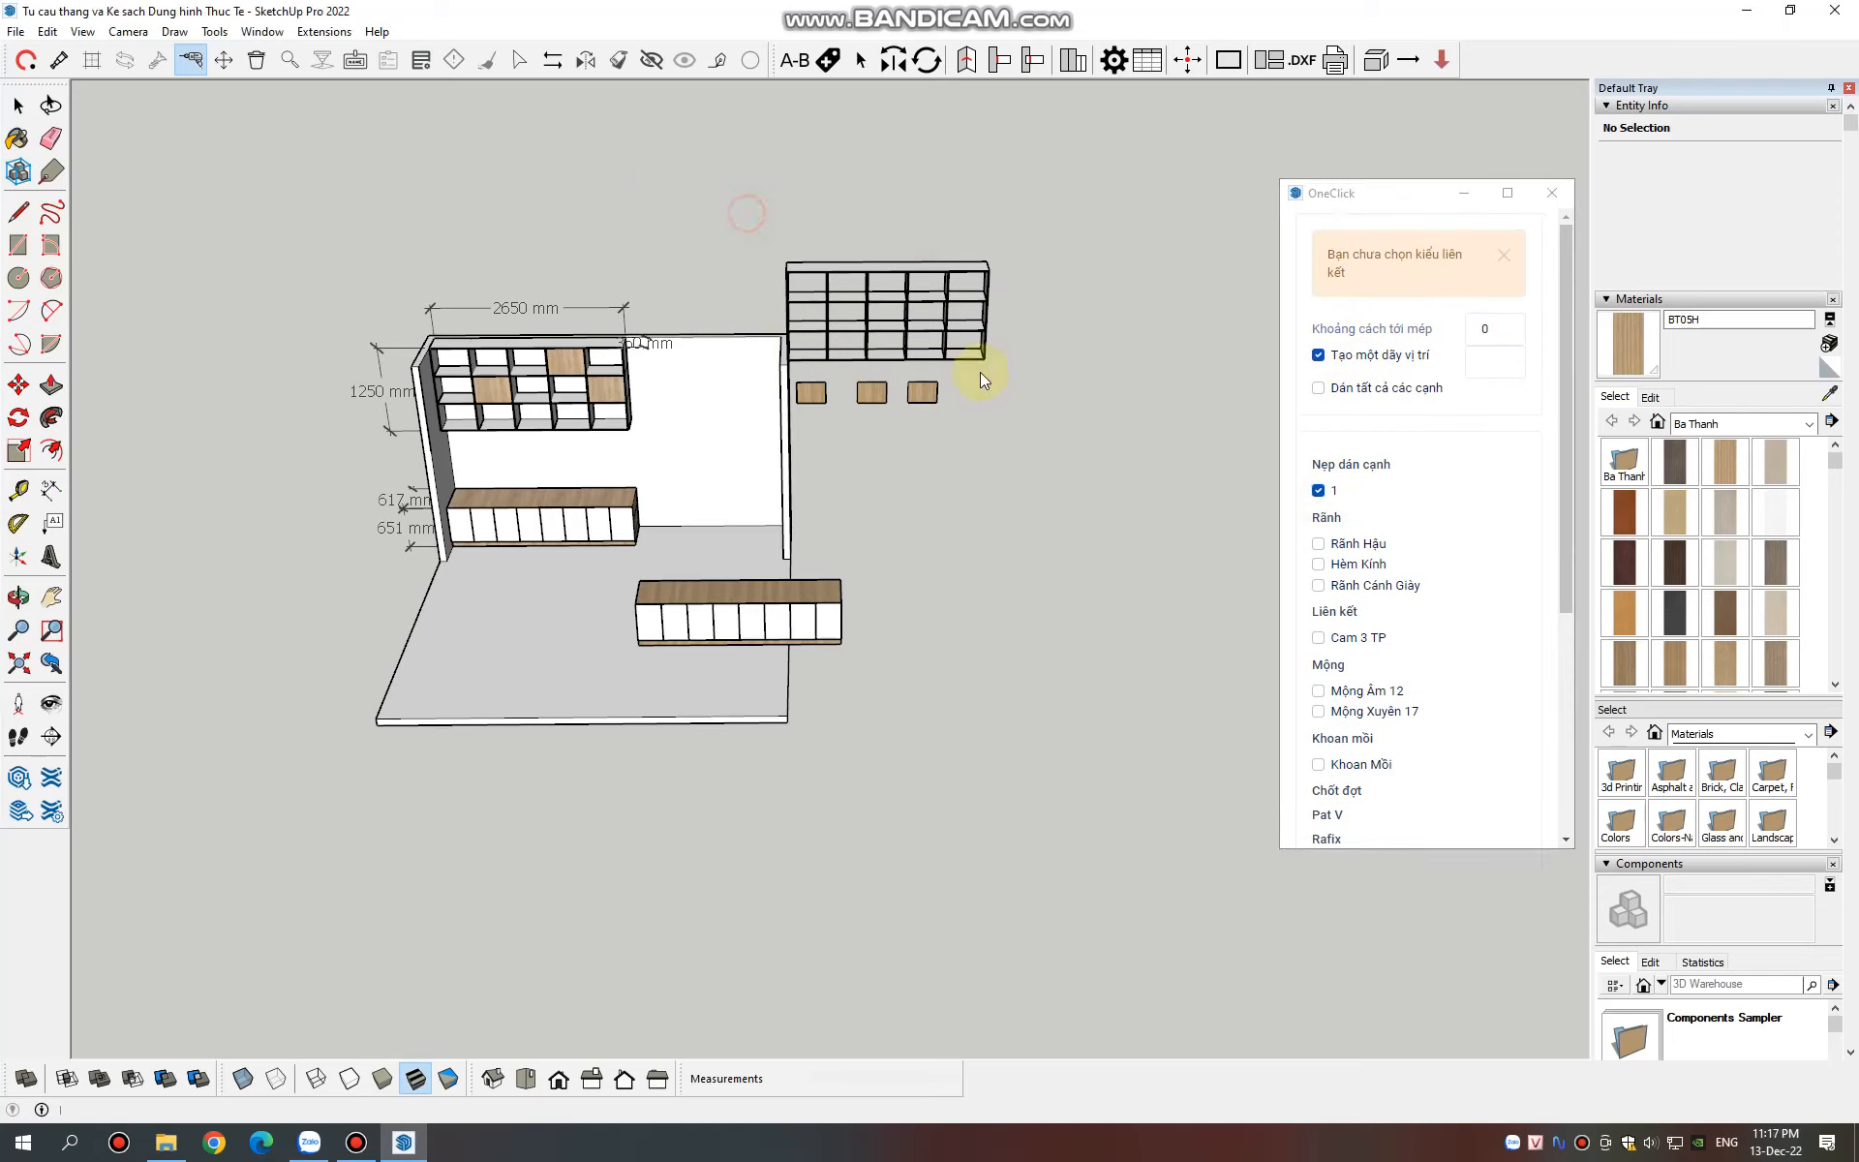
click(1319, 389)
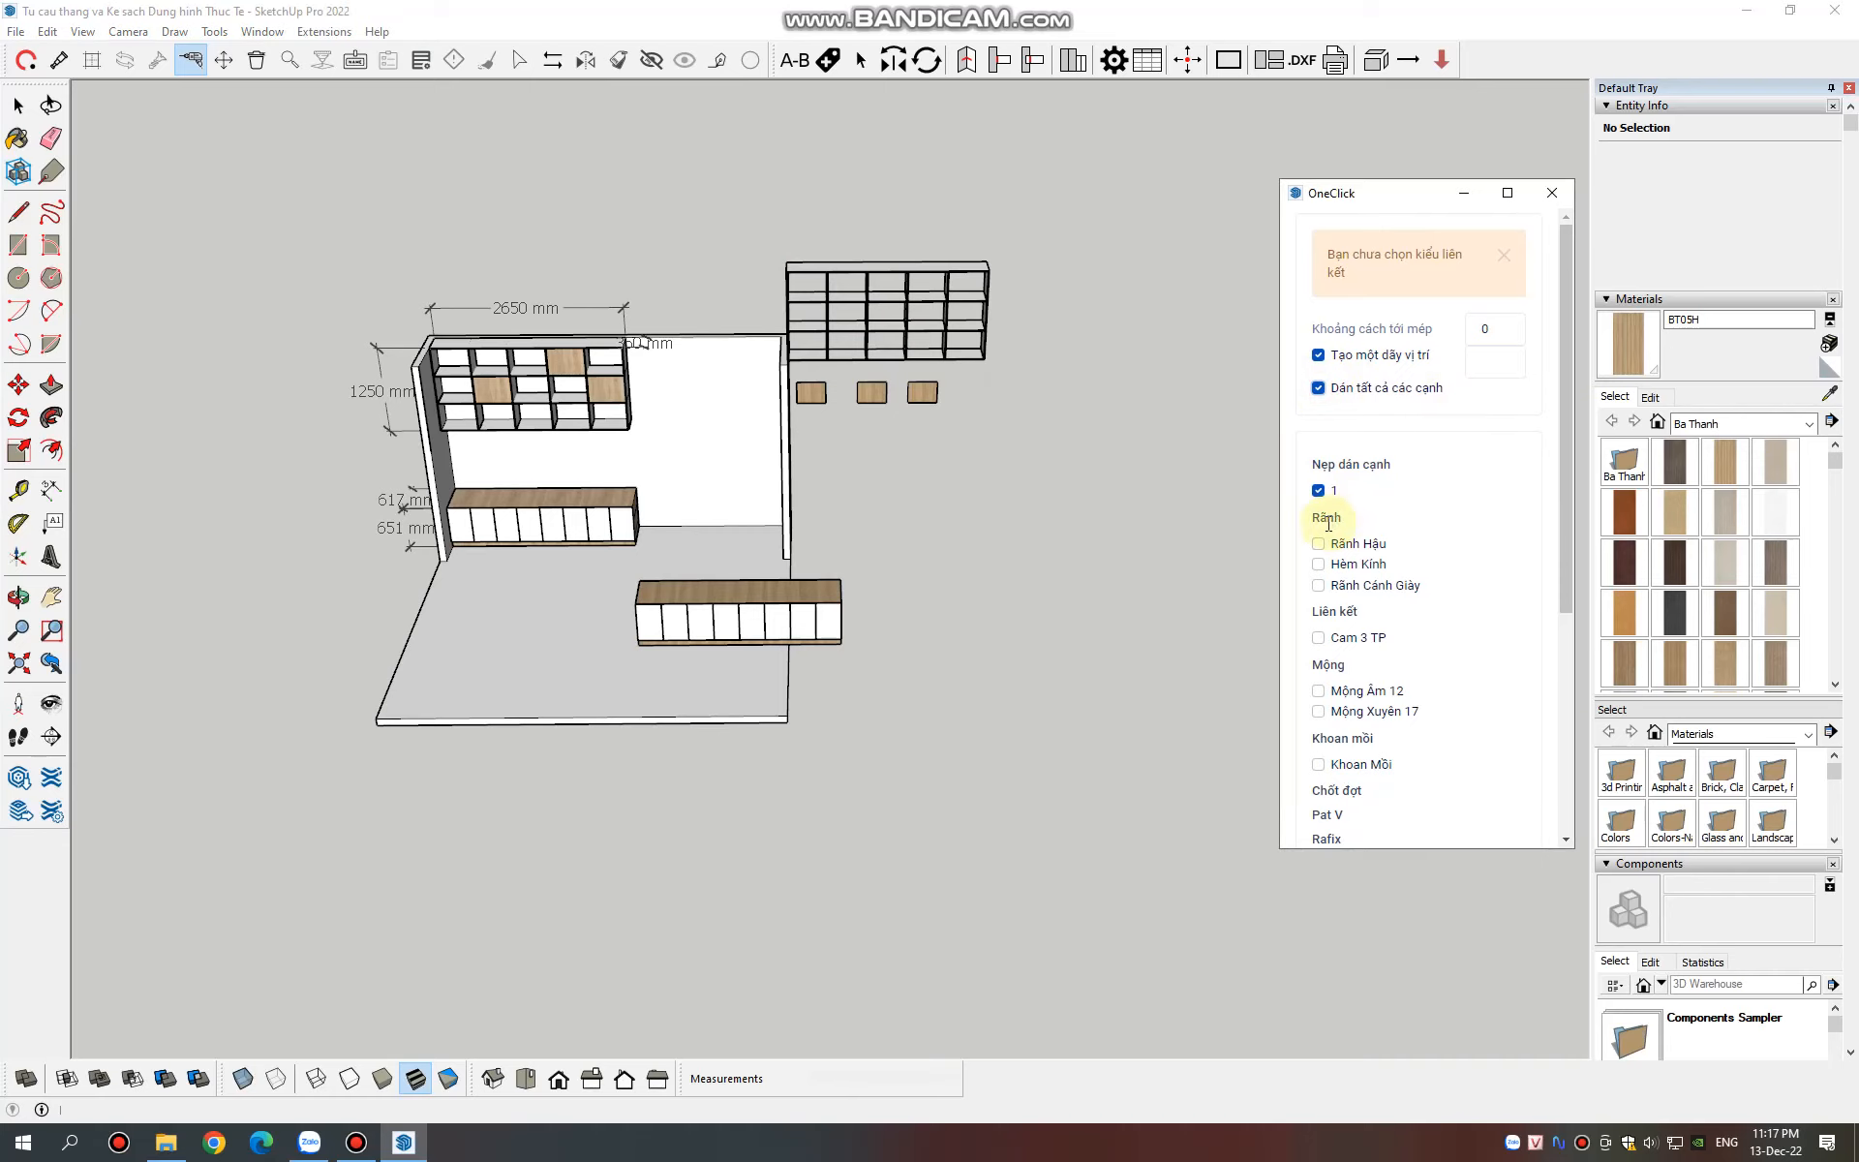
Look through the available groove, connector, tenon, pilot drilling and hinge types in the connection settings
scroll(841, 532, up, 3)
scroll(1545, 513, down, 4)
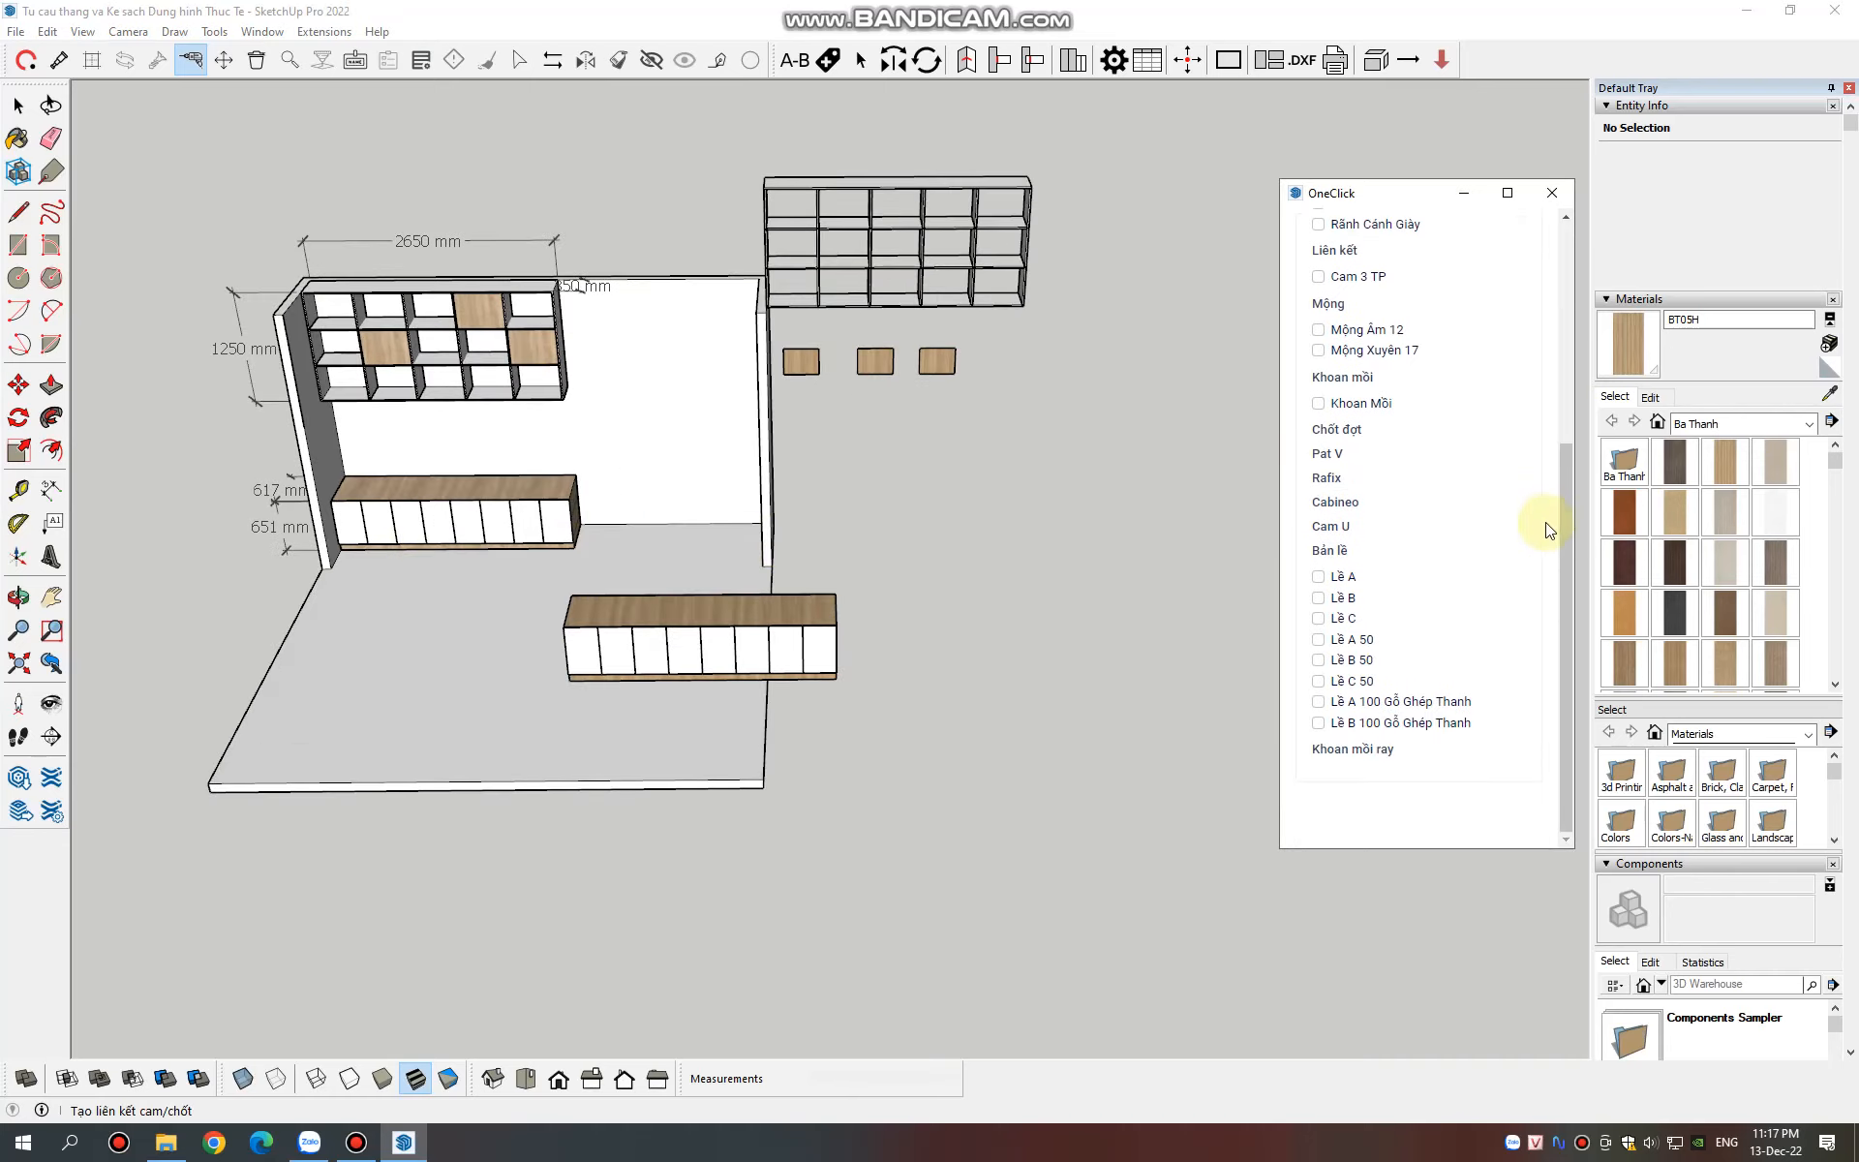
scroll(1539, 528, up, 6)
scroll(1523, 526, down, 2)
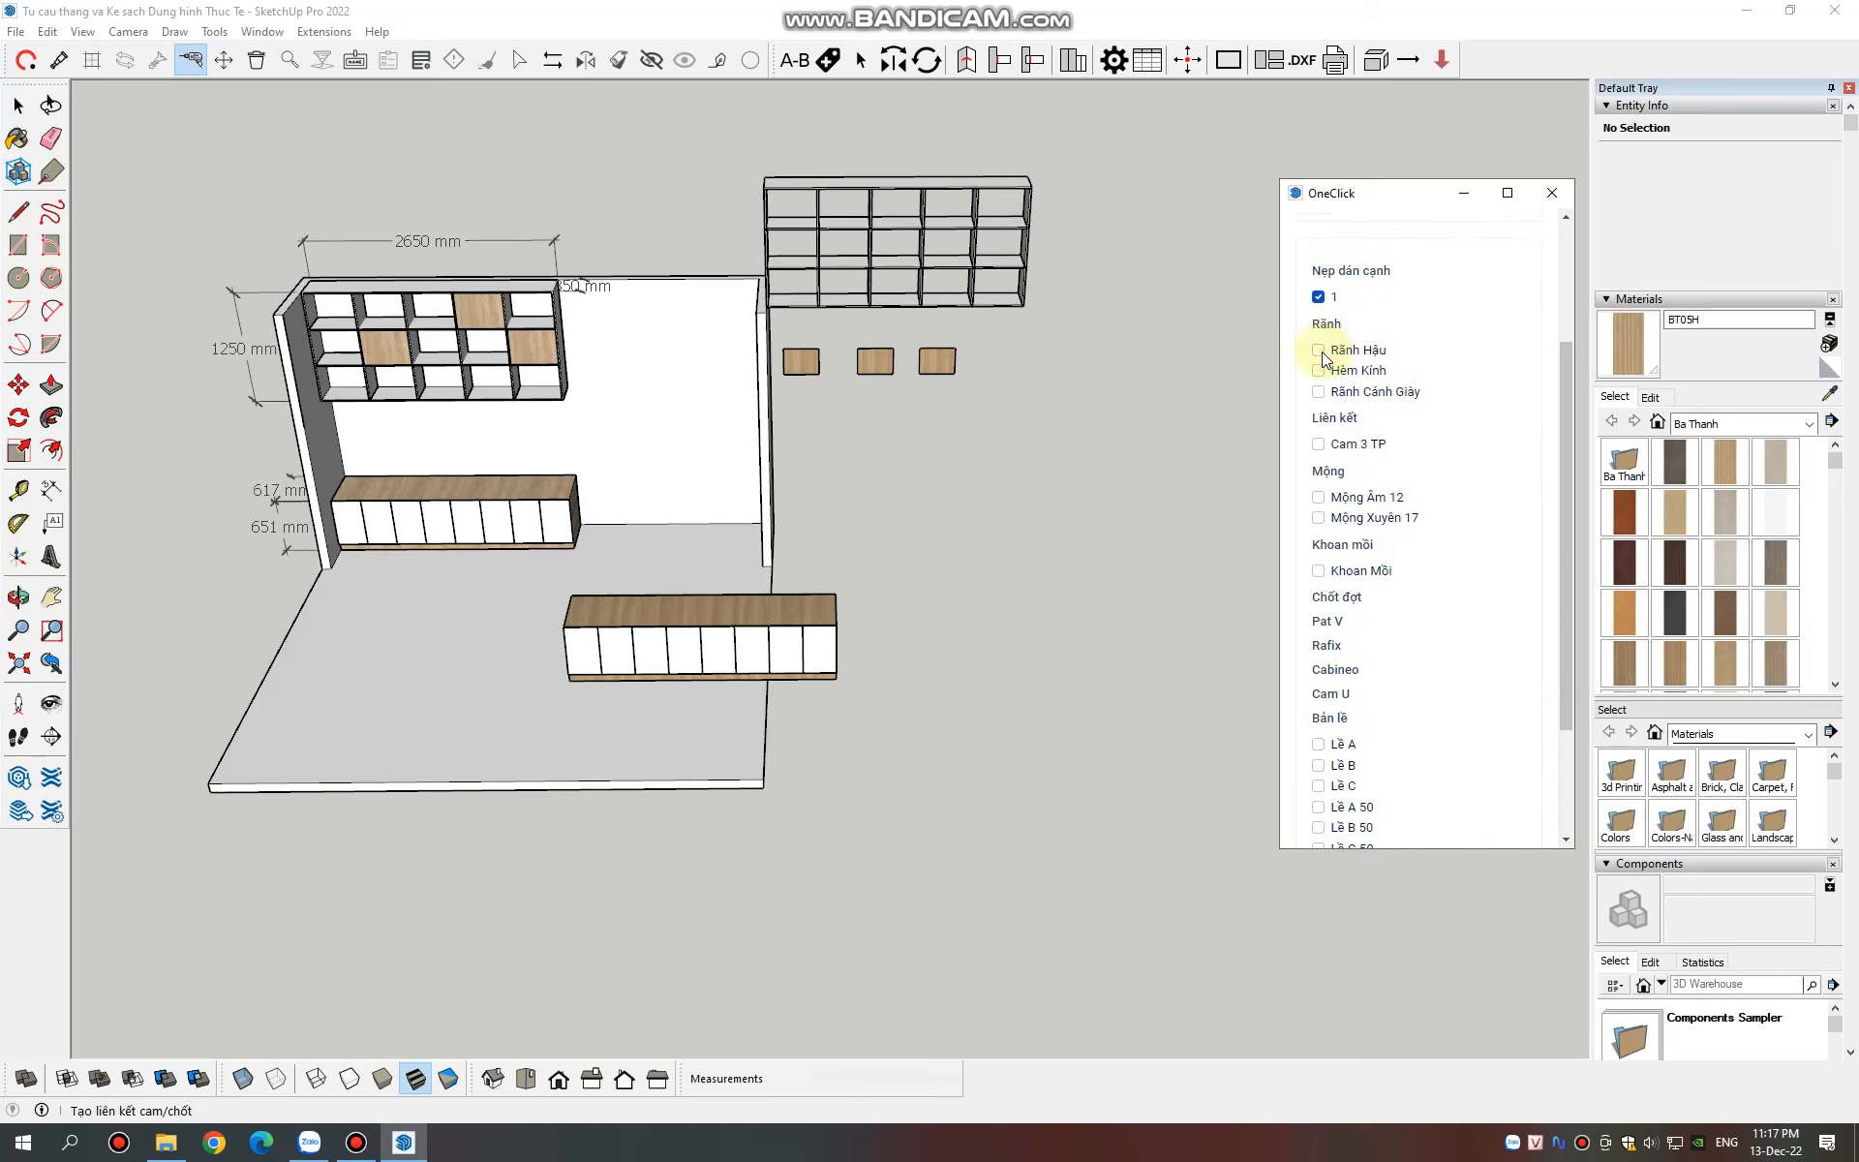
scroll(1355, 421, down, 3)
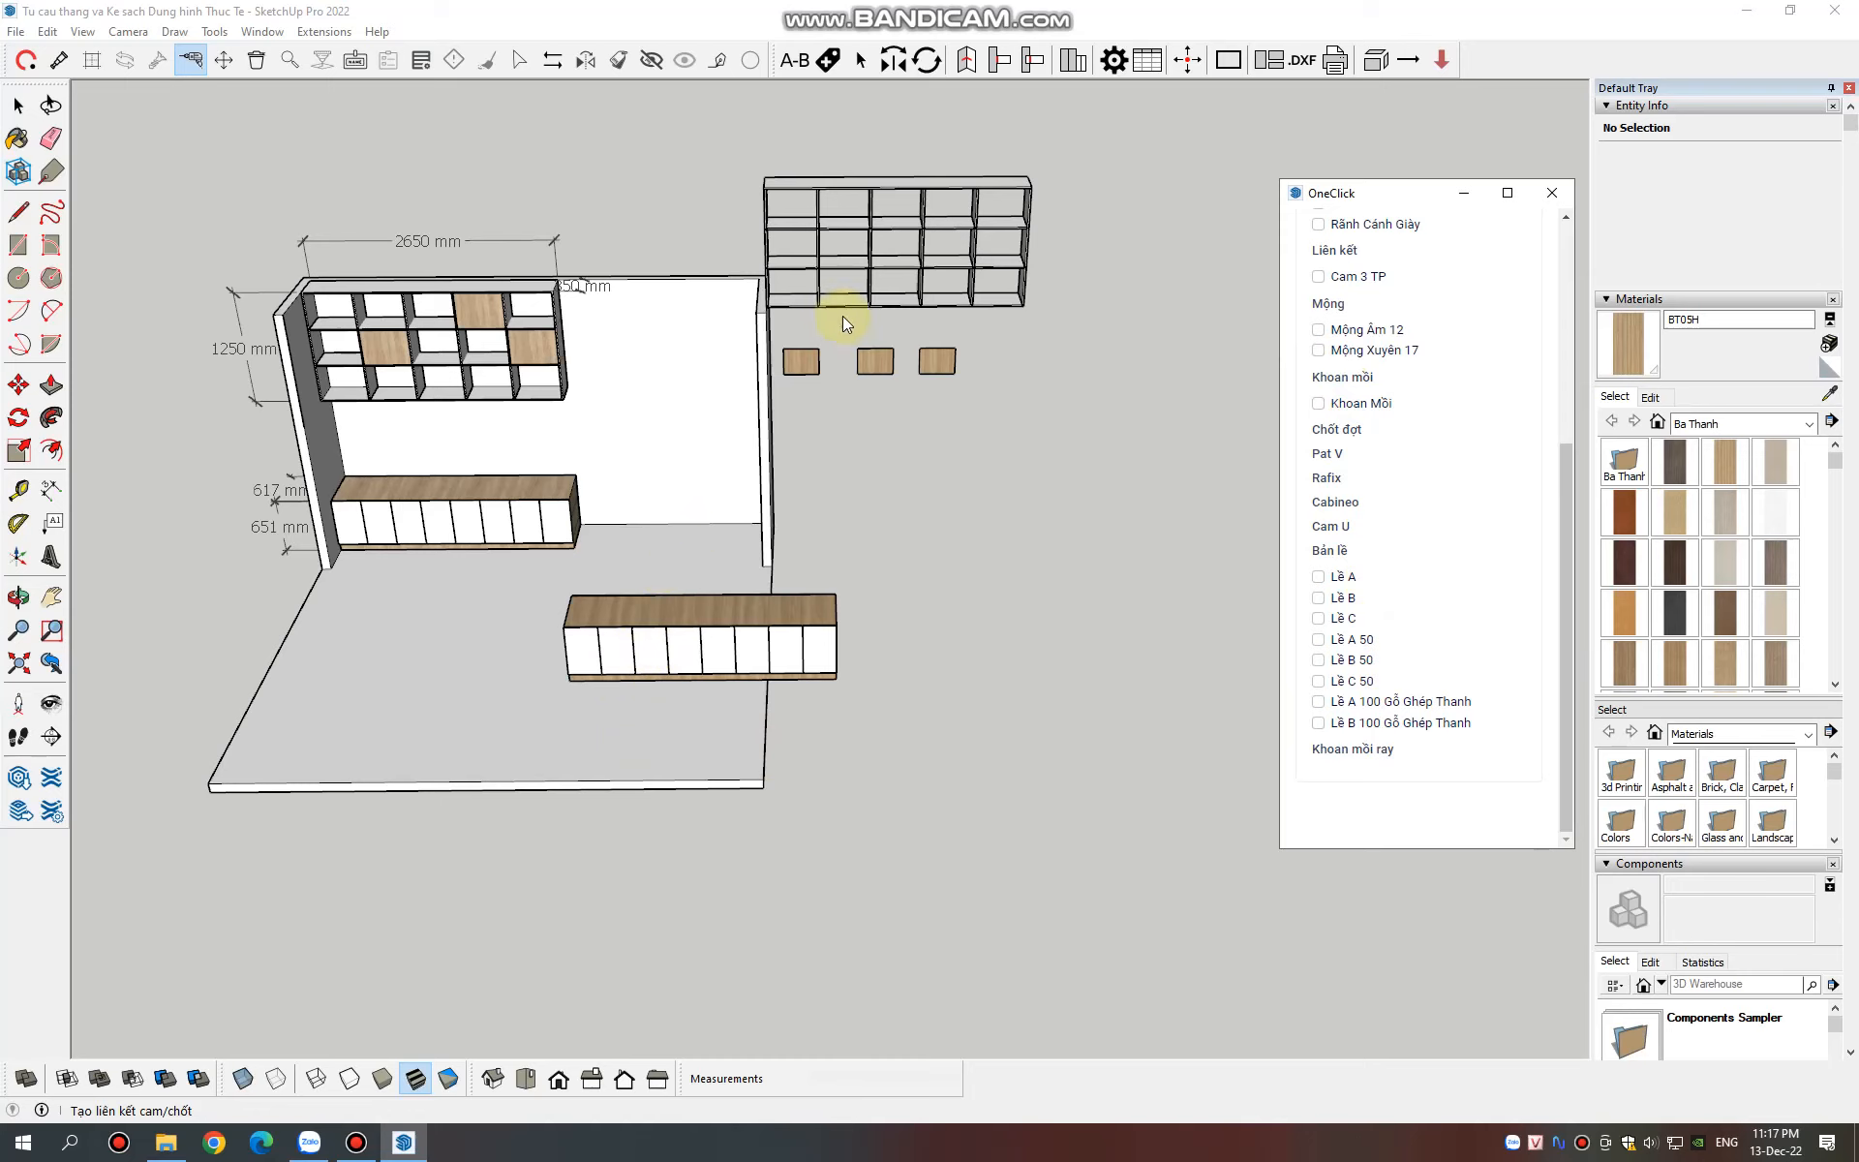
scroll(1411, 414, up, 6)
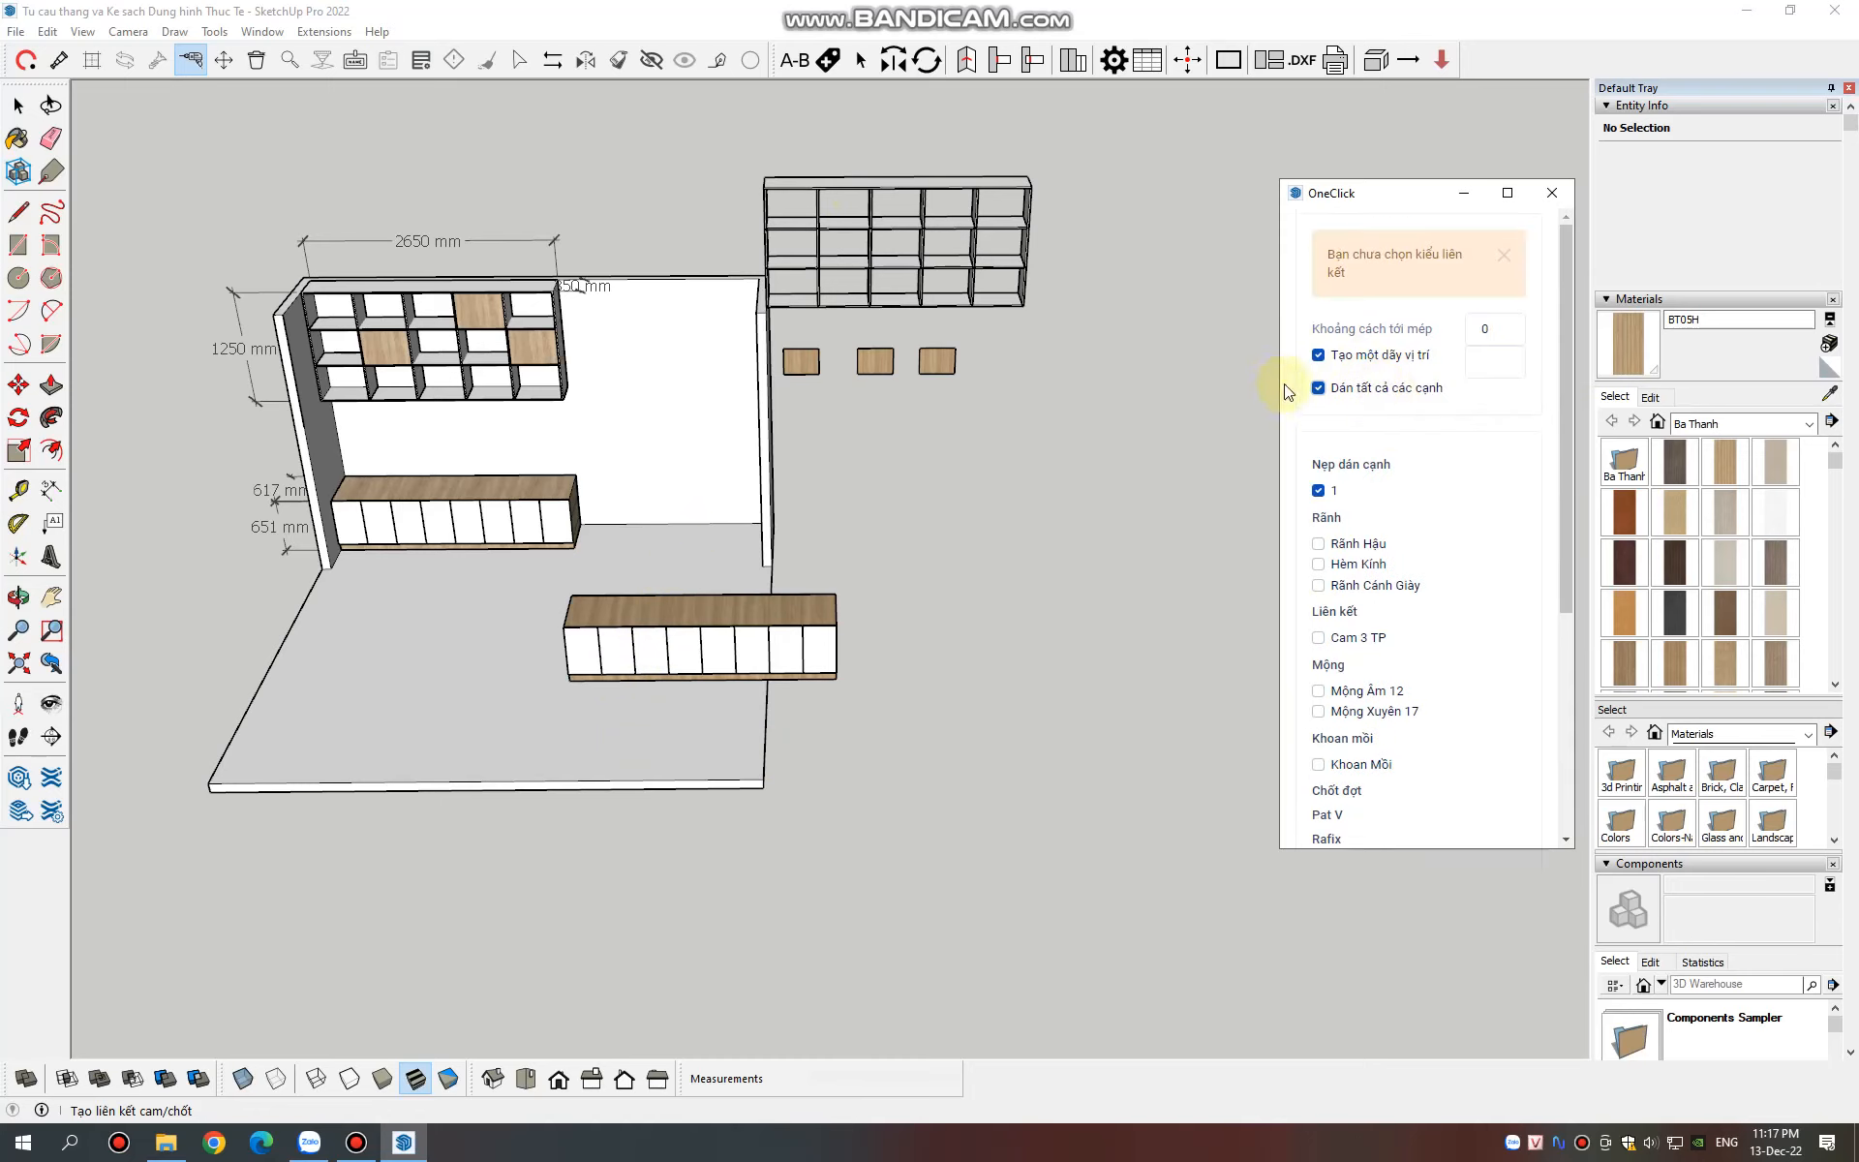
Turn off all-edge banding, choose the Cam 3 TP connector, and join the new bookshelf's first divider to its bottom panel
click(1319, 388)
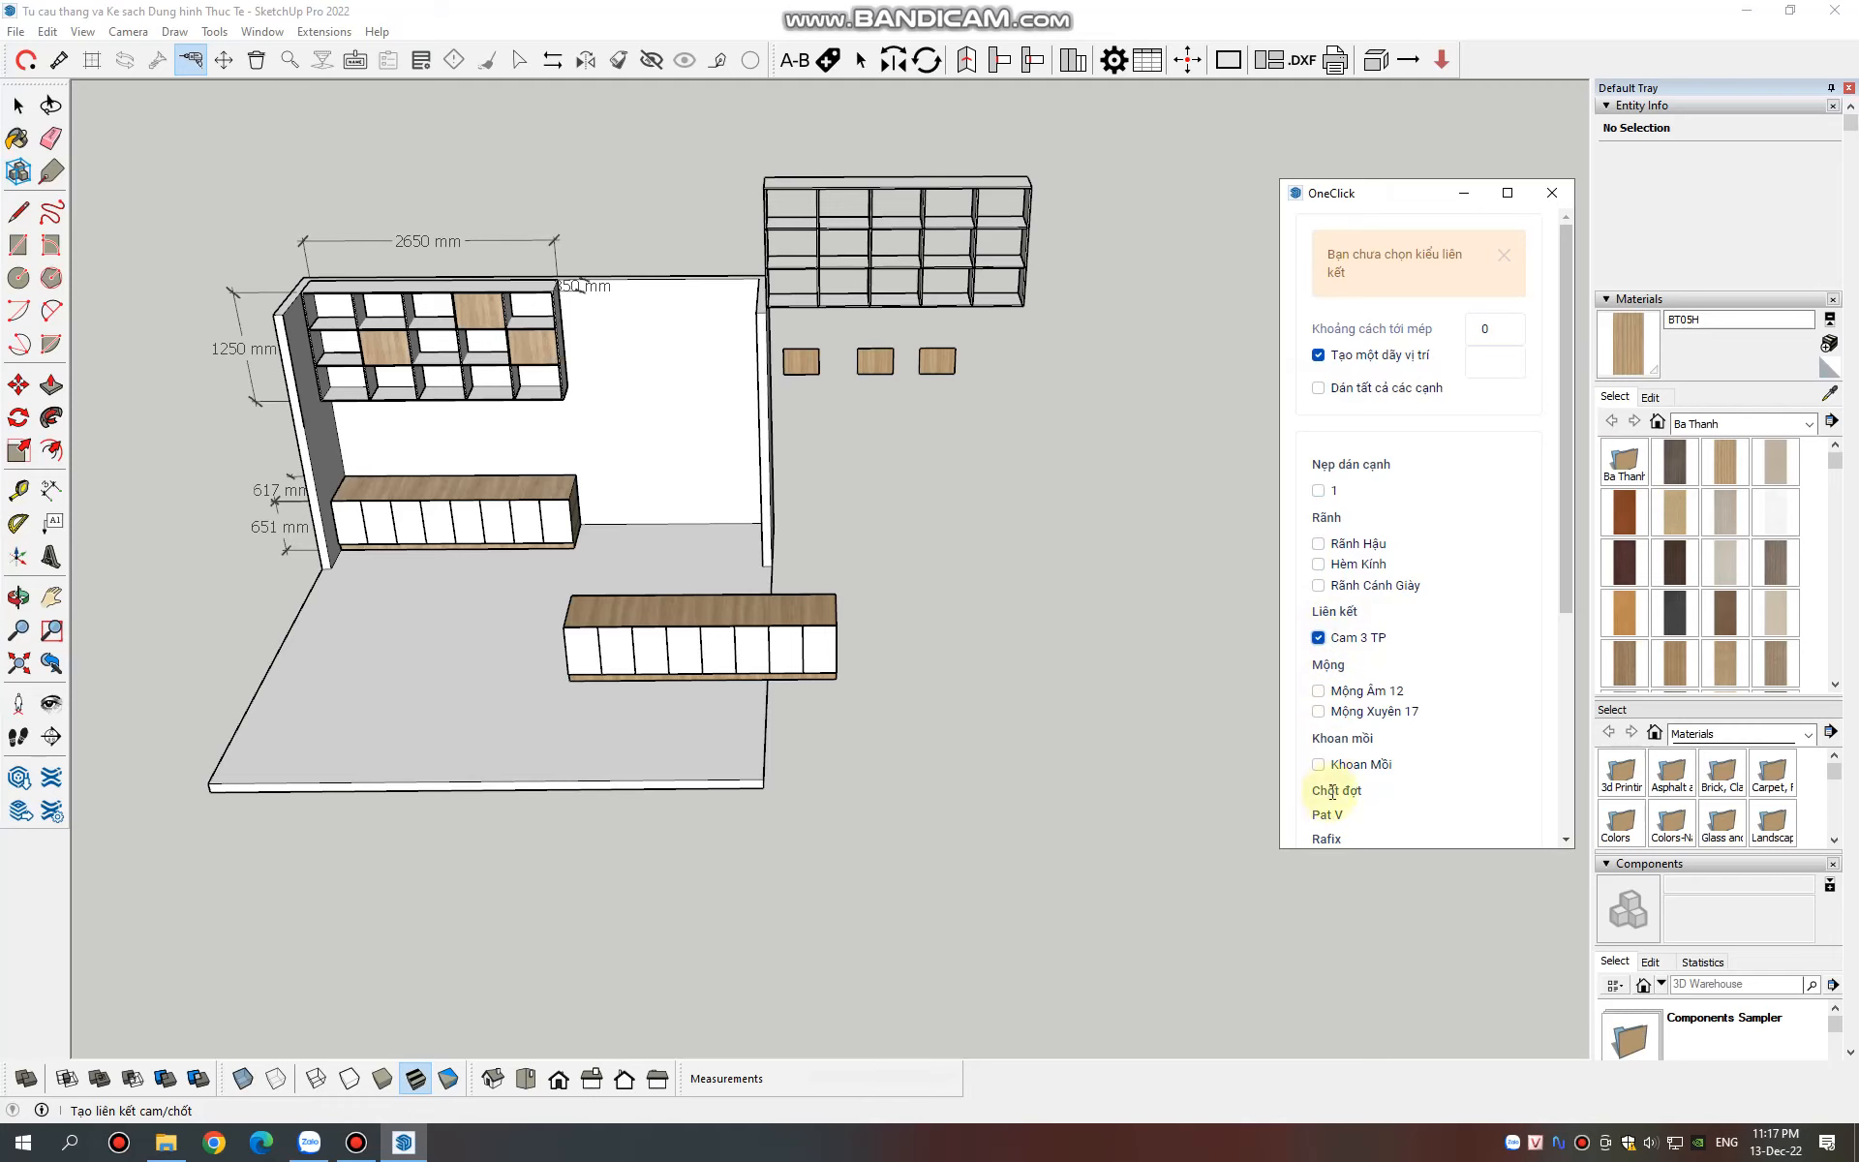
scroll(771, 438, down, 2)
scroll(770, 438, up, 5)
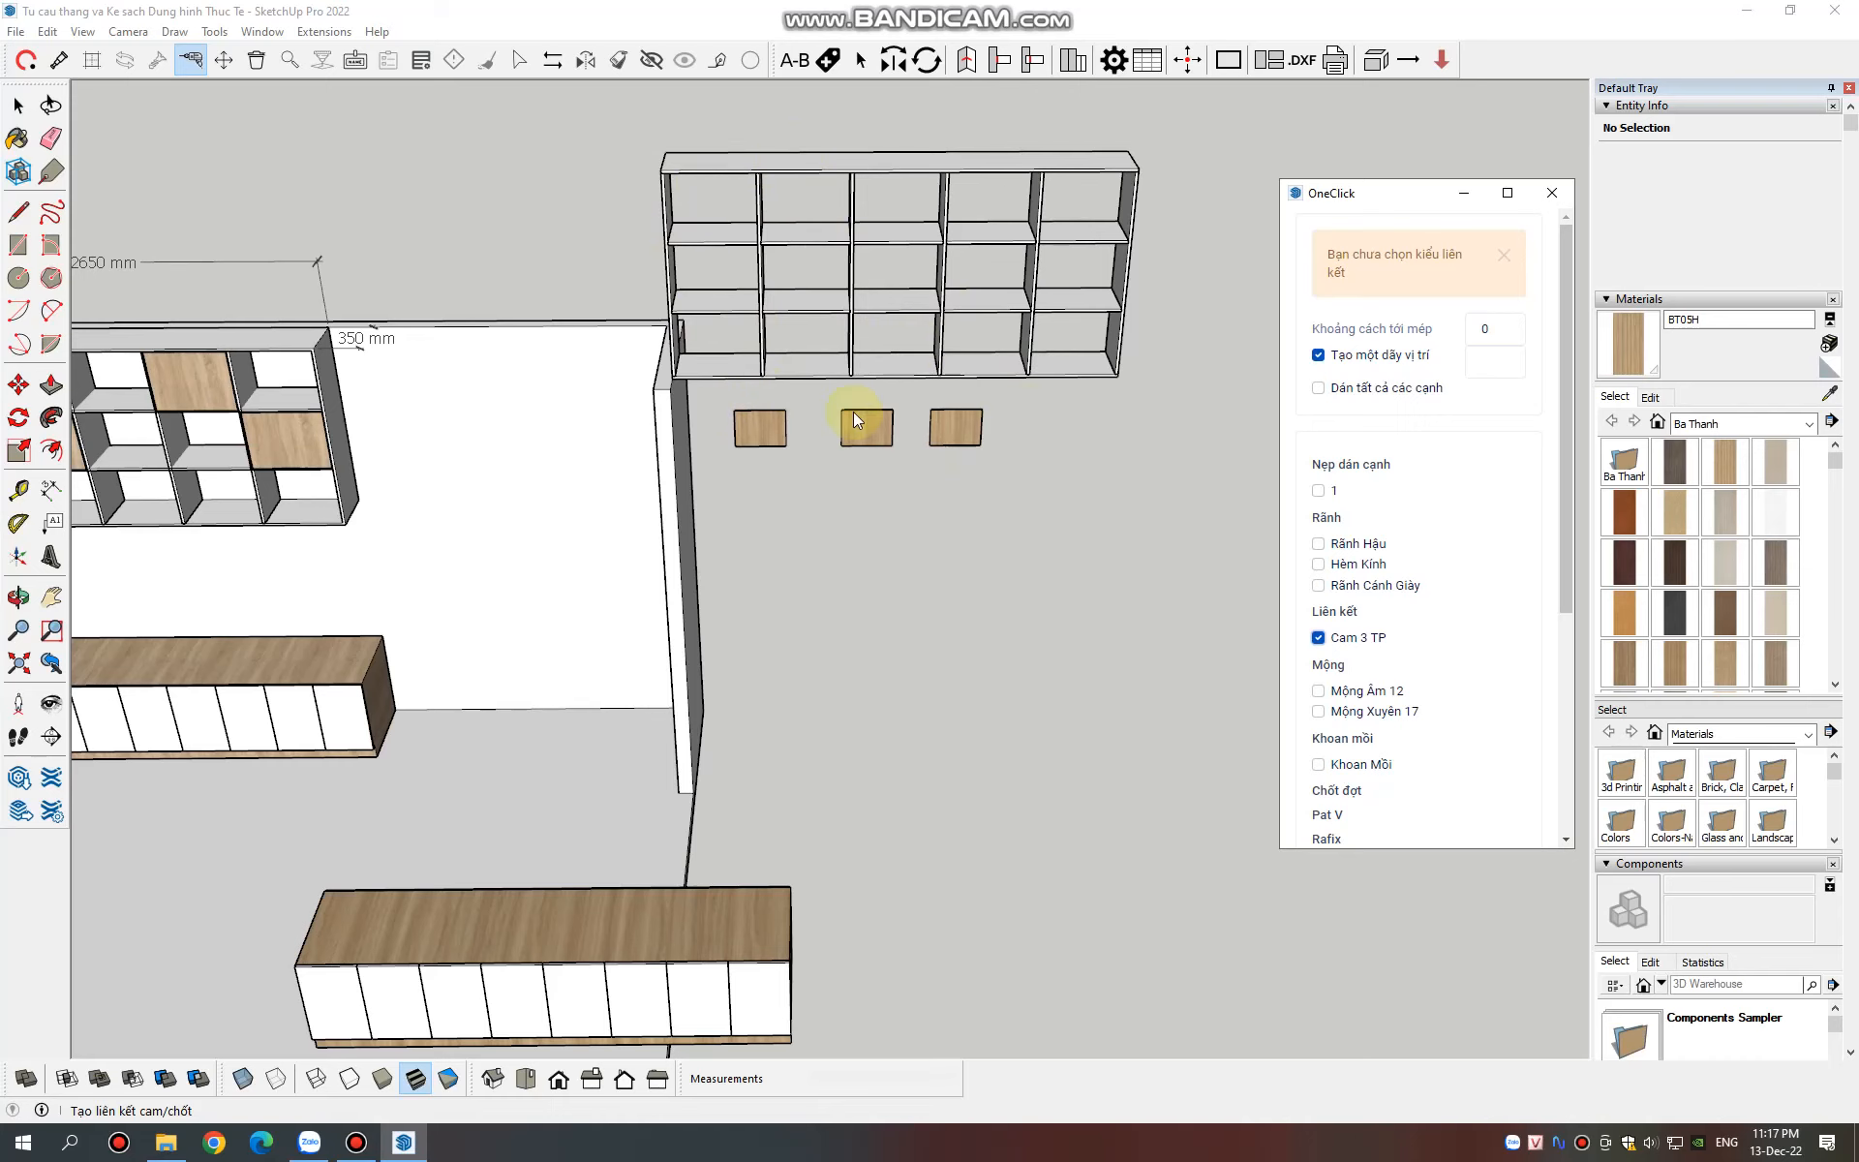
scroll(780, 364, up, 3)
scroll(772, 363, down, 4)
scroll(736, 364, up, 2)
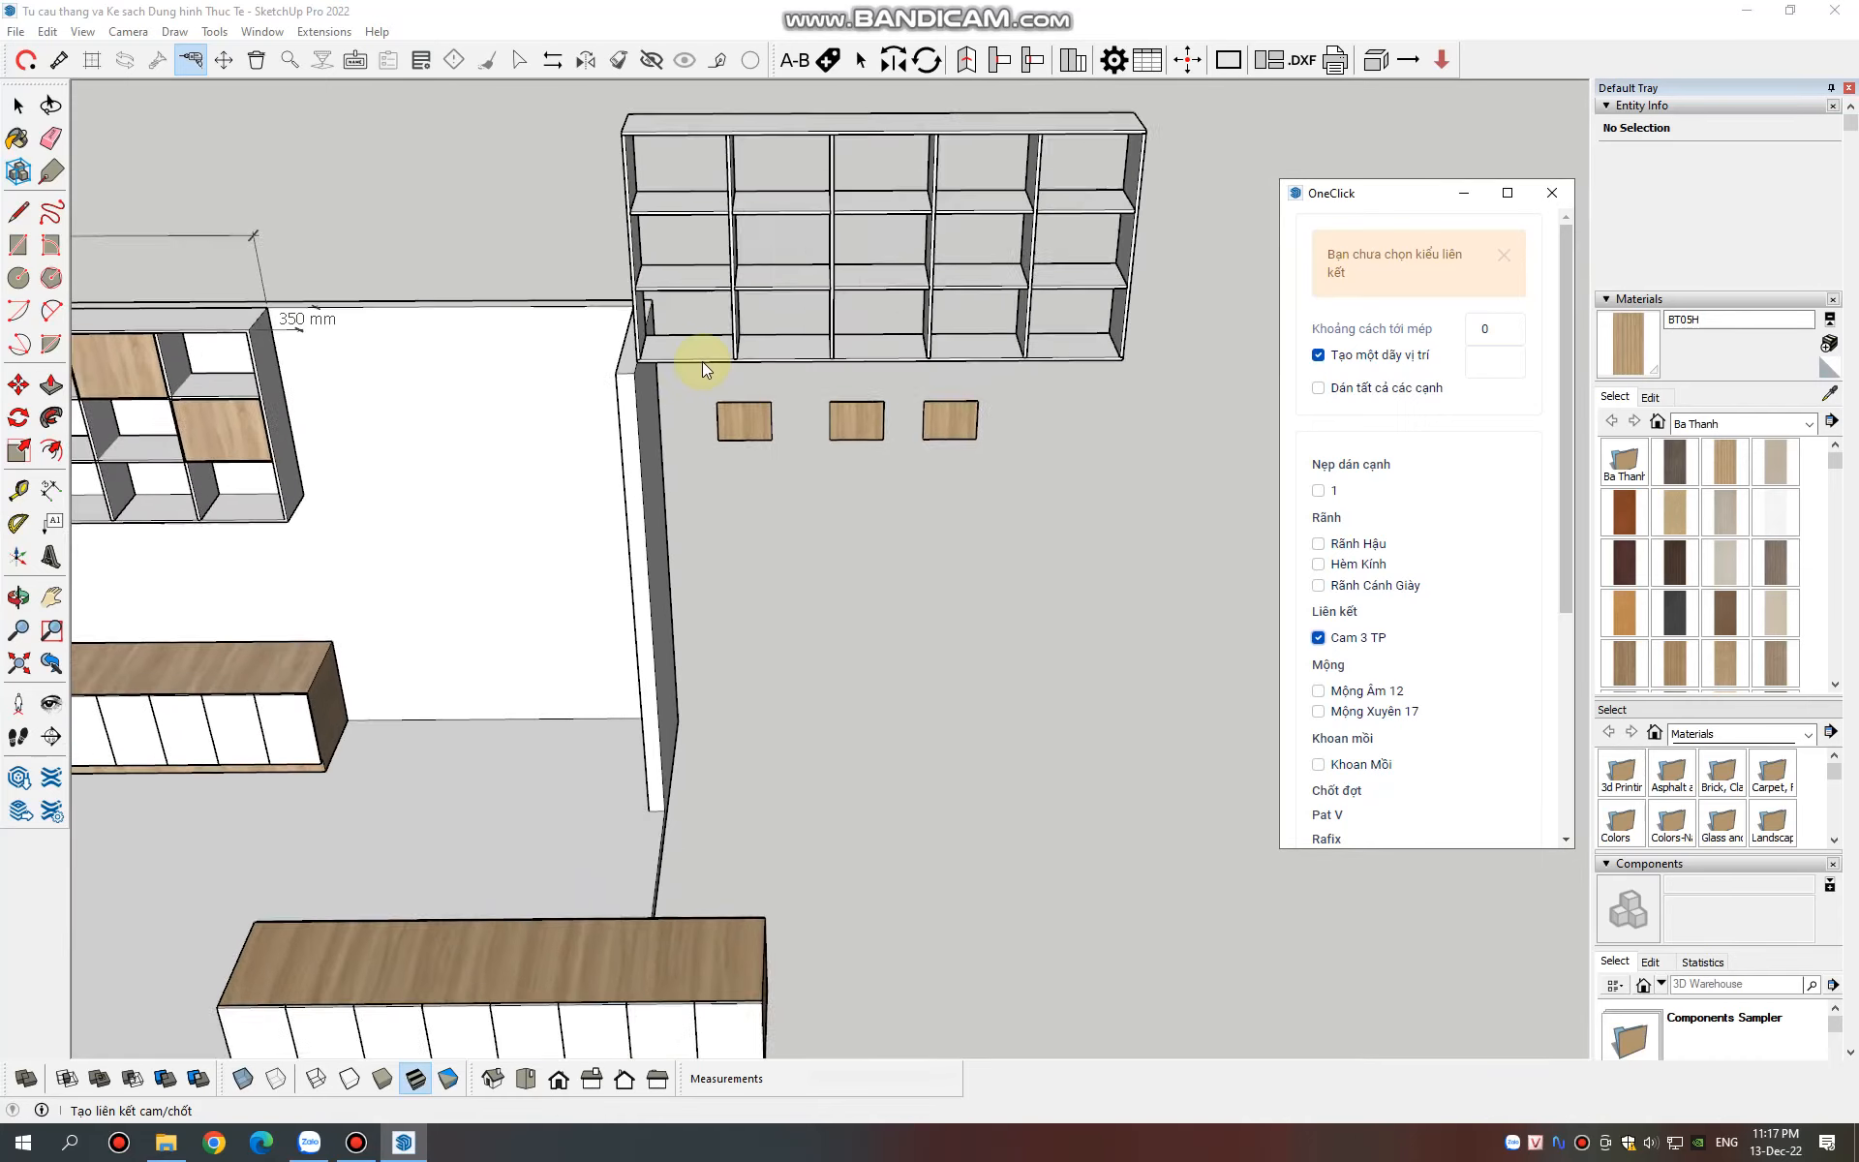
scroll(701, 362, down, 2)
scroll(739, 352, up, 5)
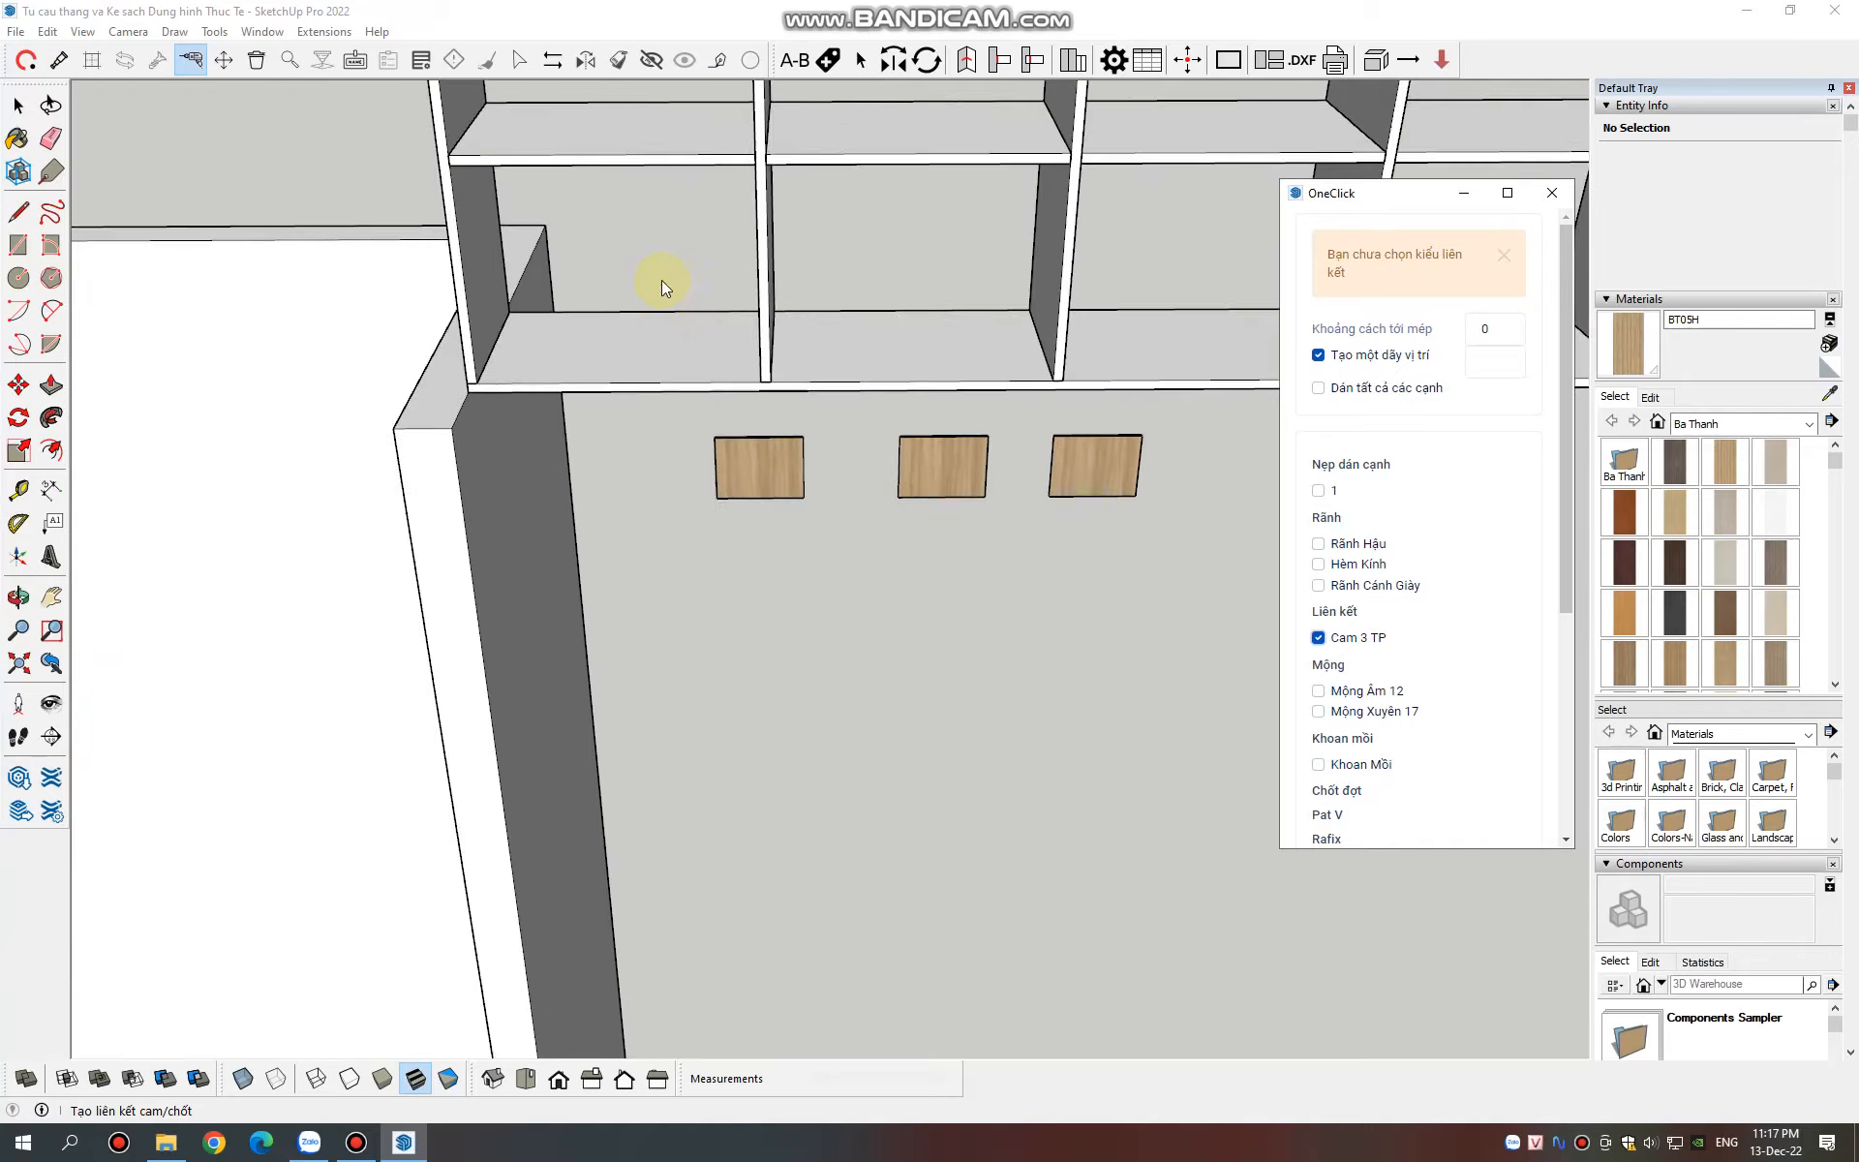
middle_drag(663, 281, 913, 253)
scroll(647, 257, down, 5)
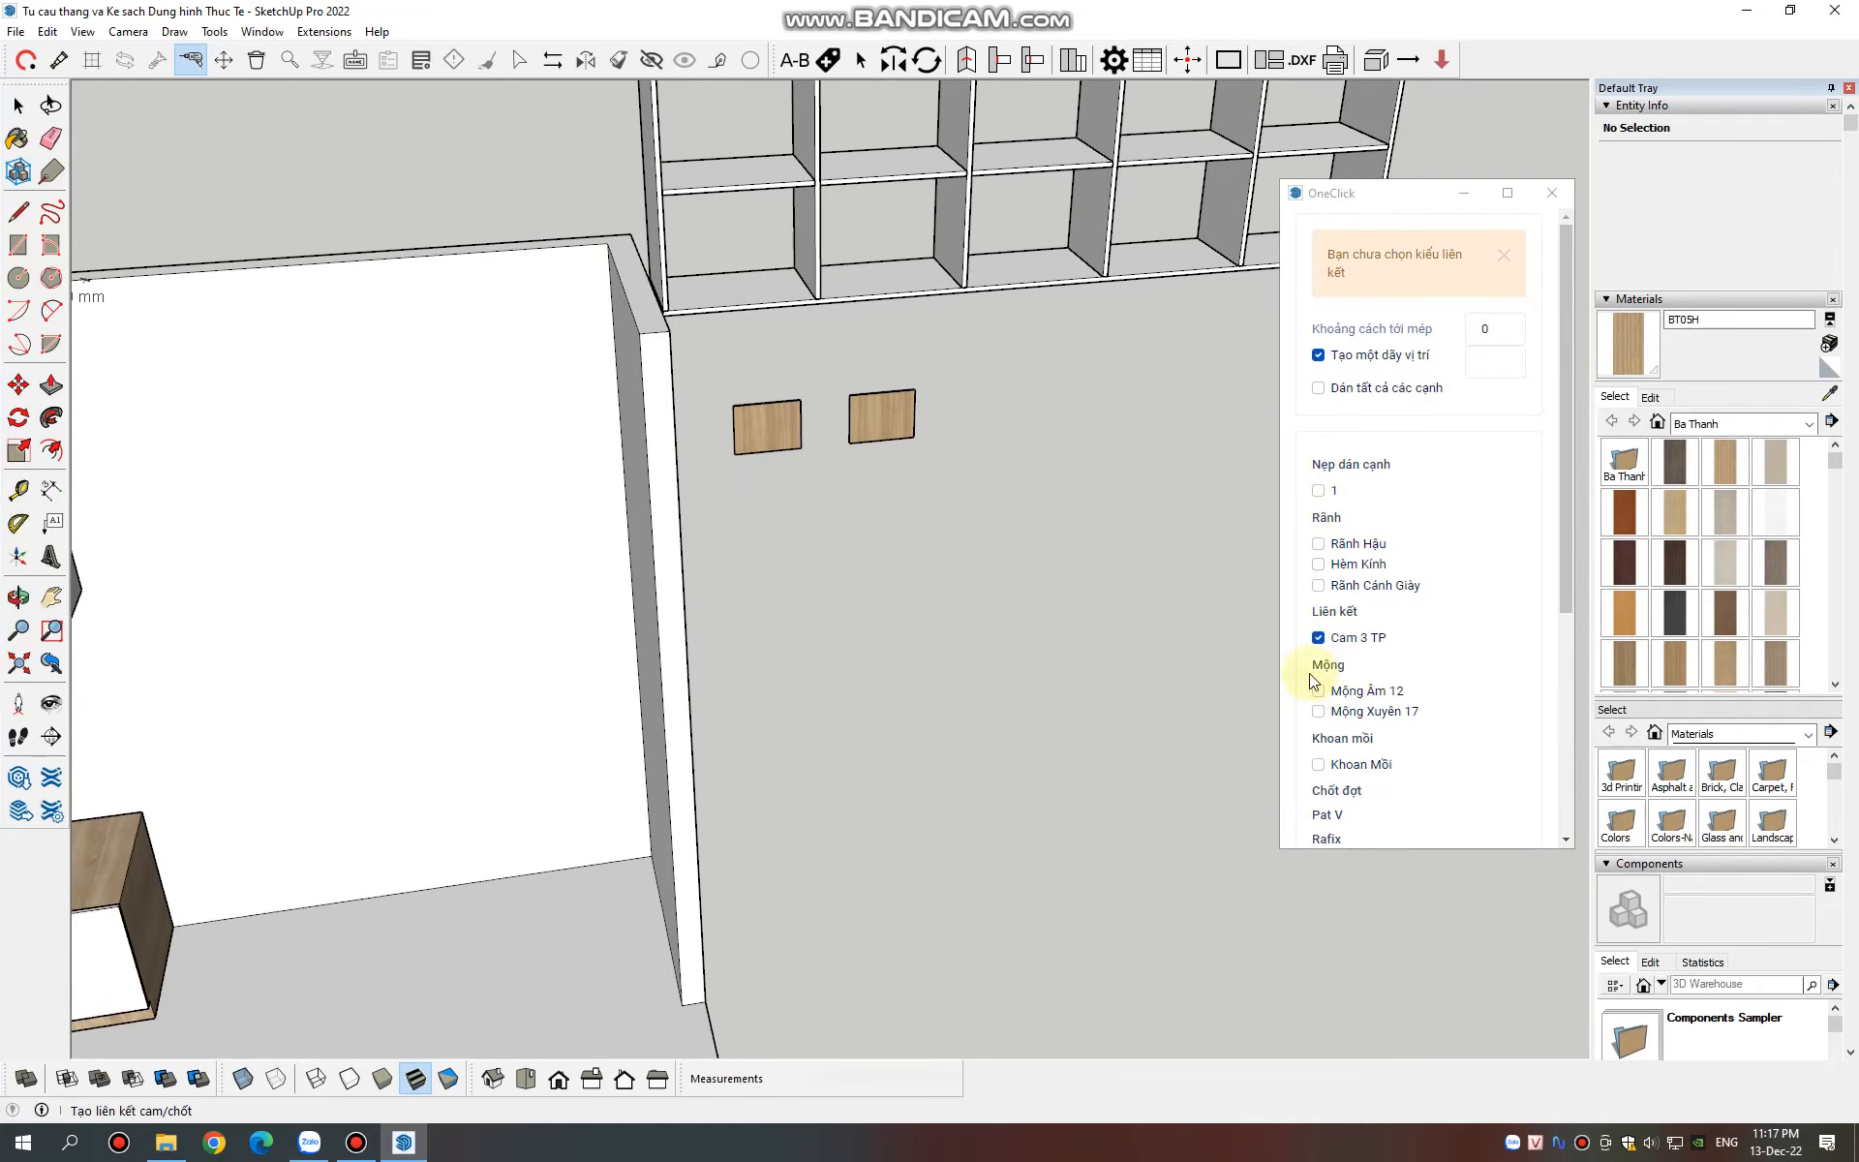
scroll(811, 254, down, 2)
scroll(846, 407, up, 3)
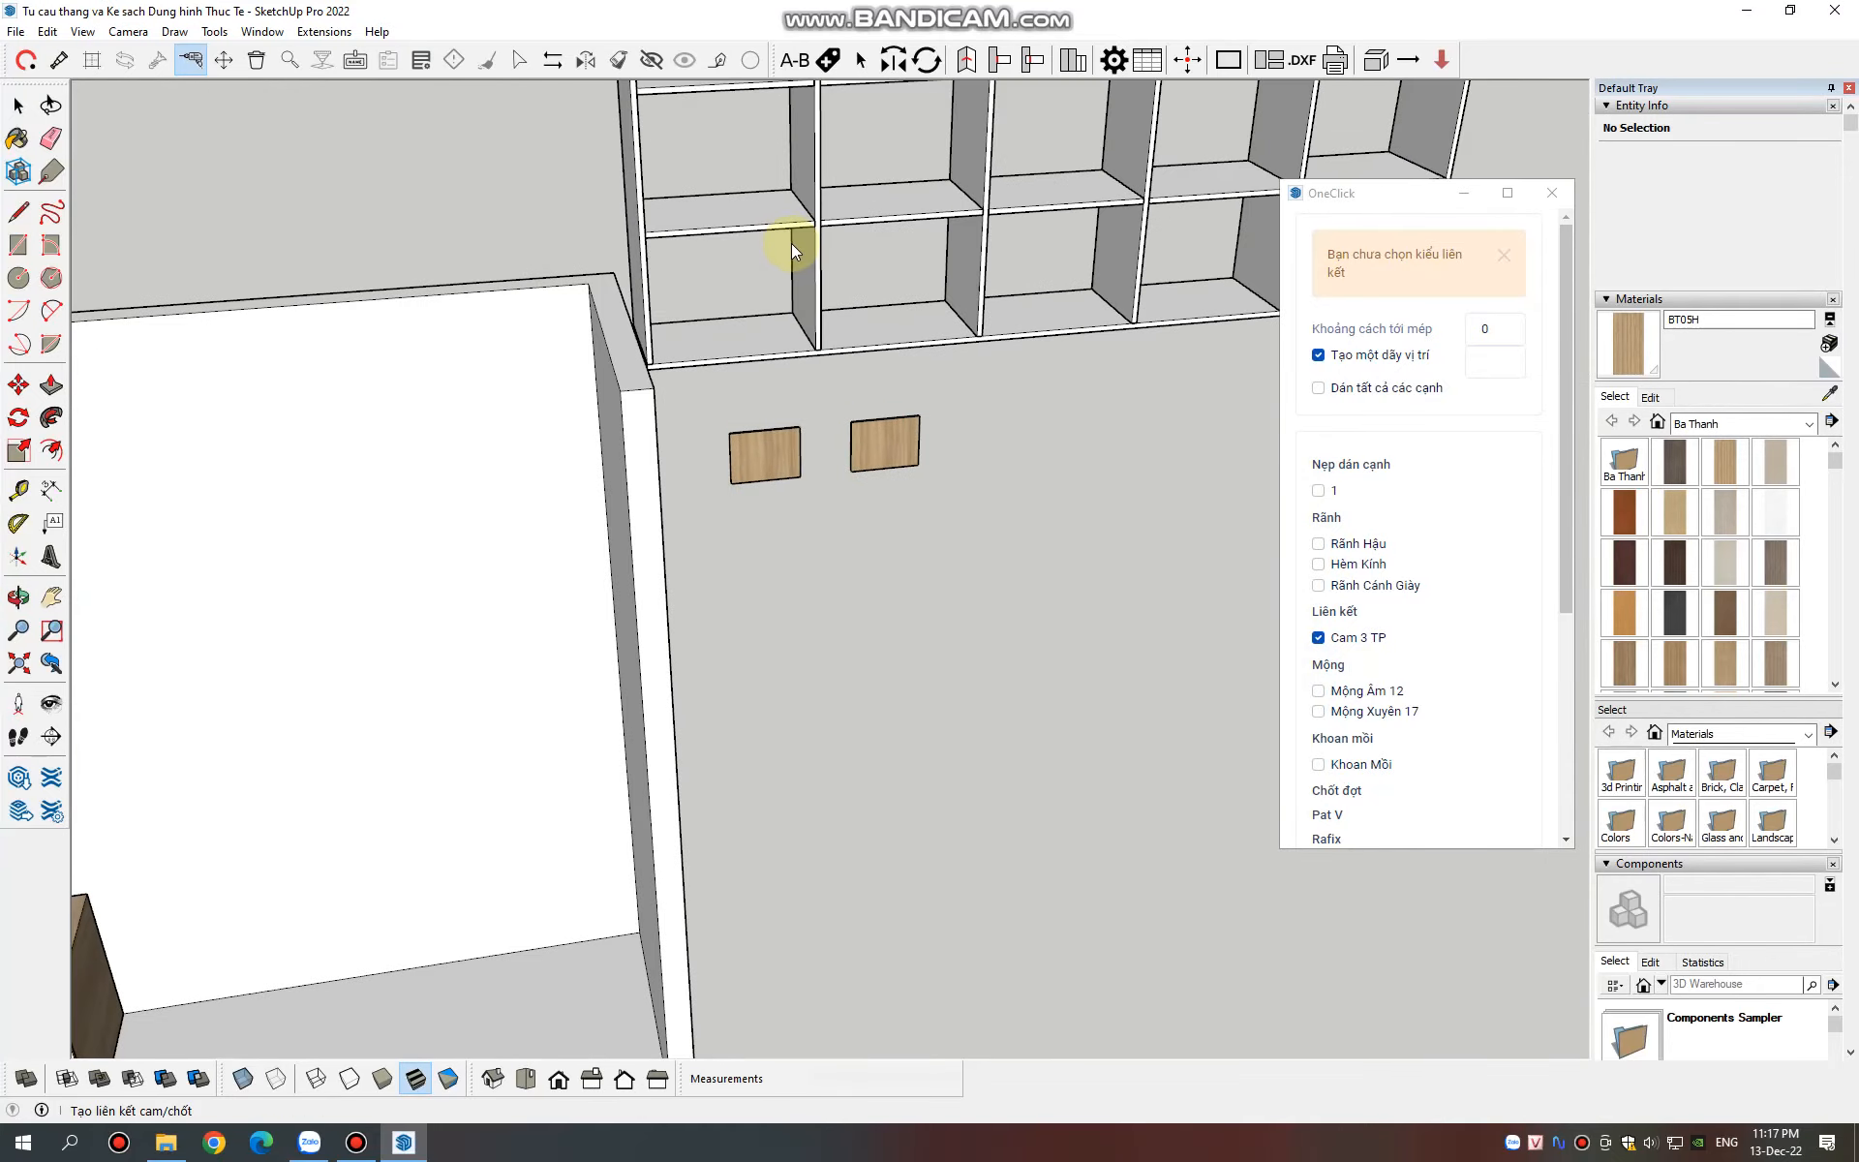
scroll(792, 242, up, 5)
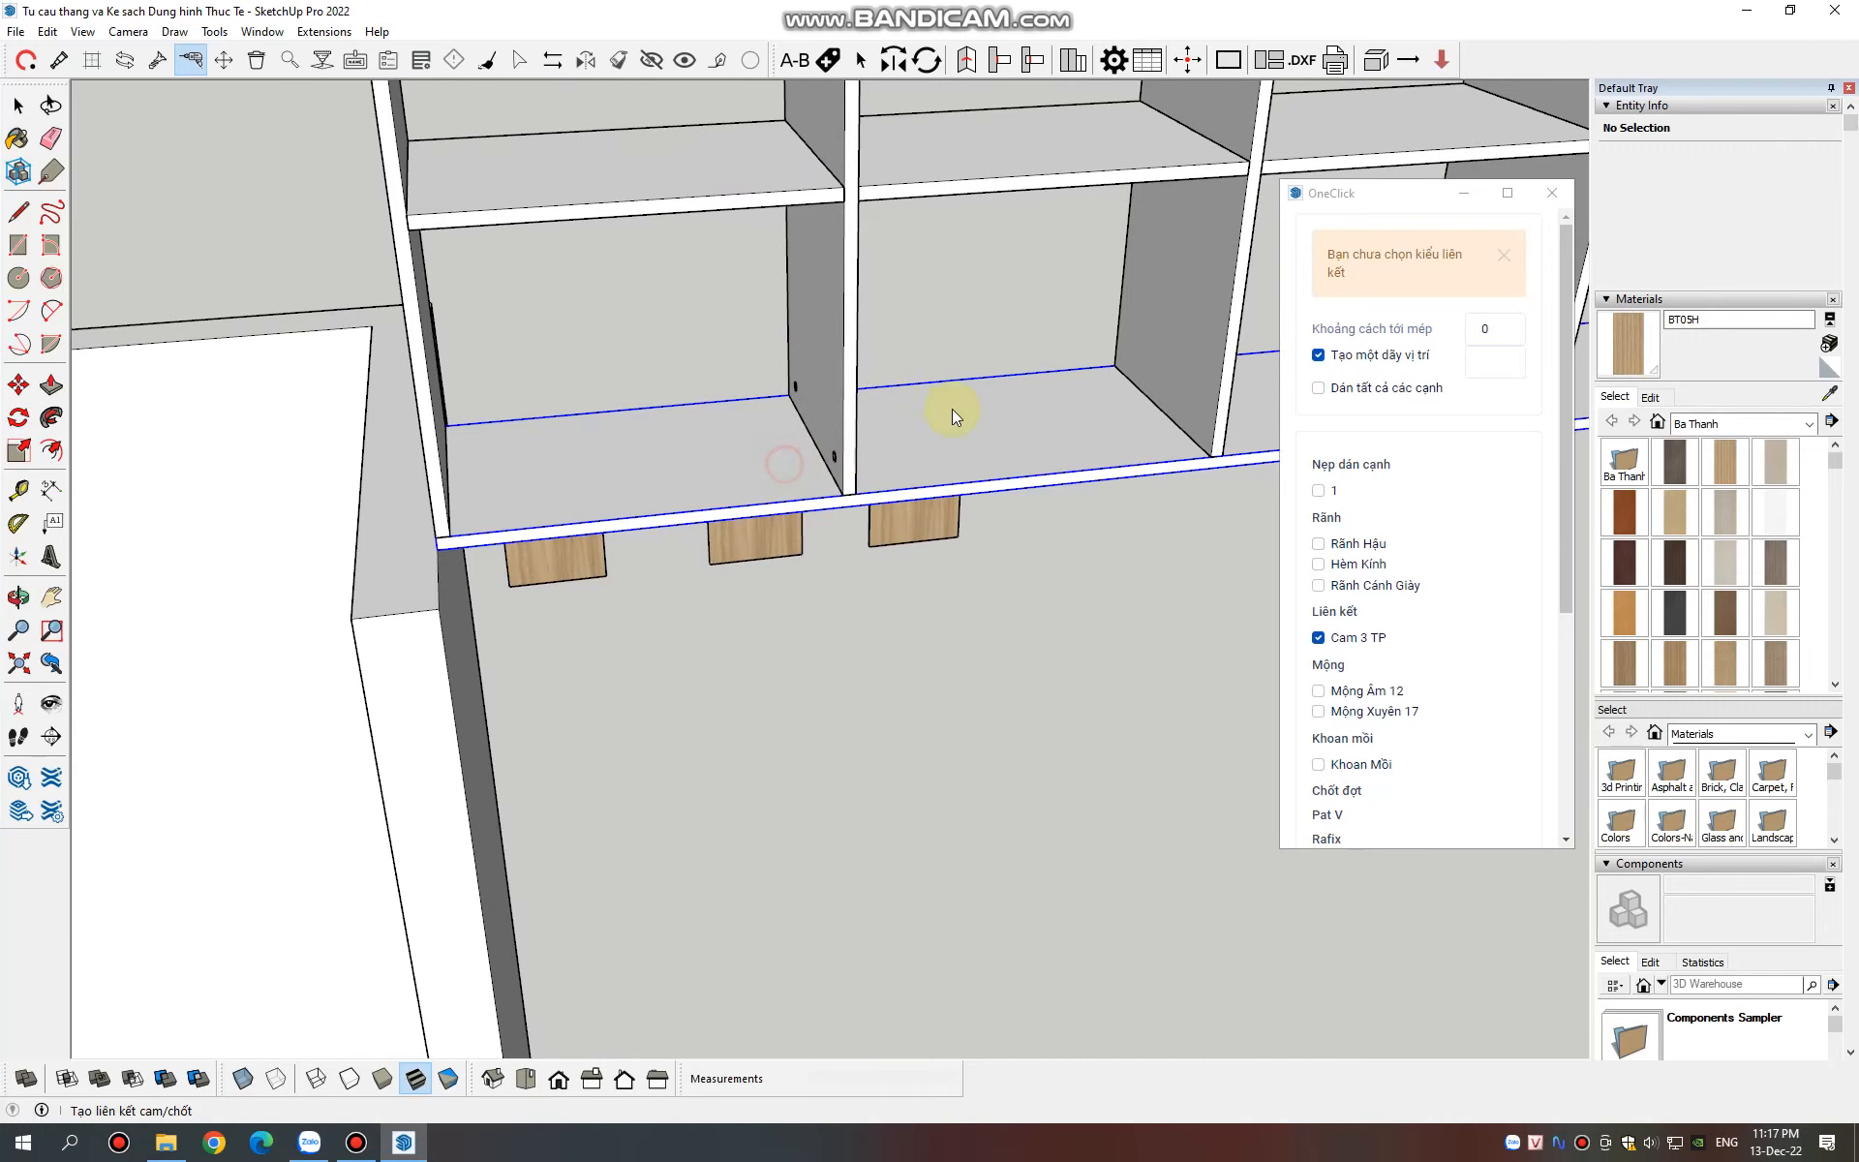
Add Cam 3 TP connectors between the bookshelf's bottom panel and its remaining three dividers and right side panel
click(951, 409)
scroll(798, 402, down, 3)
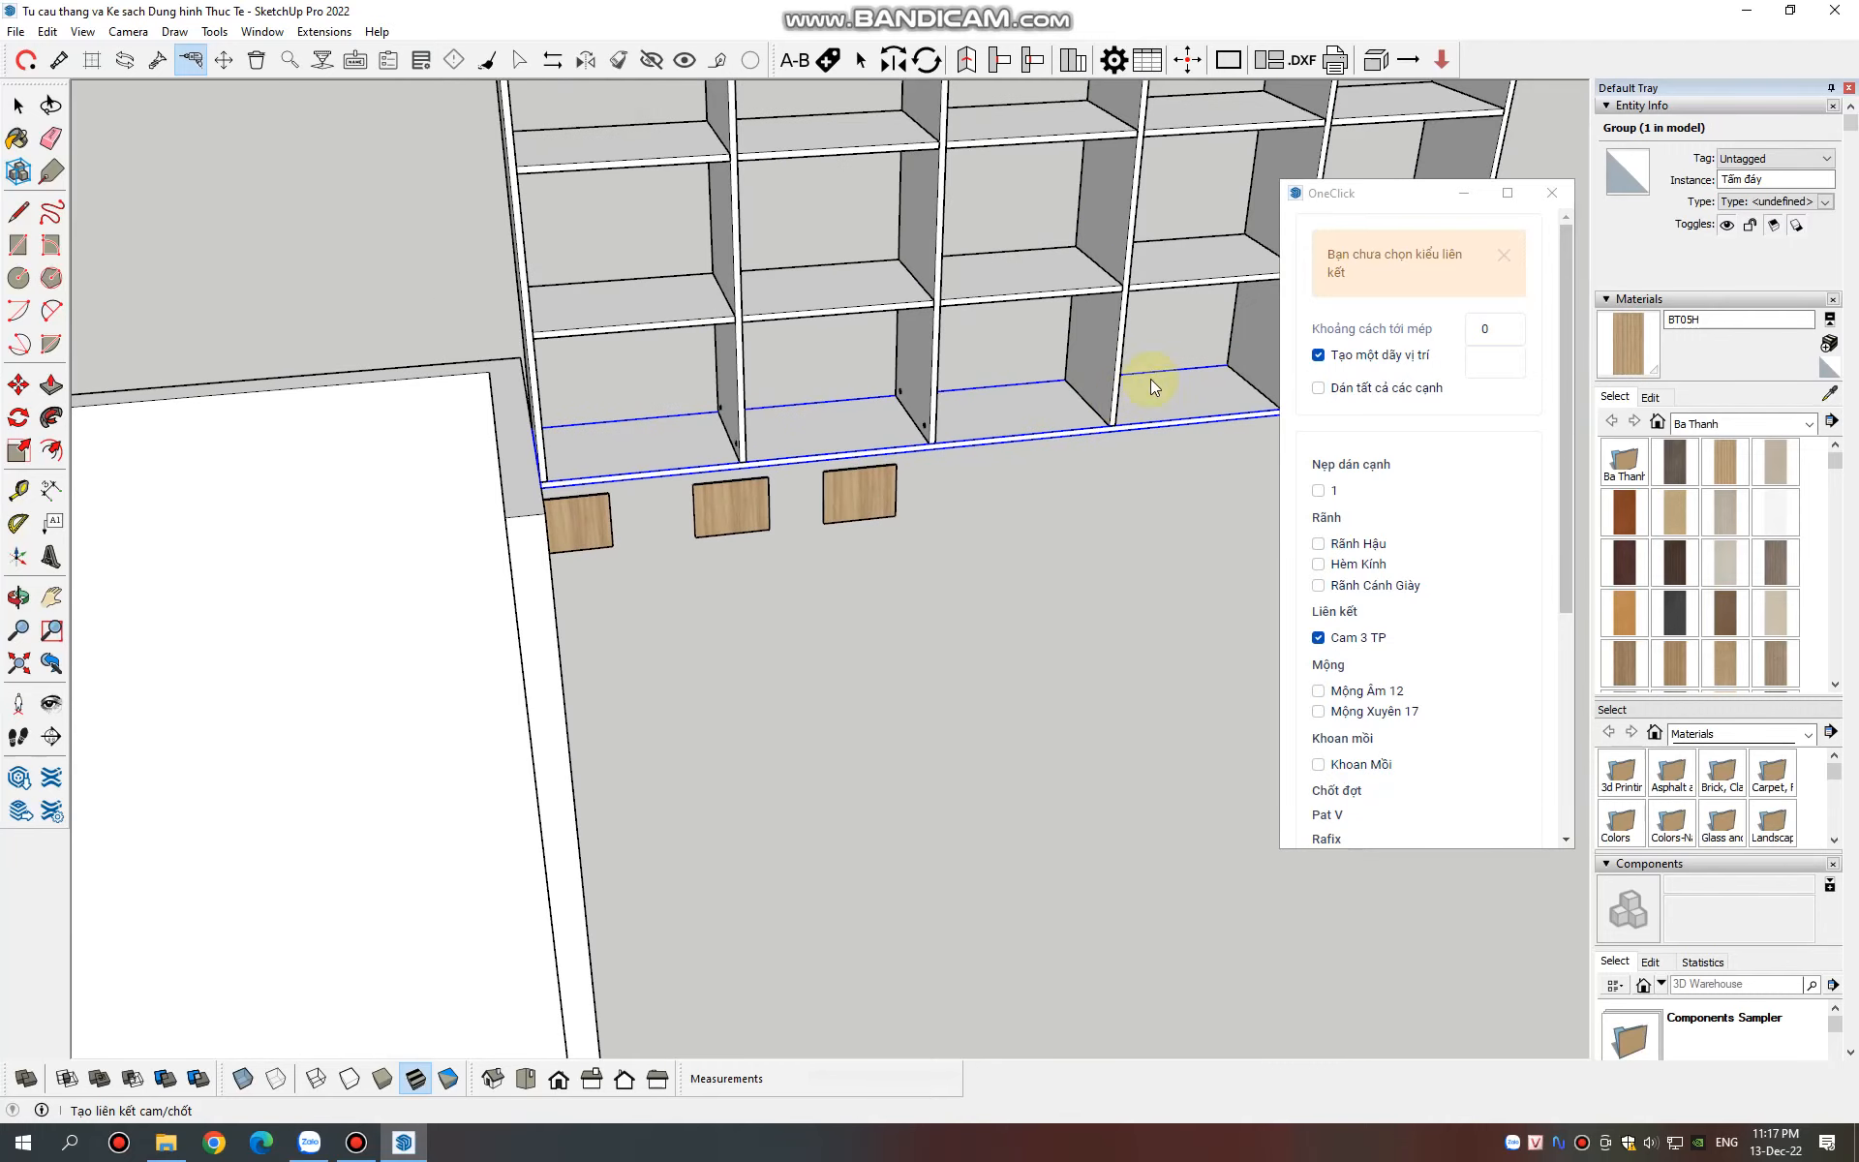
click(1074, 413)
scroll(705, 416, down, 3)
scroll(1049, 391, up, 4)
click(984, 378)
click(961, 407)
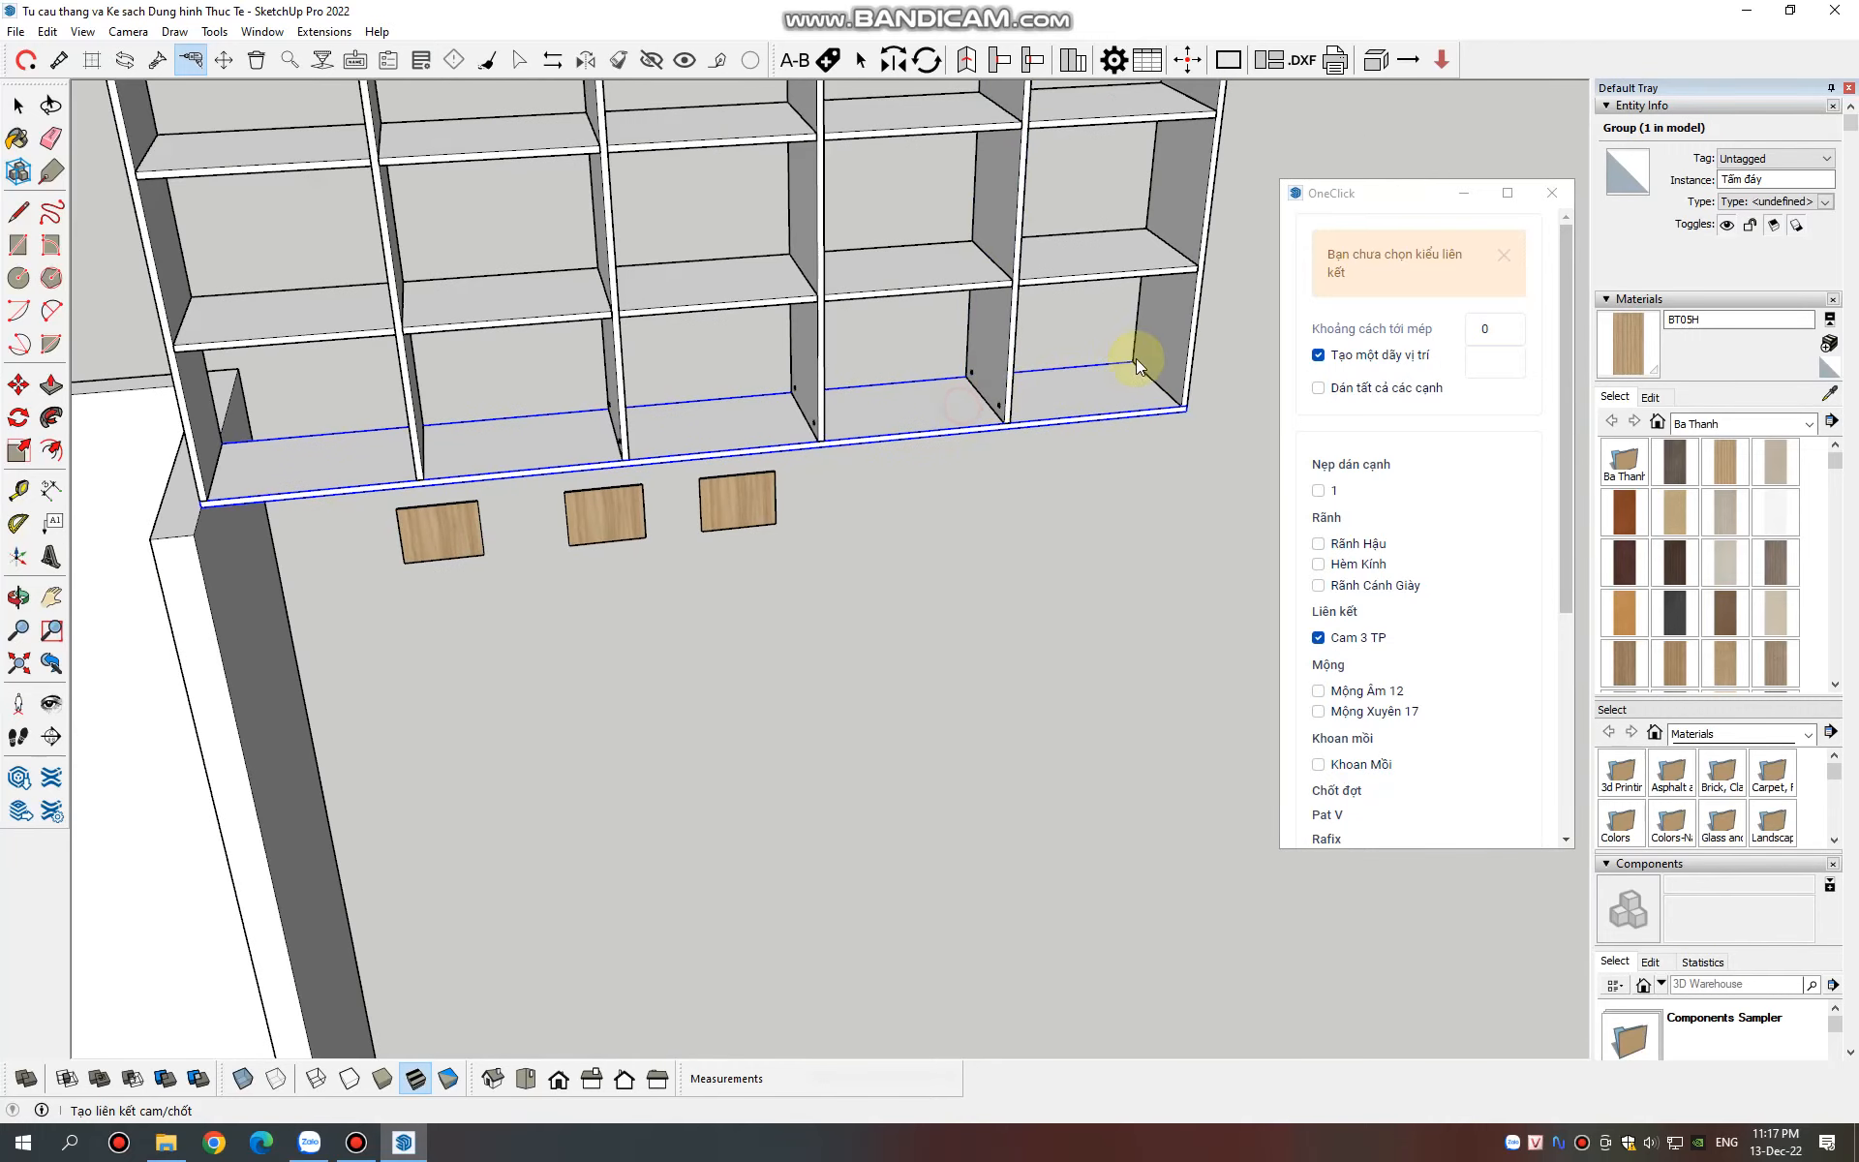
click(1146, 366)
click(1129, 394)
Delete the two Cam 3 TP connectors from the inner face of the bookshelf's right side panel
scroll(1153, 350, down, 5)
scroll(793, 382, up, 1)
middle_drag(1065, 364, 619, 389)
scroll(909, 378, up, 4)
scroll(788, 407, down, 3)
middle_drag(788, 410, 881, 415)
scroll(865, 426, up, 3)
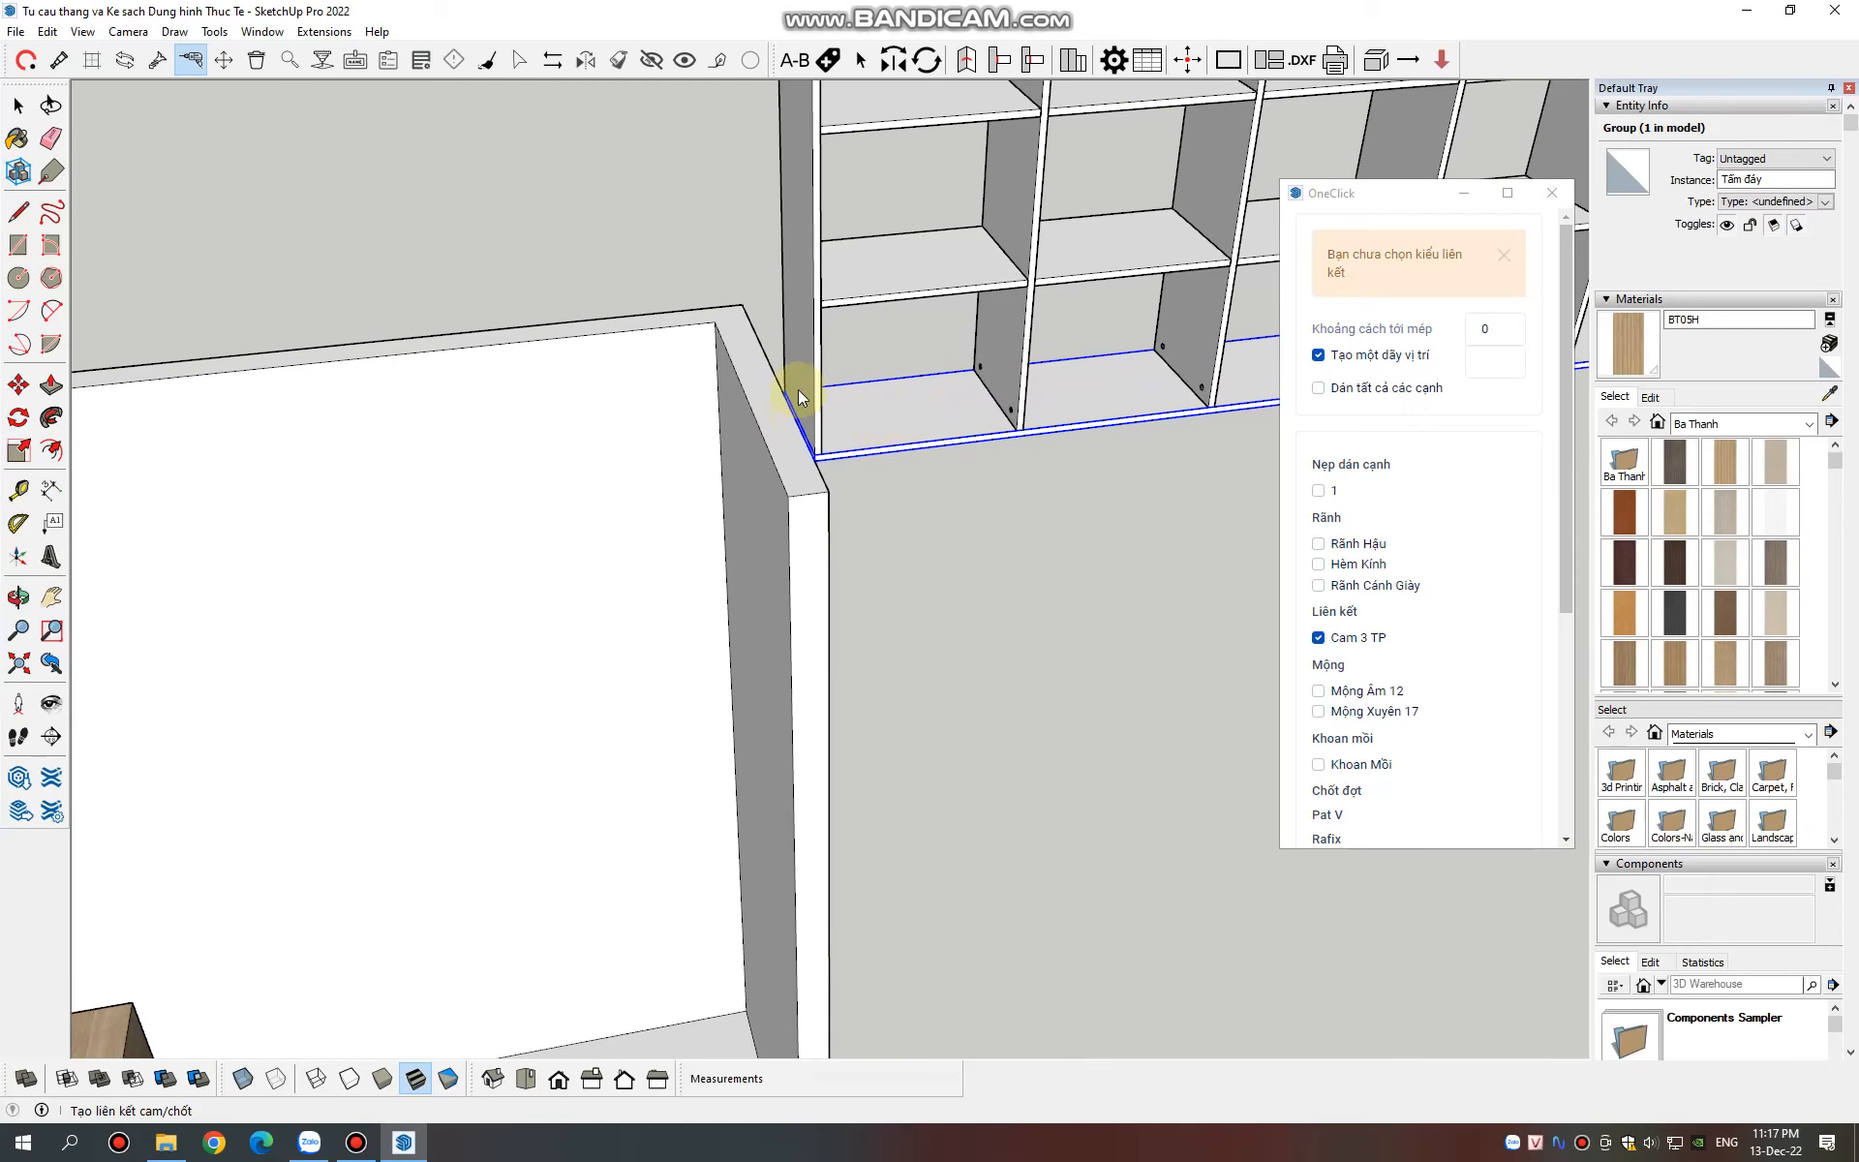
middle_drag(809, 395, 1244, 410)
scroll(752, 444, down, 3)
scroll(1071, 405, up, 8)
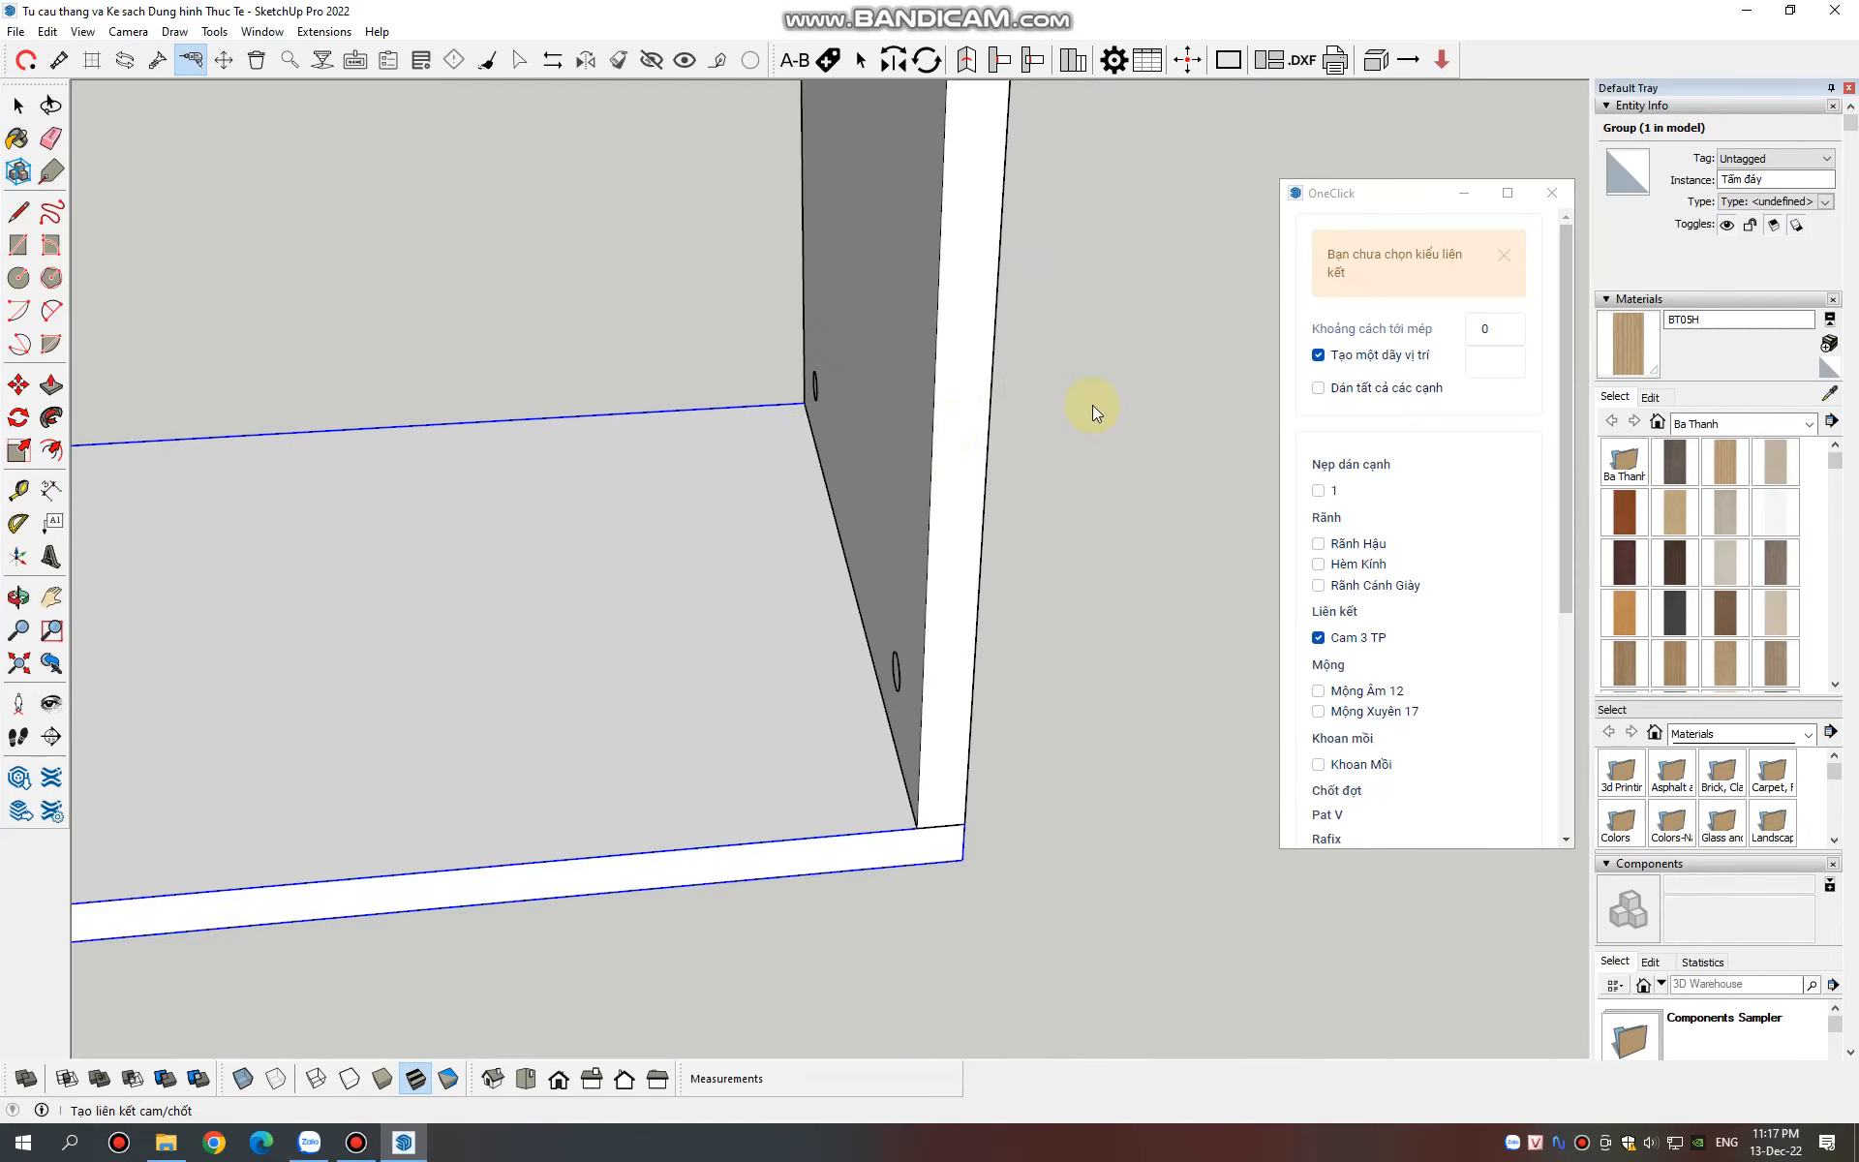
middle_drag(1092, 405, 241, 289)
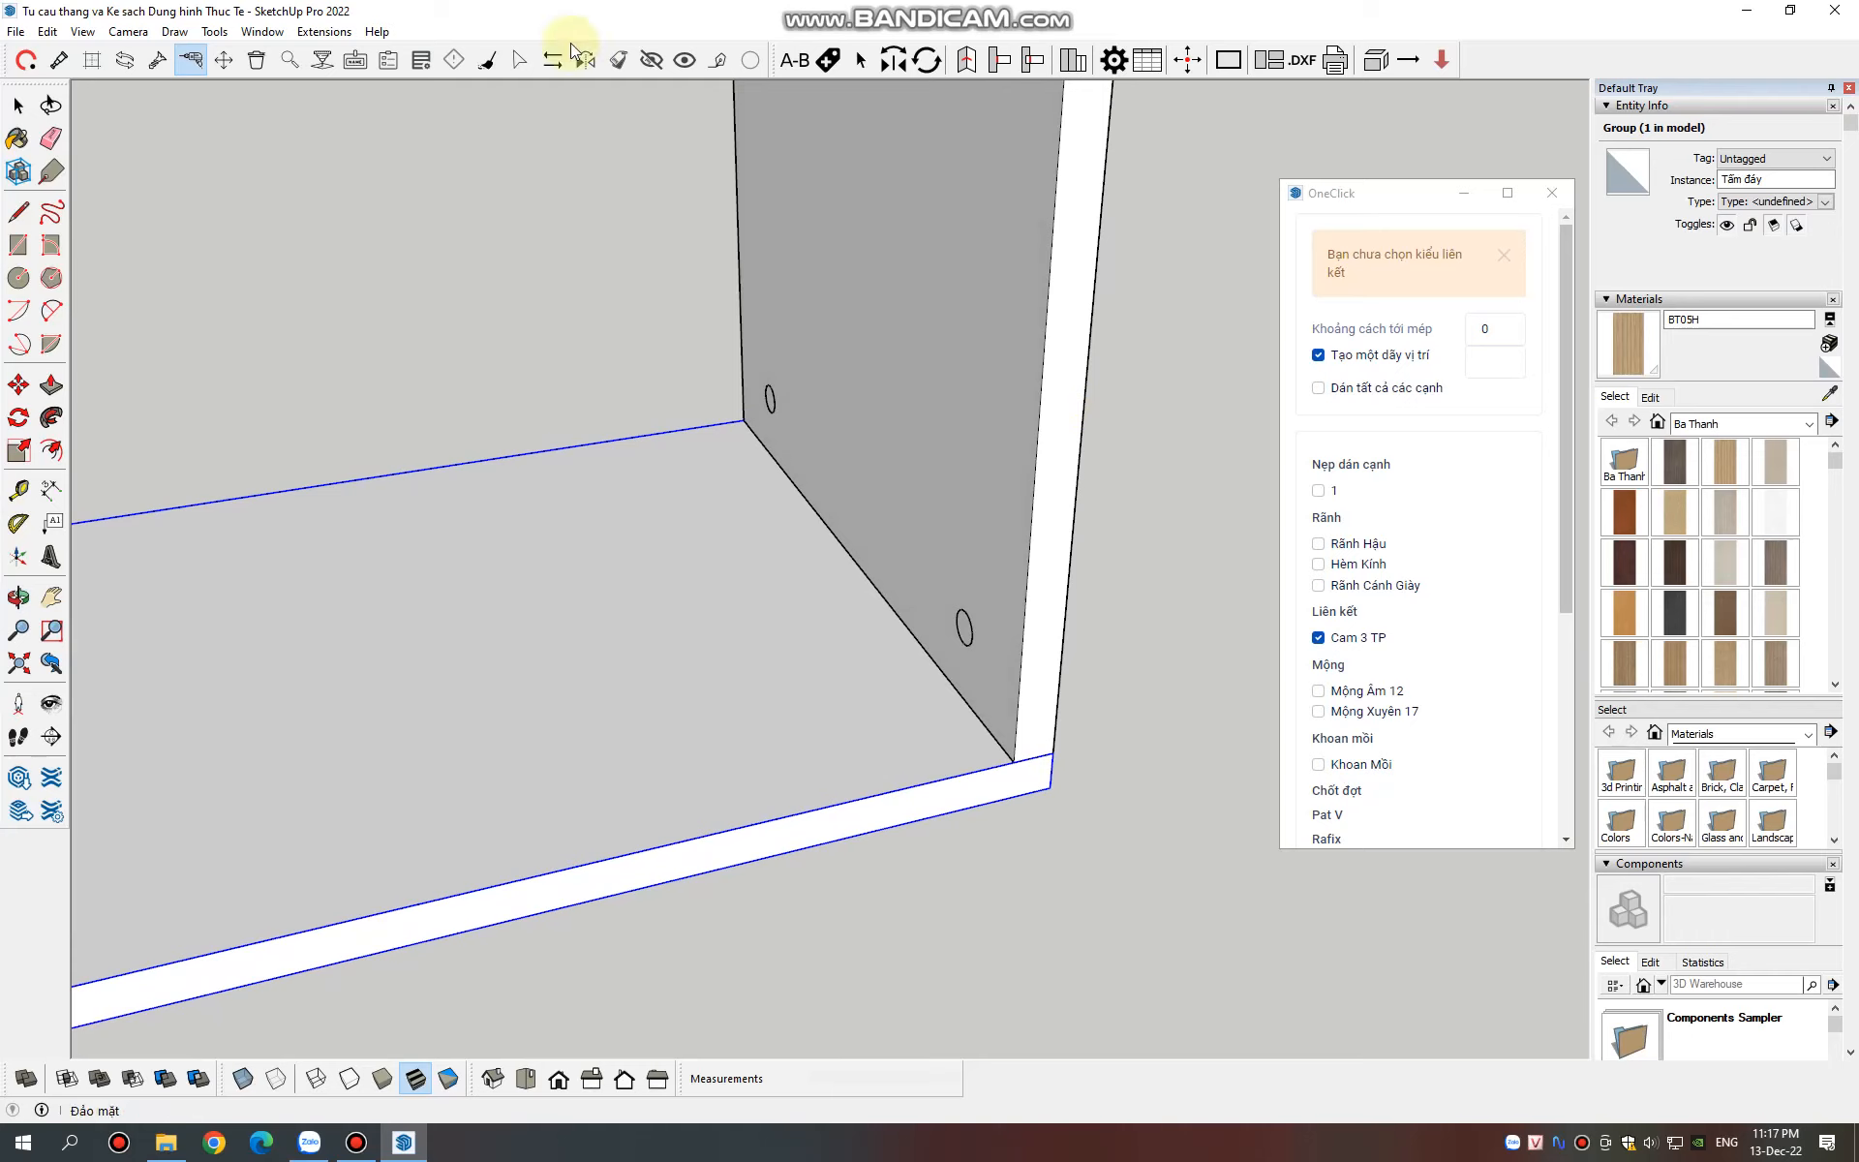
click(257, 60)
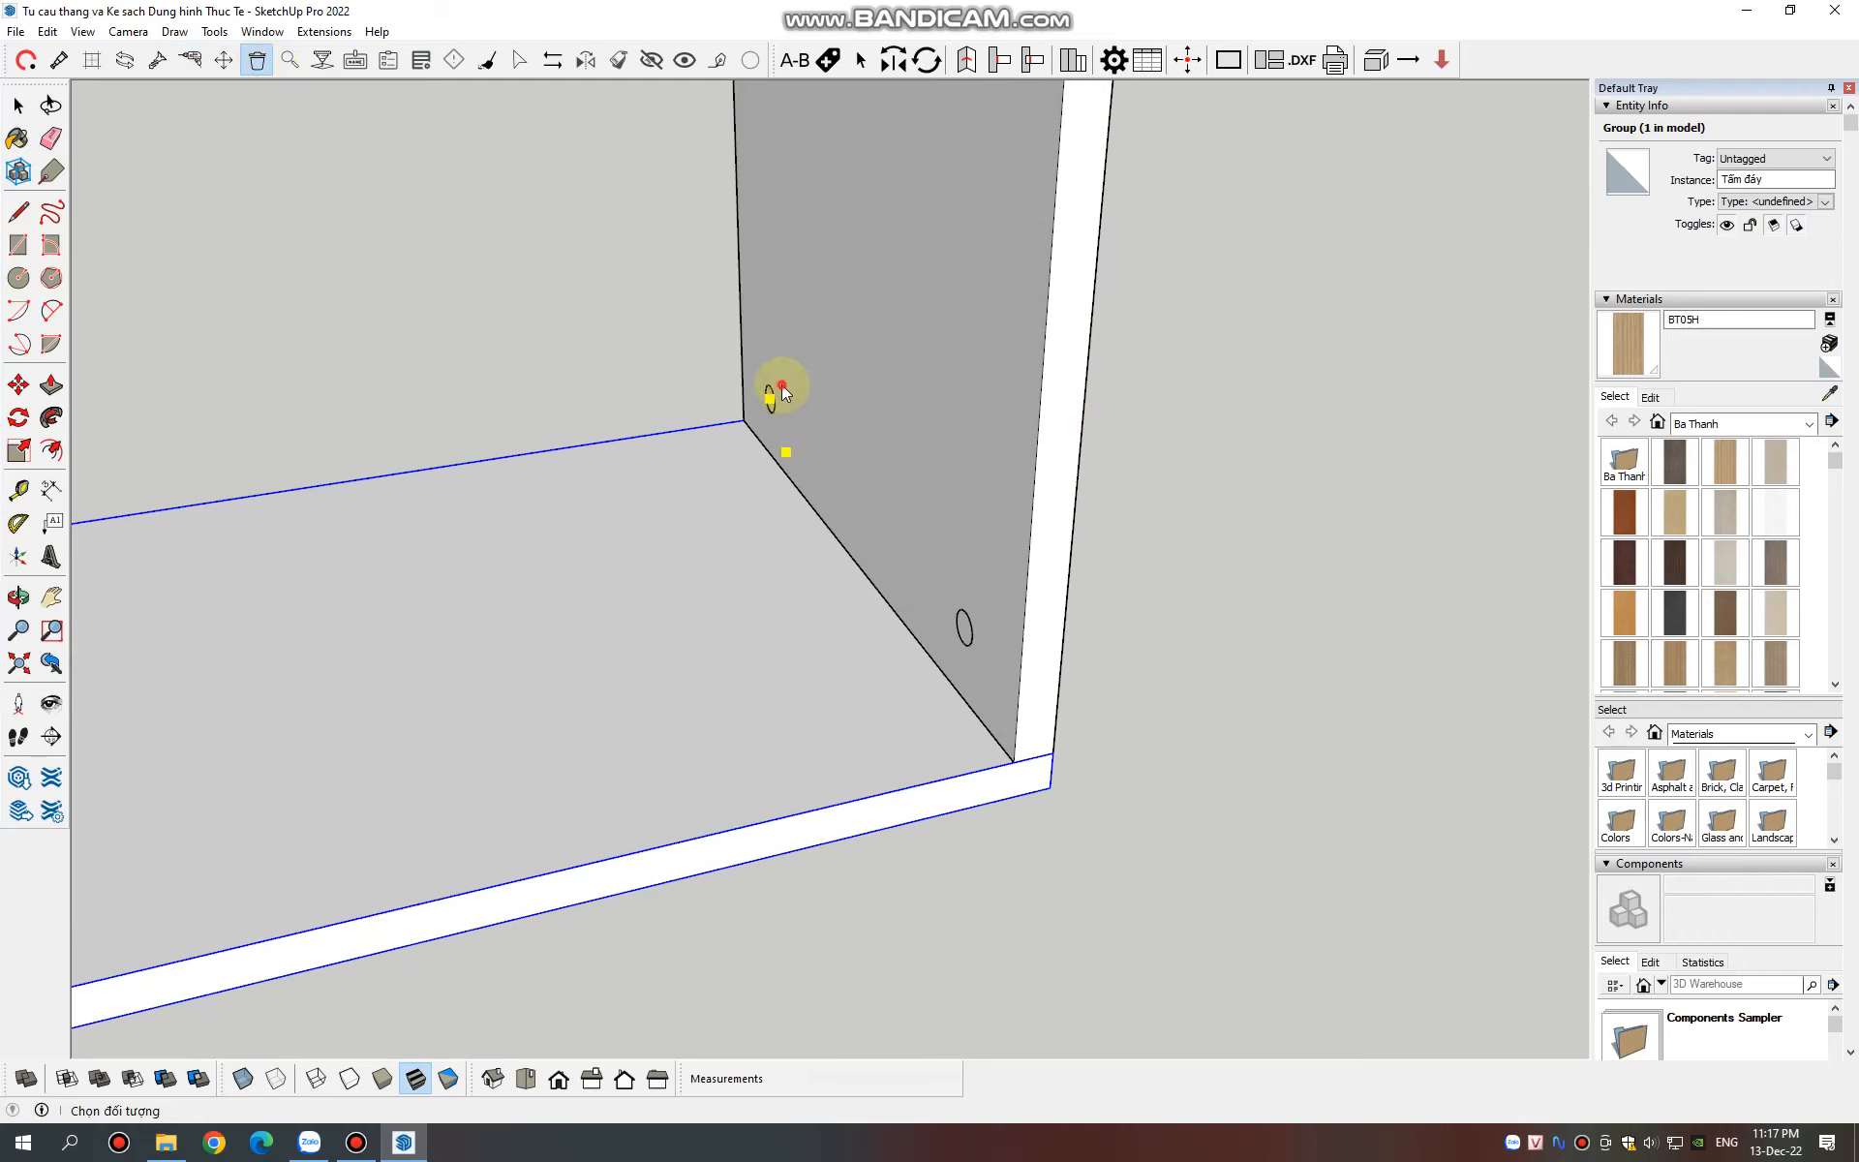
Place Cam 3 TP connectors on the outer face of the bookshelf's right side panel where it meets the bottom panel
click(192, 61)
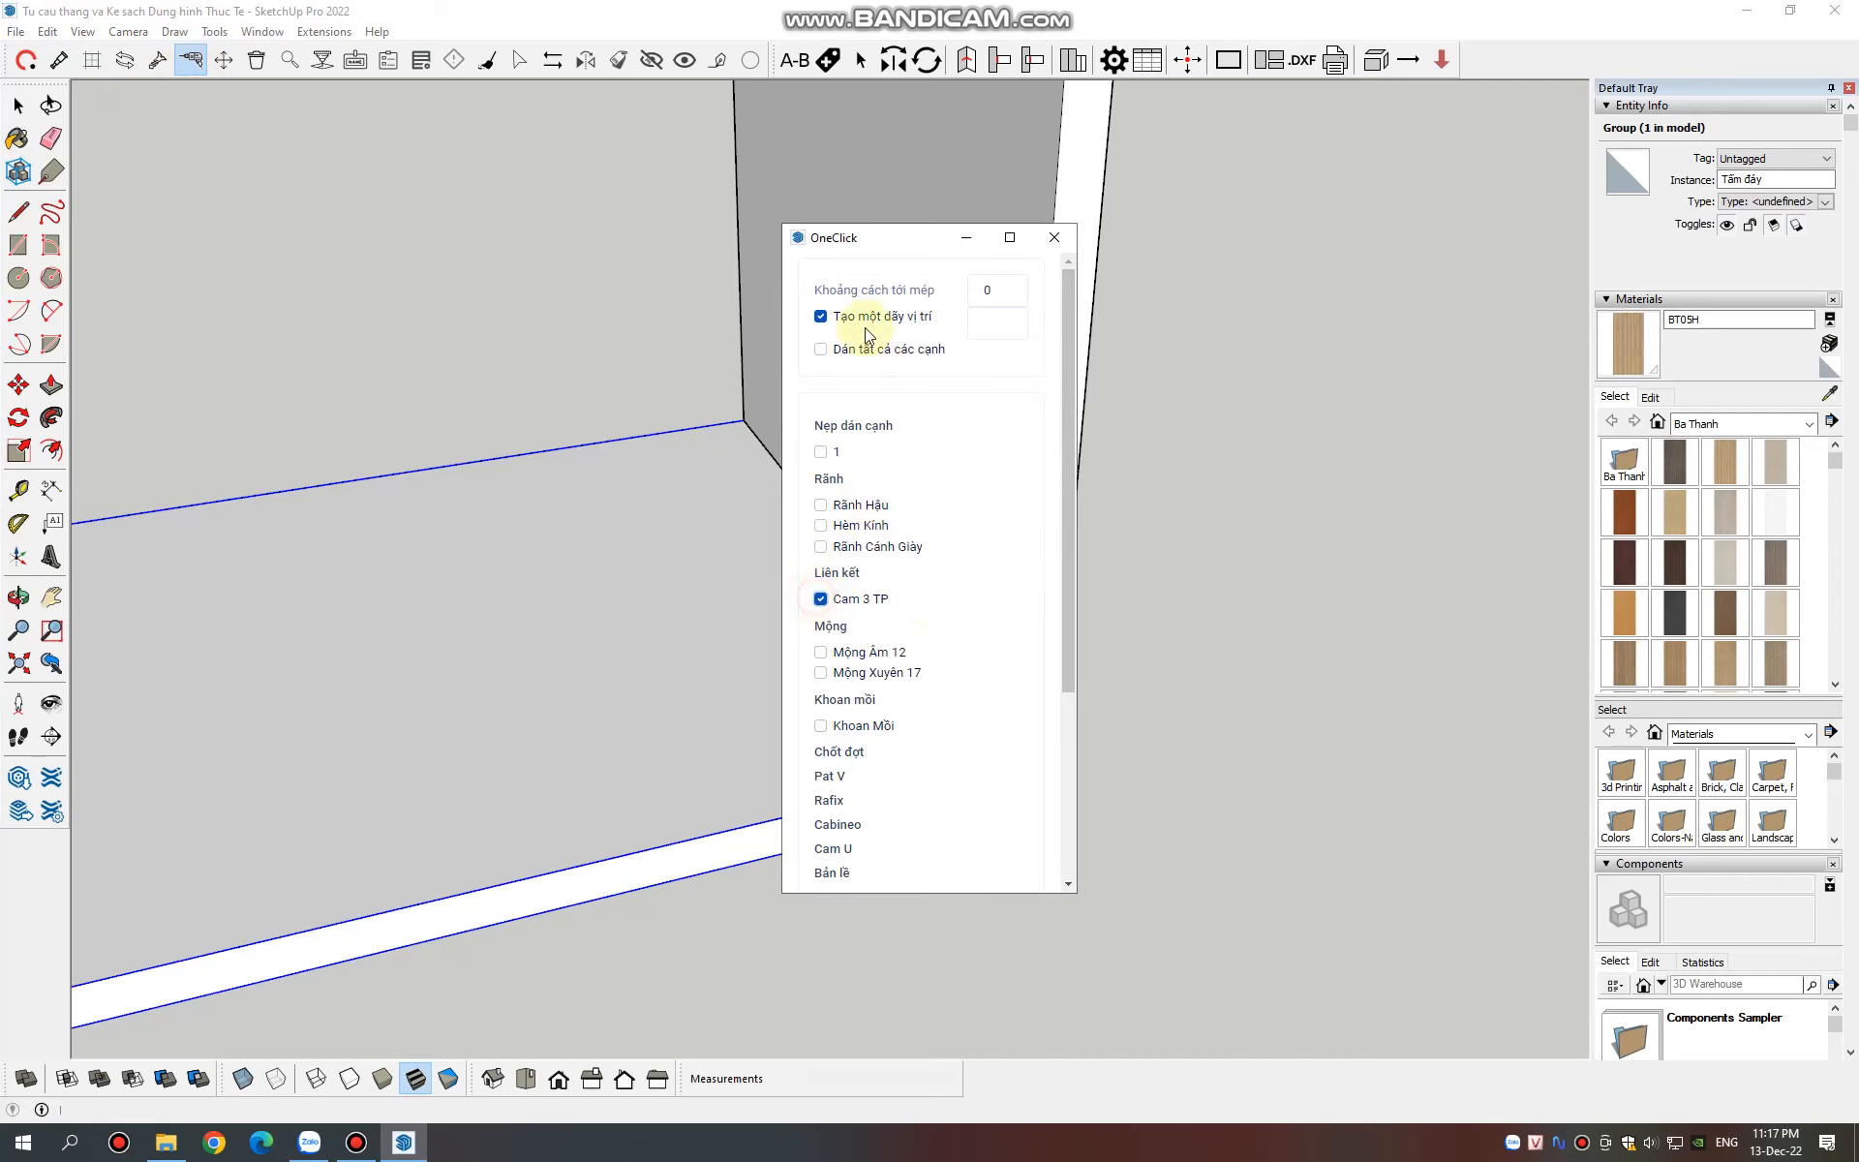
drag(909, 241, 1325, 220)
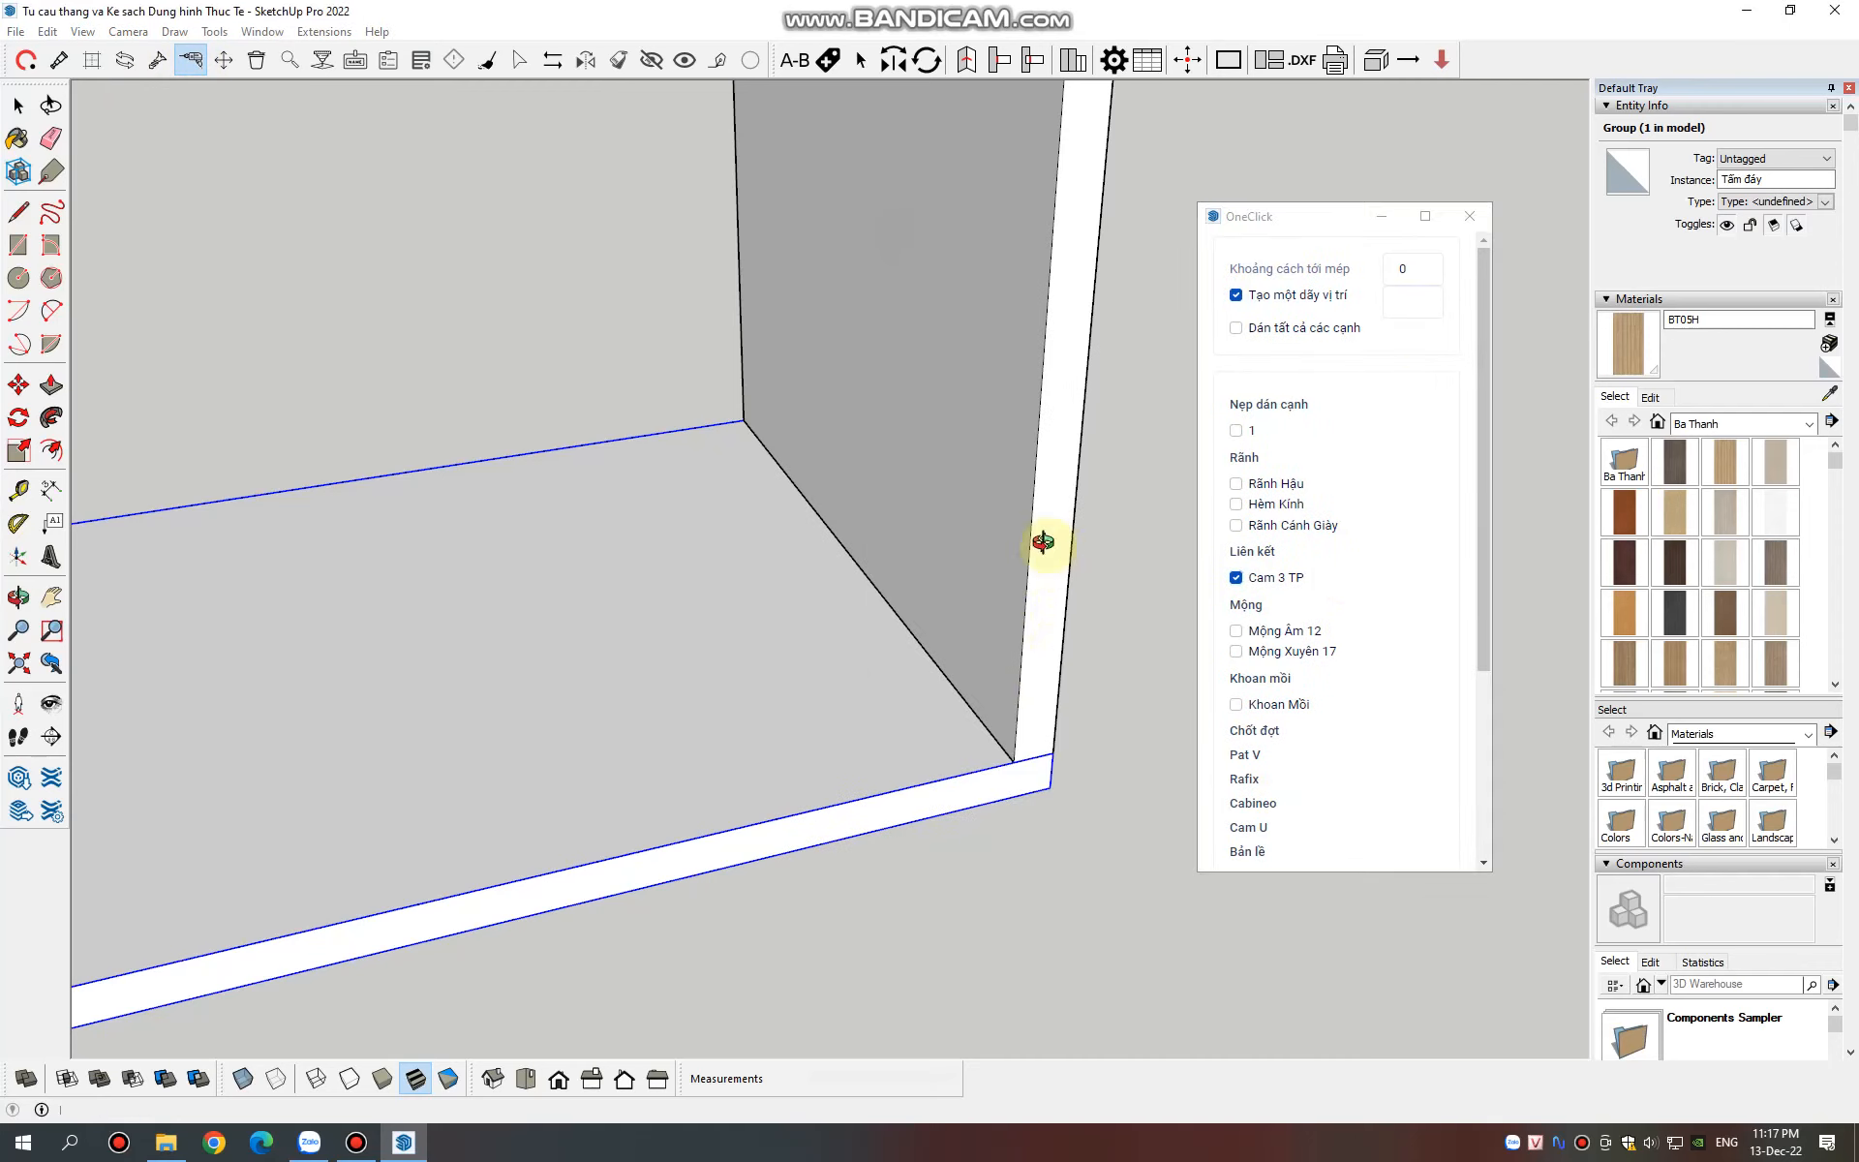
middle_drag(1037, 539, 896, 533)
click(899, 604)
click(885, 645)
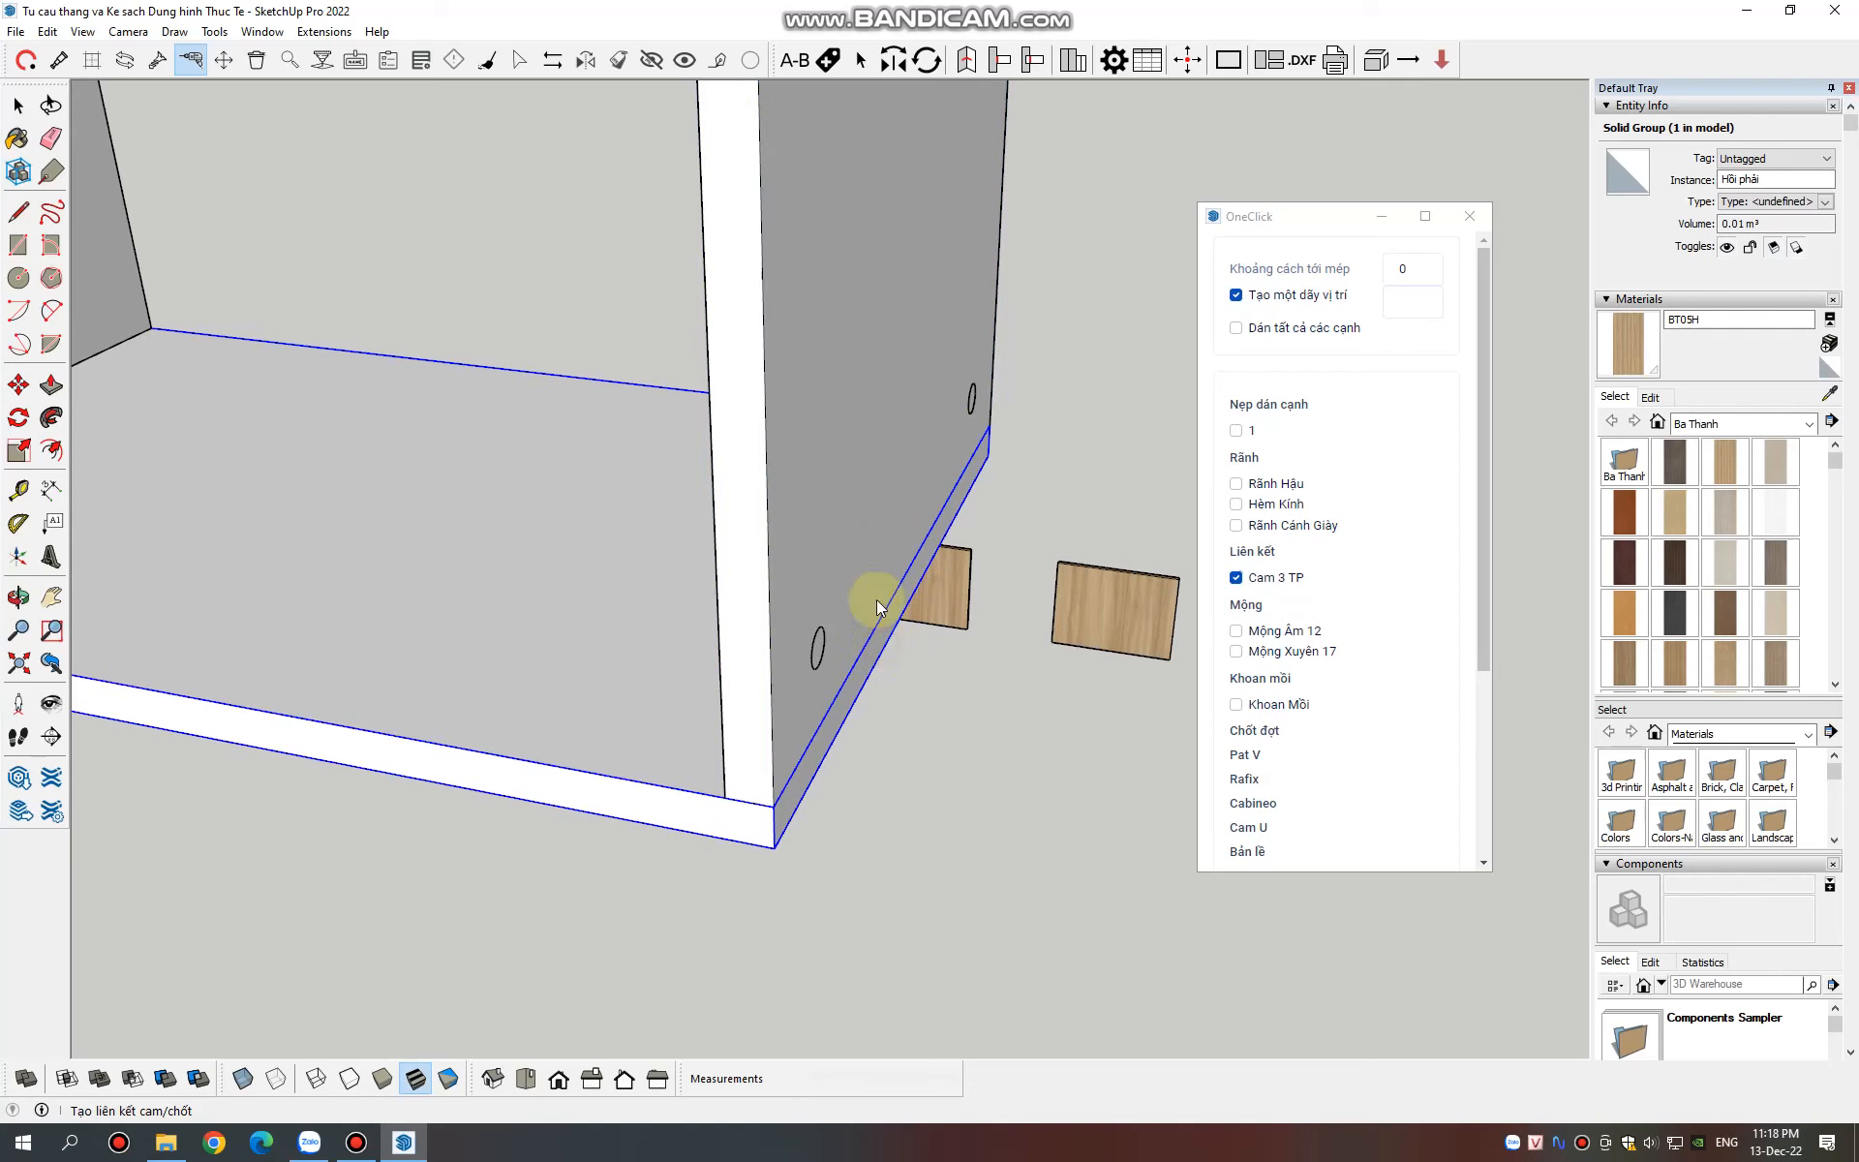
Examine the new bookshelf, loose doors and base cabinet beside the original wall furniture
scroll(1084, 333, down, 10)
middle_drag(963, 382, 879, 327)
scroll(797, 232, up, 3)
scroll(871, 352, down, 3)
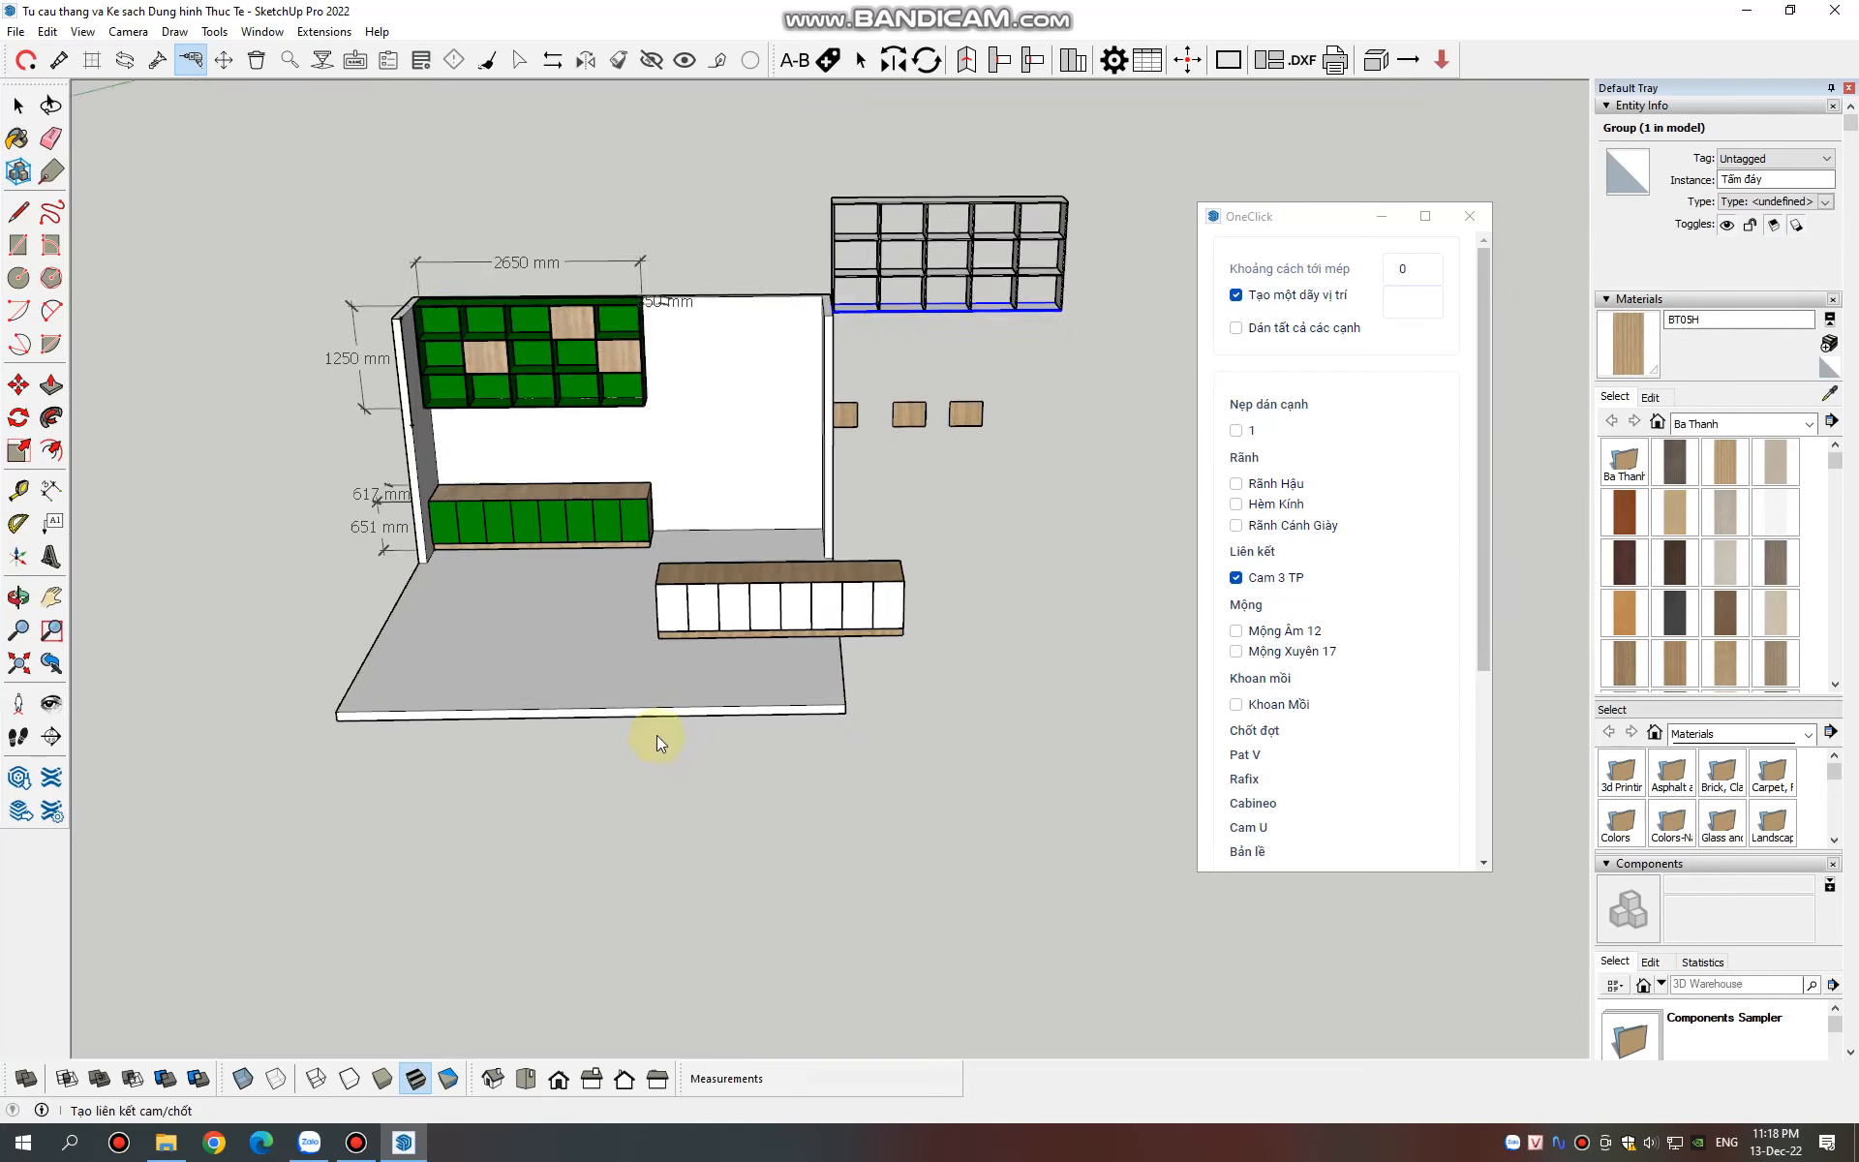
scroll(657, 735, up, 3)
scroll(886, 451, down, 2)
middle_drag(865, 467, 937, 511)
scroll(937, 511, down, 2)
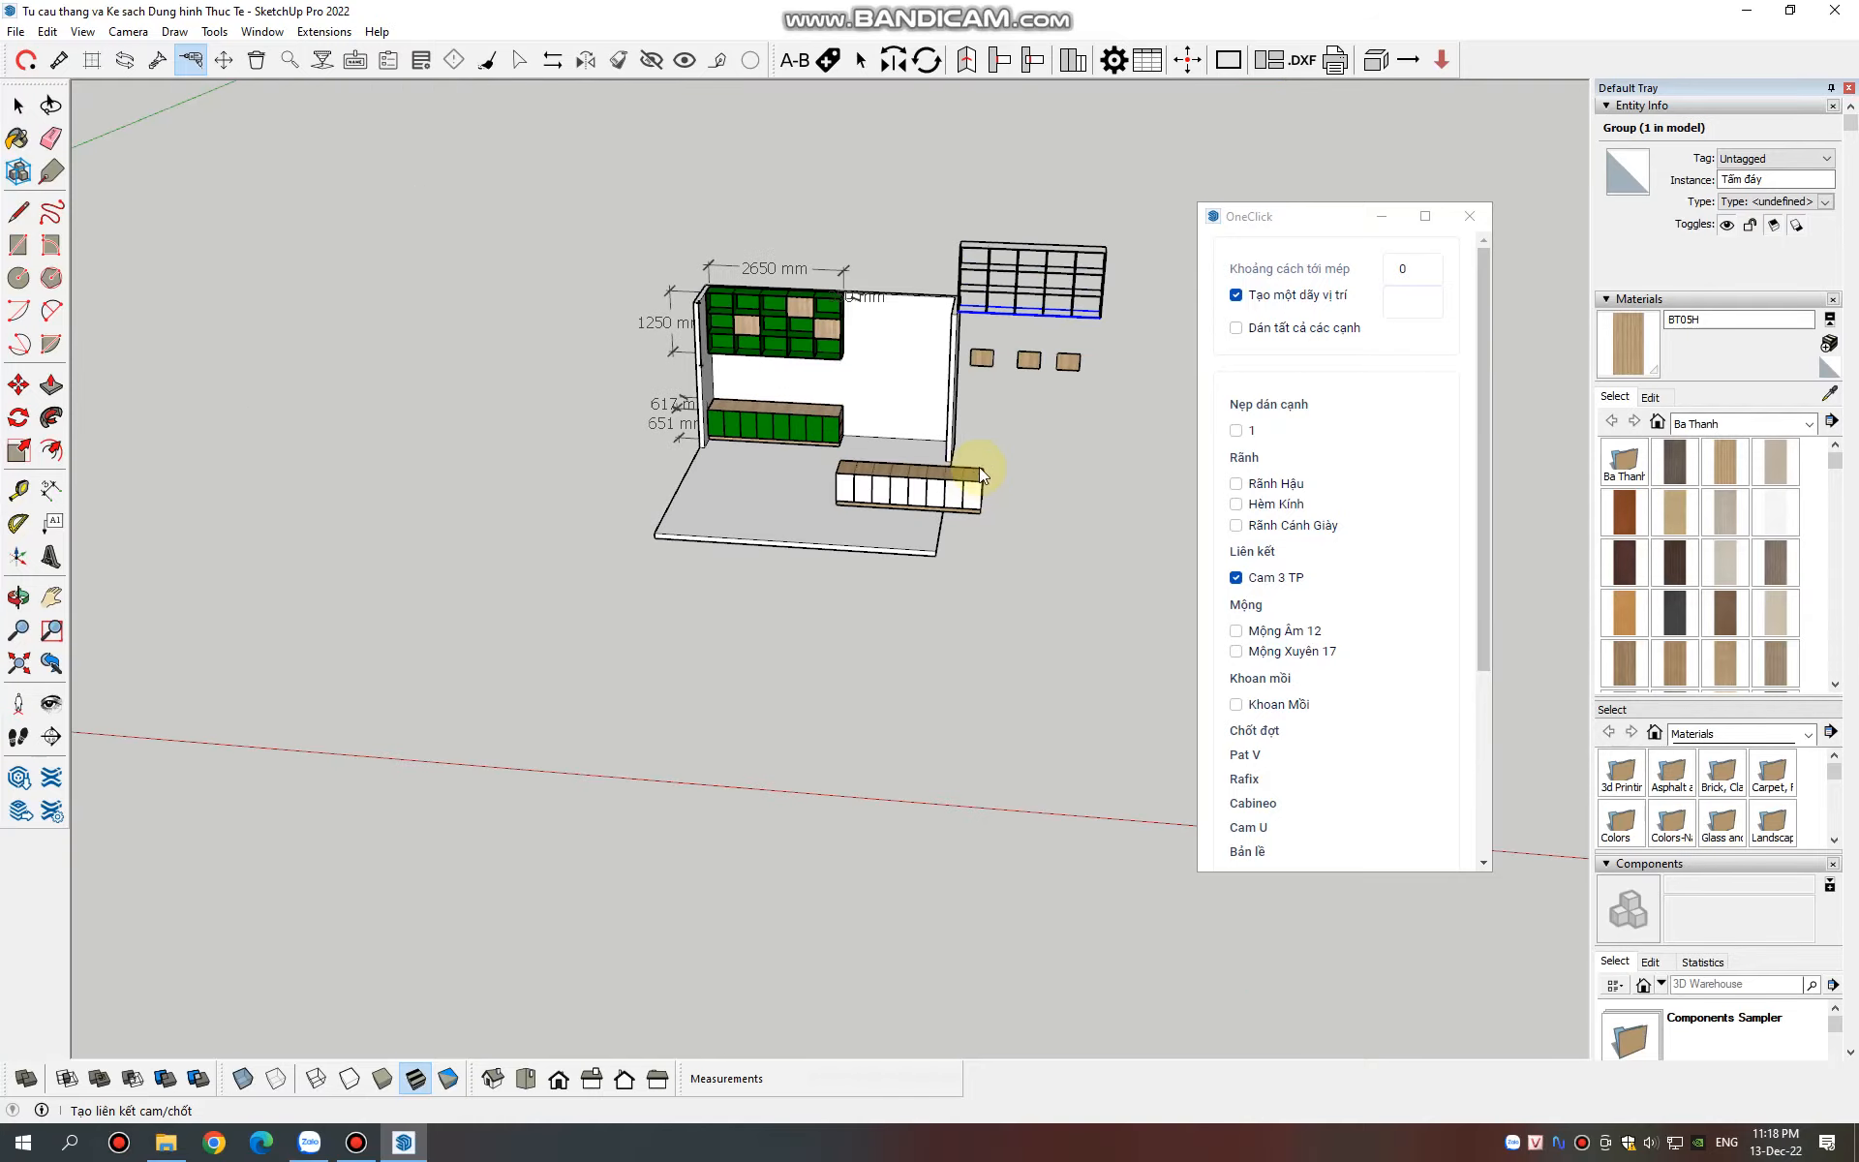
Switch the connection type from Cam 3 TP to edge band 1 for the new bookshelf's panels
click(1235, 431)
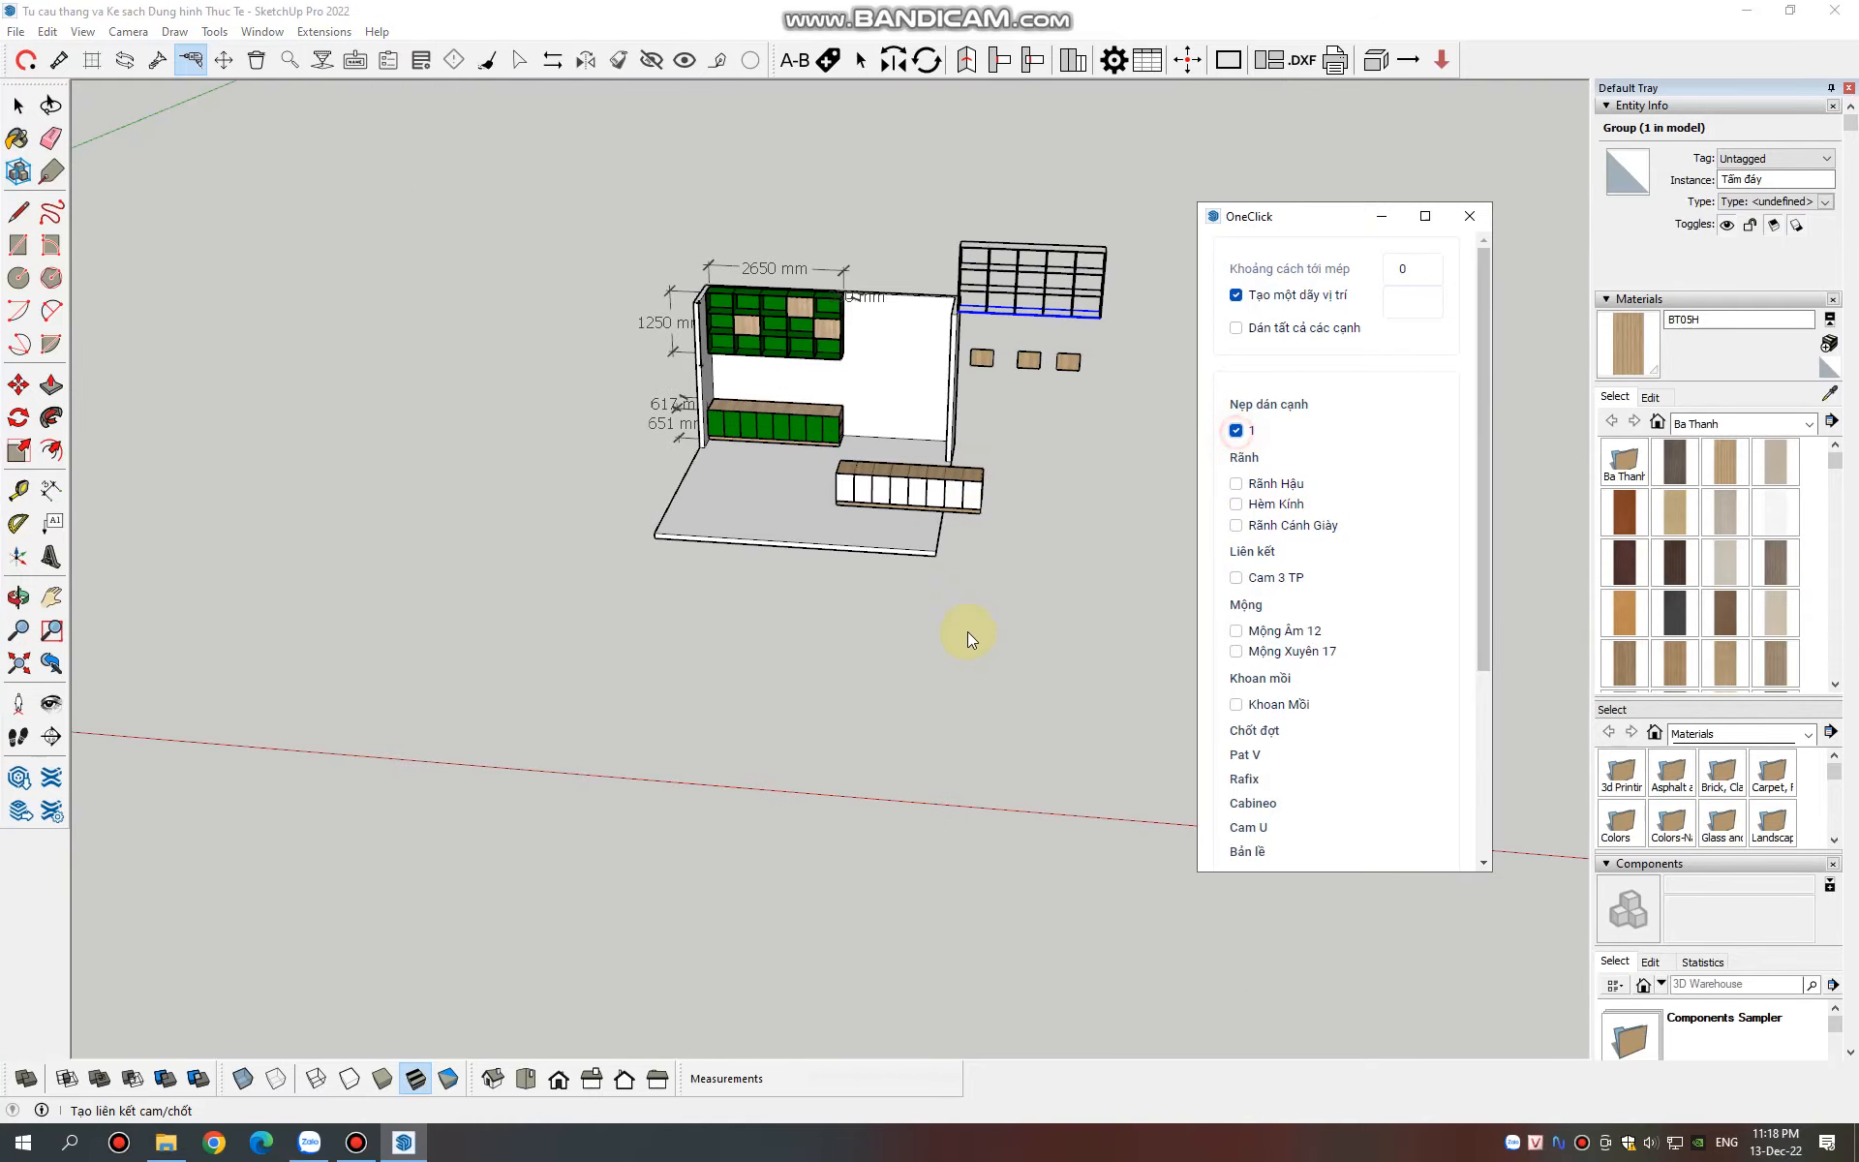
scroll(978, 386, down, 2)
scroll(988, 479, up, 5)
scroll(846, 331, up, 5)
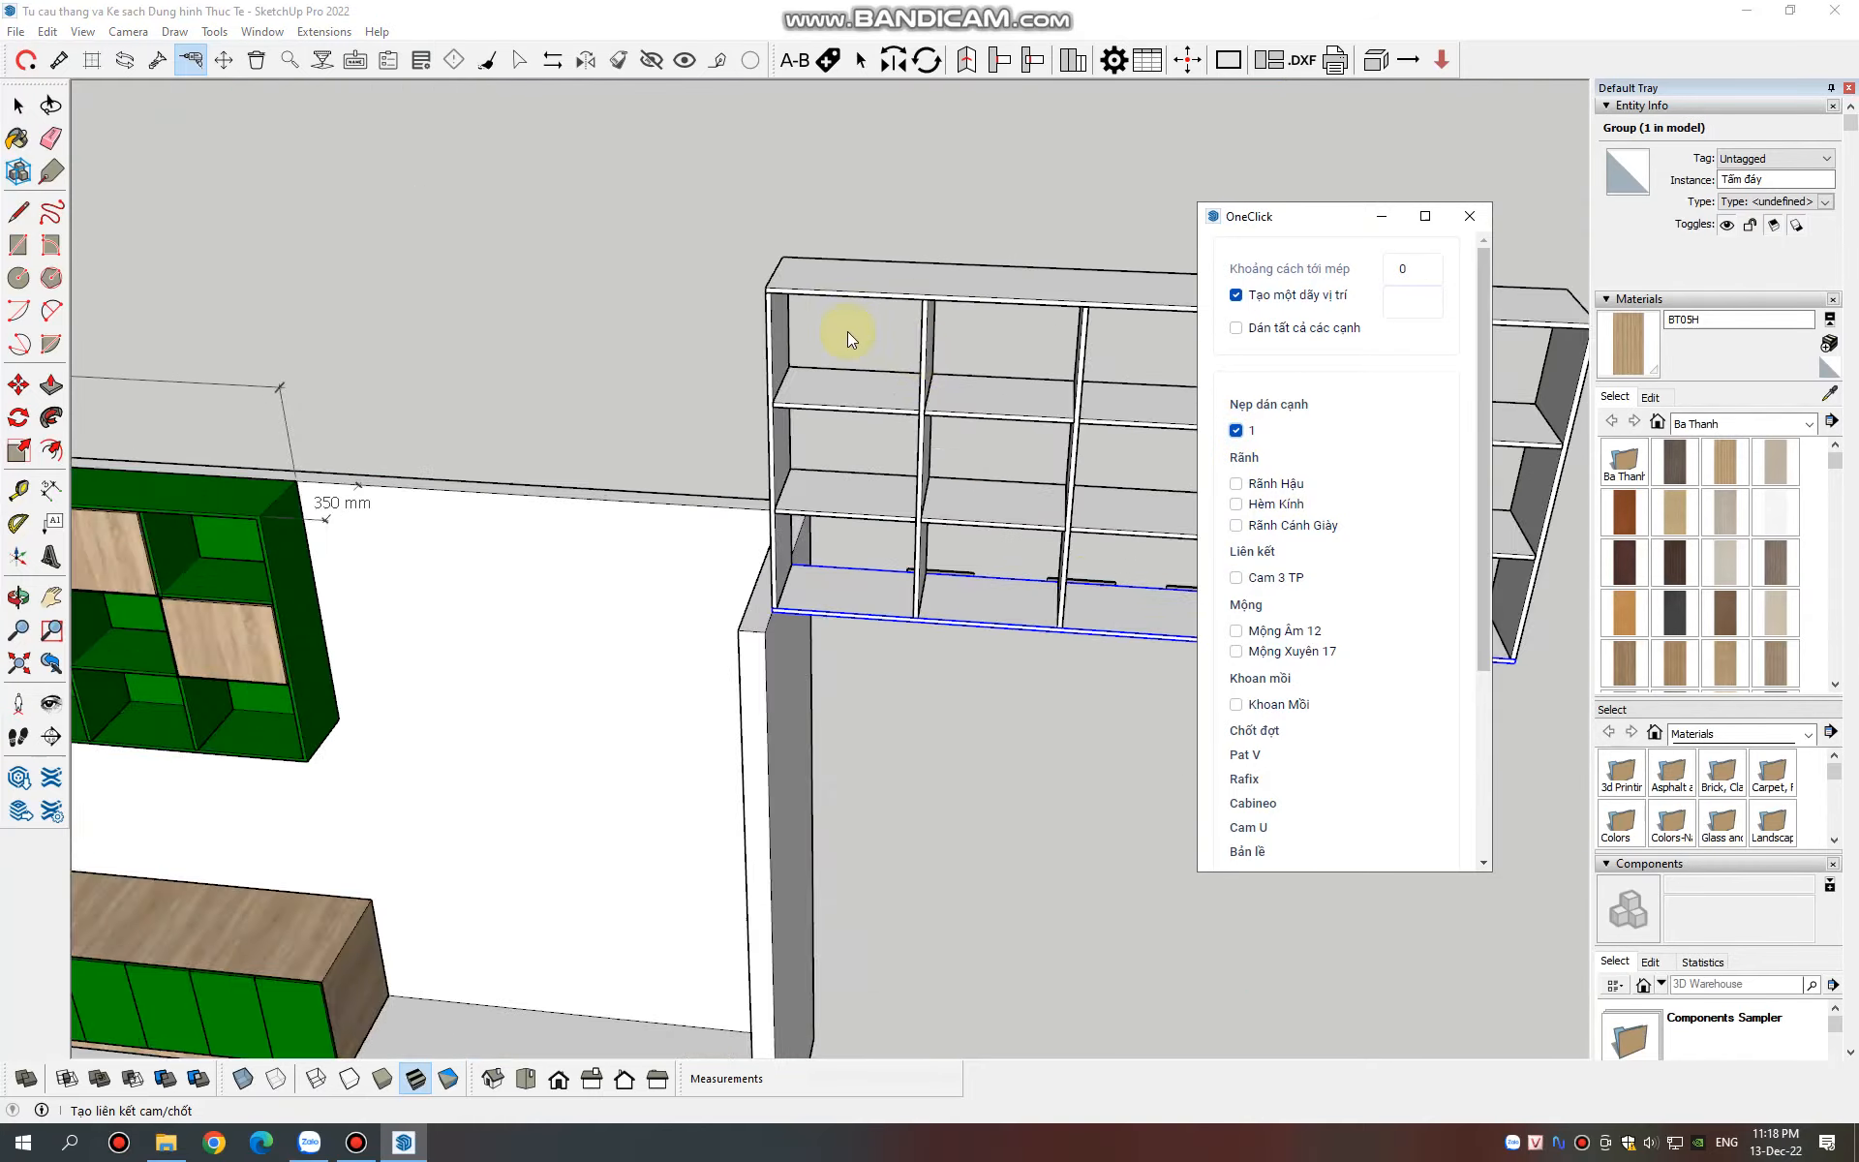
scroll(695, 327, down, 2)
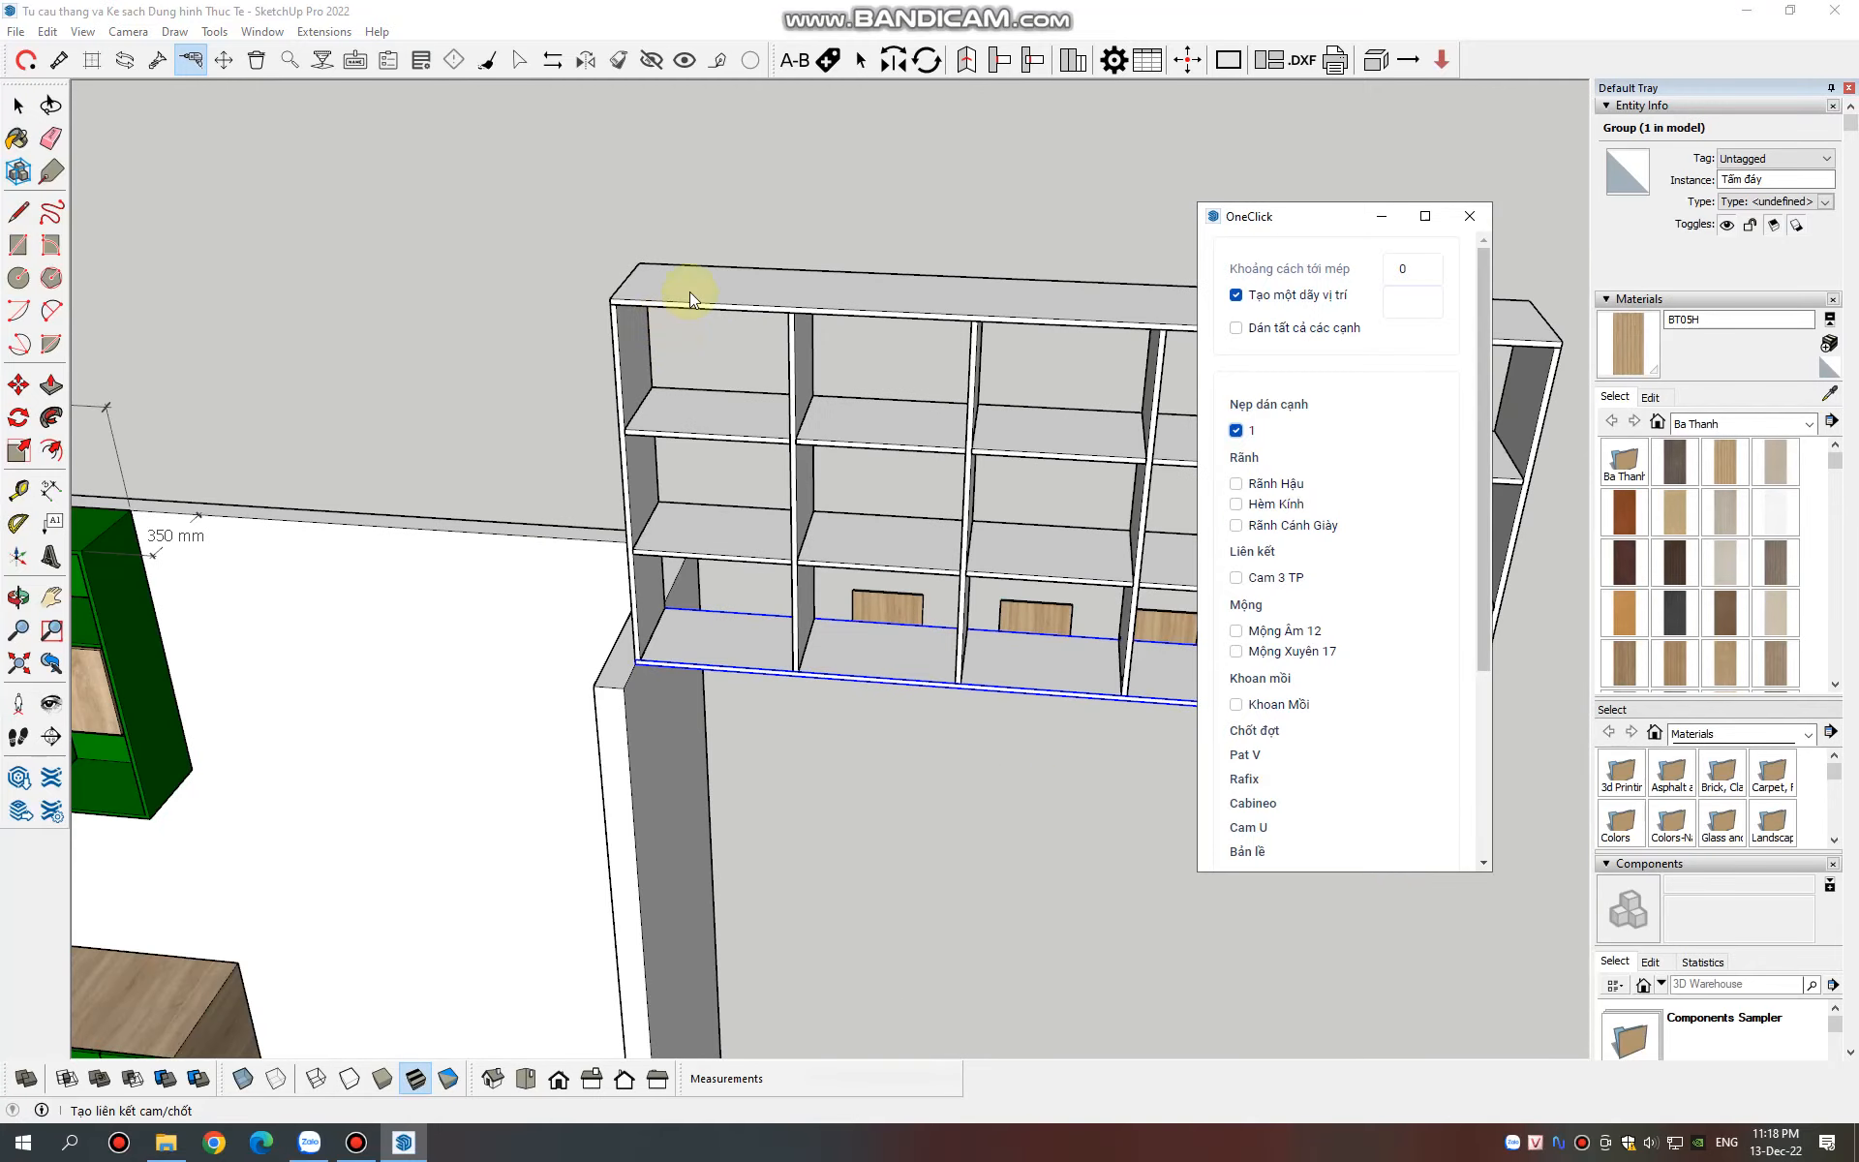